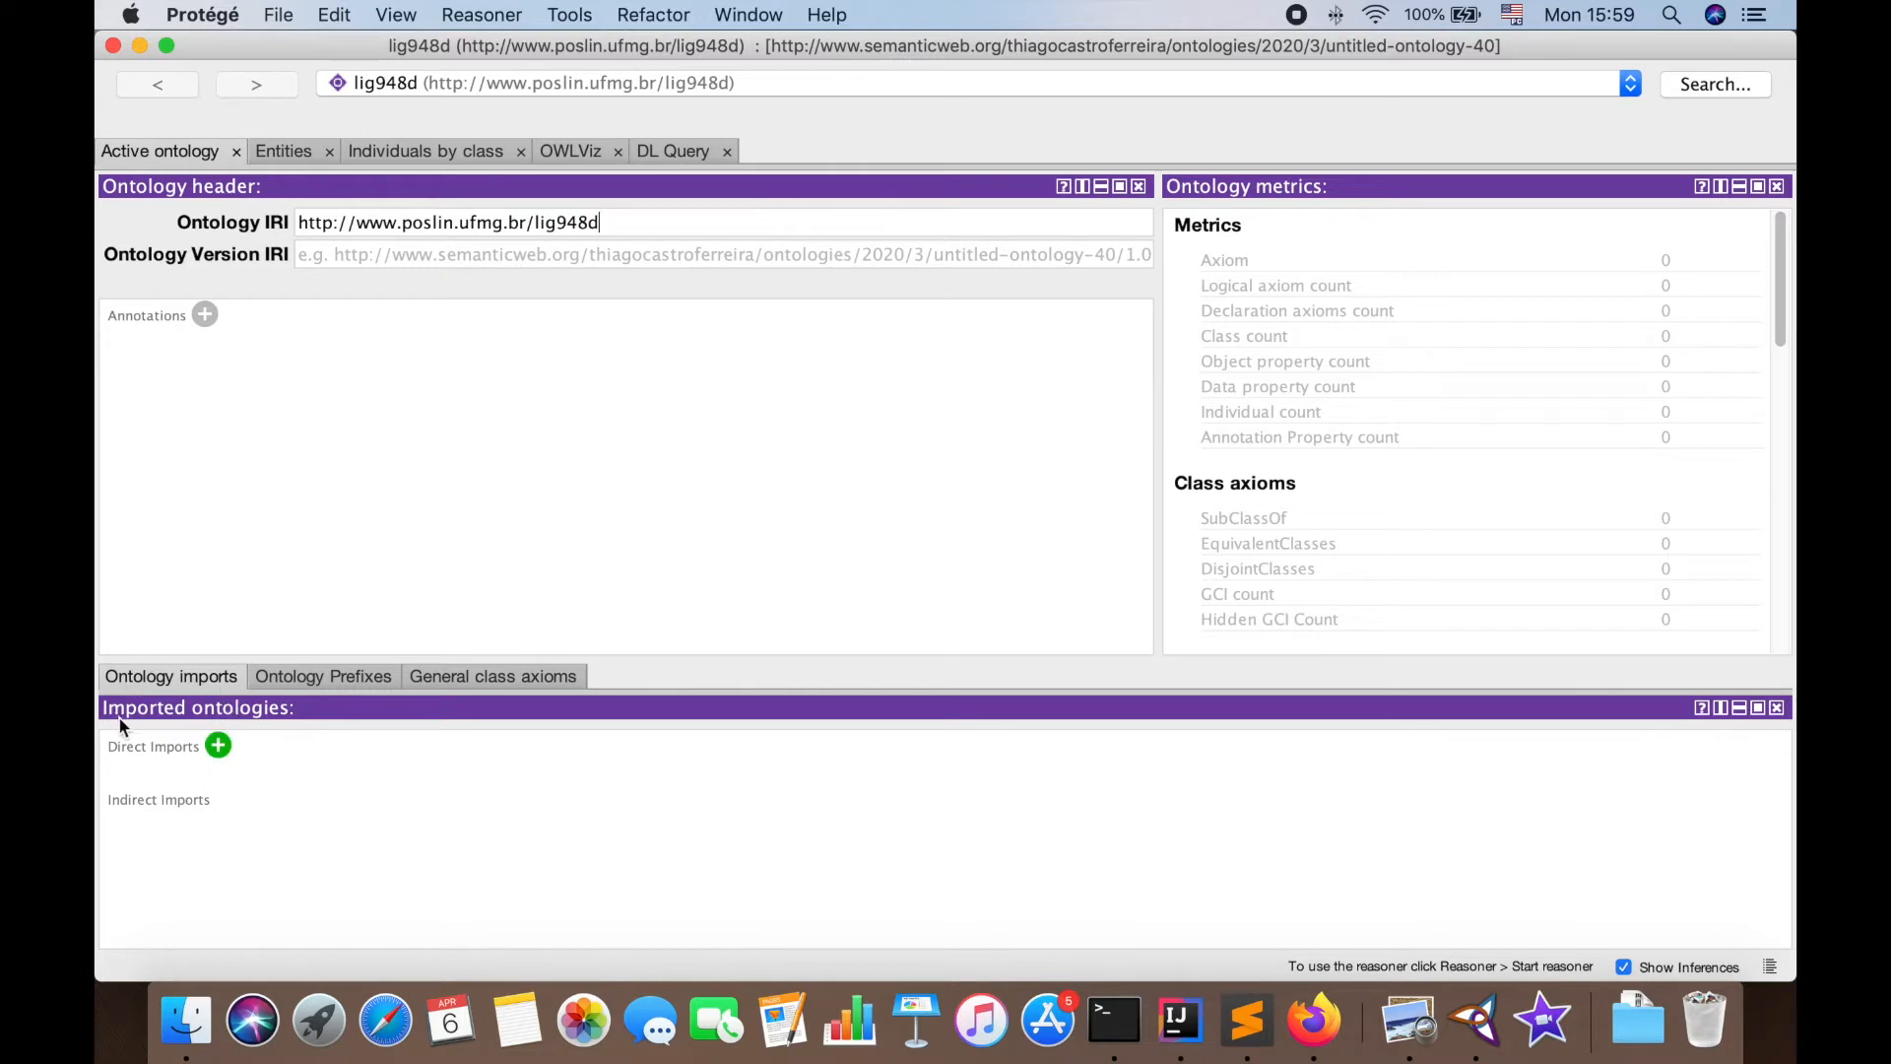
Review the ontology's prefixes, general class axioms and imports
left_click(303, 680)
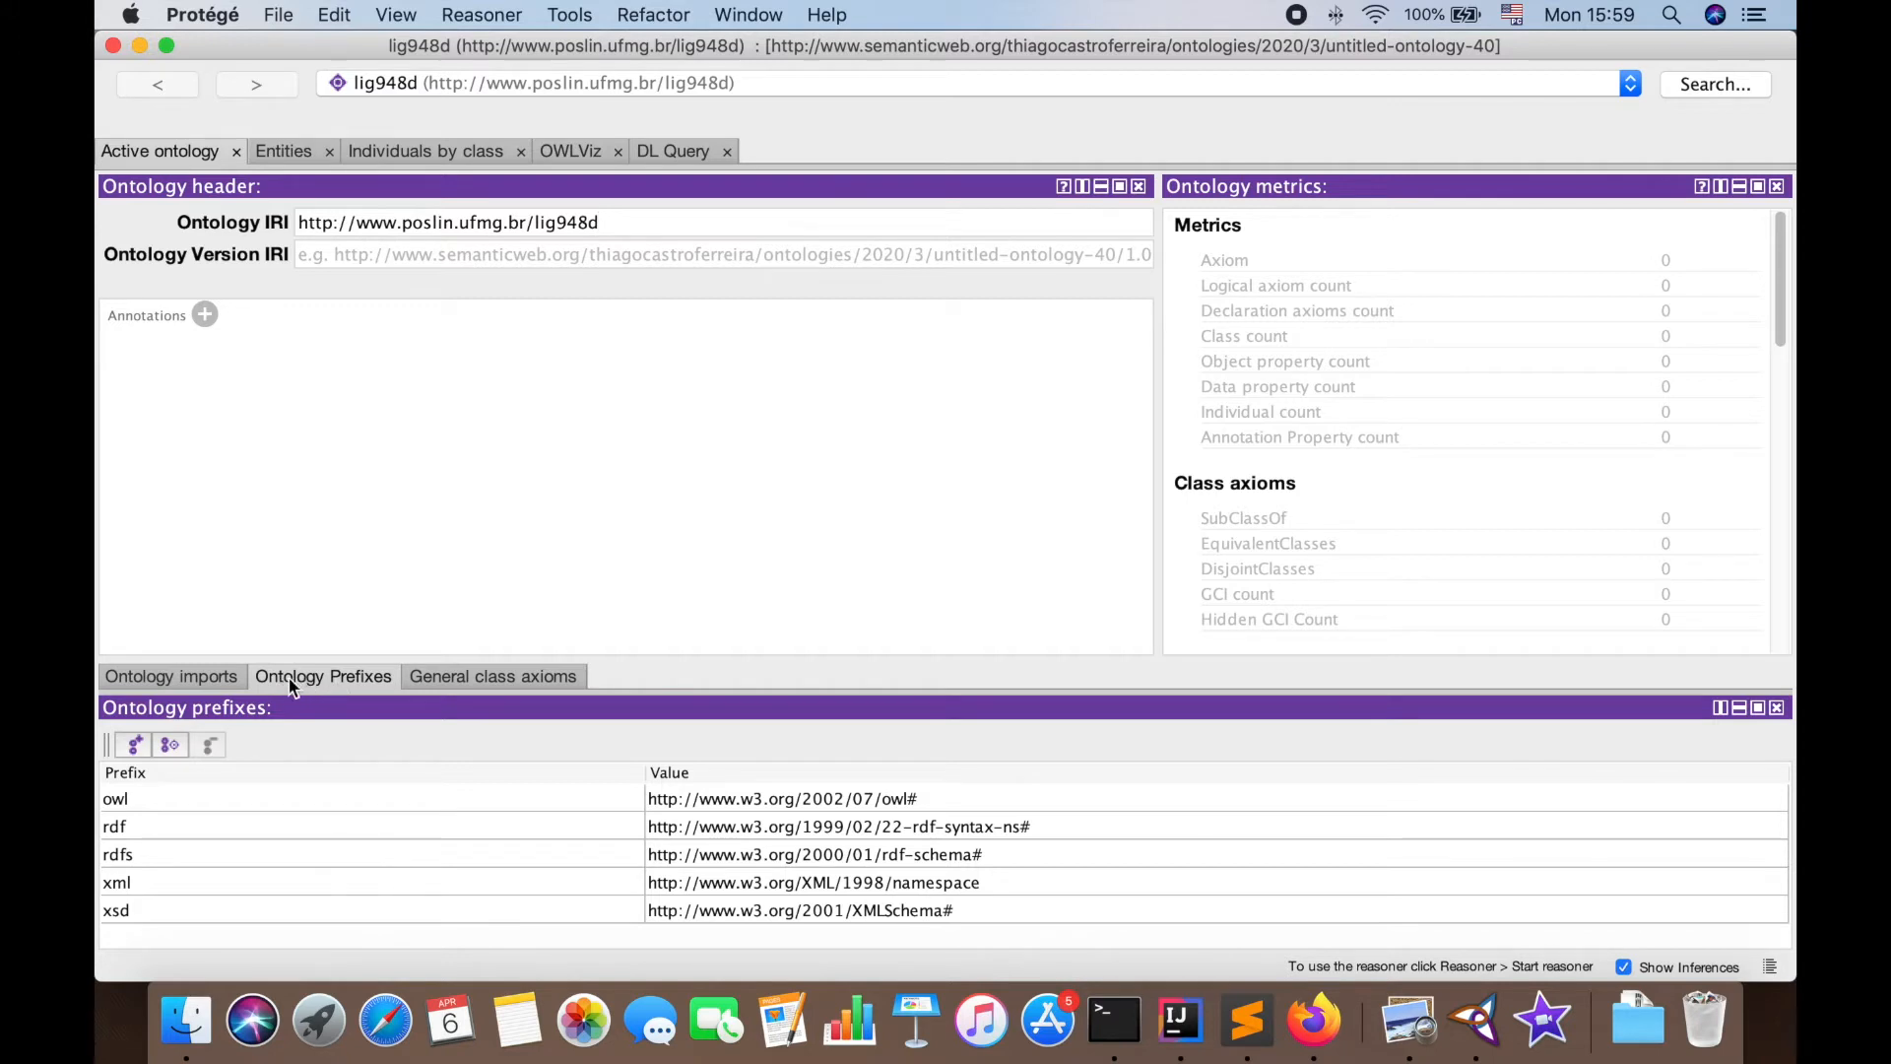
left_click(463, 684)
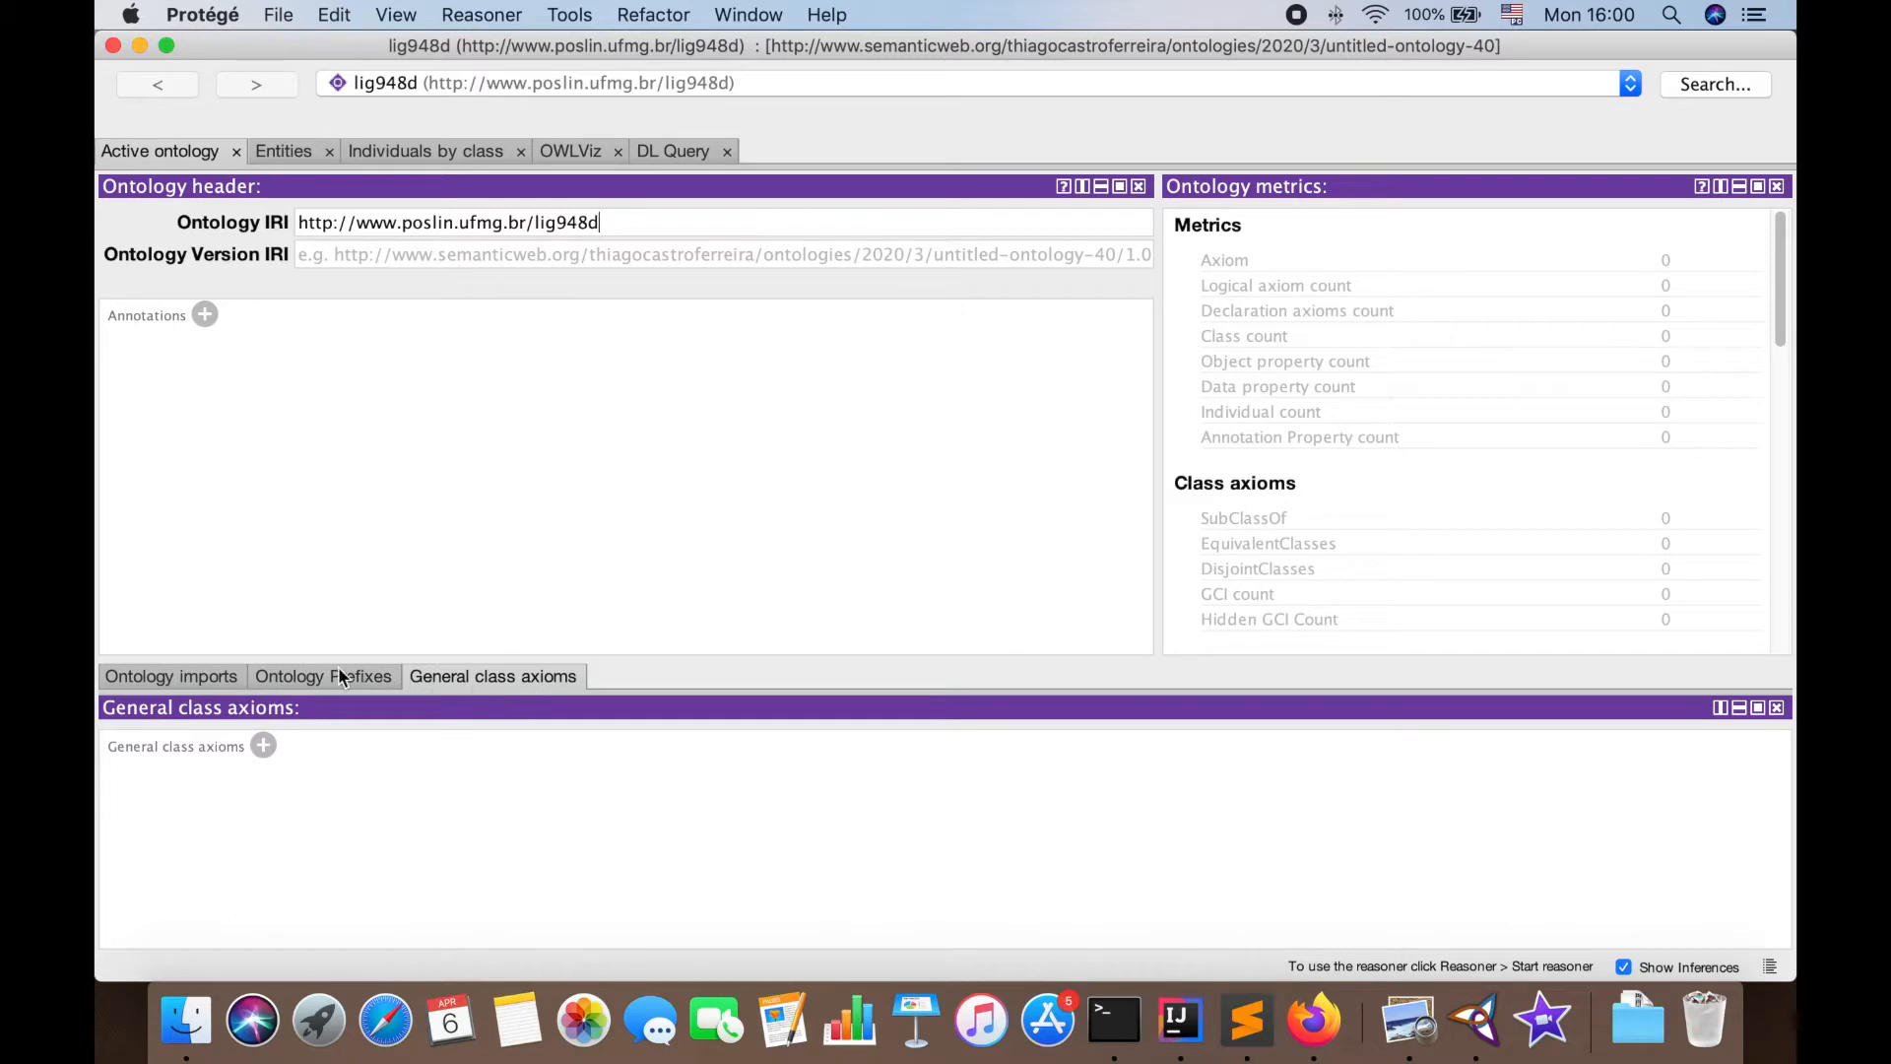
left_click(258, 678)
left_click(192, 678)
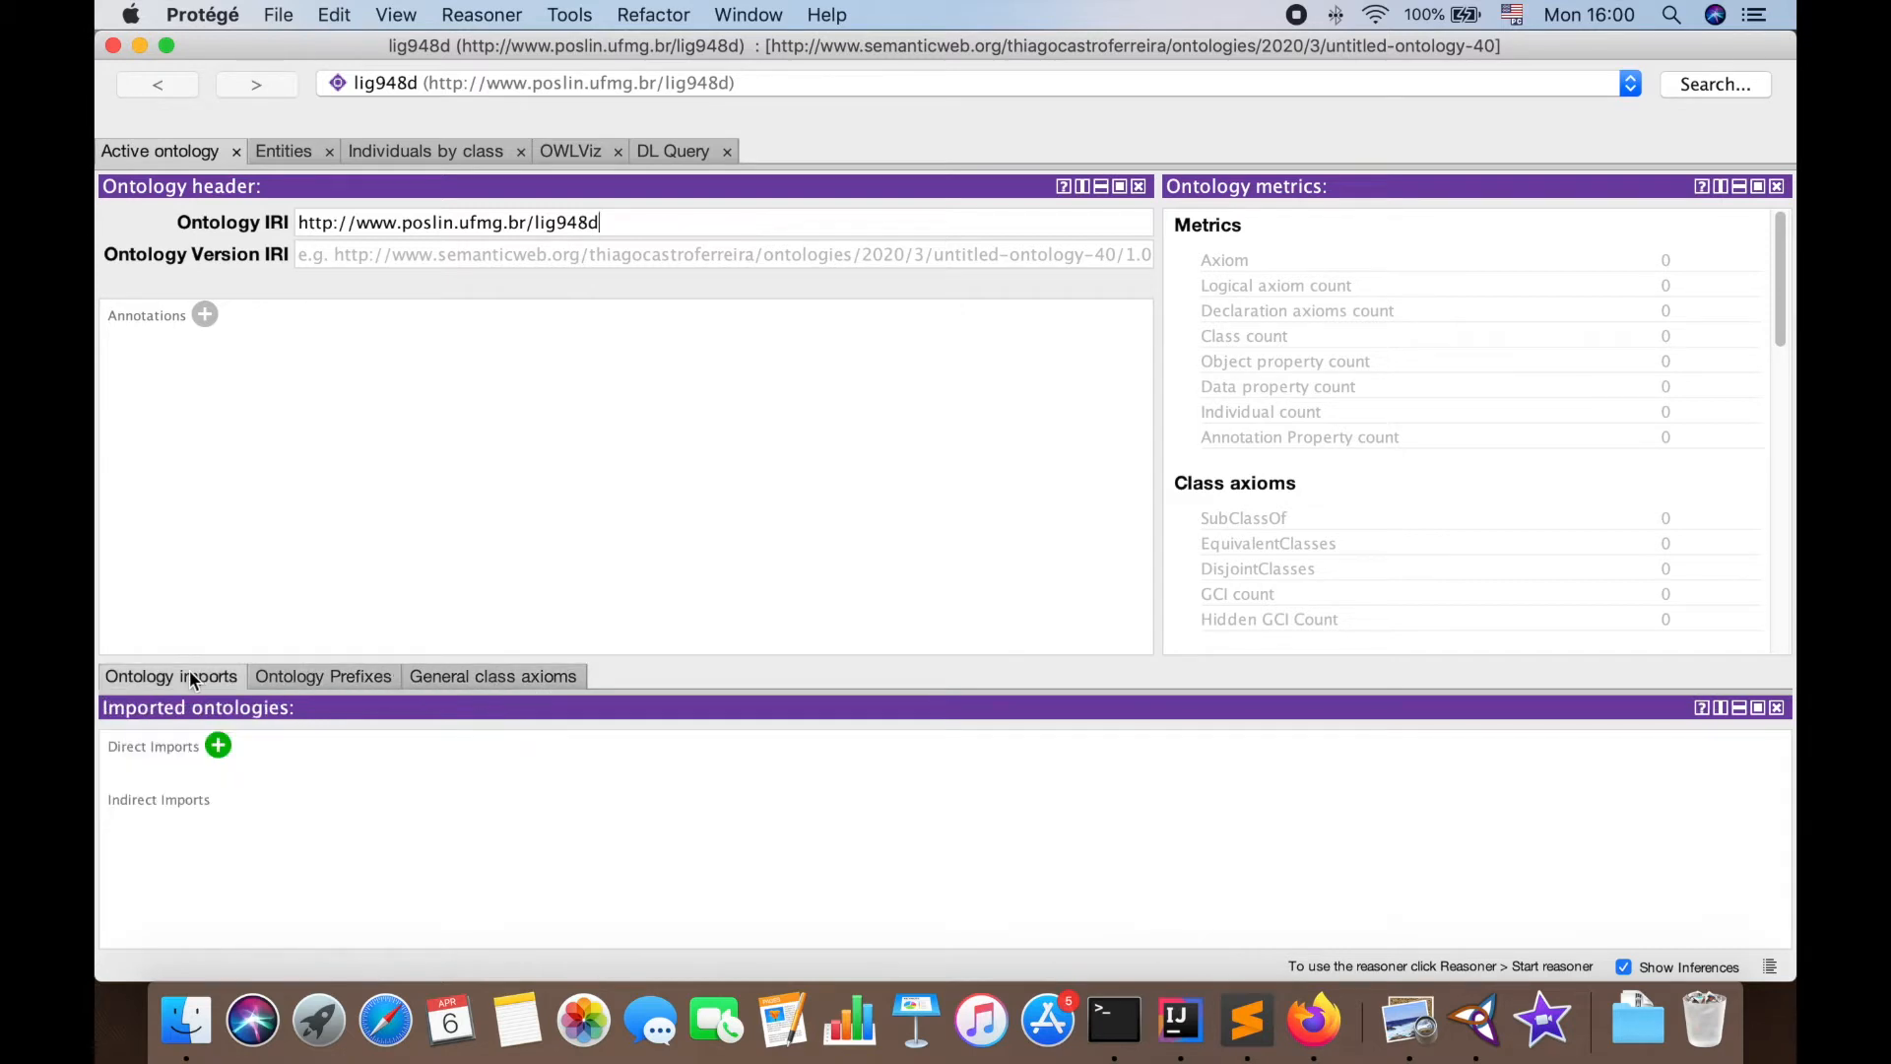
Create a class named Curso as a subclass of owl:Thing
left_click(296, 157)
left_click(191, 318)
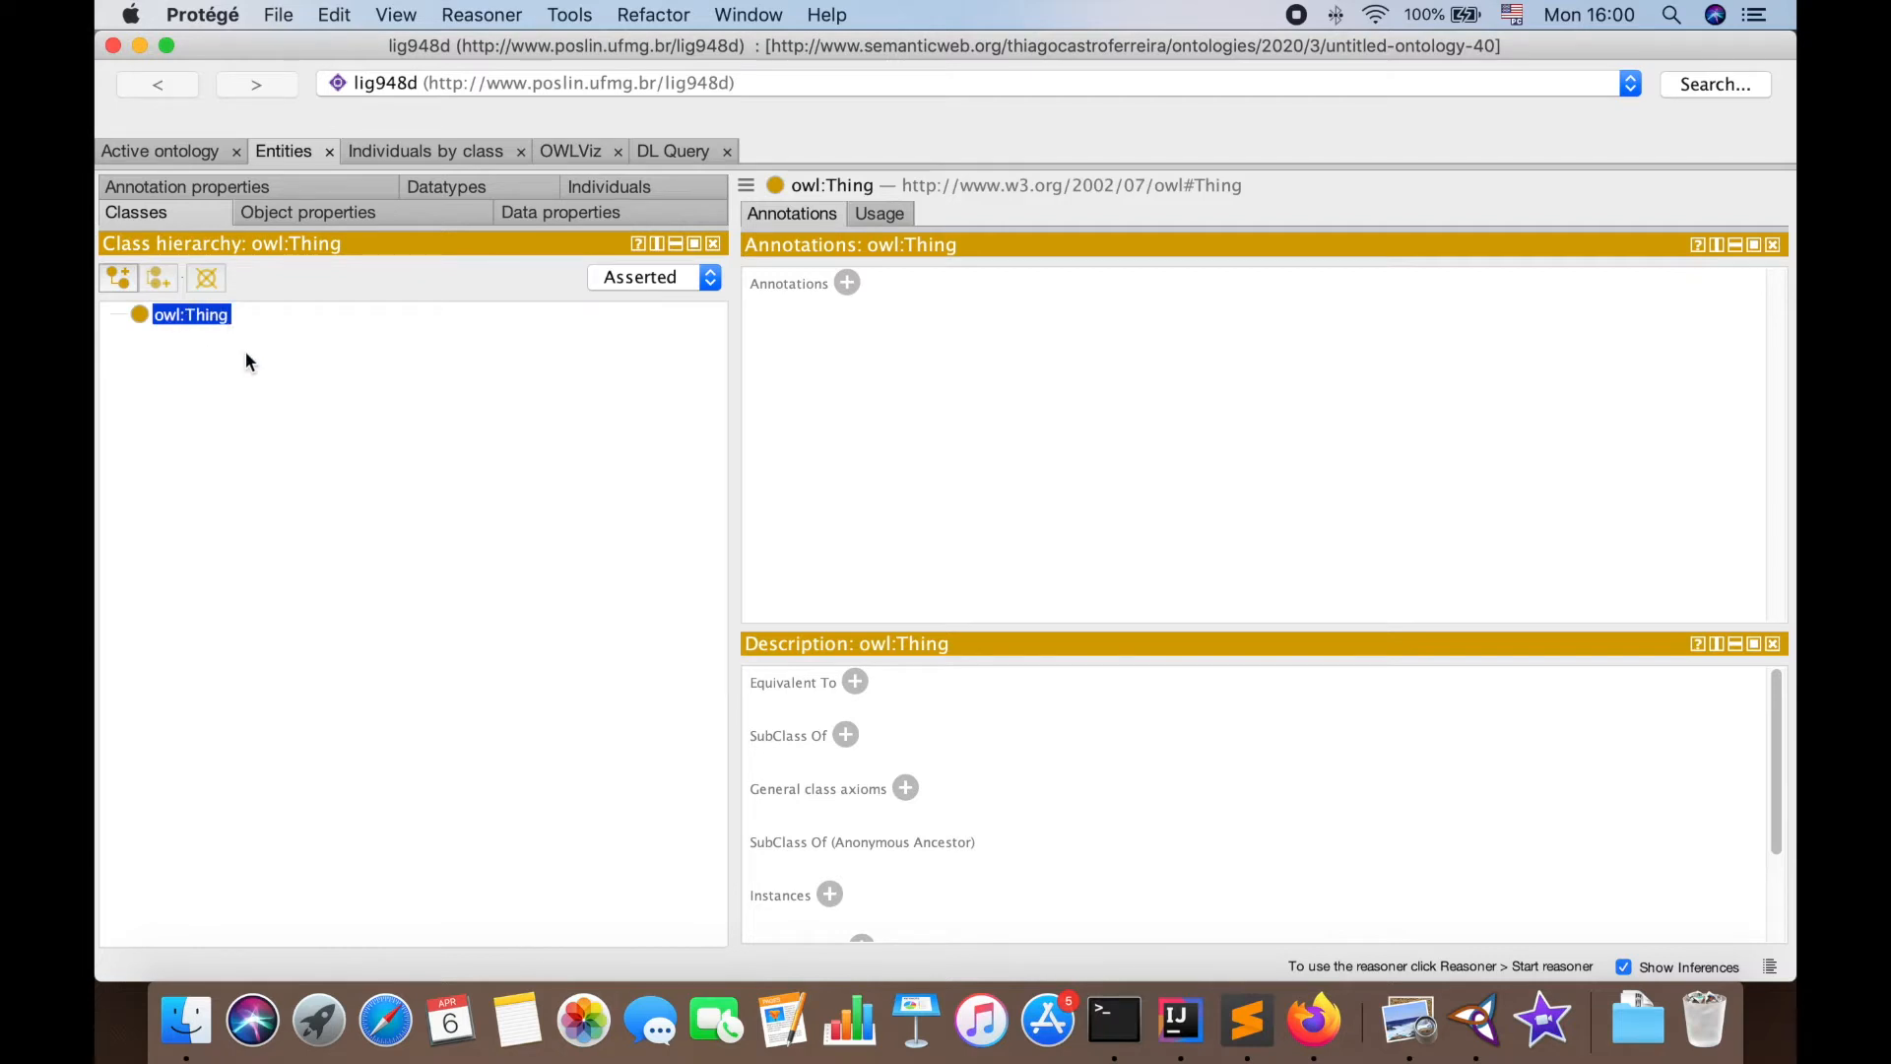
left_click(116, 280)
type("Curso")
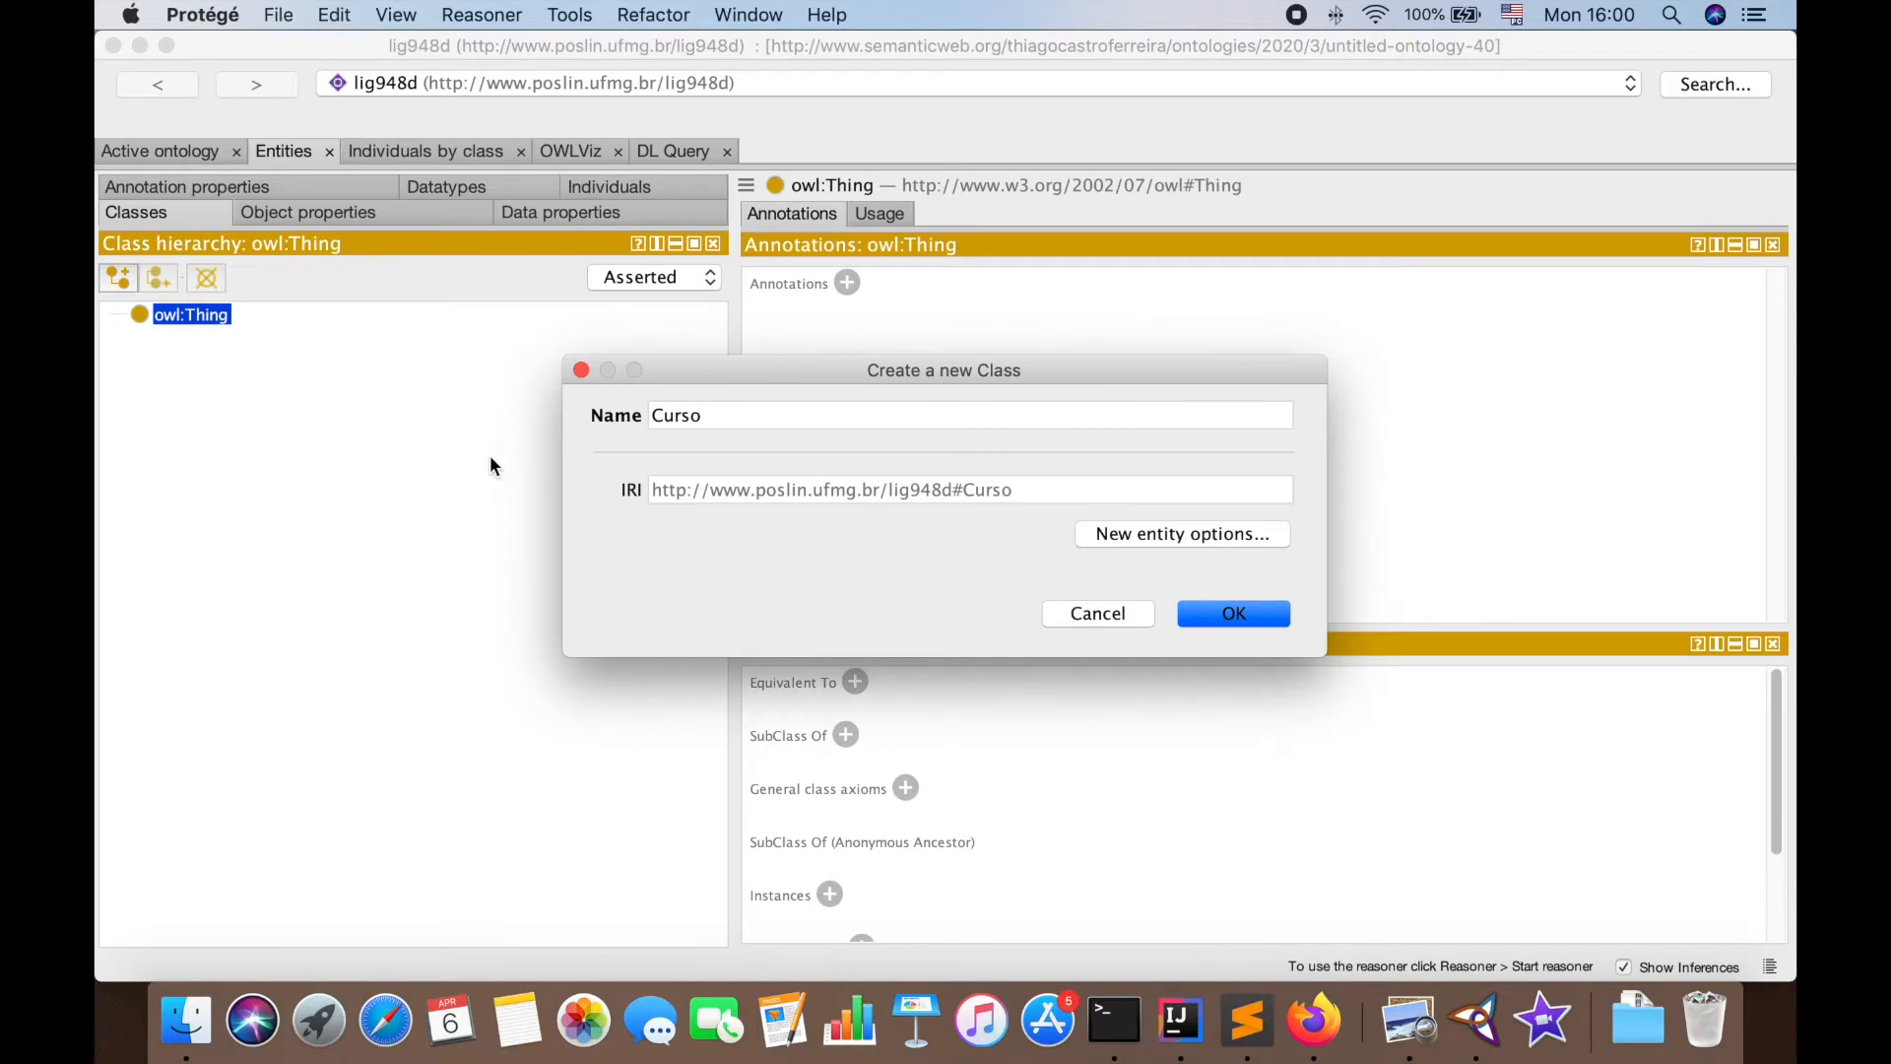
left_click_drag(651, 490, 1016, 513)
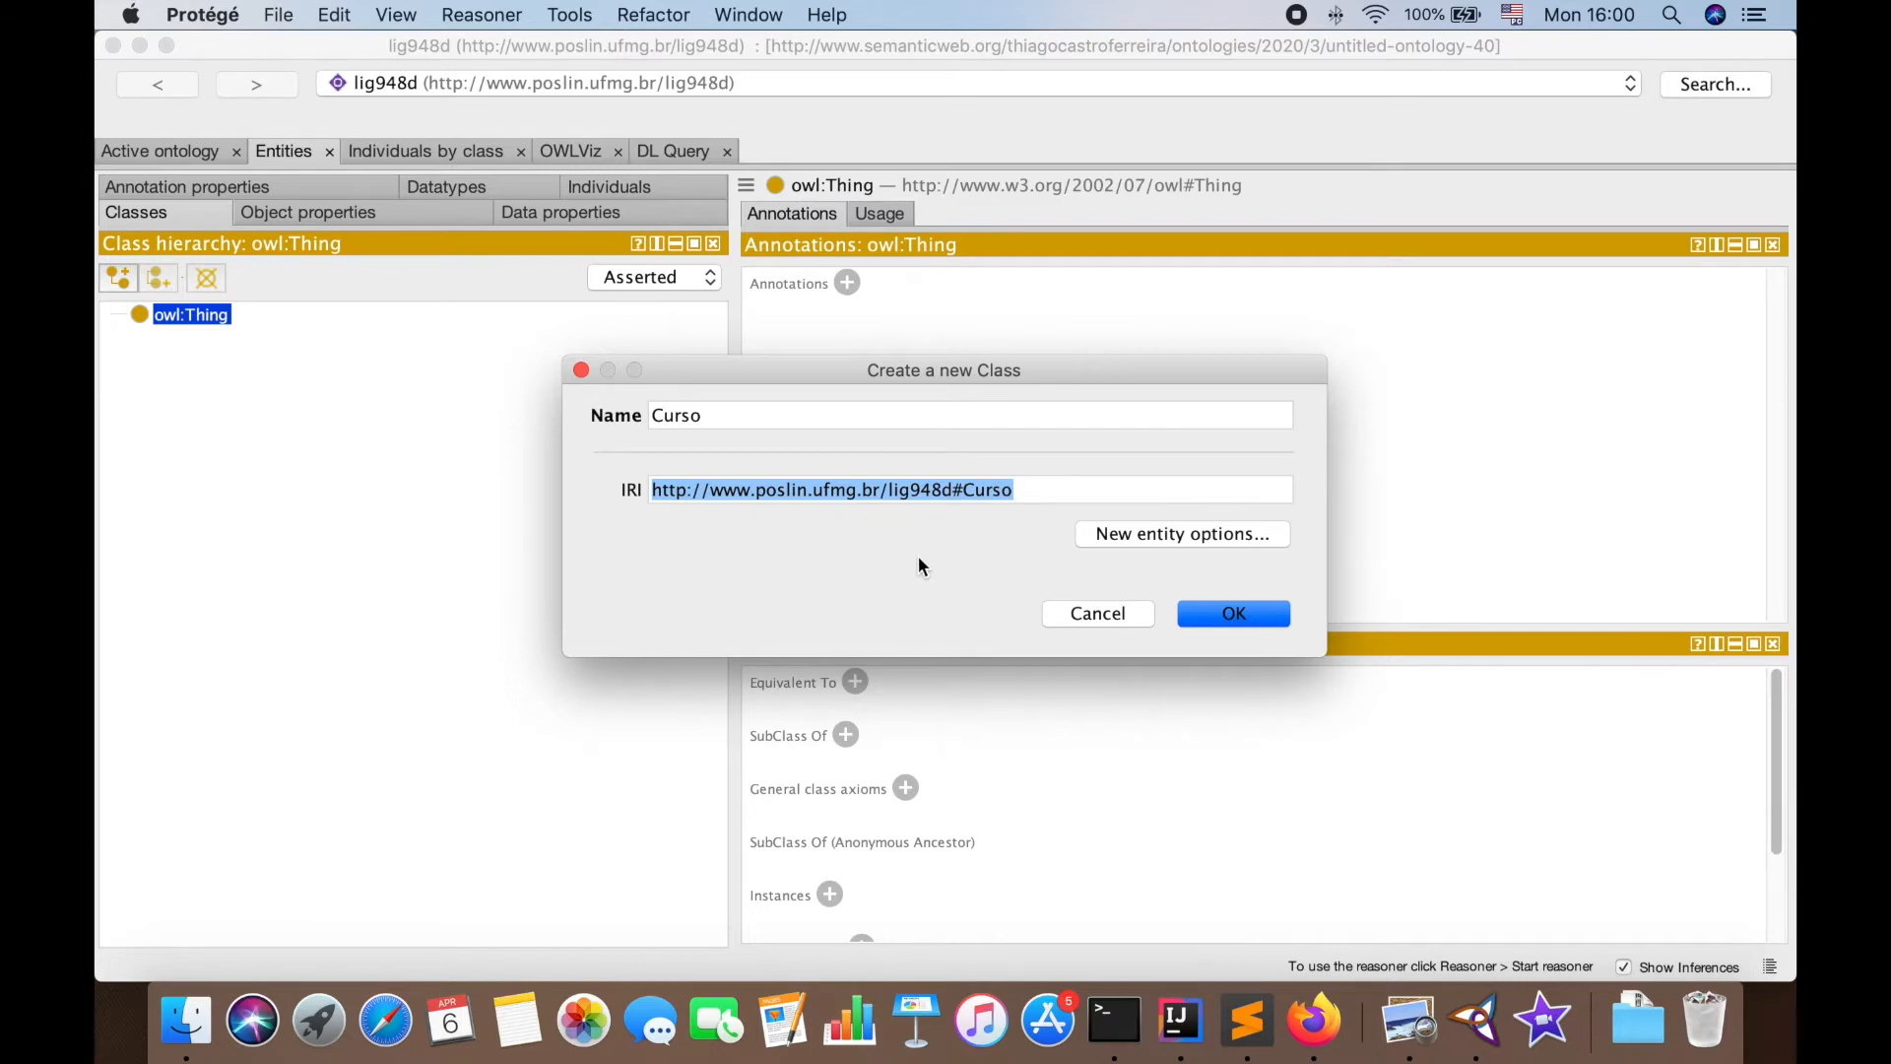
left_click(1247, 618)
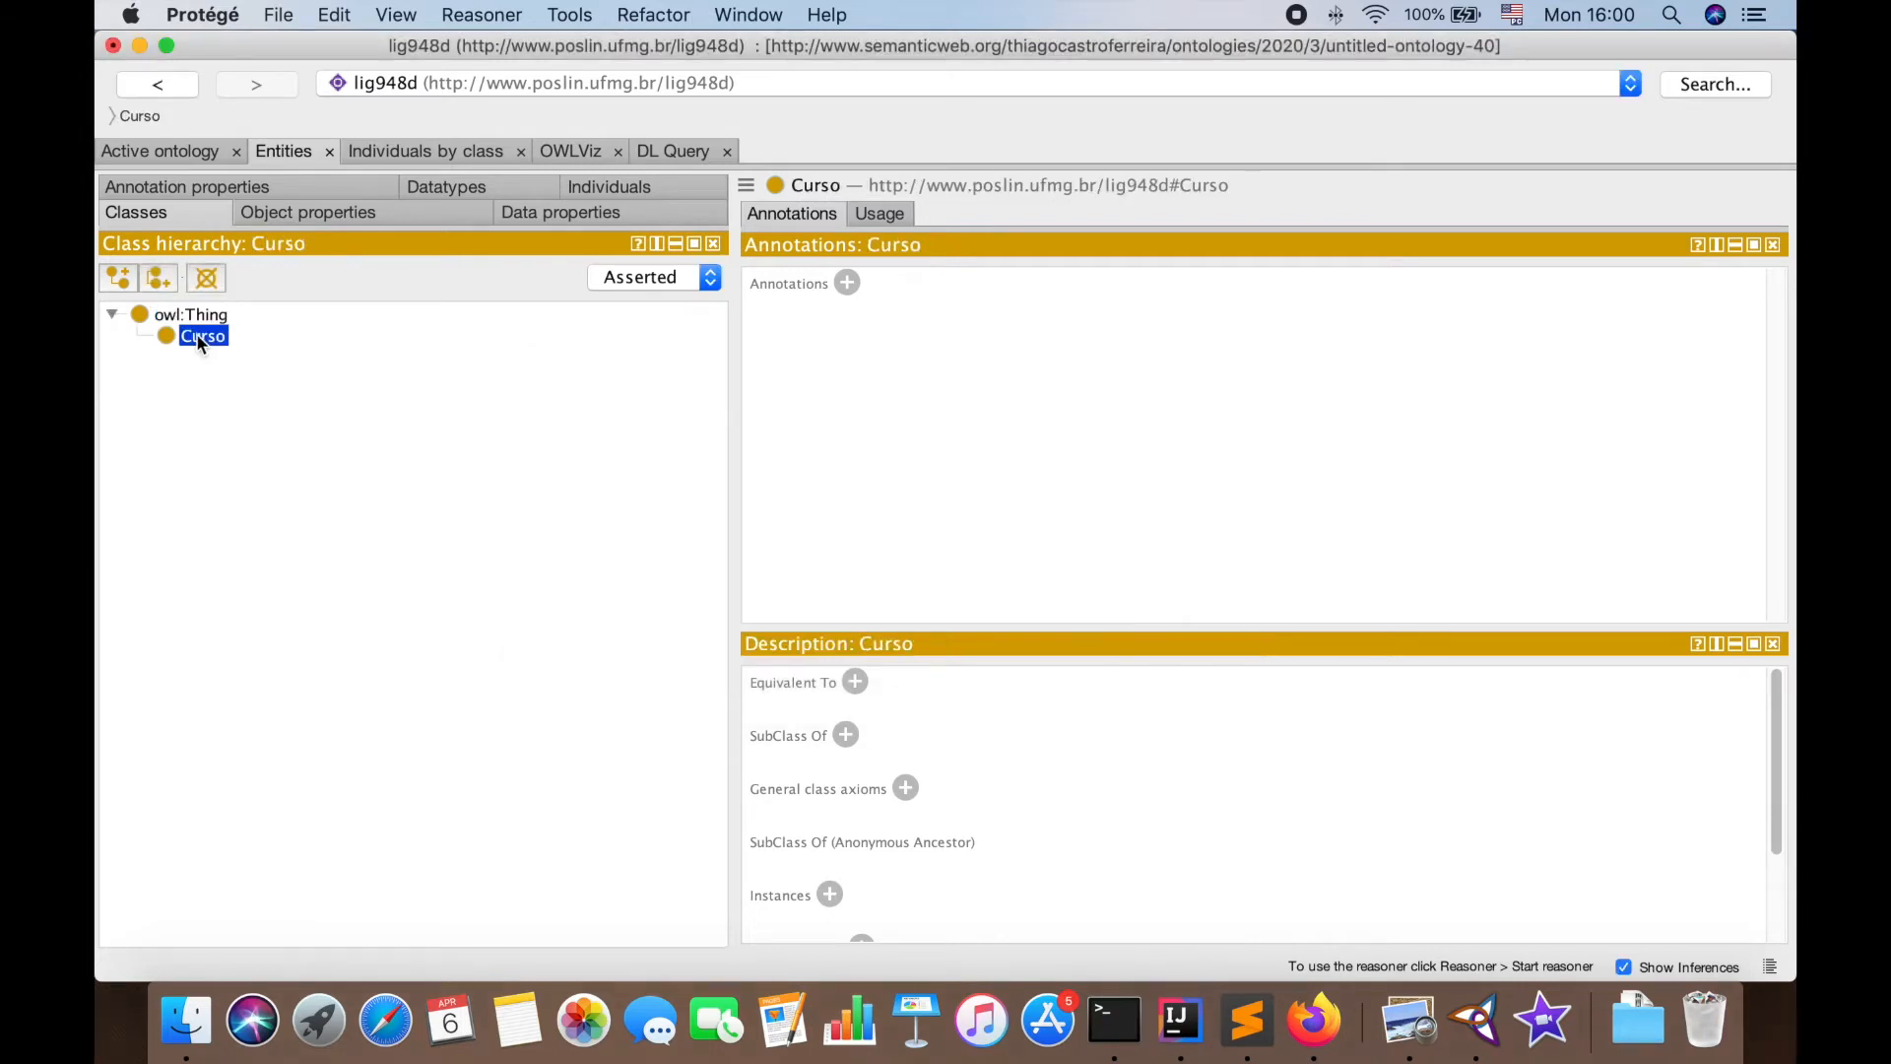
Create a class named CursoRegular as a subclass of Curso, with no space in its name
right_click(197, 333)
left_click(228, 351)
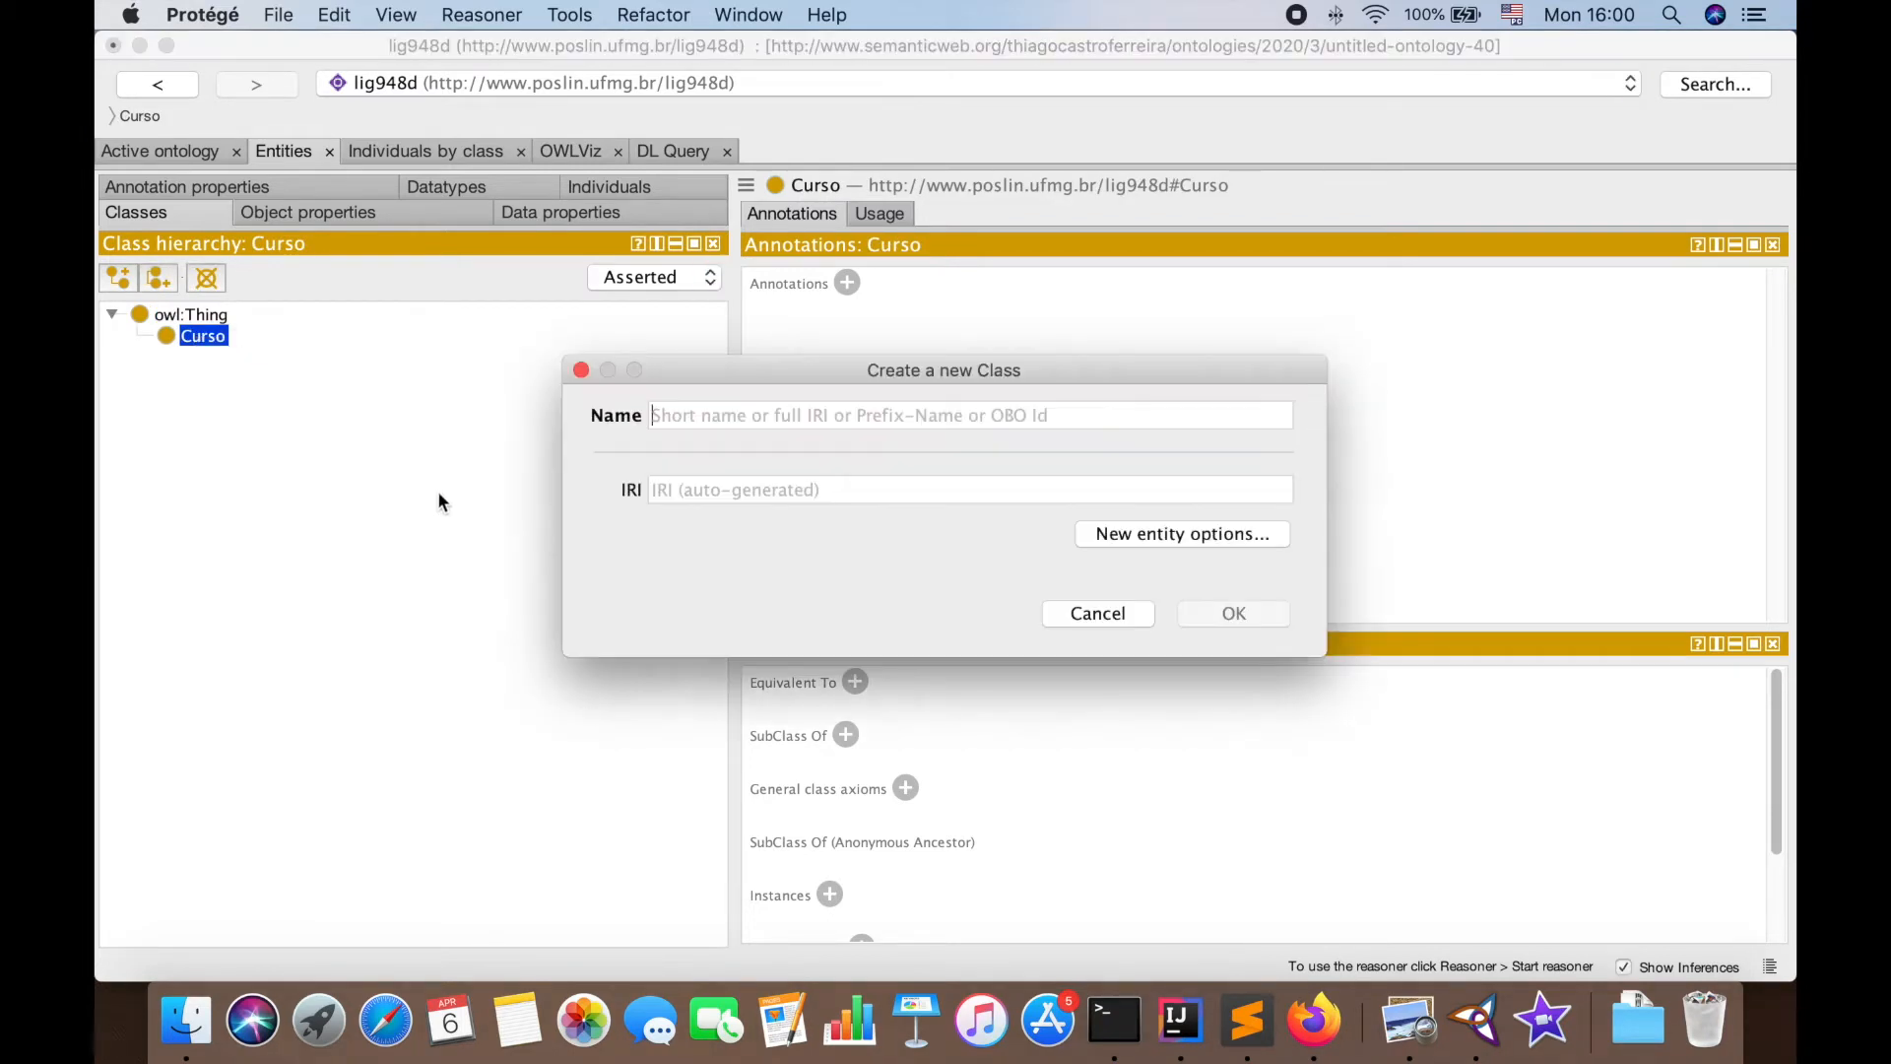
type("Curso")
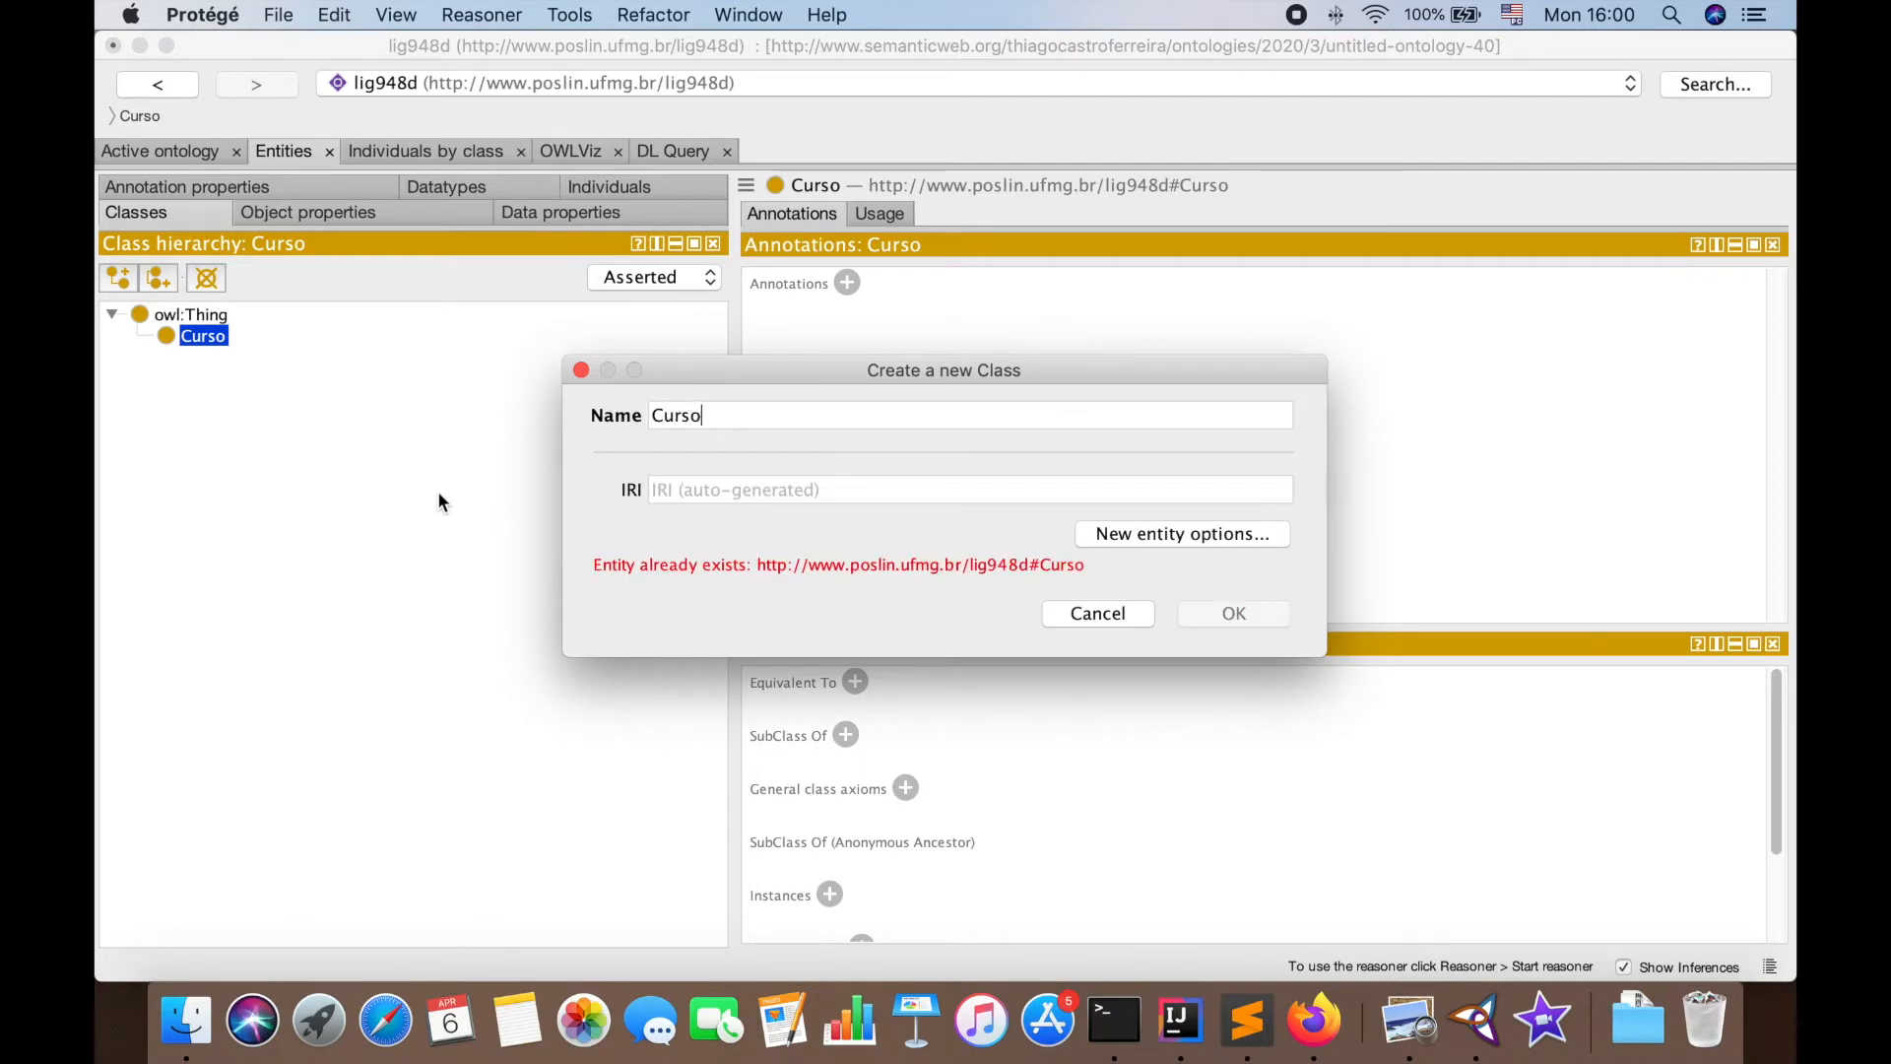
type("Regular")
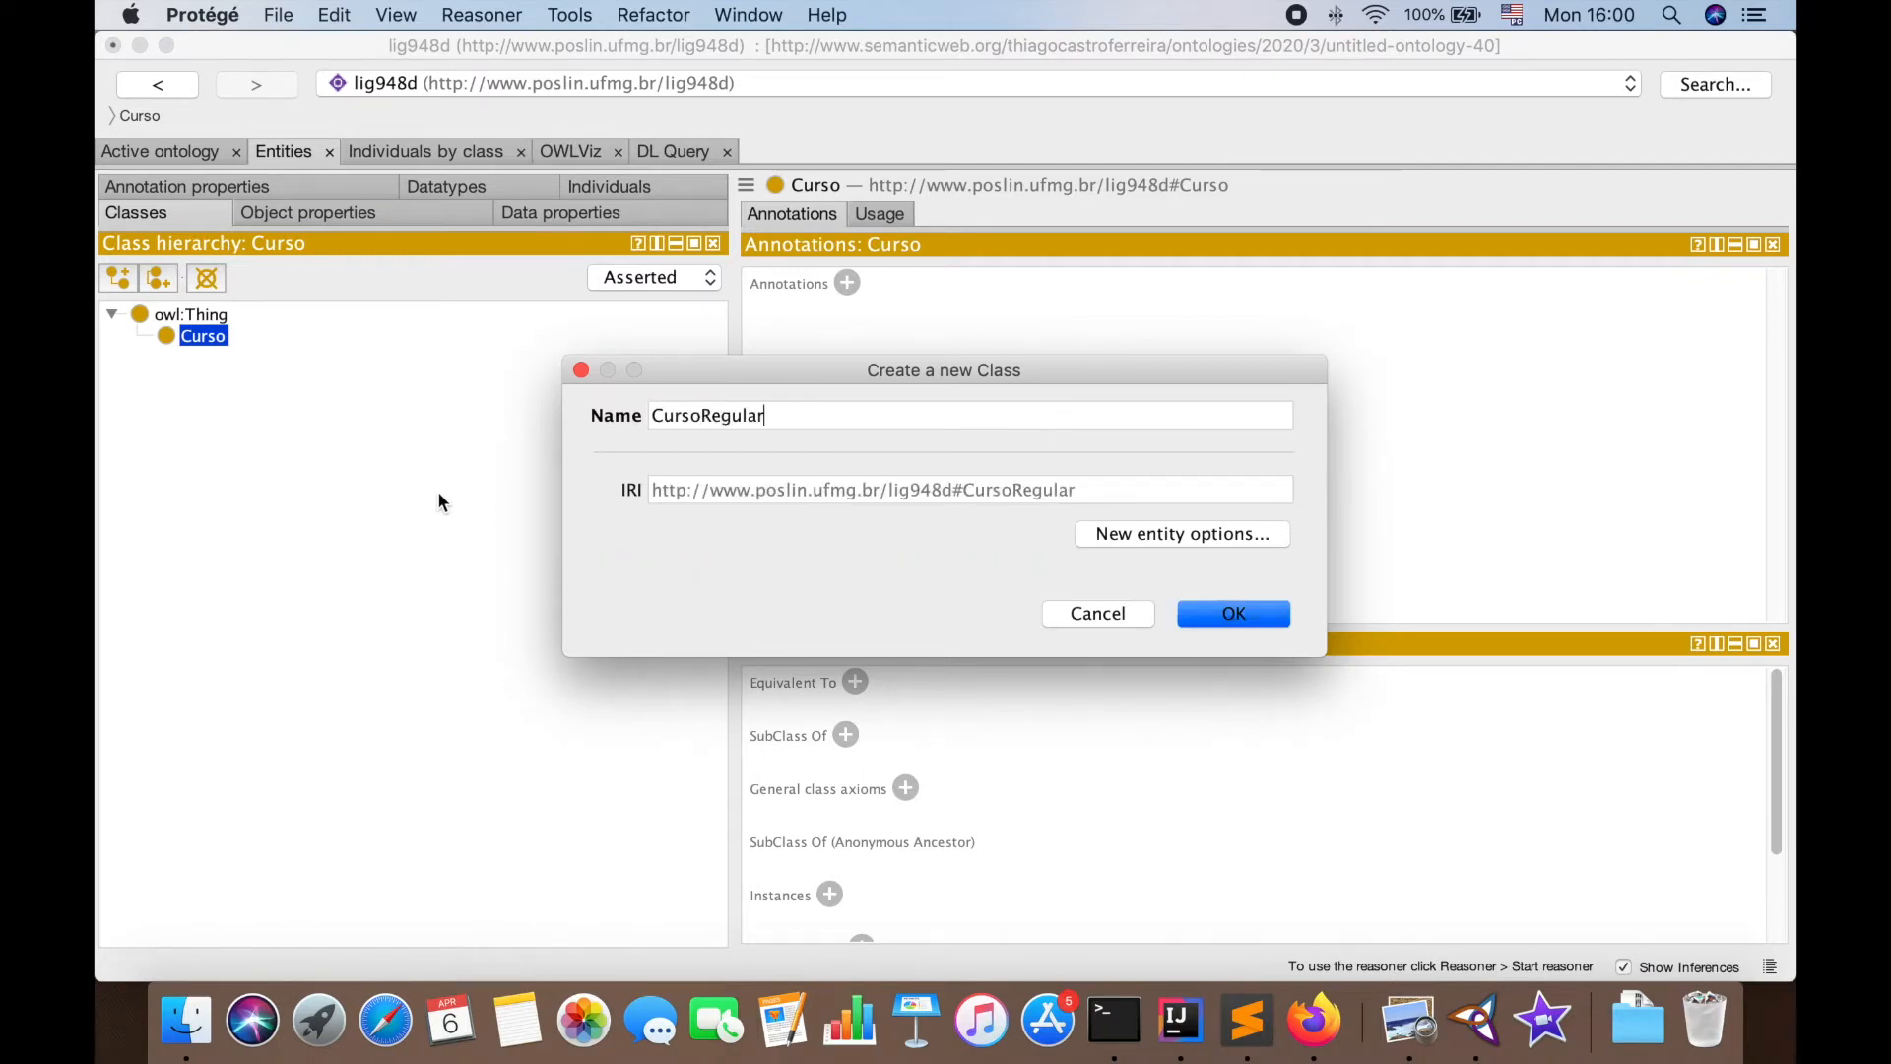
key("Left")
key("Left")
key("Left")
key("Left")
key("Left")
key("Left")
key("Left")
key("BackSpace")
left_click_drag(1021, 490, 1002, 489)
key("BackSpace")
left_click(1232, 613)
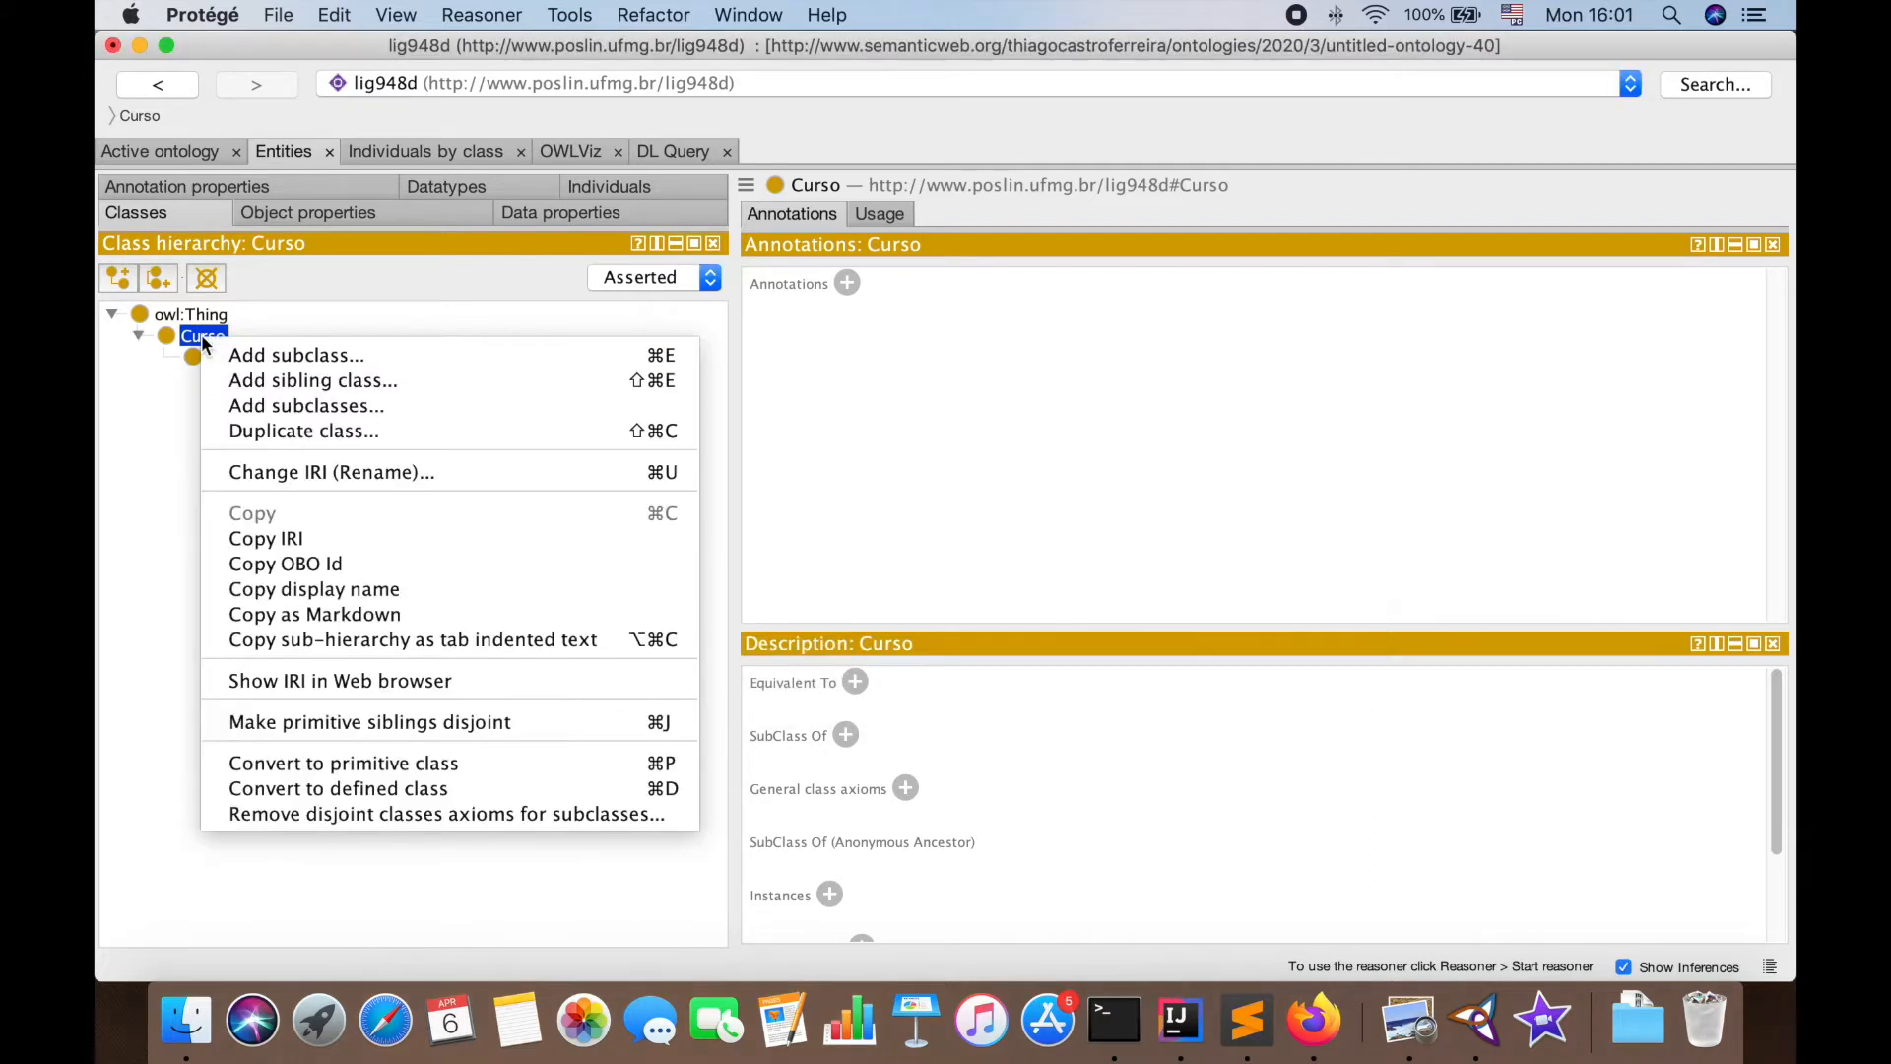
Create a second subclass of Curso named CursoLaboratorio
left_click(240, 351)
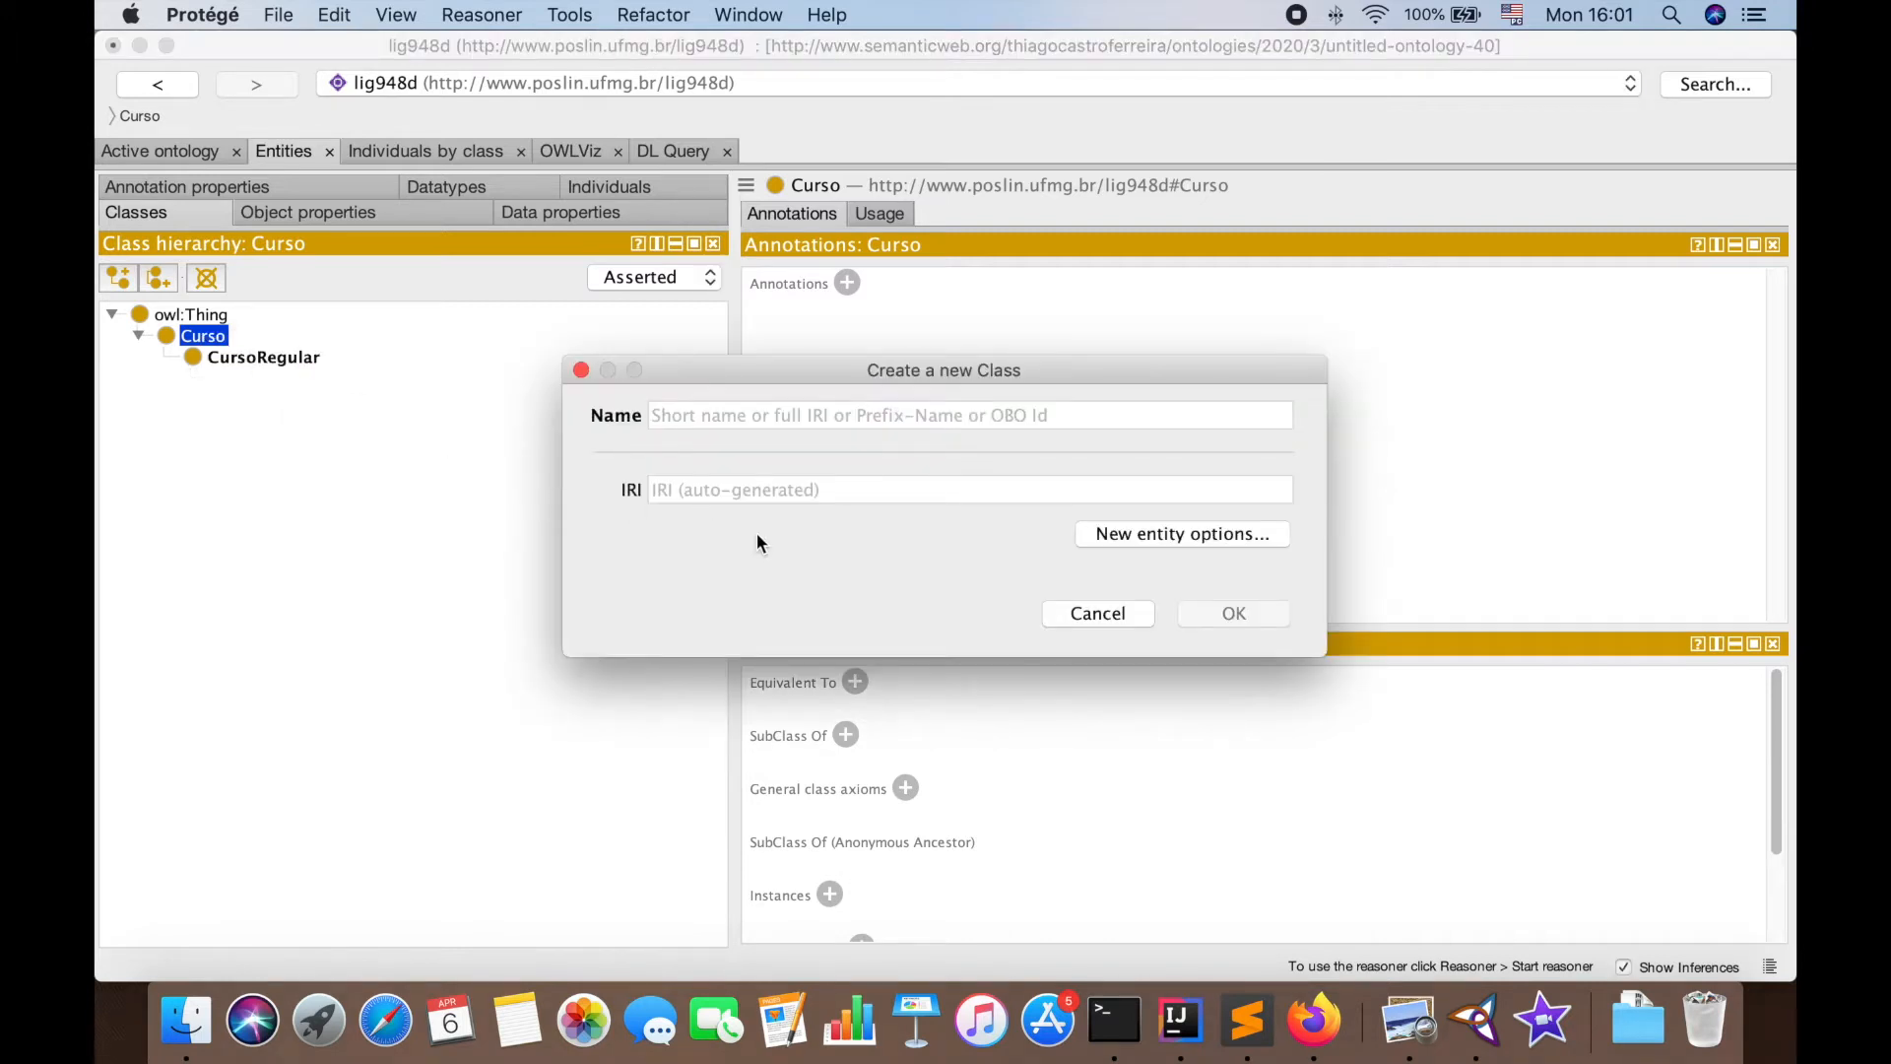
type("Curso")
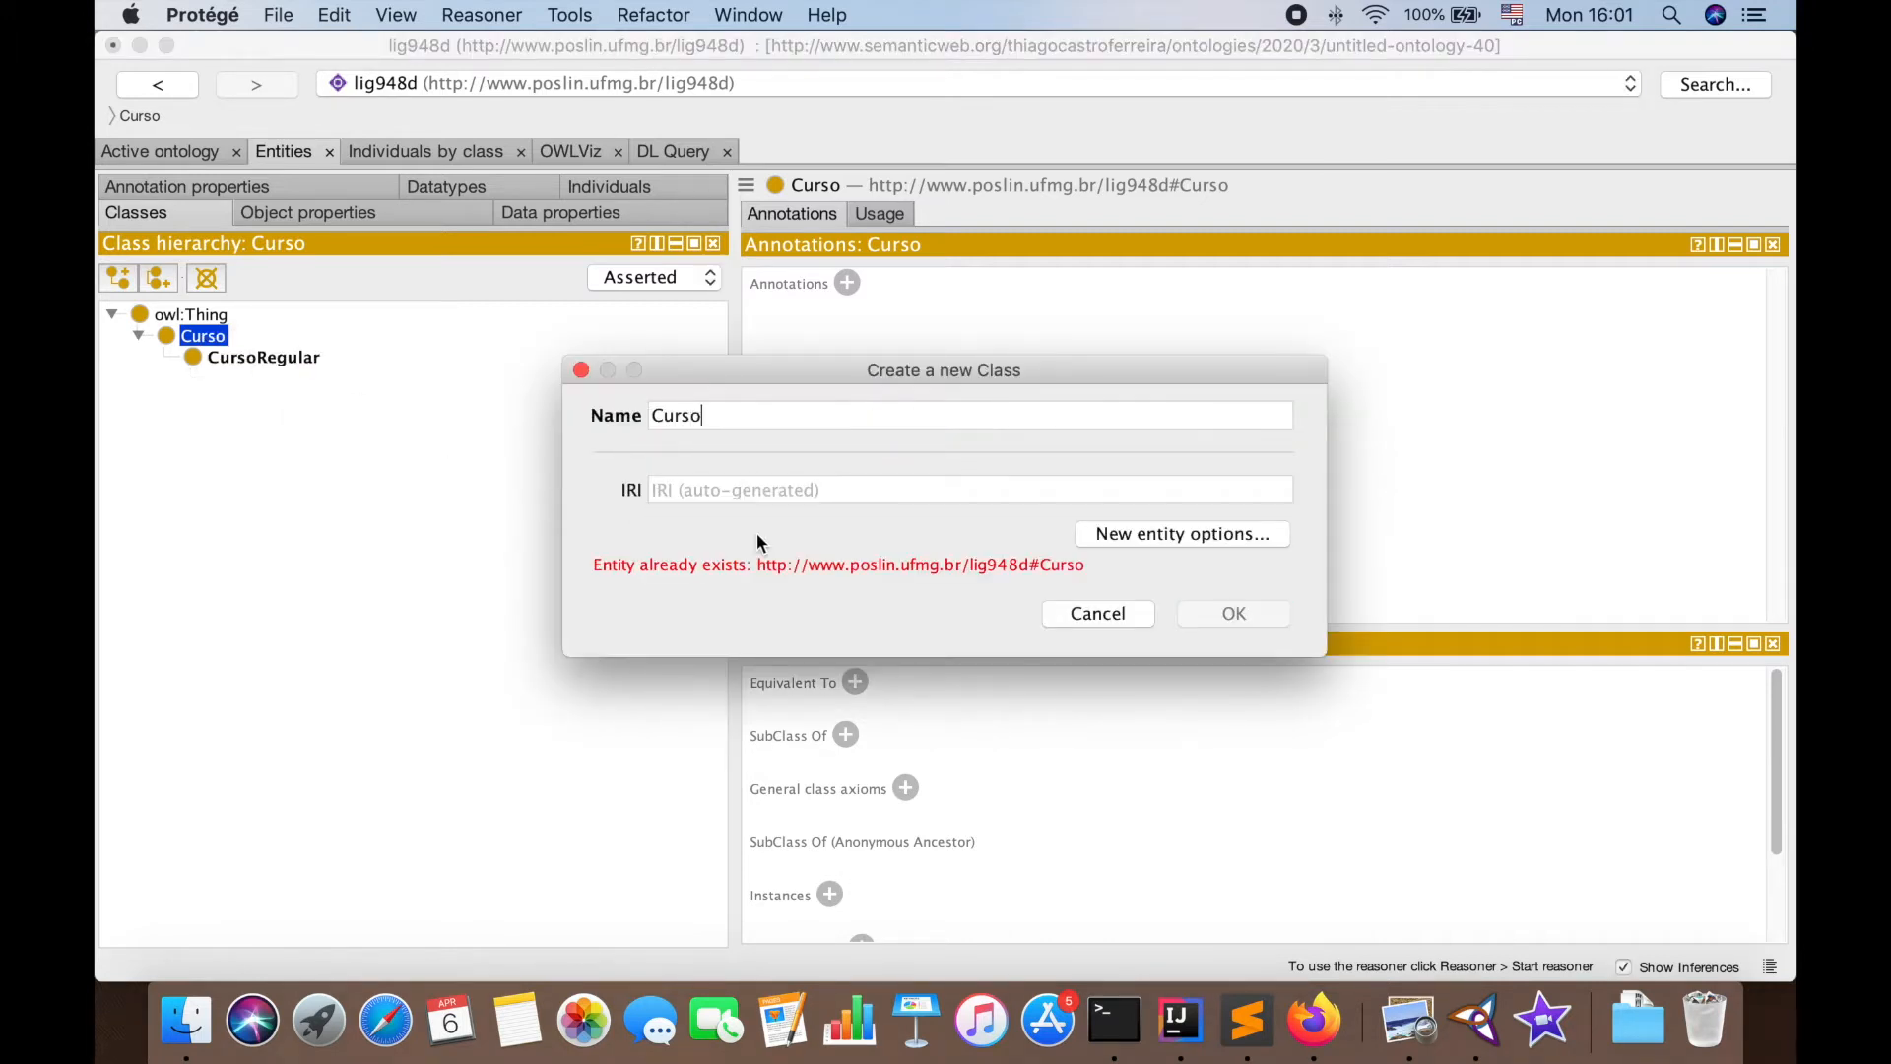
type("Laboratorio")
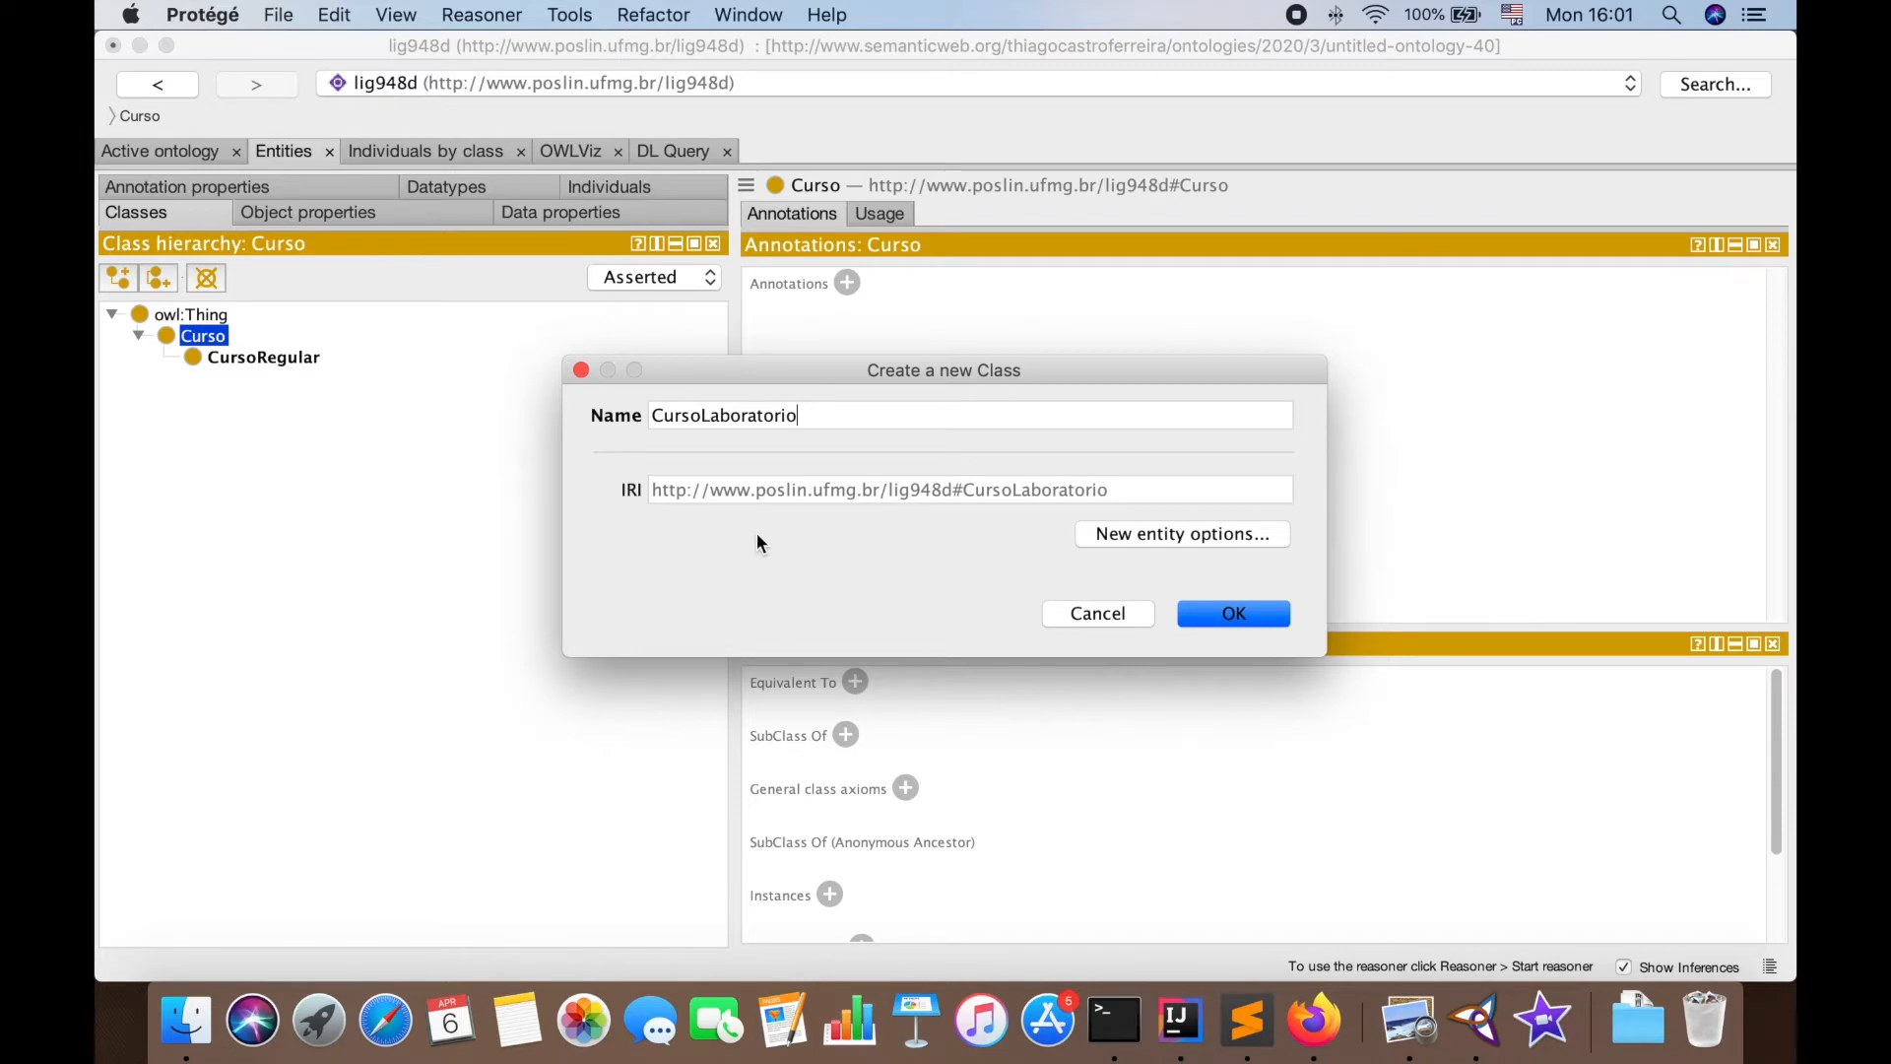
key("Return")
left_click(291, 384)
left_click(288, 360)
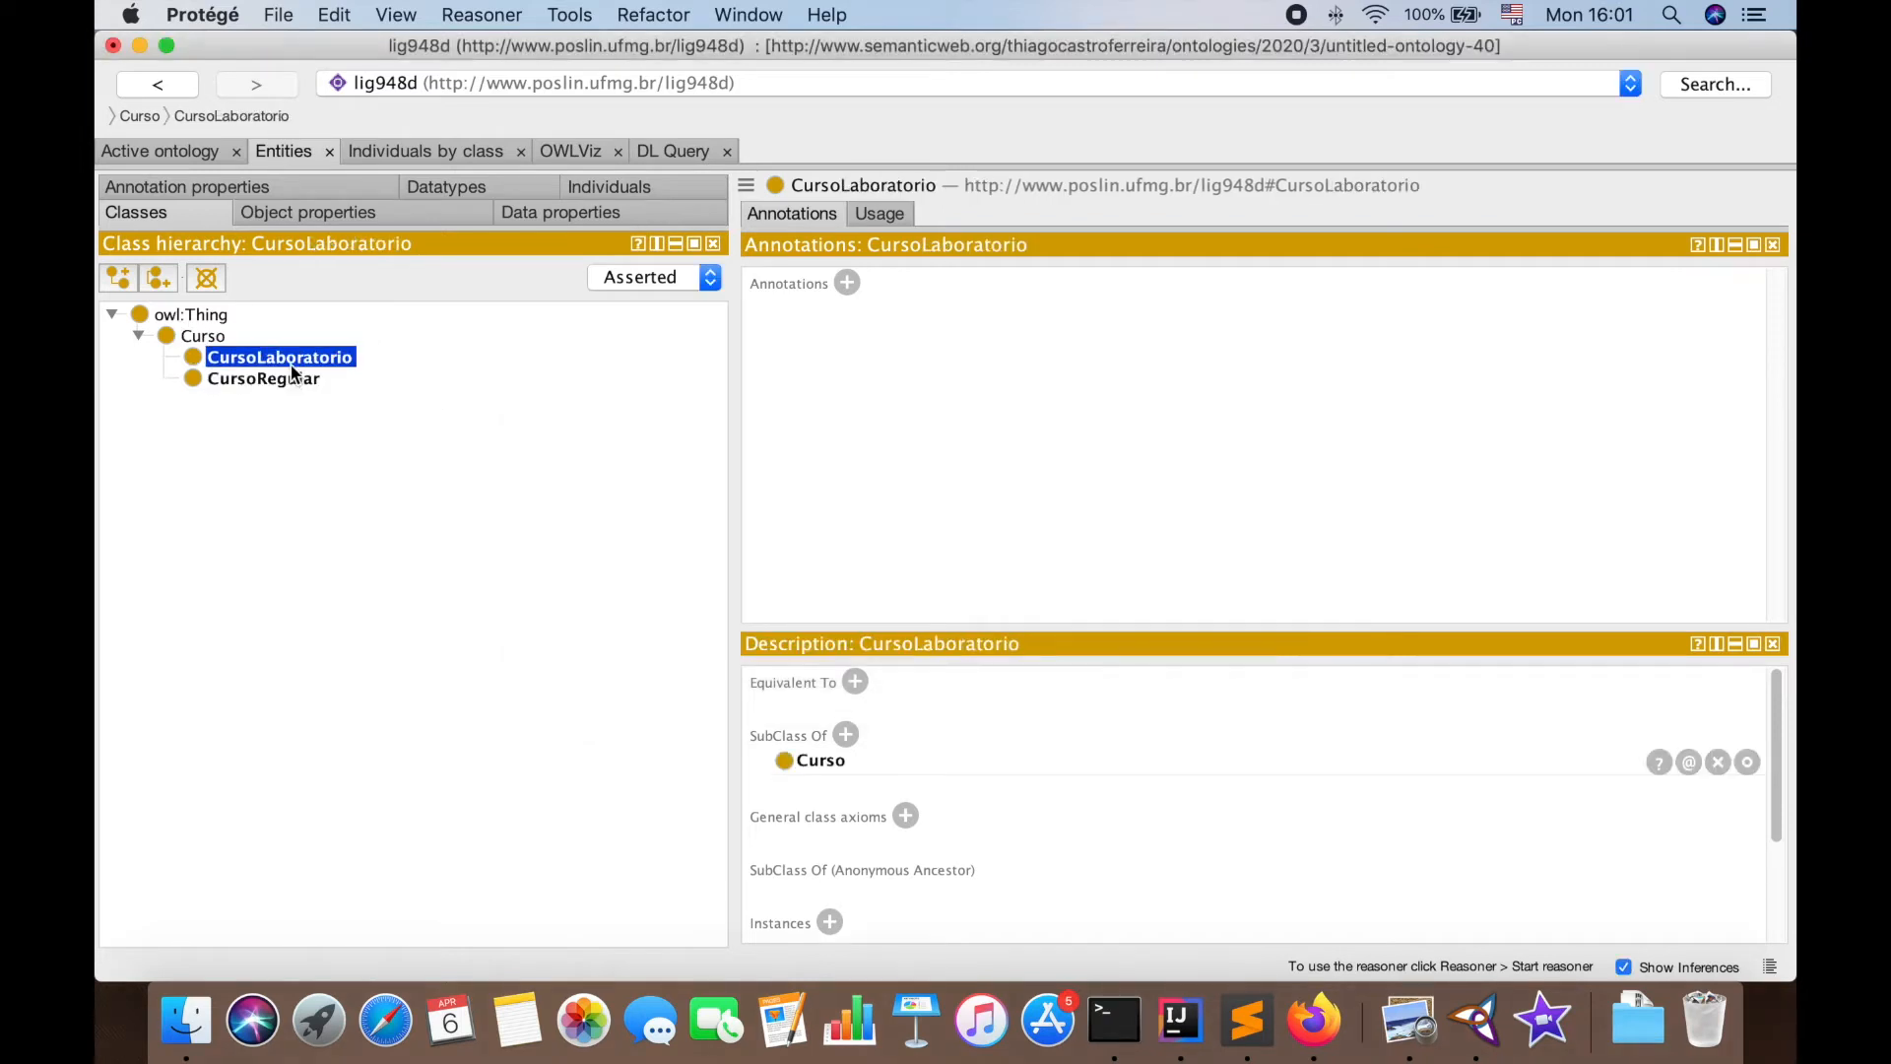
Add an rdfs:label annotation "Curso Regular" with language pt to the CursoRegular class
left_click(290, 383)
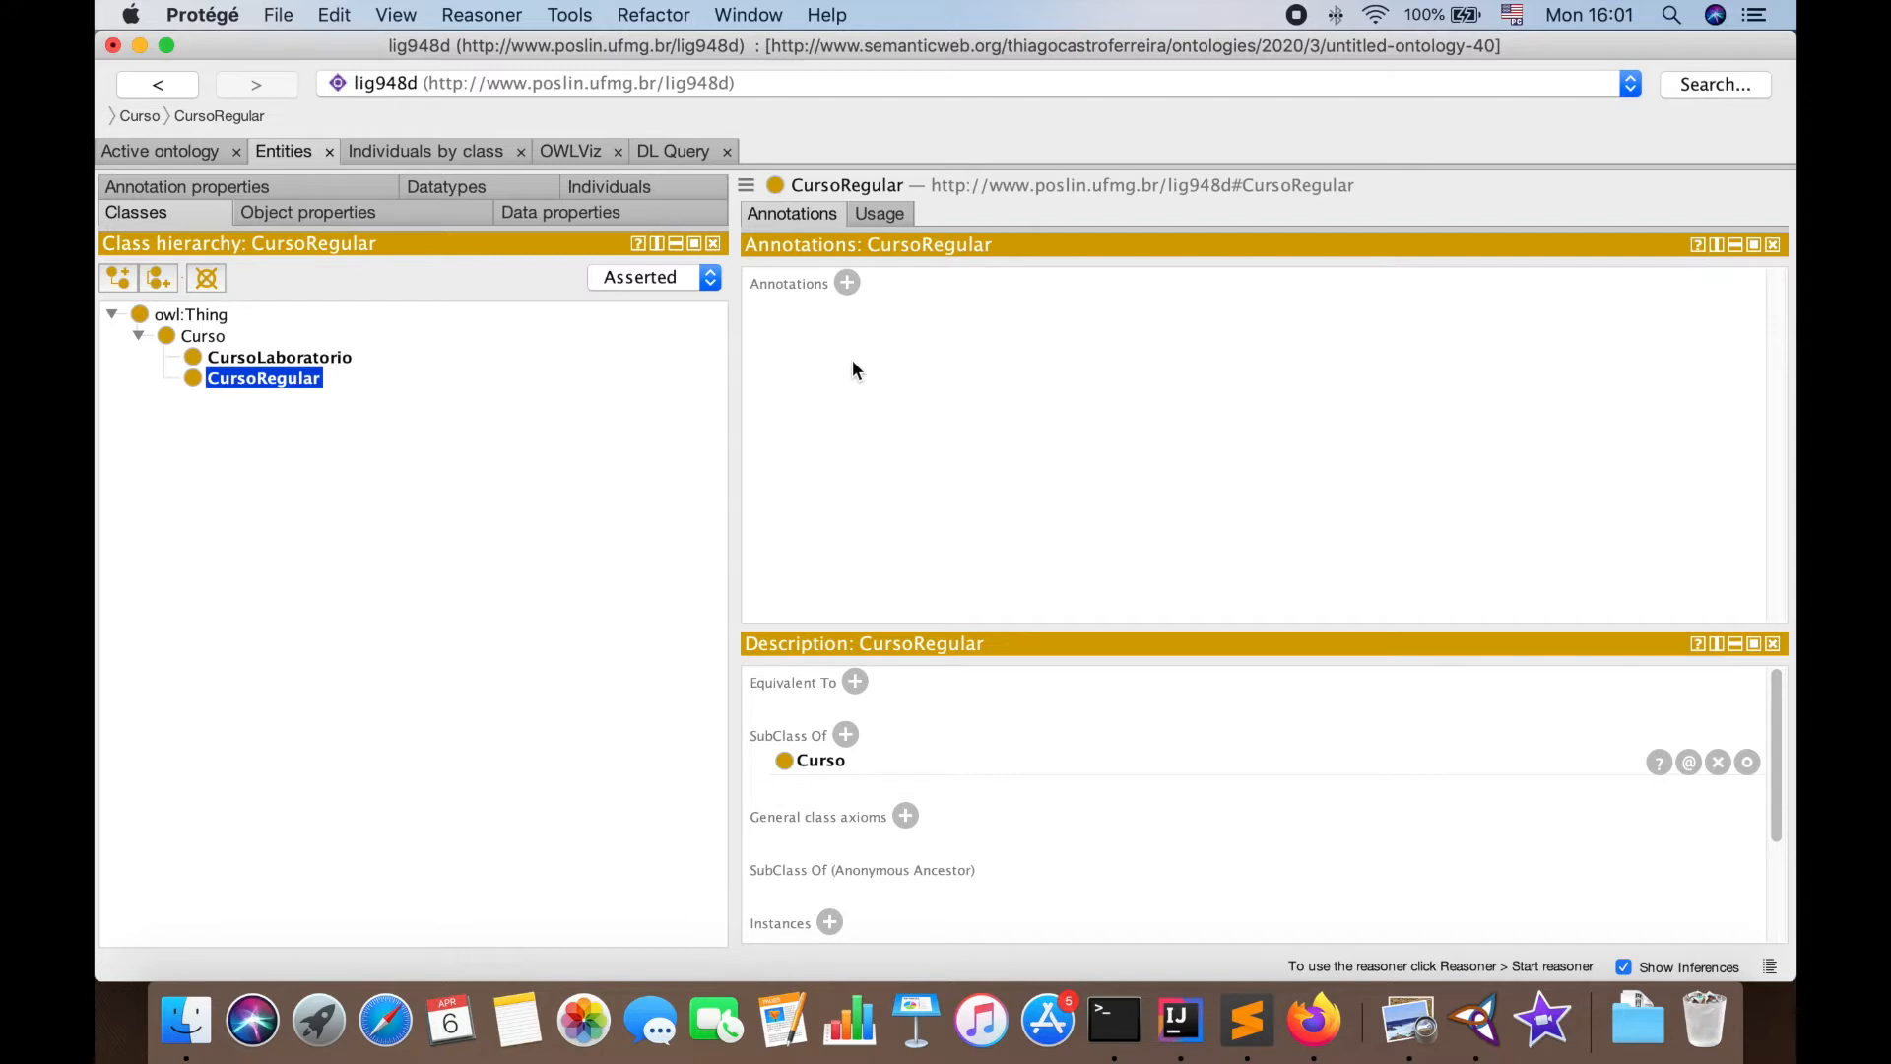
left_click(847, 283)
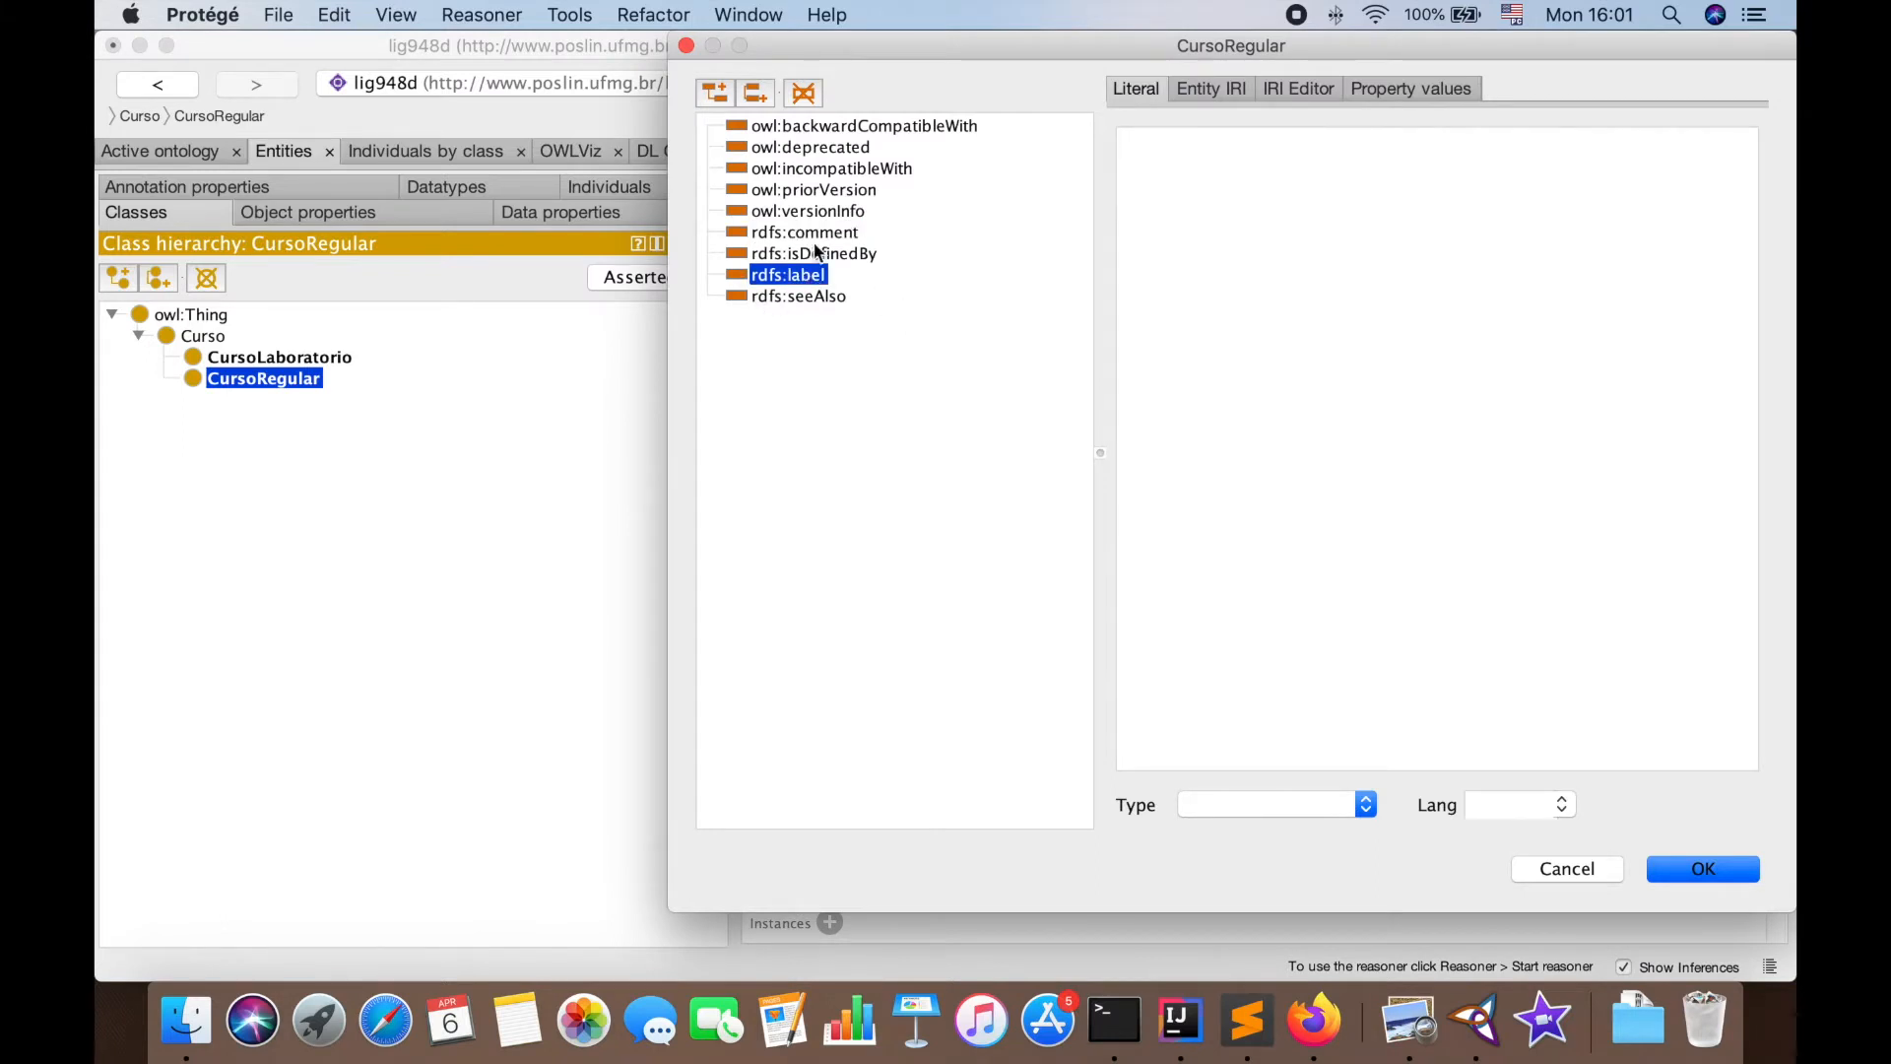
left_click(1502, 804)
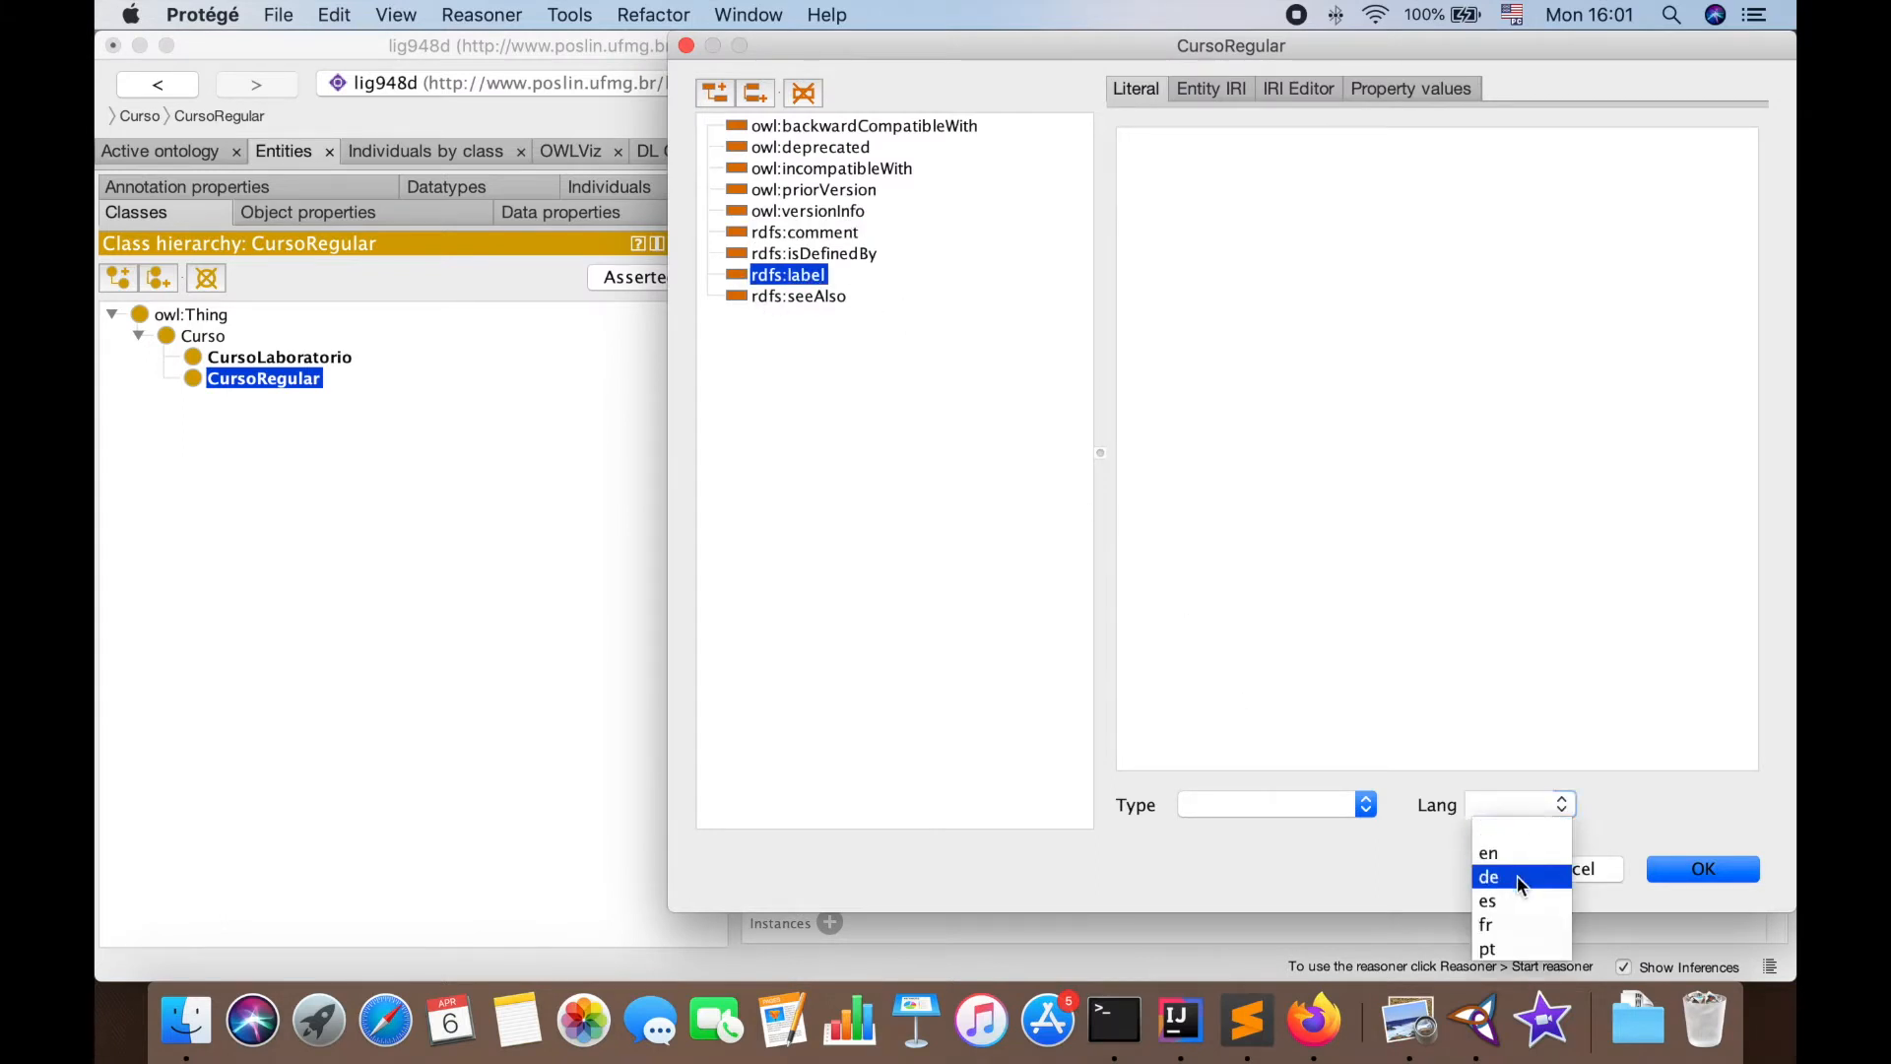
left_click(1517, 949)
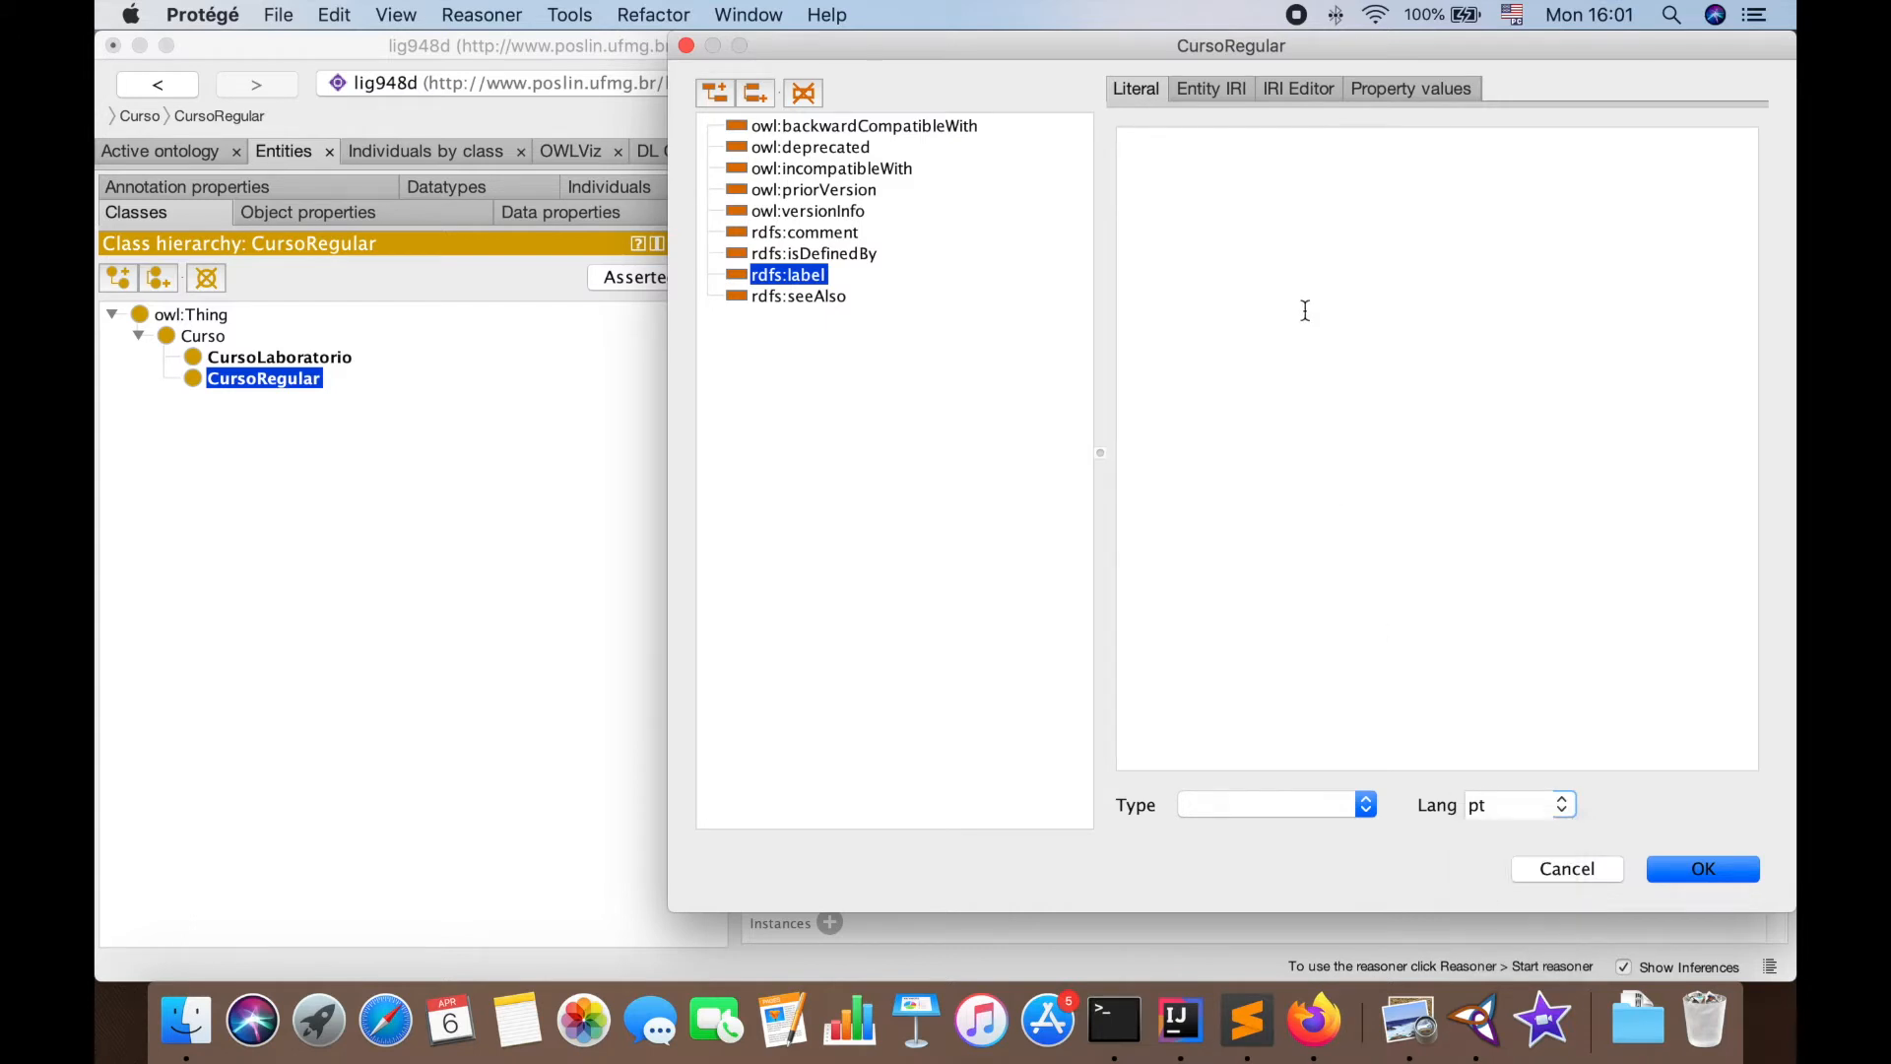
type("Curso Regular")
key("Return")
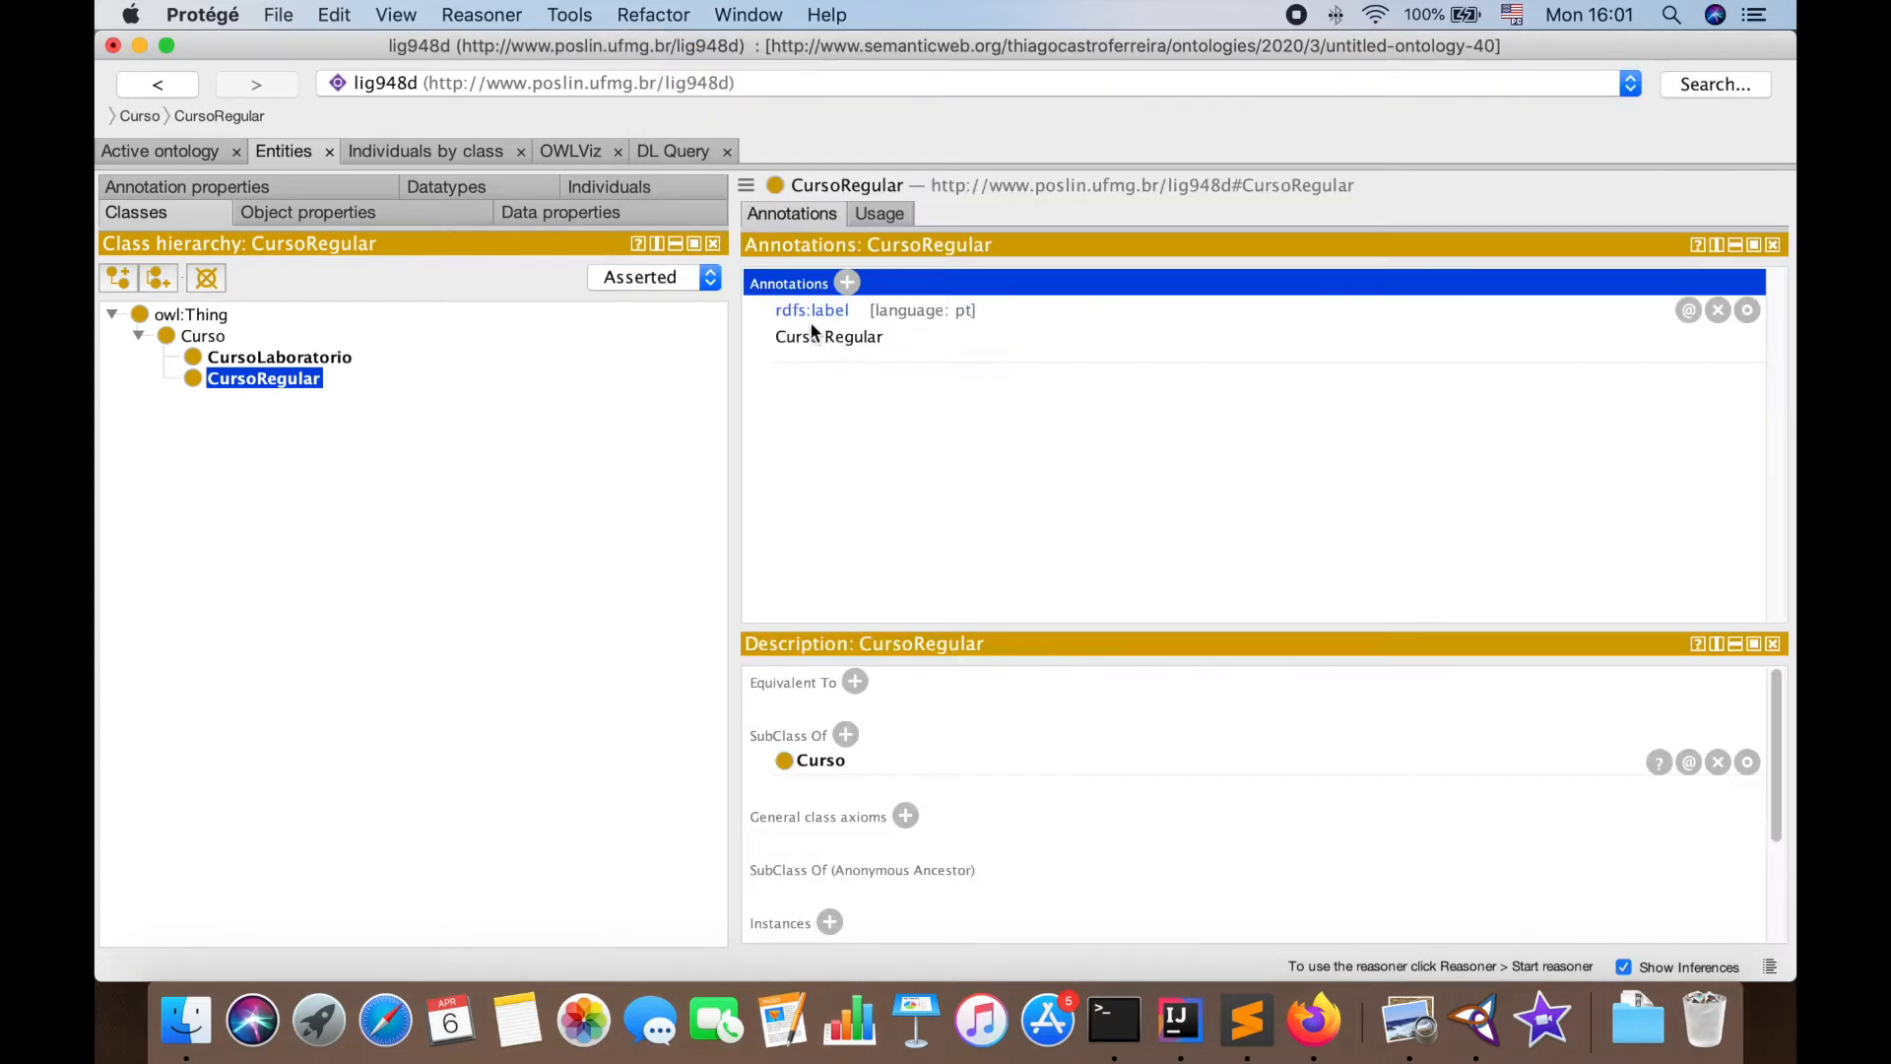
Add an rdfs:label annotation "Regular Course" with language en to the CursoRegular class
left_click(846, 284)
left_click(1570, 808)
left_click(1522, 853)
left_click(1545, 384)
type("Regular Course")
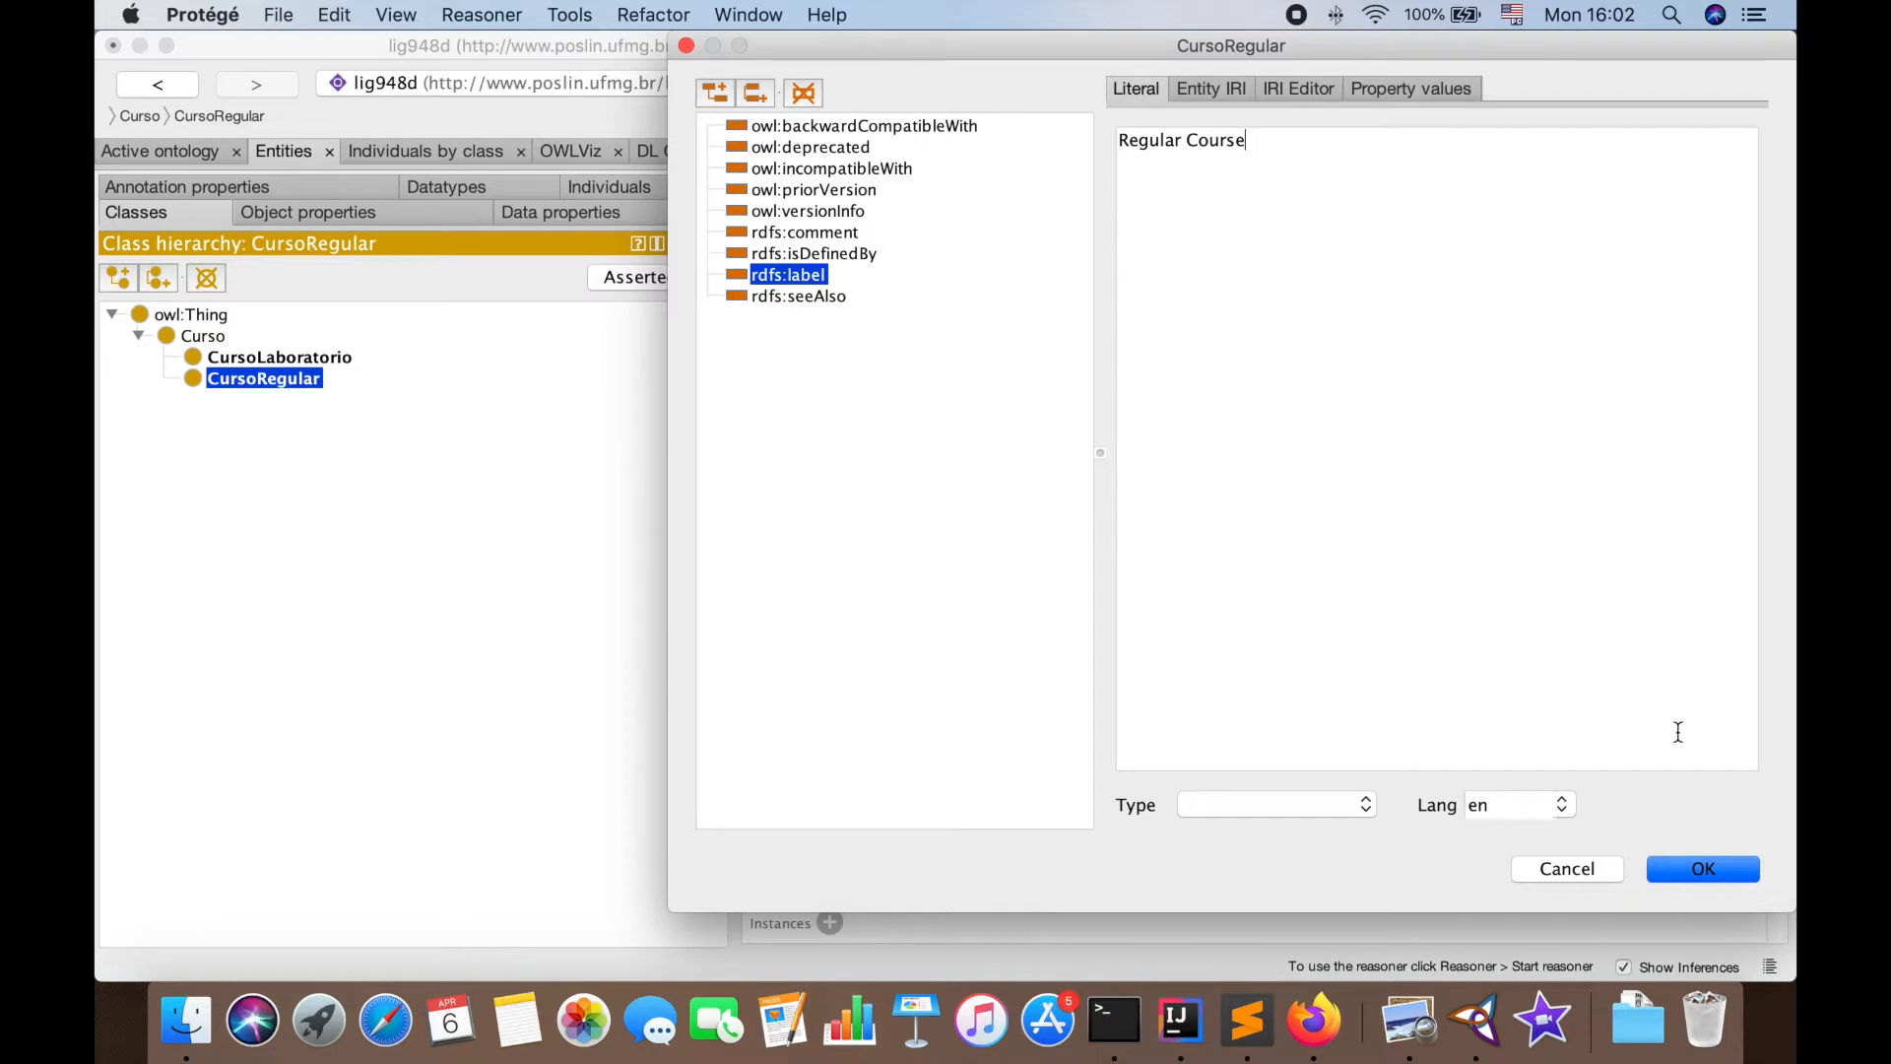
left_click(1703, 871)
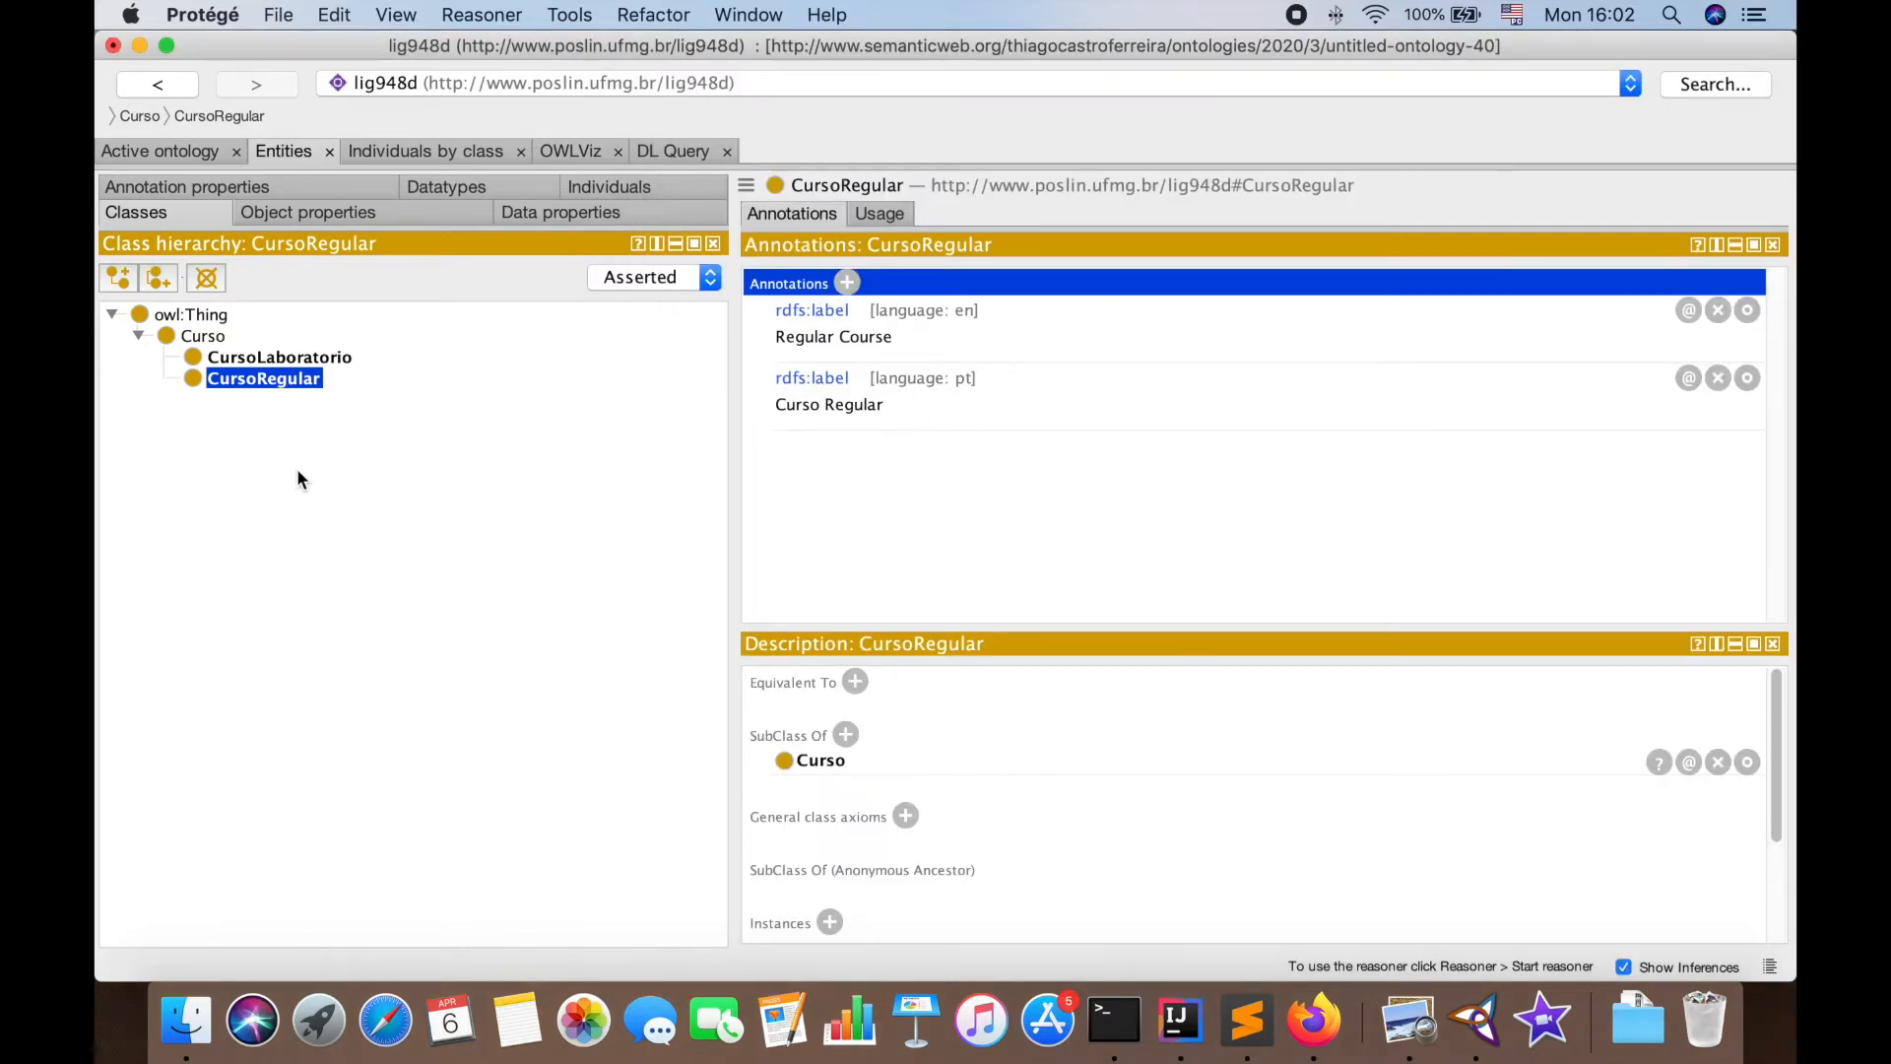
Create a class named Licao as a subclass of owl:Thing
left_click(189, 314)
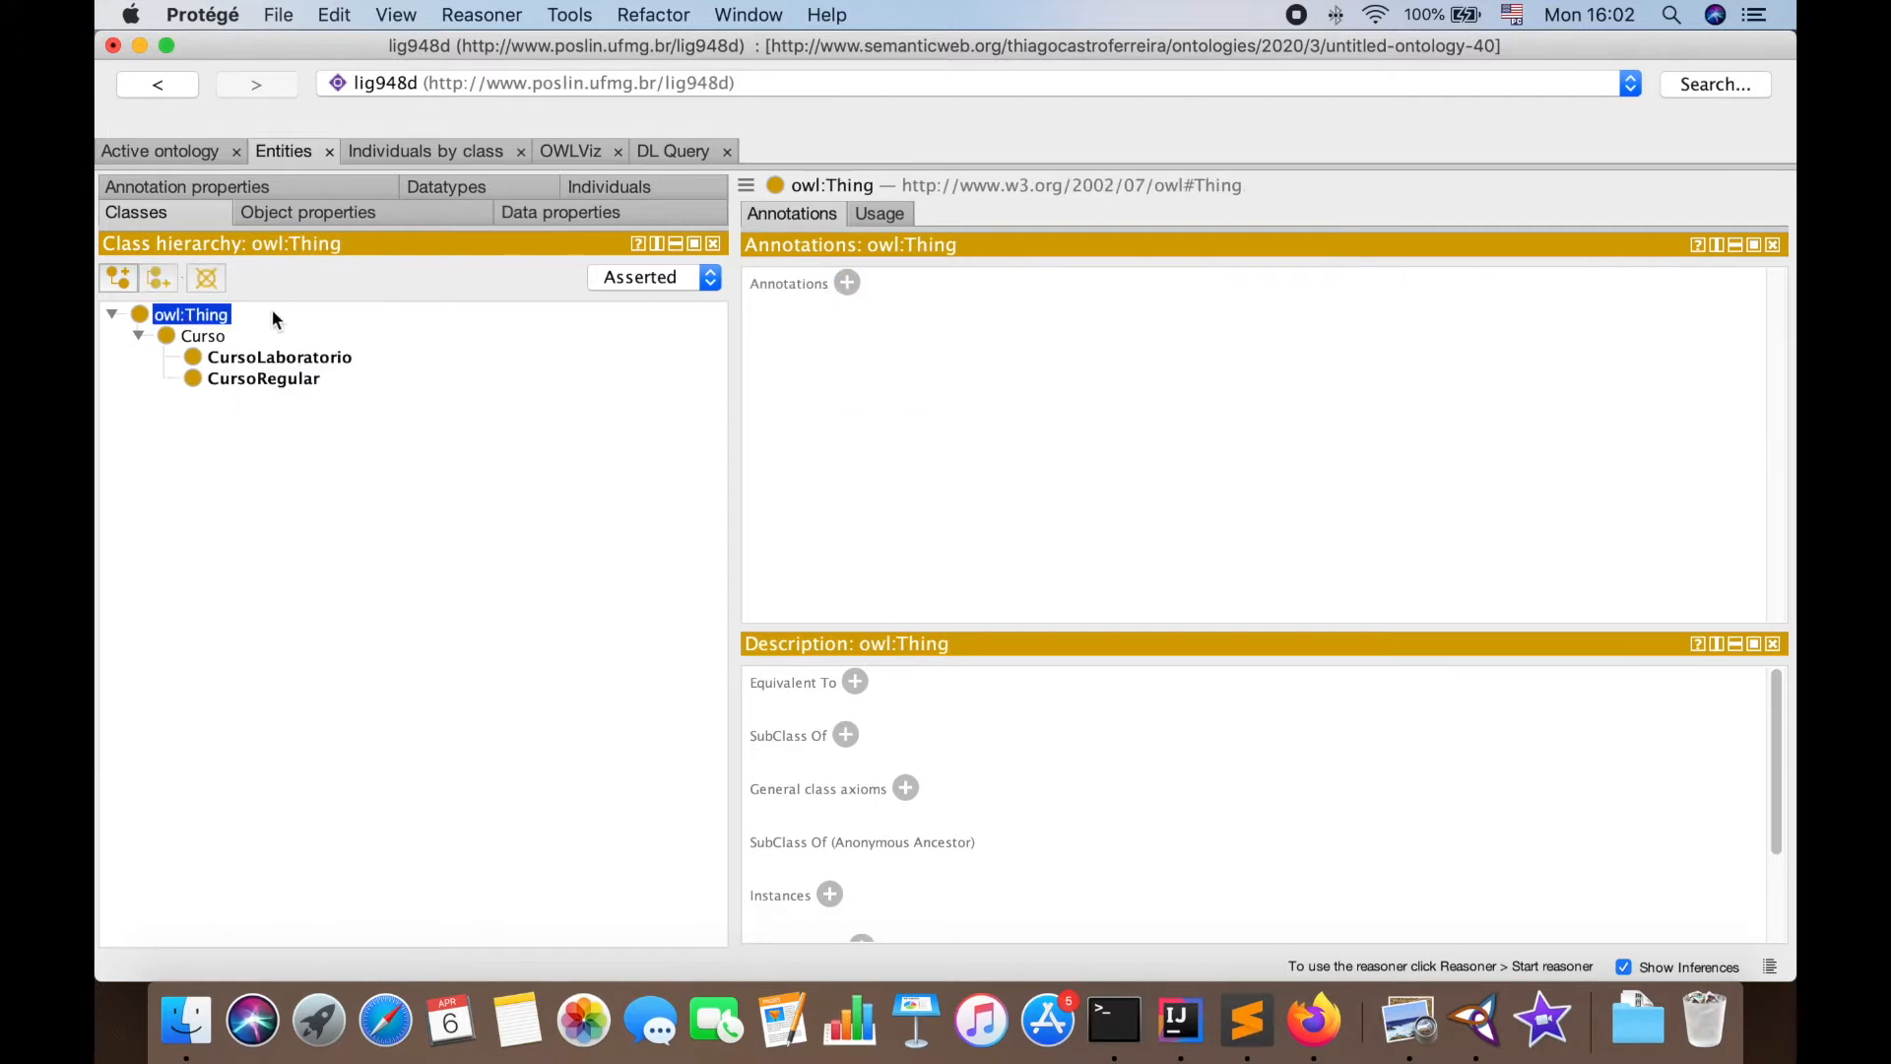
left_click(119, 278)
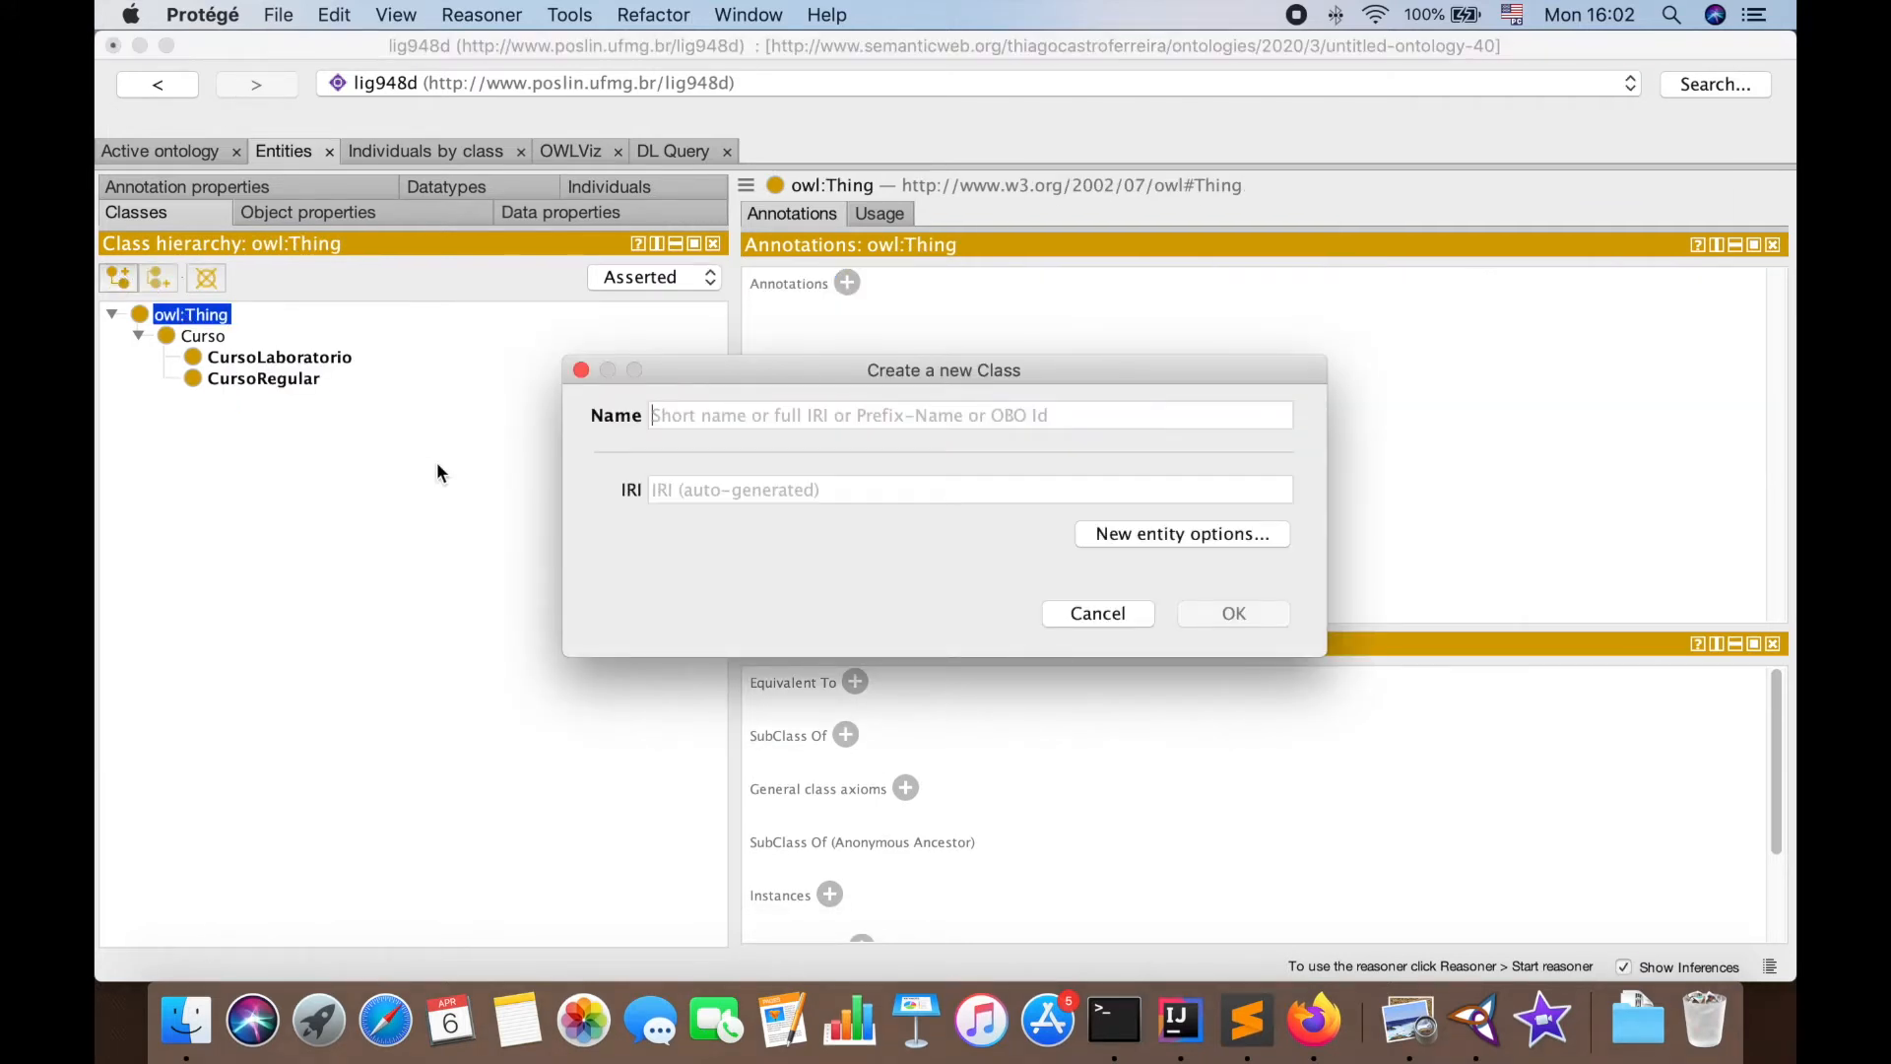
type("Licao")
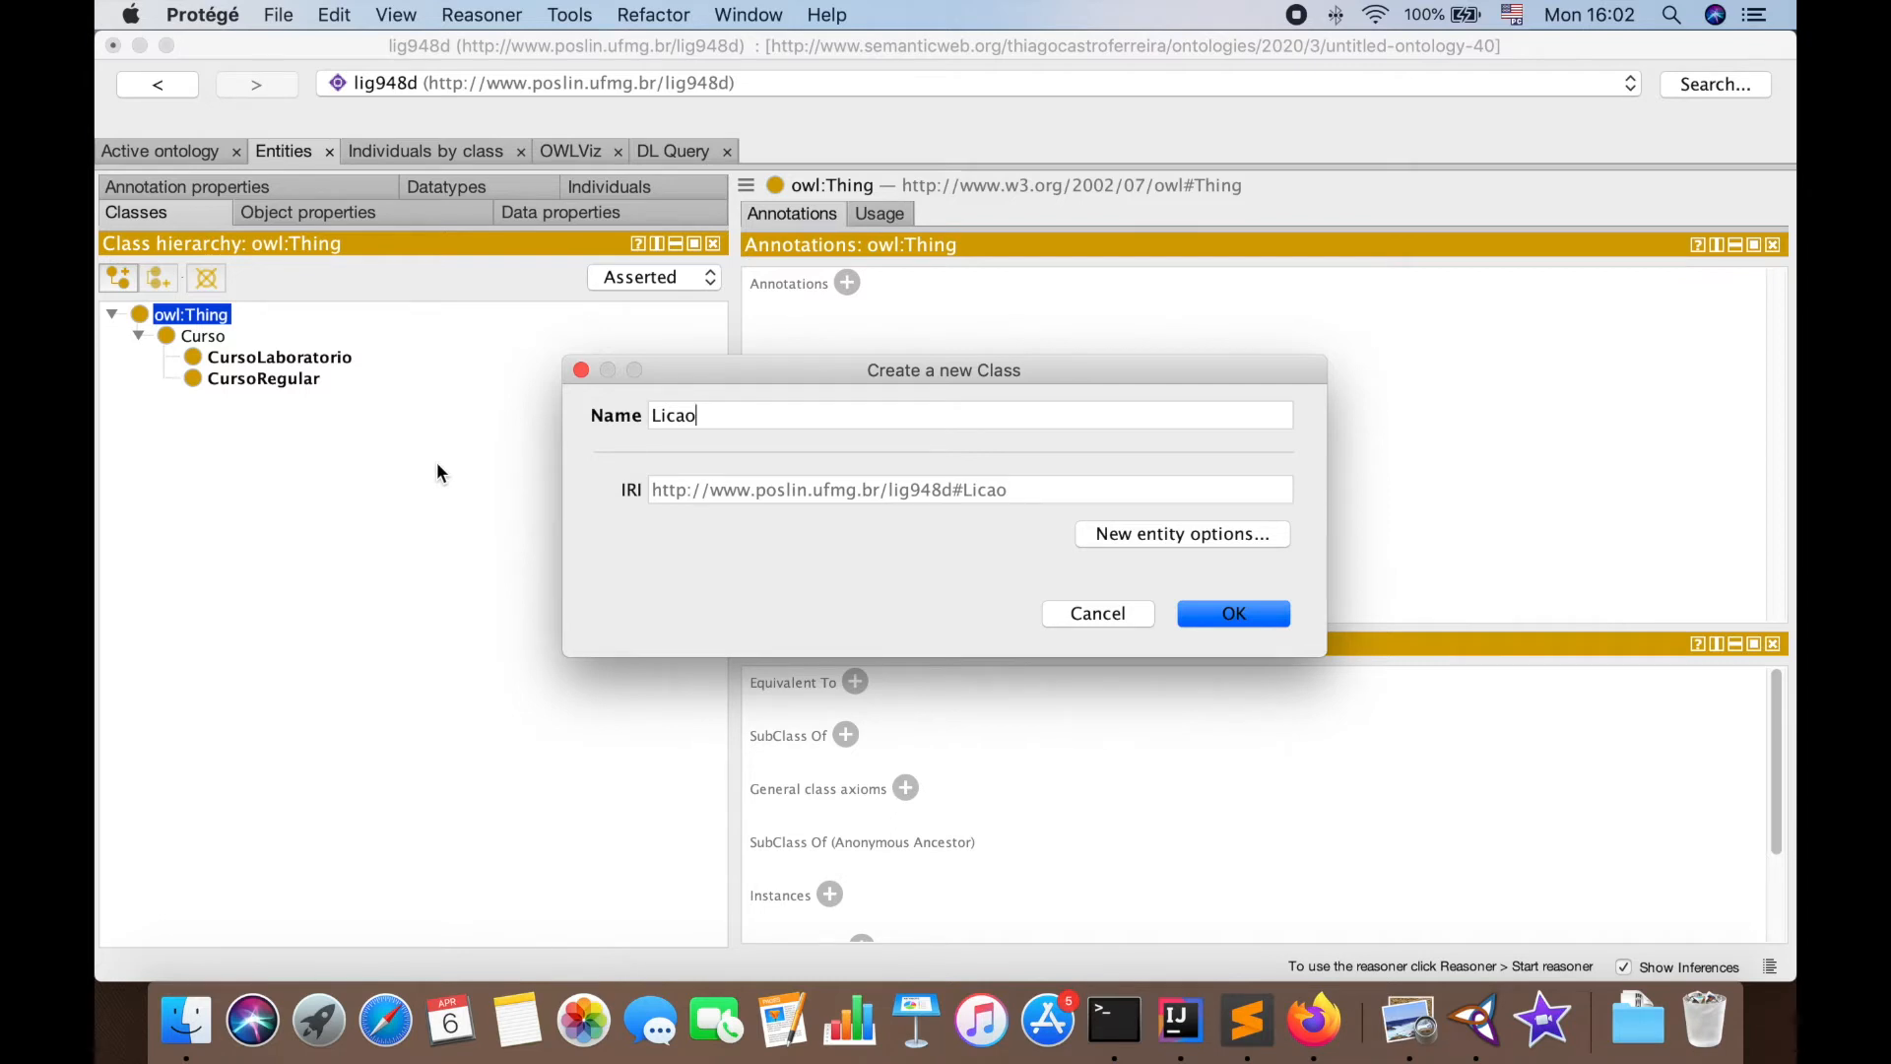
key("Return")
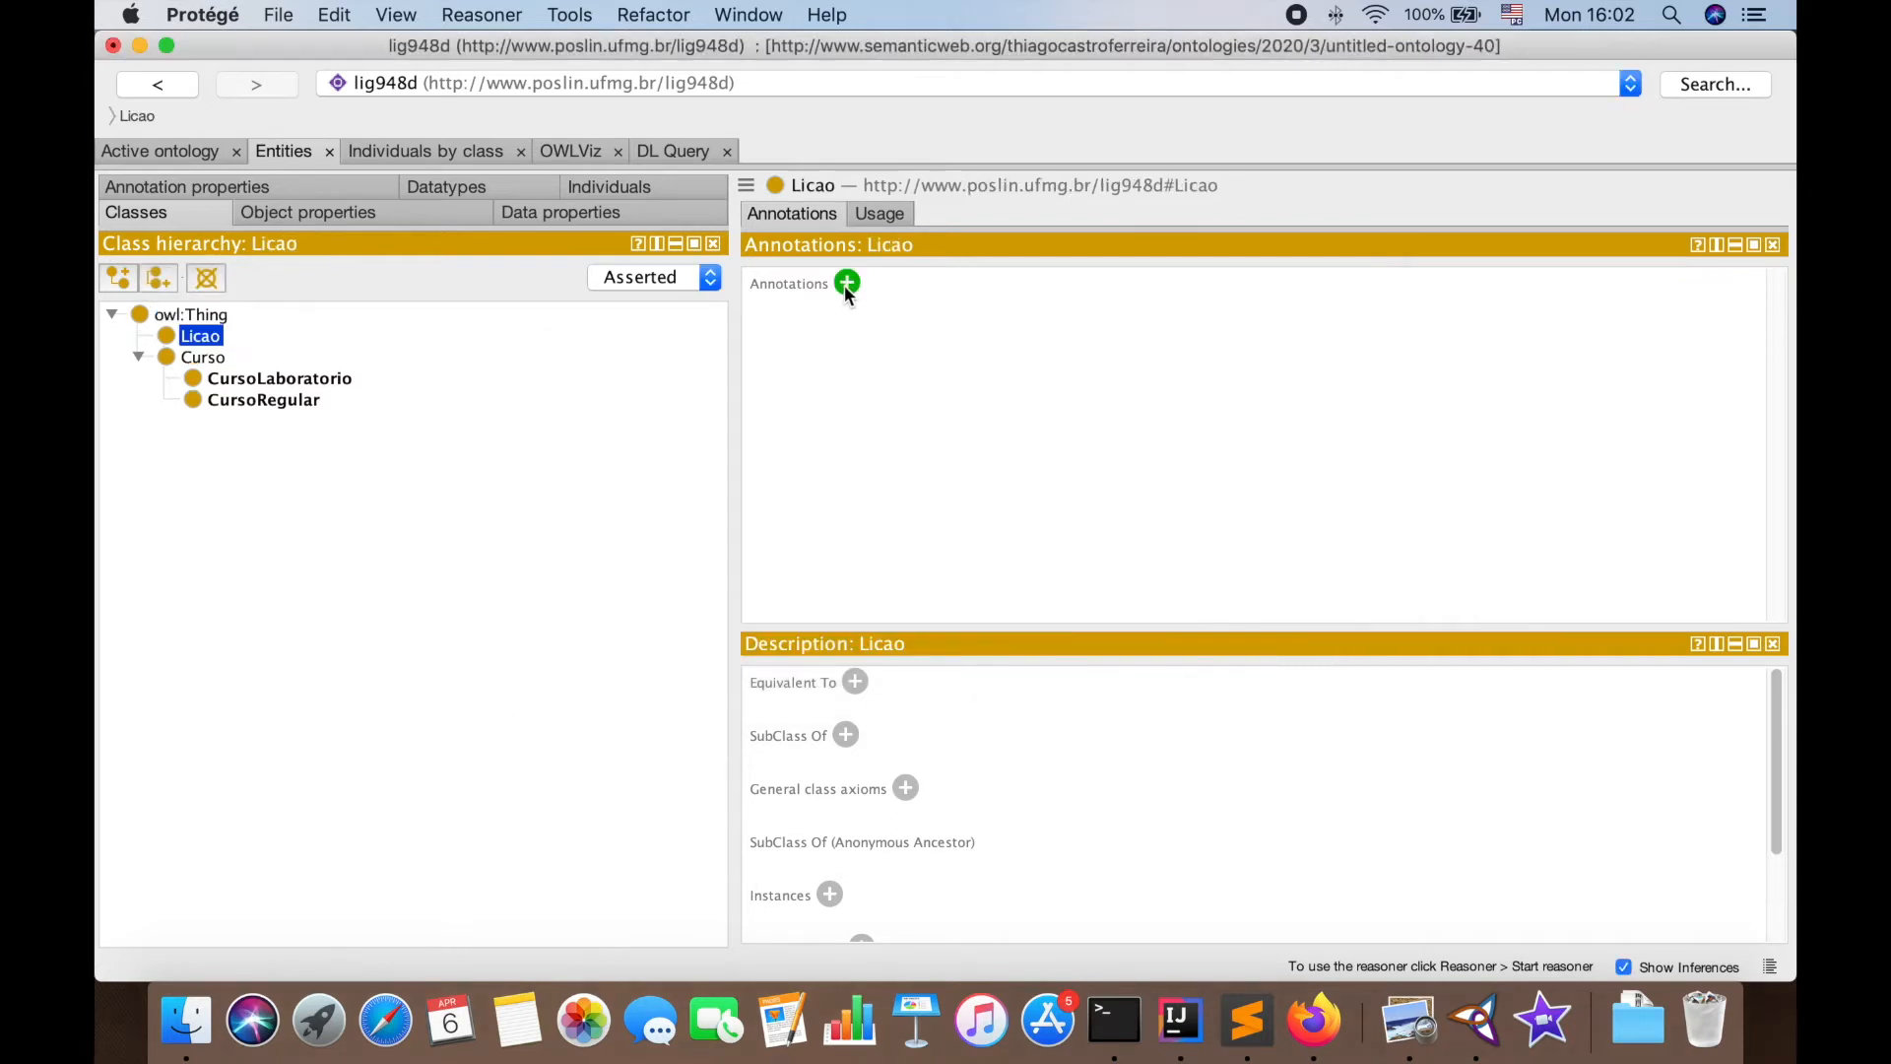
Add an rdfs:label annotation "Lição" with language pt to the Licao class, plus a second rdfs:label annotation
left_click(846, 283)
left_click(1528, 802)
left_click(1338, 316)
type("Lição")
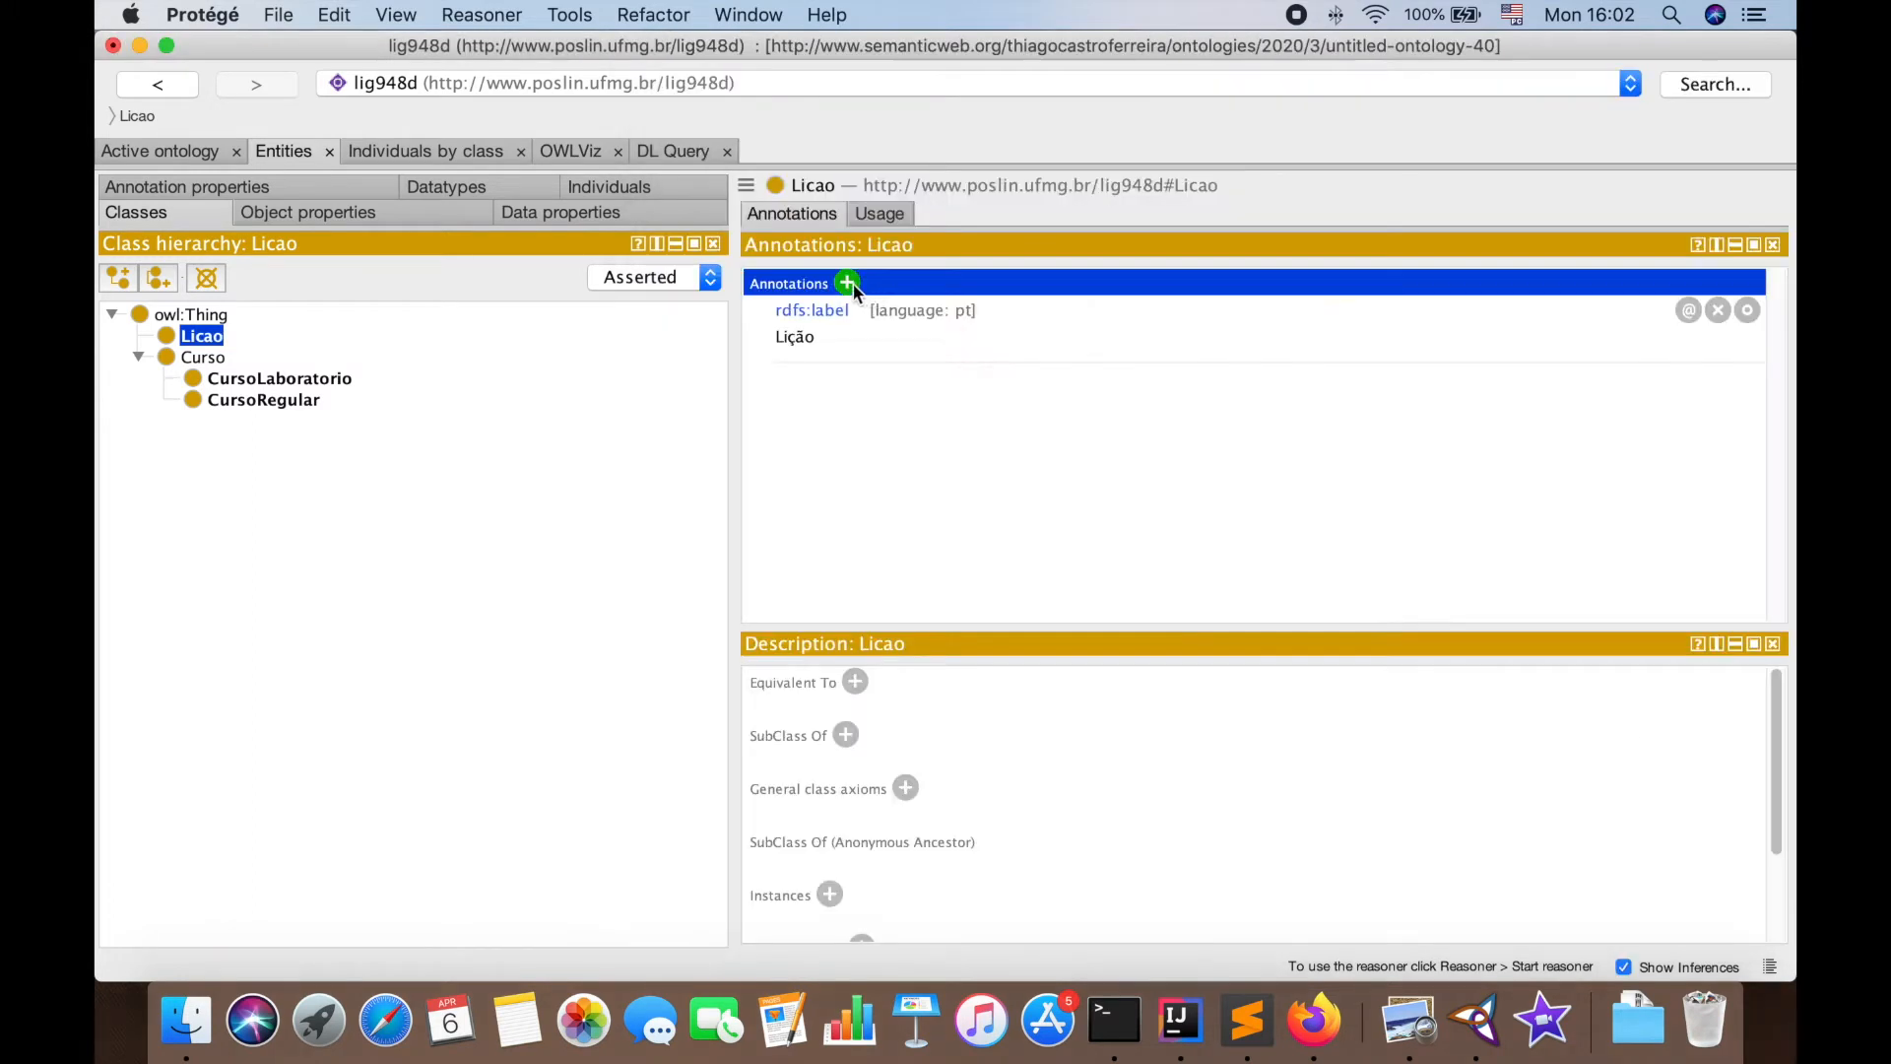
left_click(847, 283)
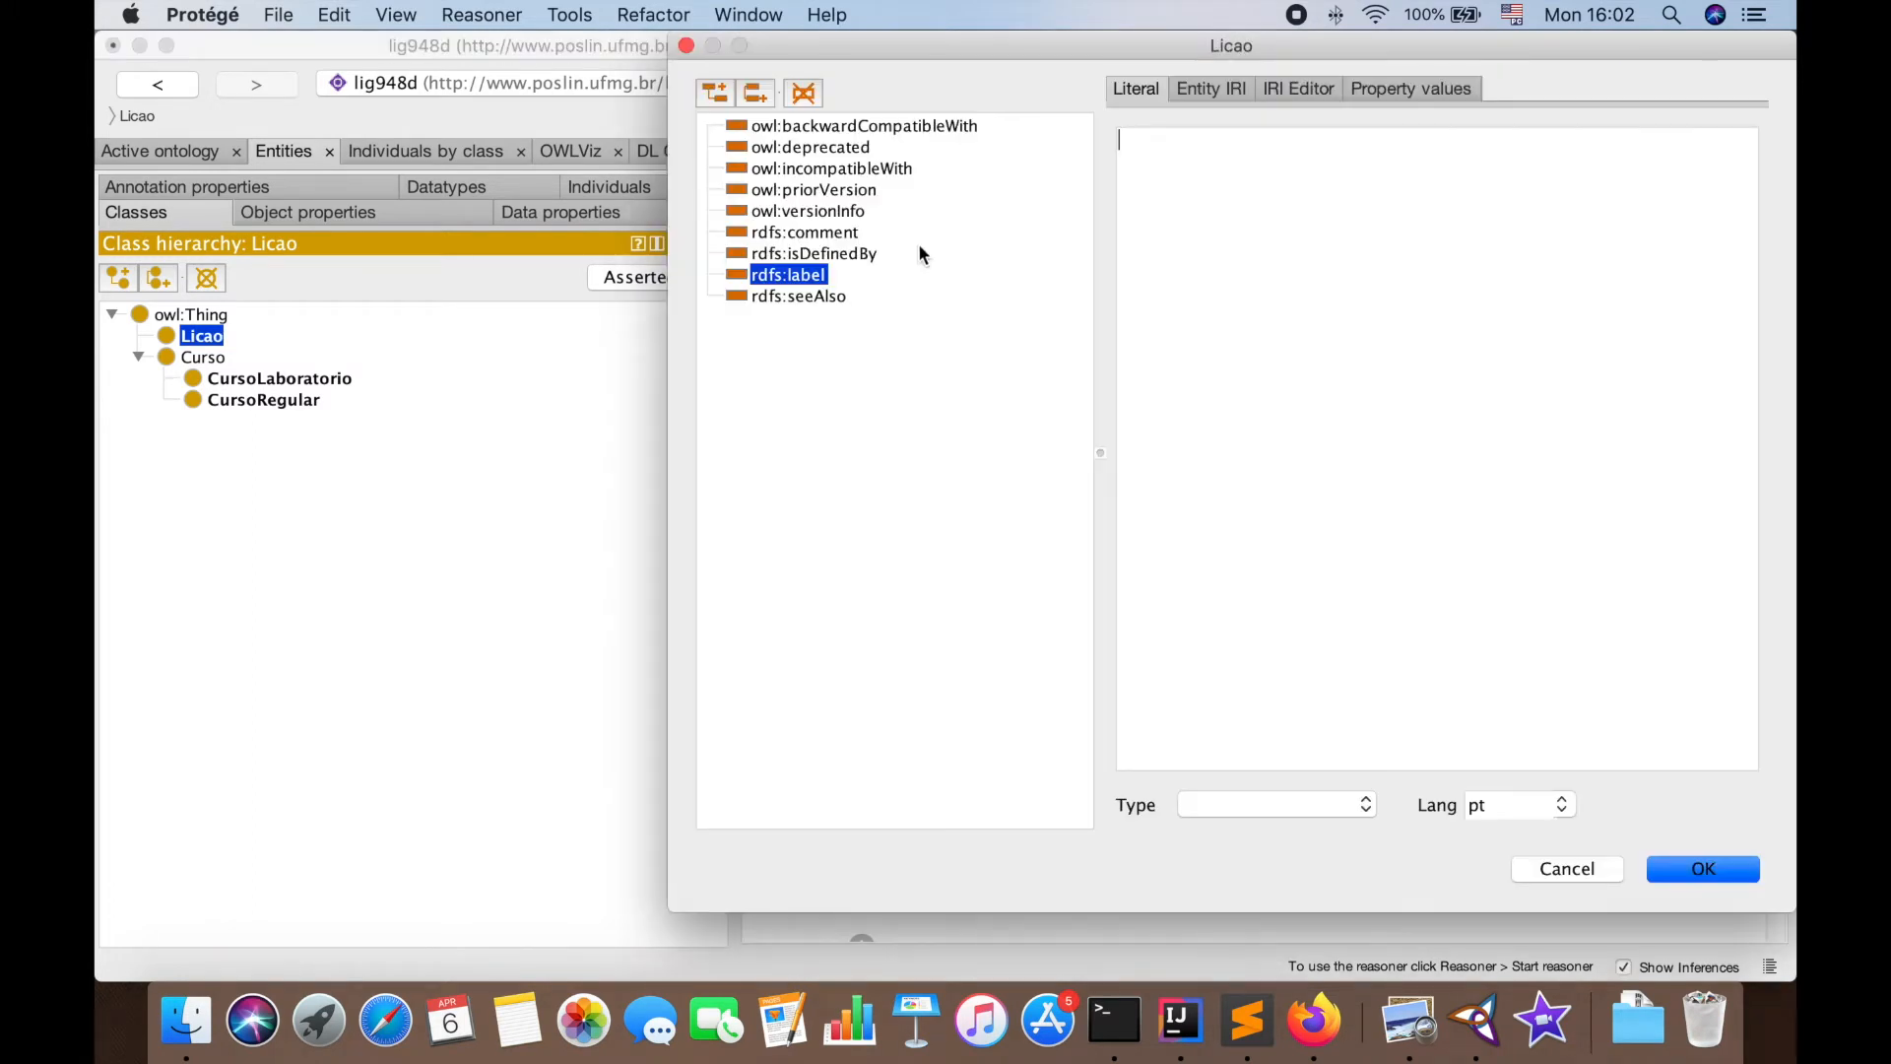
type("Lição")
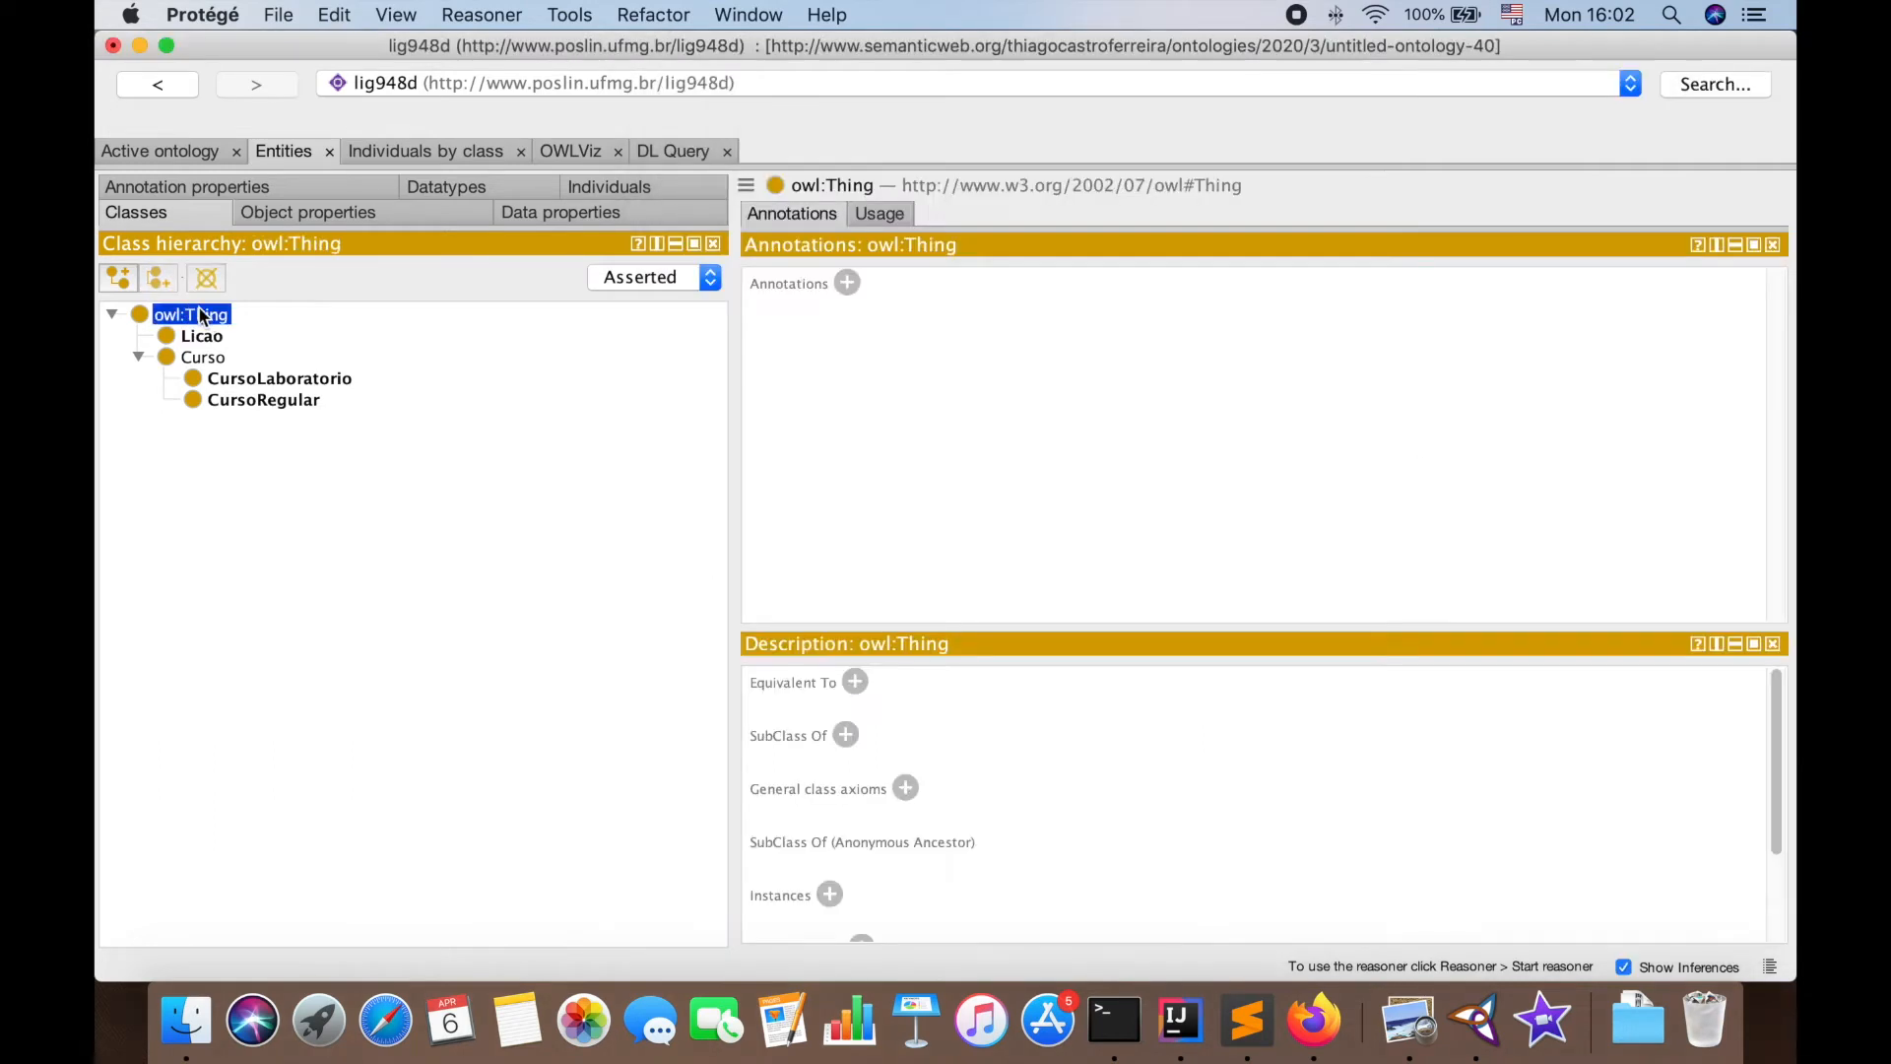
Create a class named Professor as a subclass of owl:Thing
right_click(199, 315)
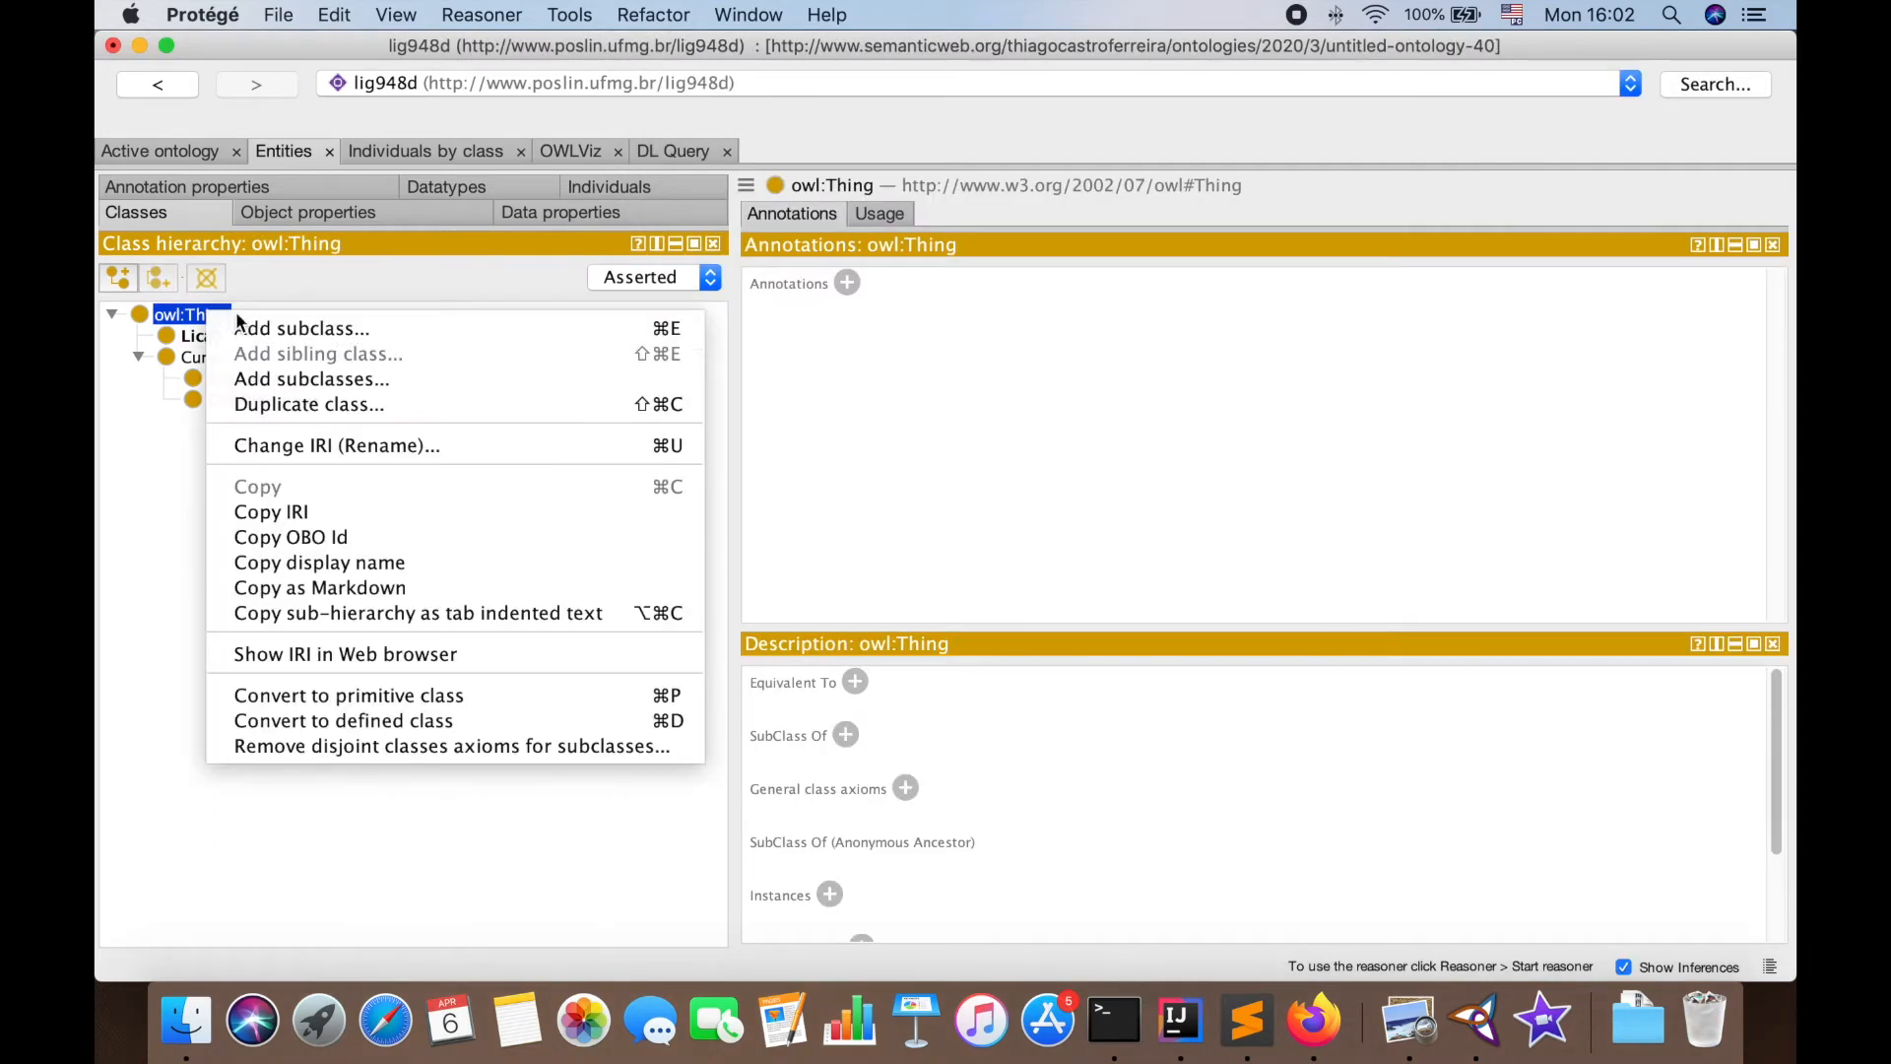
left_click(248, 325)
type("Professor")
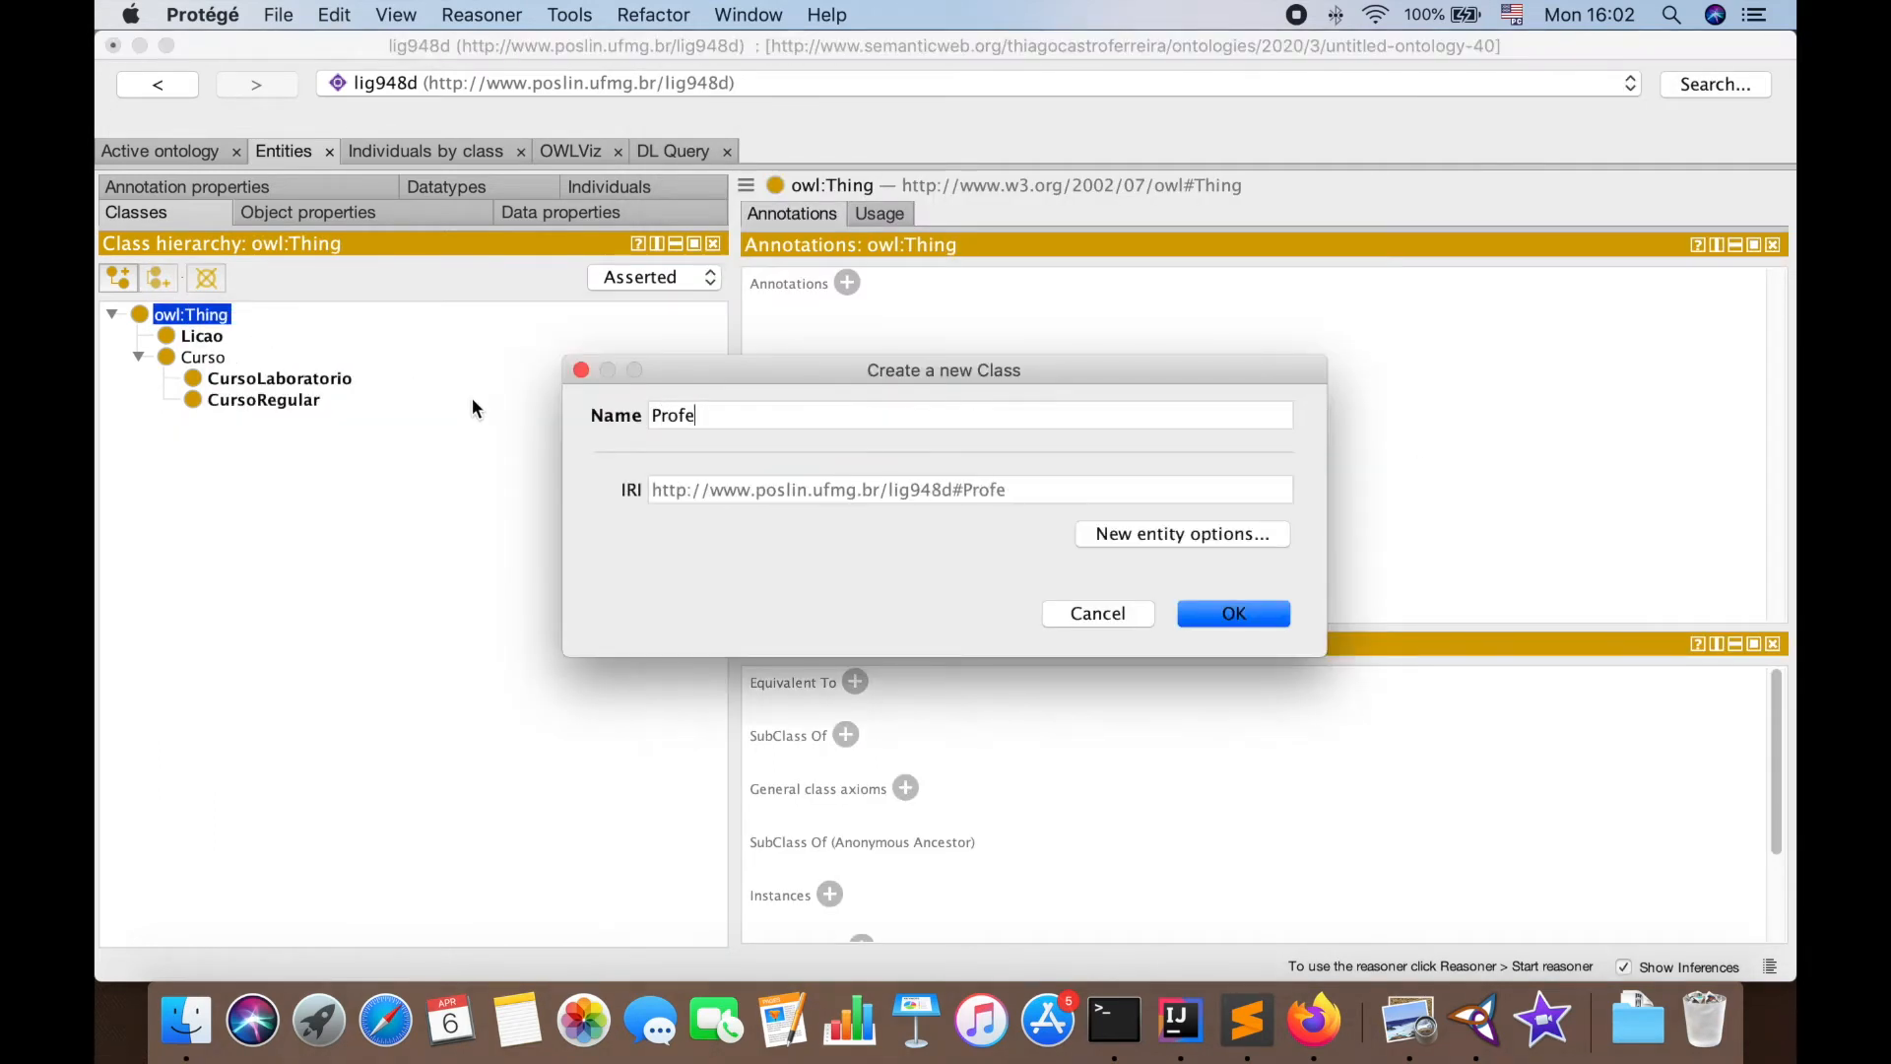
key("Return")
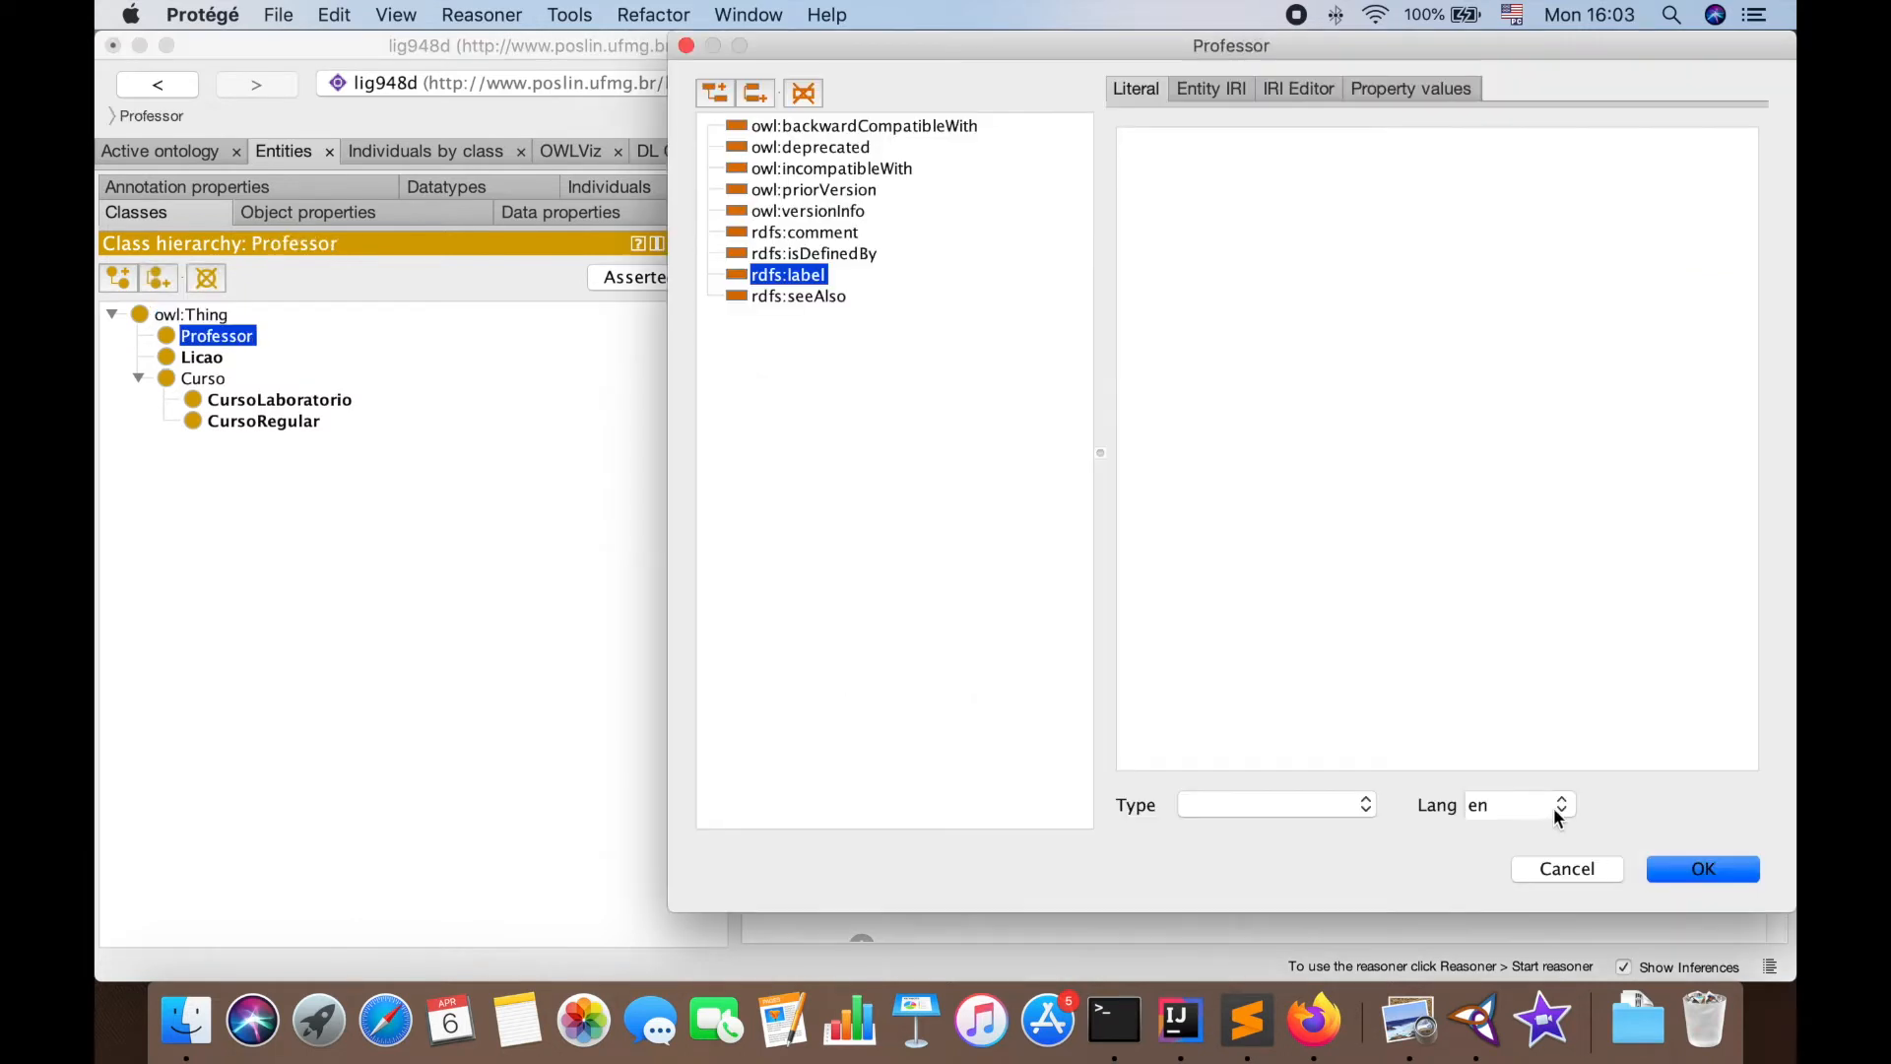
Add an rdfs:label annotation "Professor" with language pt to the Professor class
left_click(1552, 807)
left_click(1510, 950)
left_click(1392, 337)
type("Professor")
left_click(1703, 868)
Create a class named ProfessorTitular as a subclass of Professor and add the rdfs:label "Professor Titular" with language pt
right_click(223, 341)
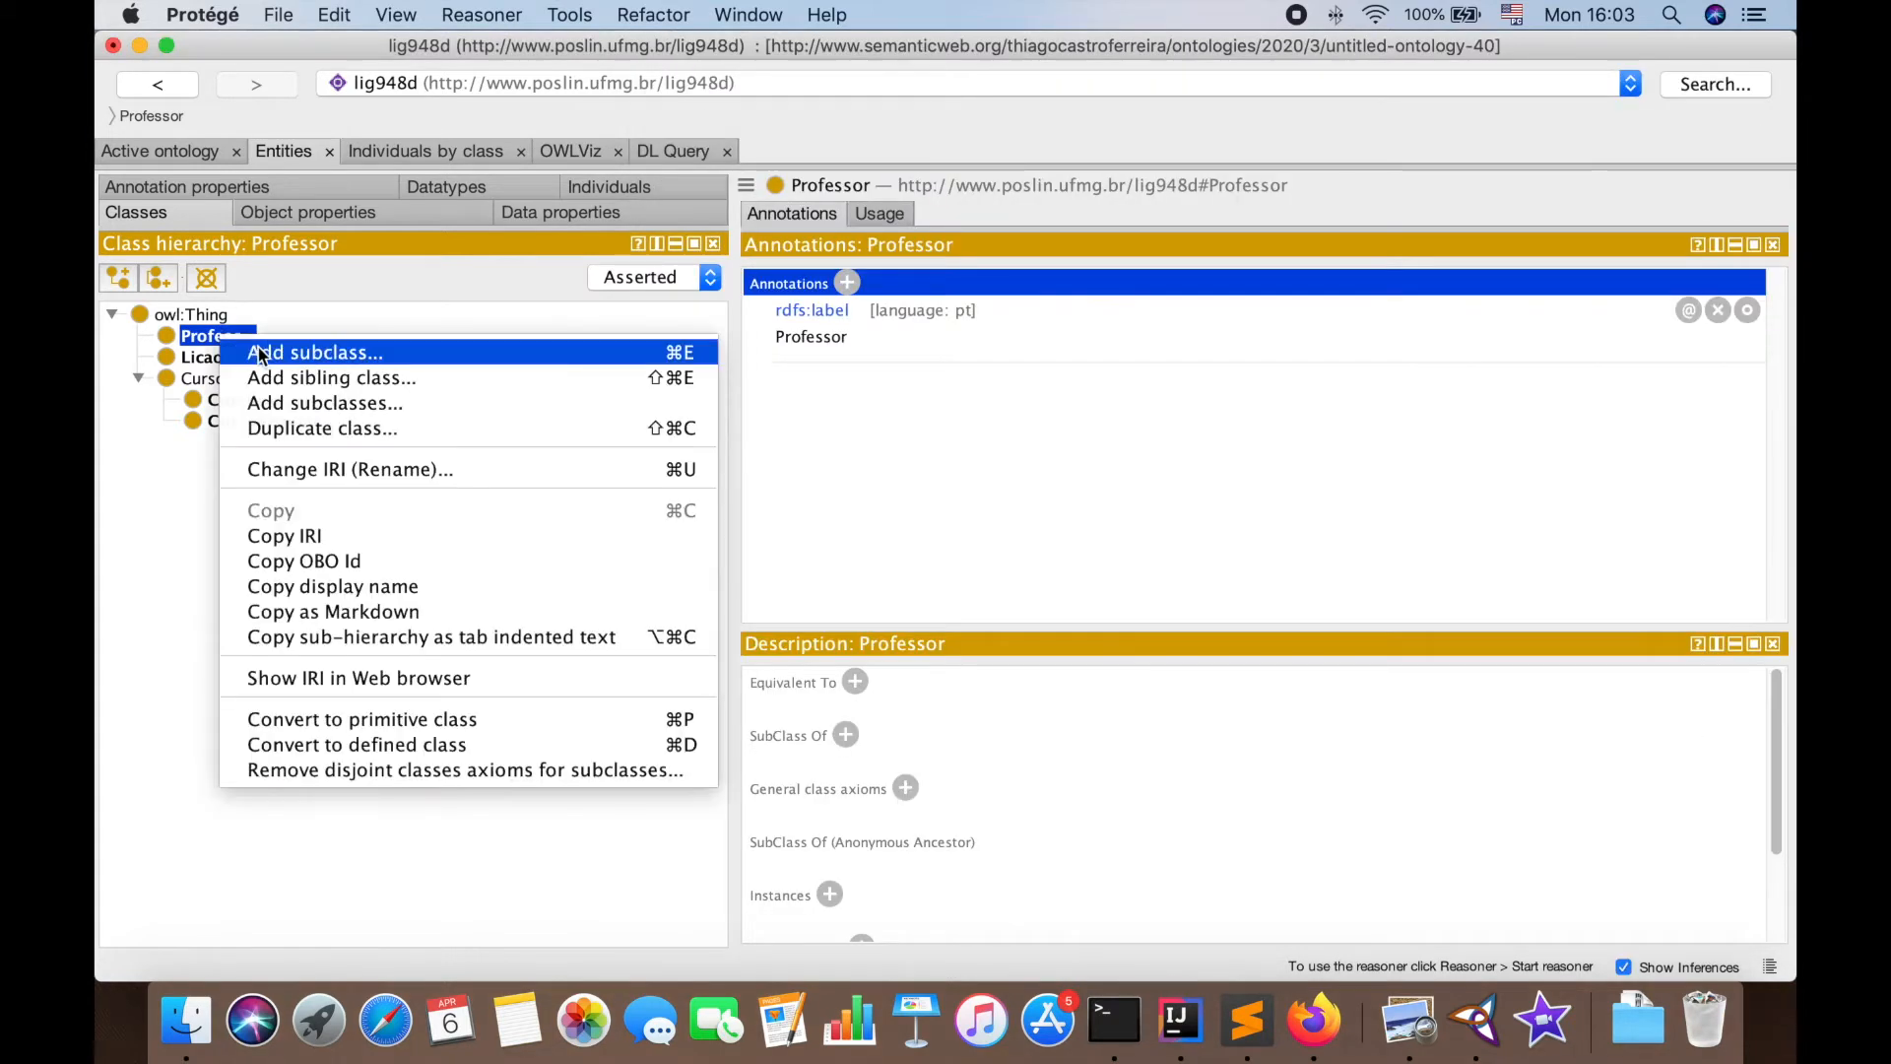
left_click(262, 348)
type("Profe")
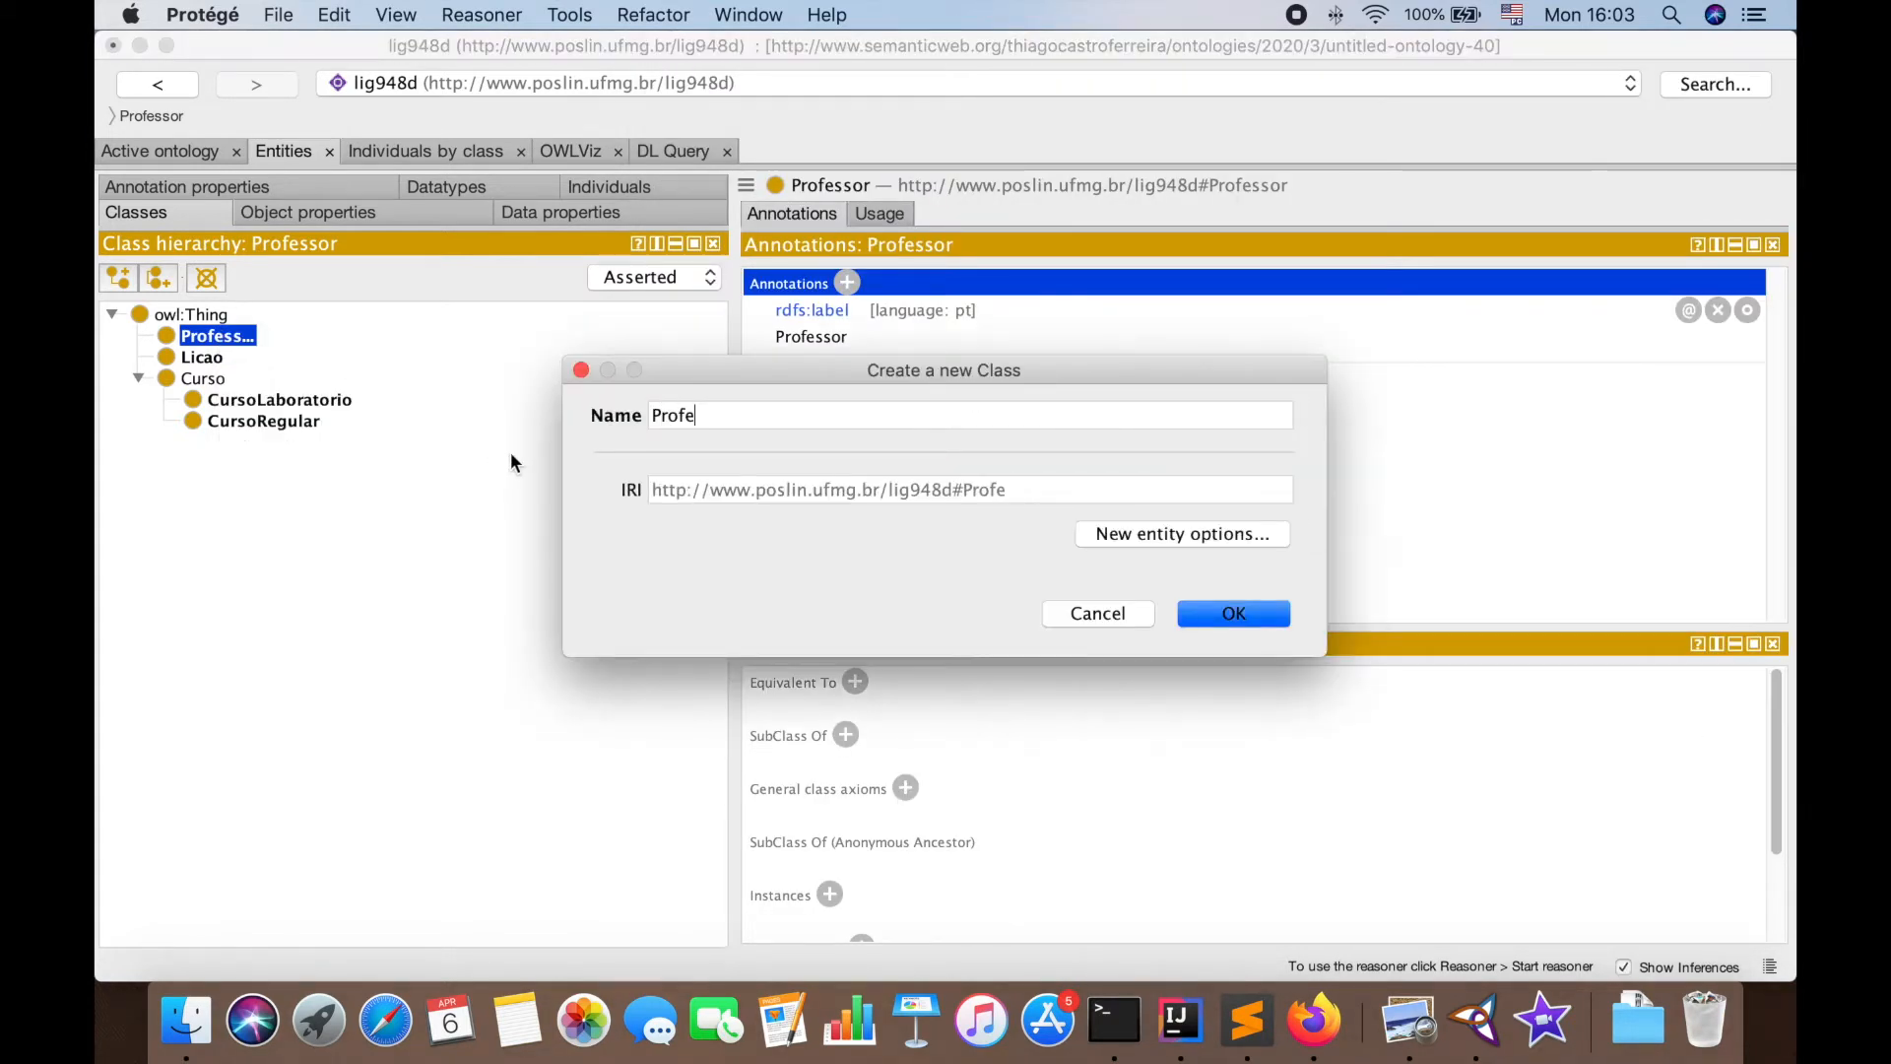
type("ssorTitular")
key("Return")
type("Professor Titular")
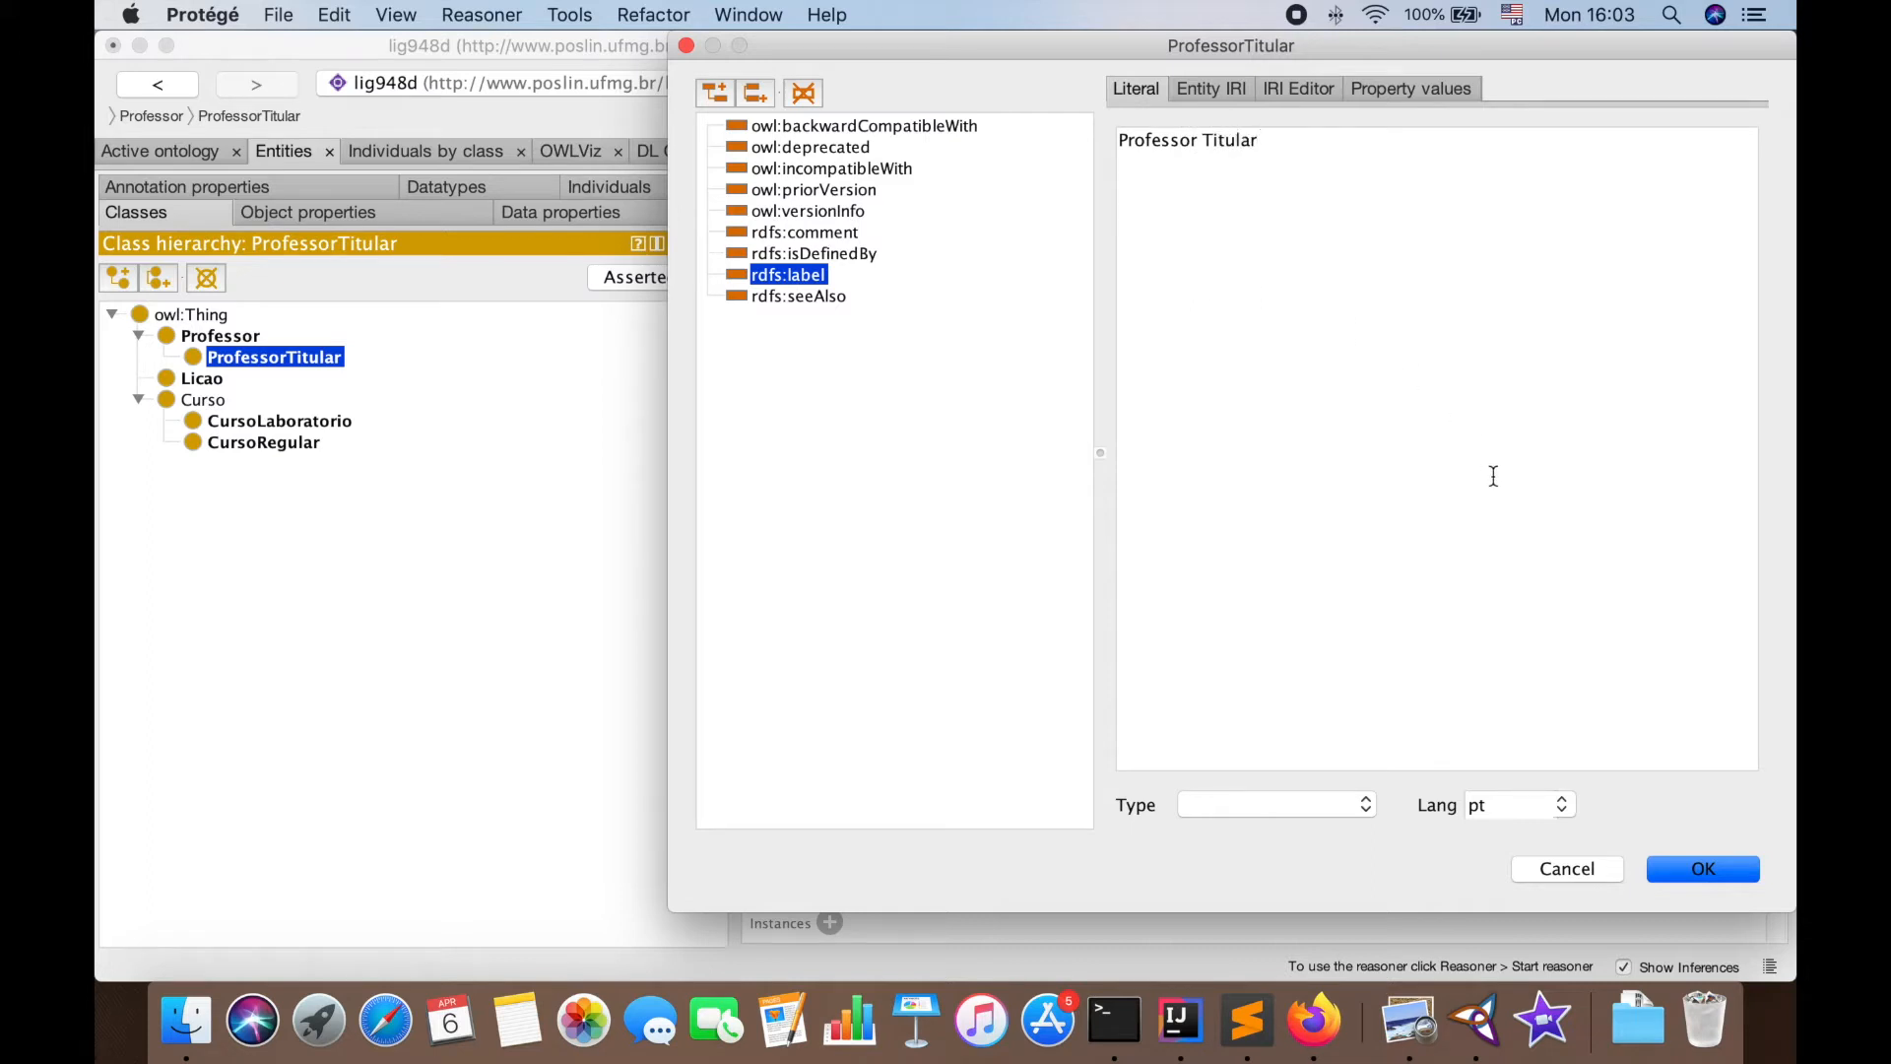
left_click(1703, 868)
Create a class named ProfessorAssistente as a subclass of Professor
left_click(221, 336)
right_click(236, 344)
left_click(276, 357)
type("Prof")
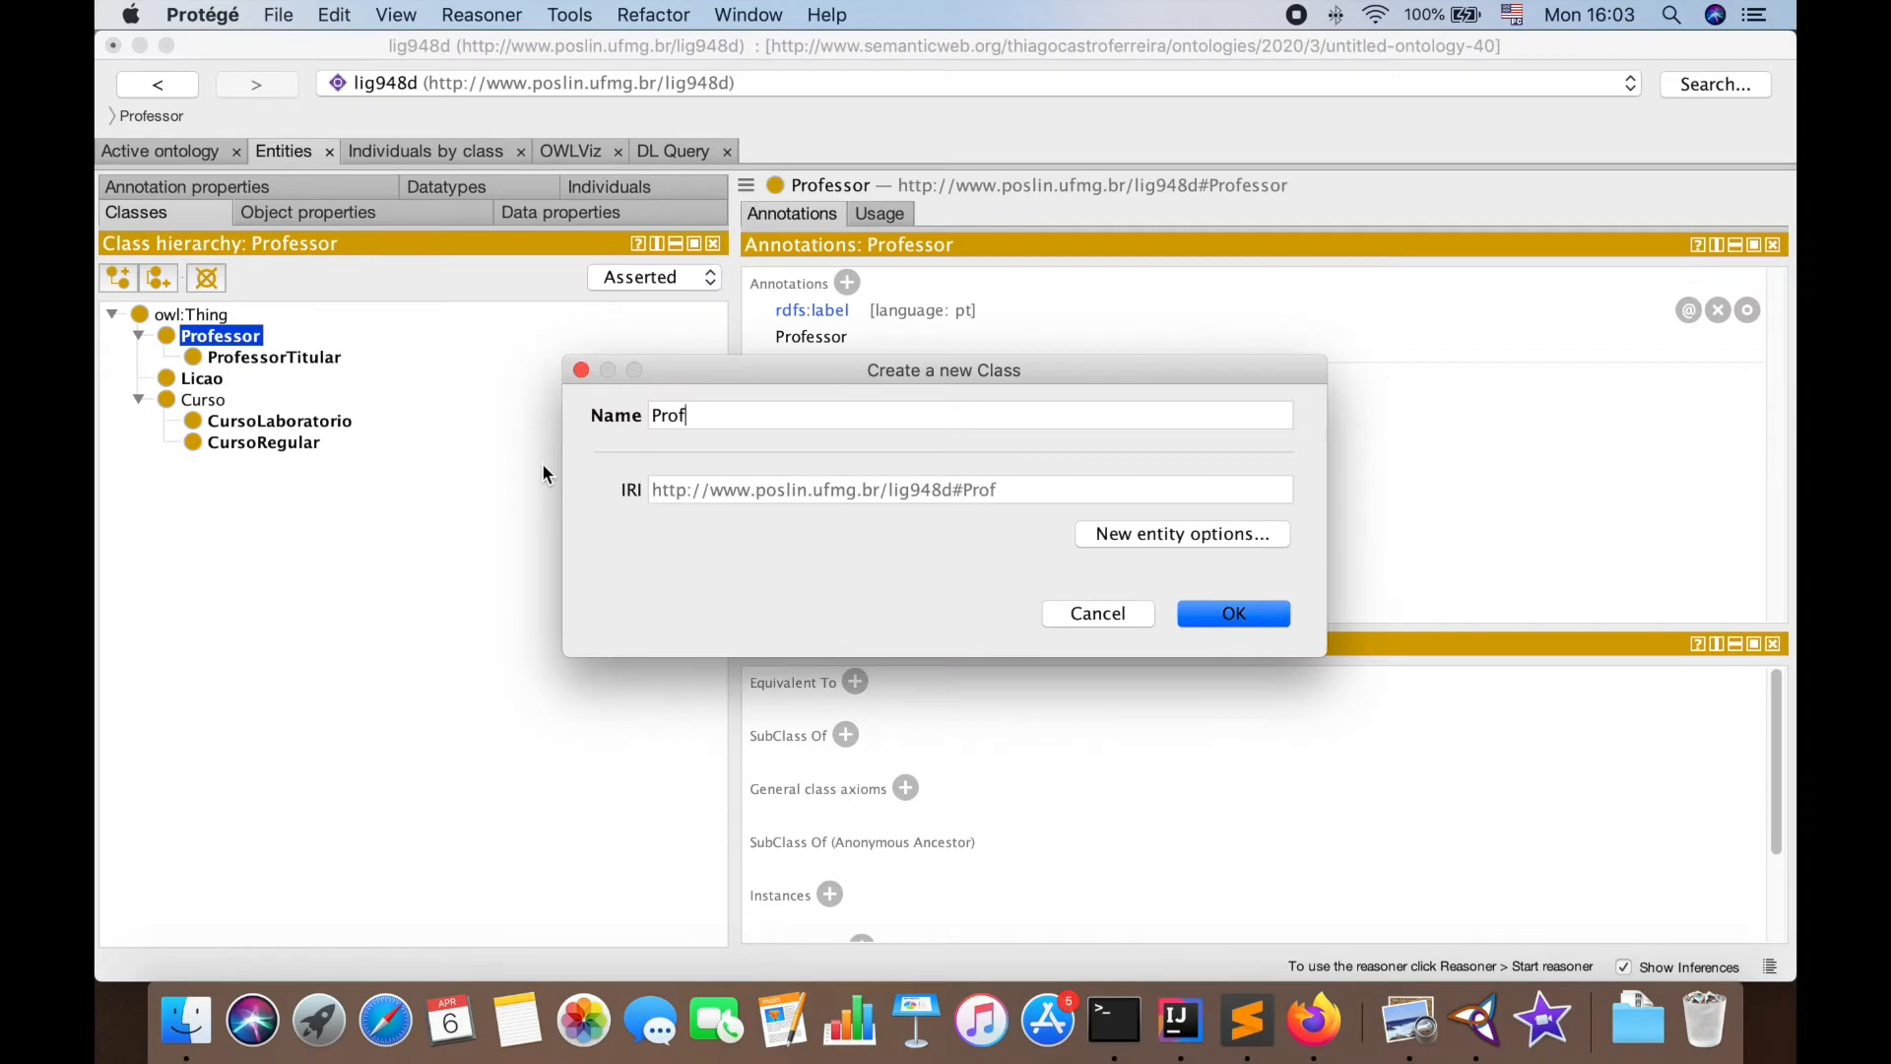
type("essorAssistente")
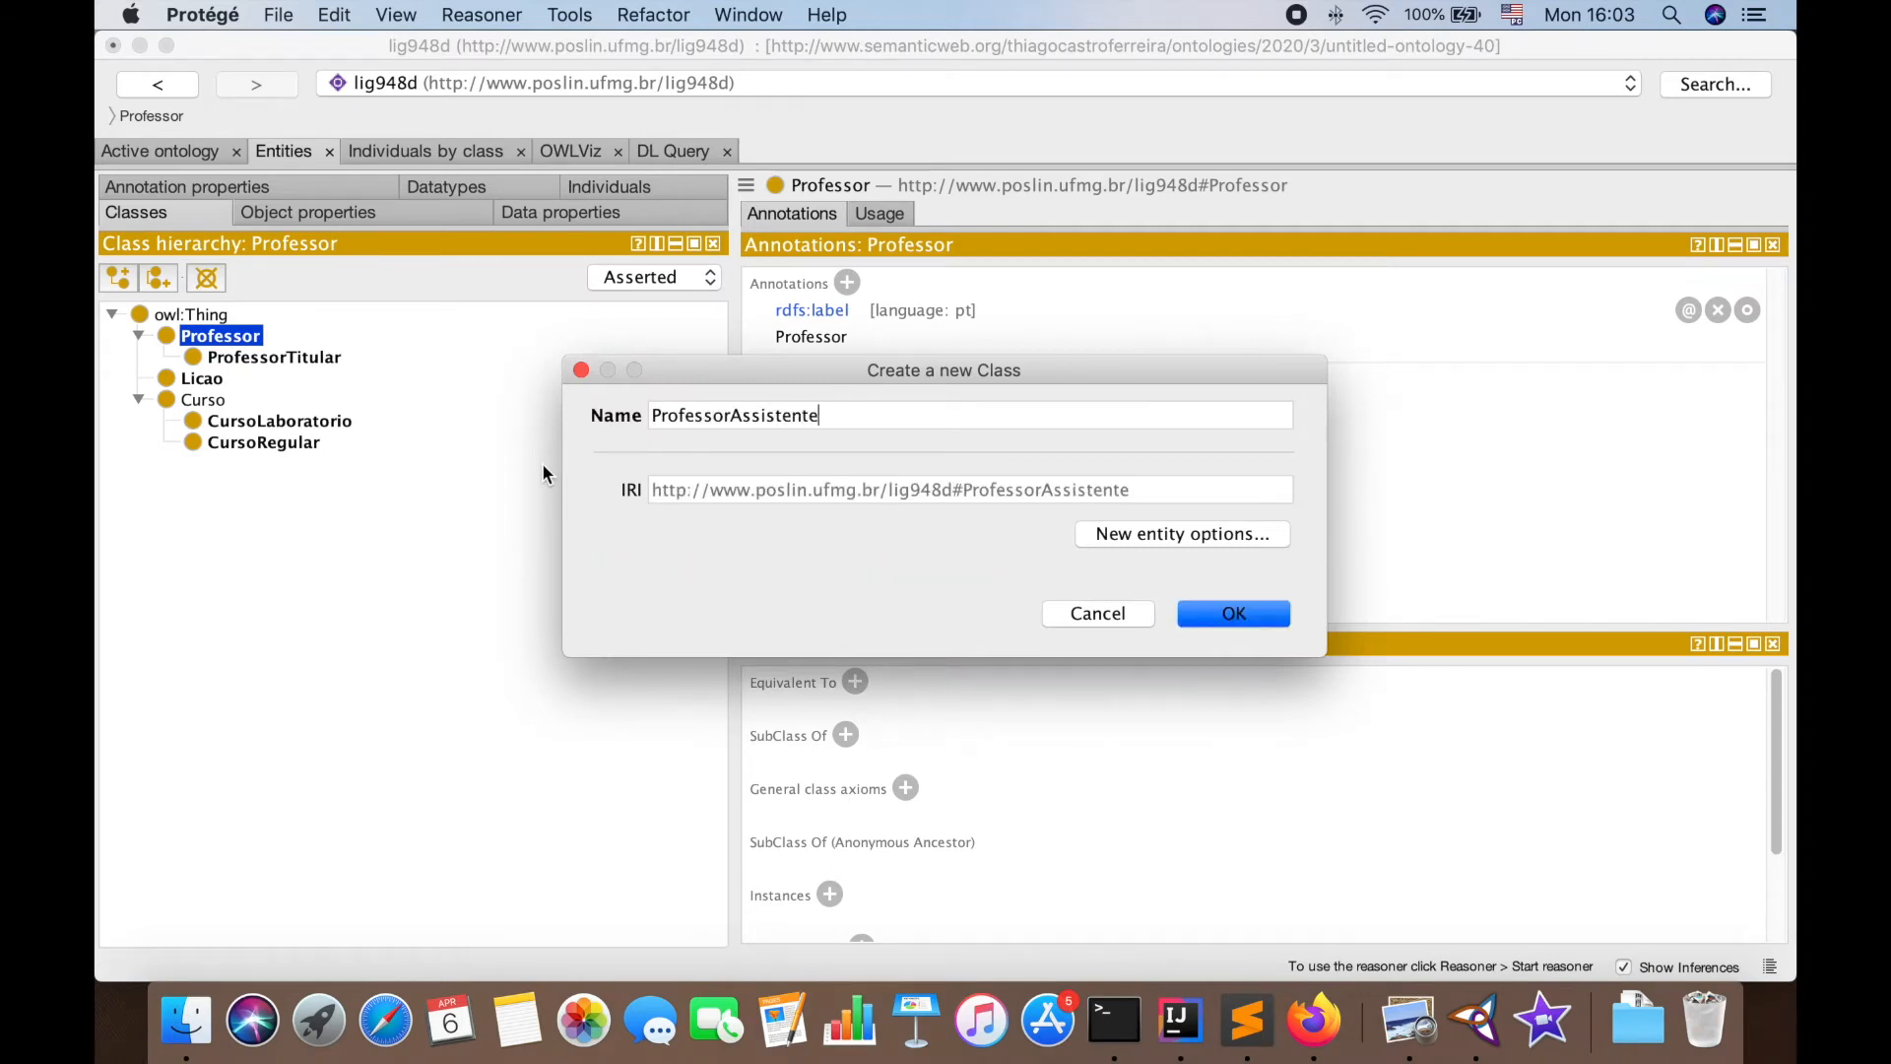
key("Return")
Add an rdfs:label annotation "Professor Assistente" with language pt to the ProfessorAssistente class
left_click(846, 283)
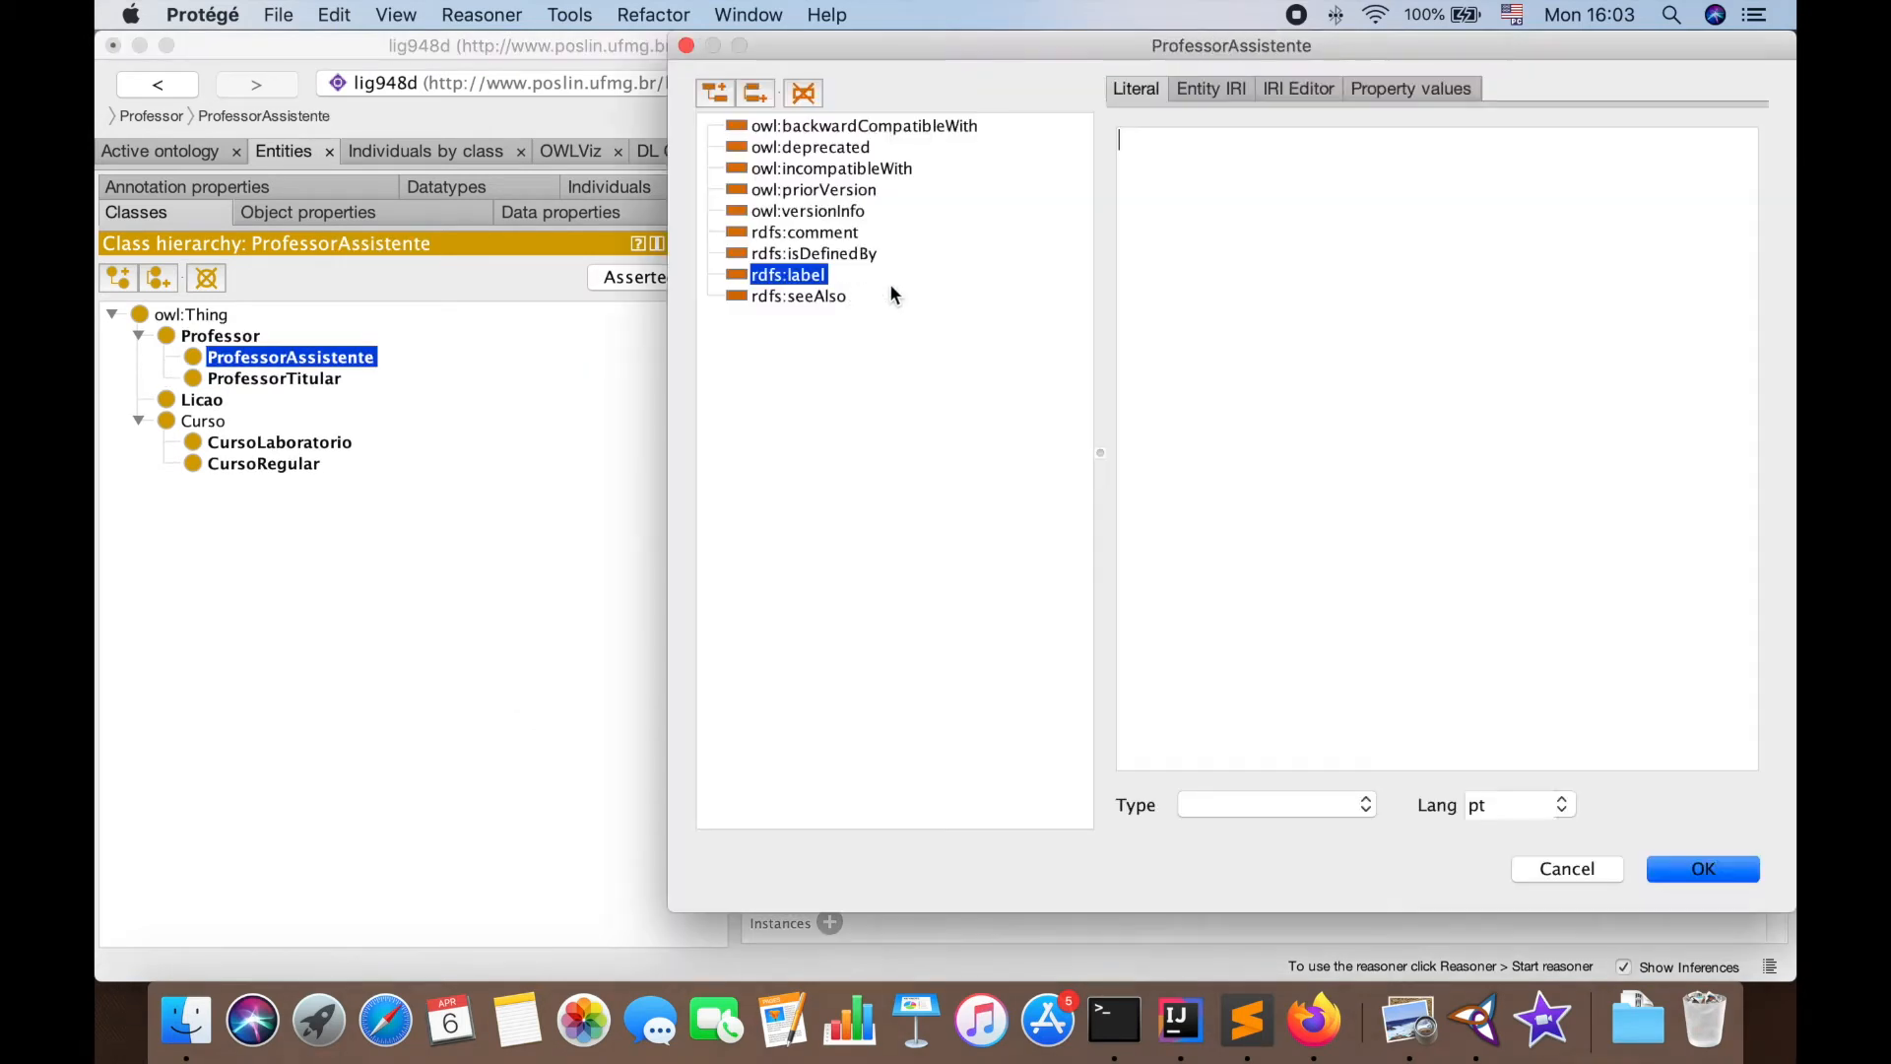
type("Professor Assistente")
left_click(1703, 869)
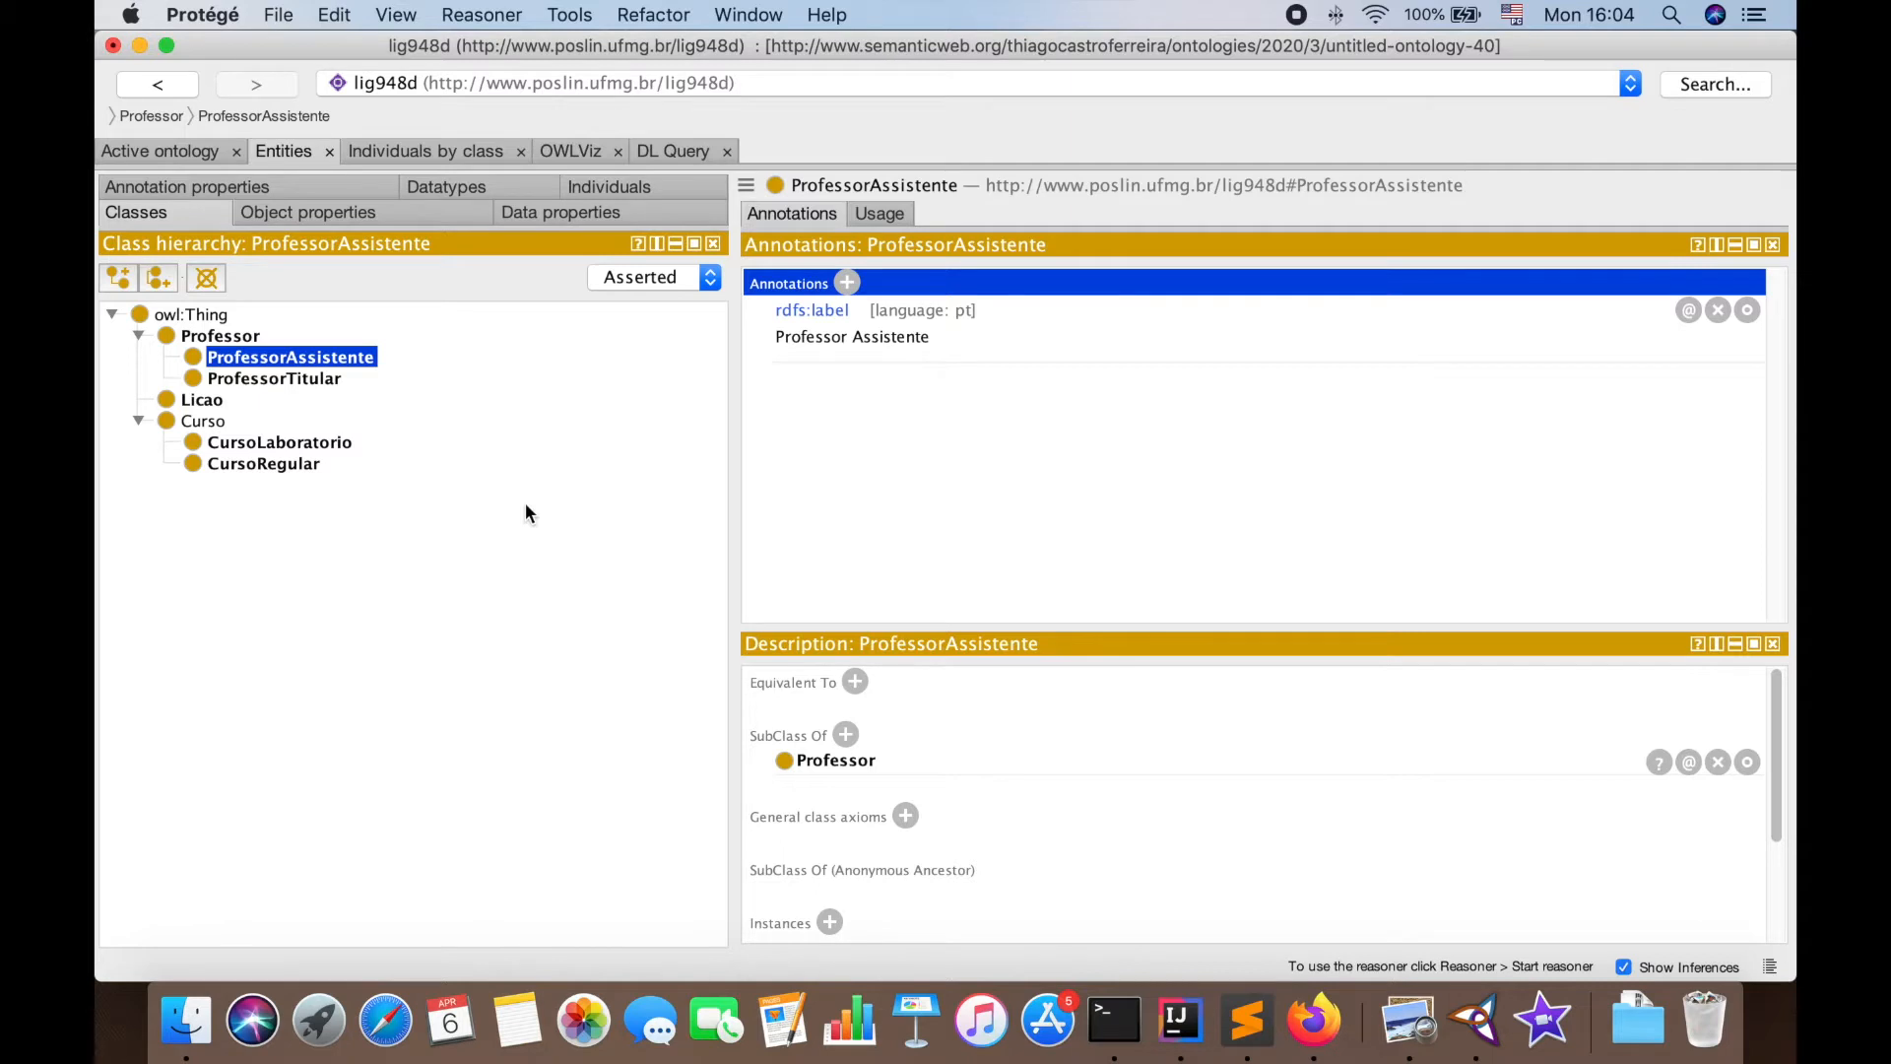
Declare the Professor class disjoint with both Curso and Licao
left_click(139, 335)
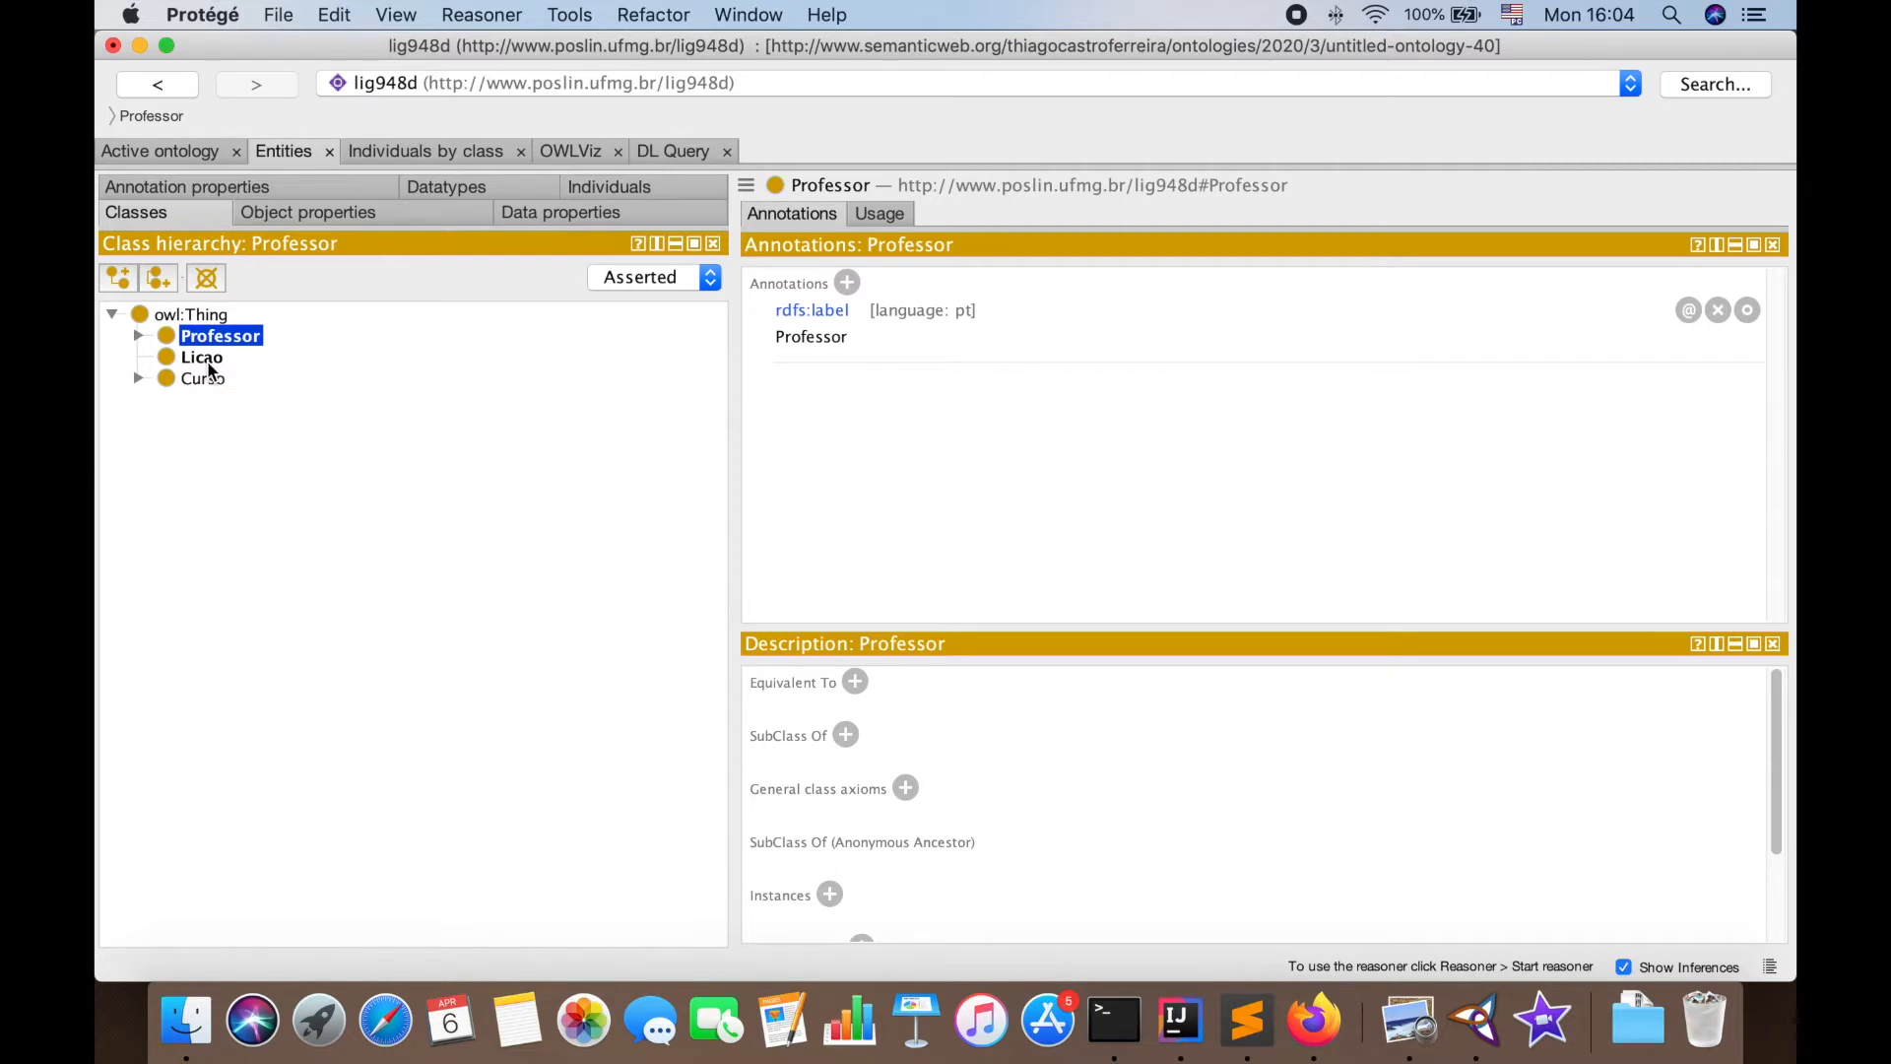
left_click(205, 363)
key("Up")
key("Down")
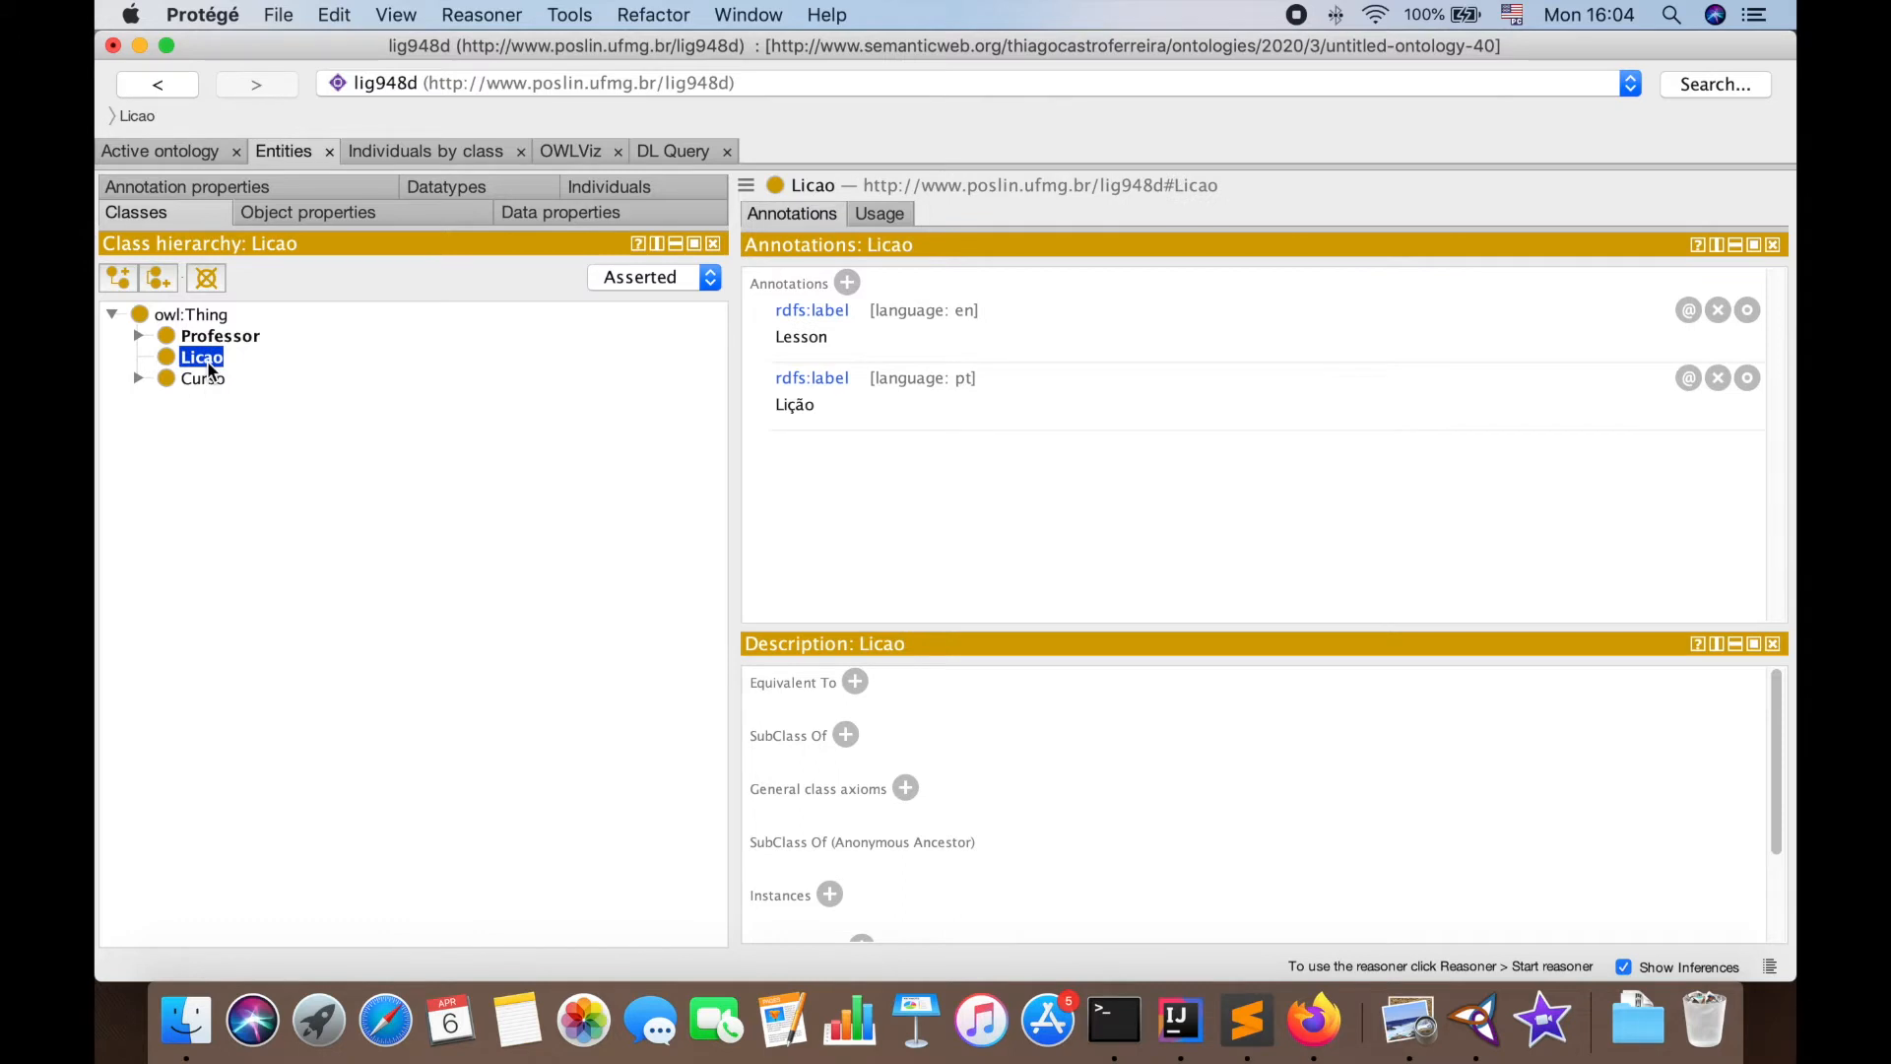
key("Down")
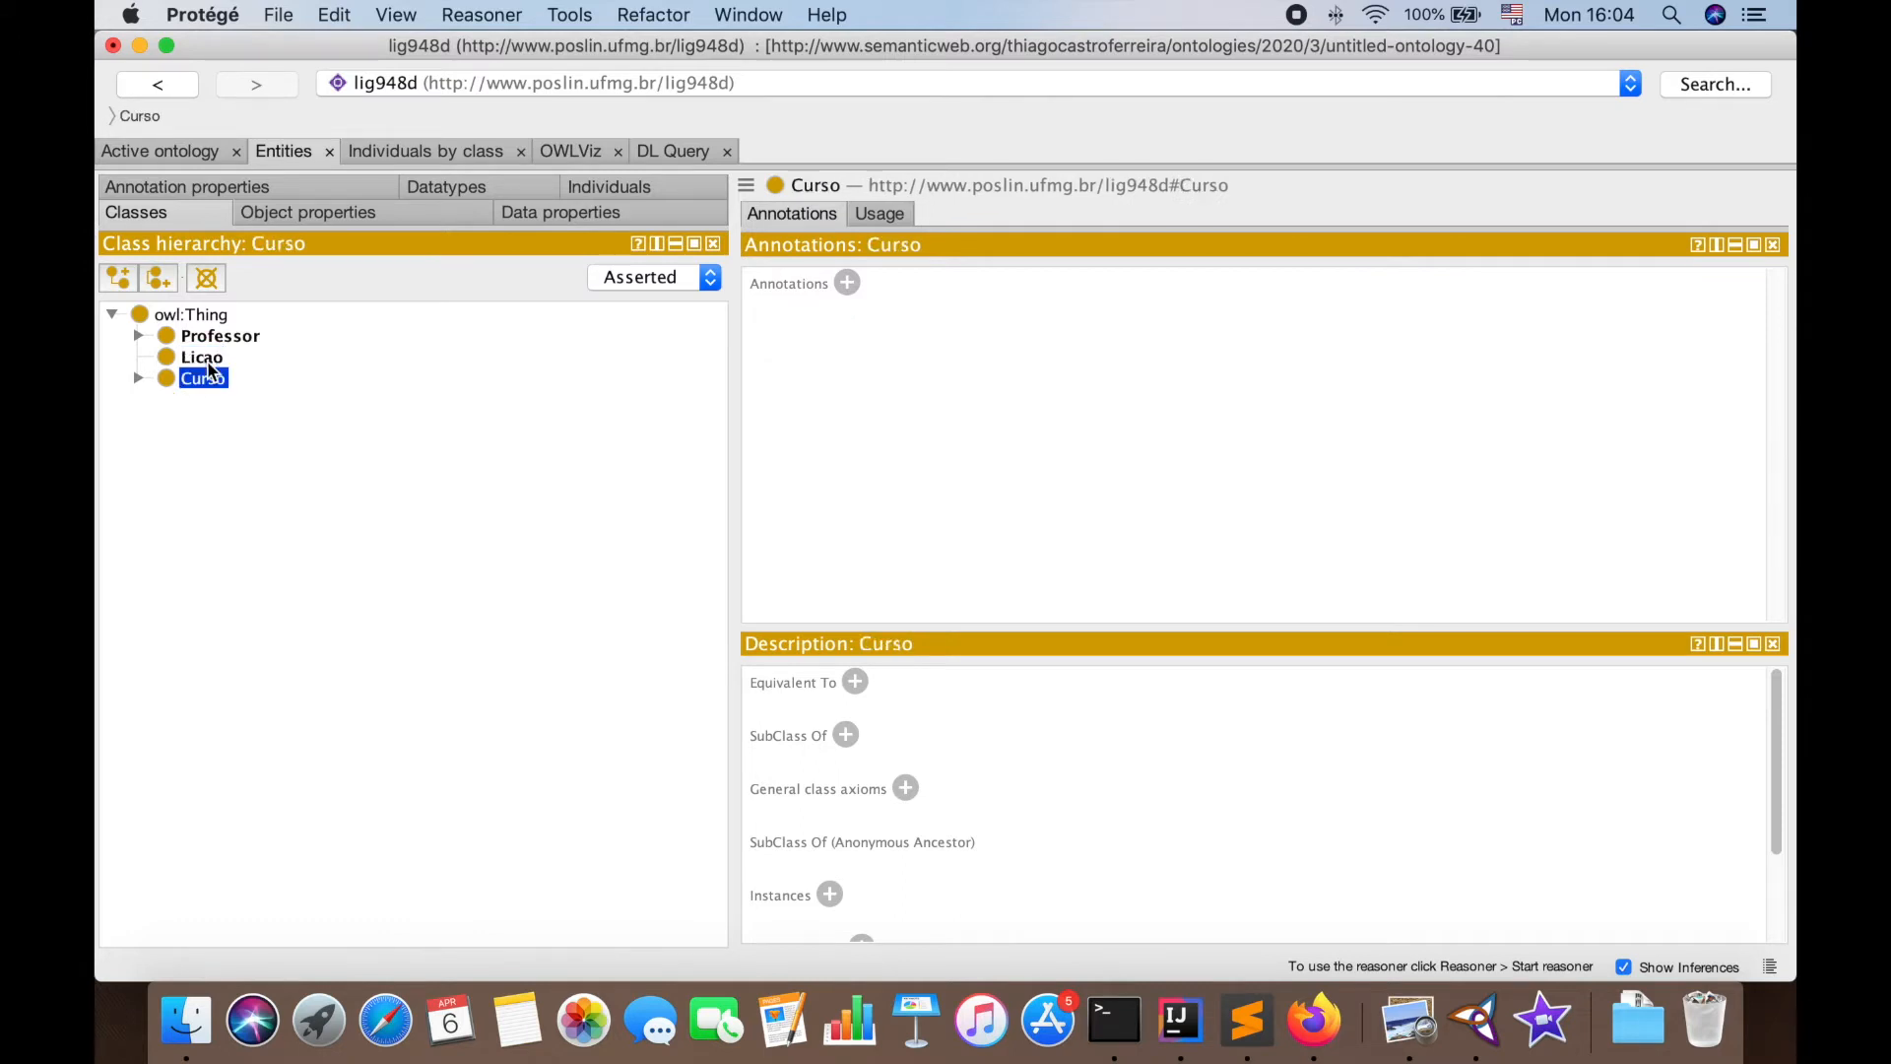
key("Up")
key("Up")
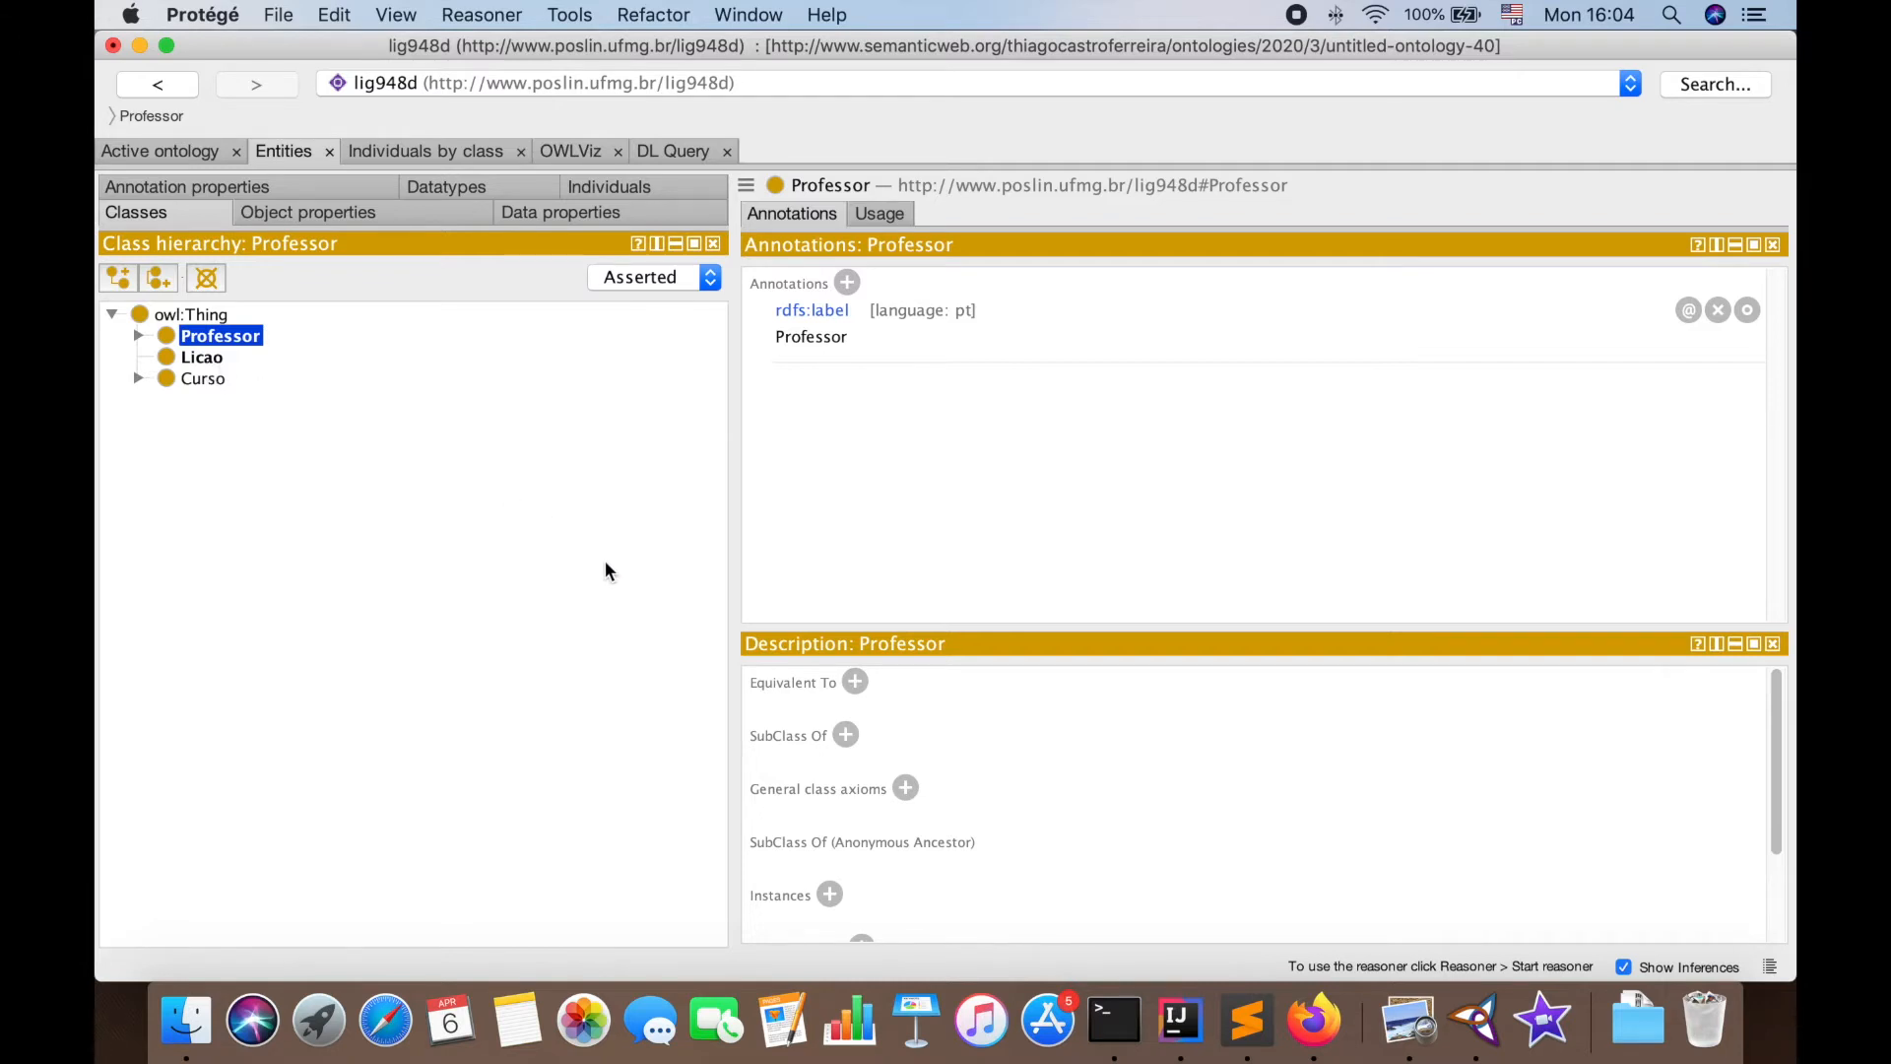
scroll(878, 825, "down", 3)
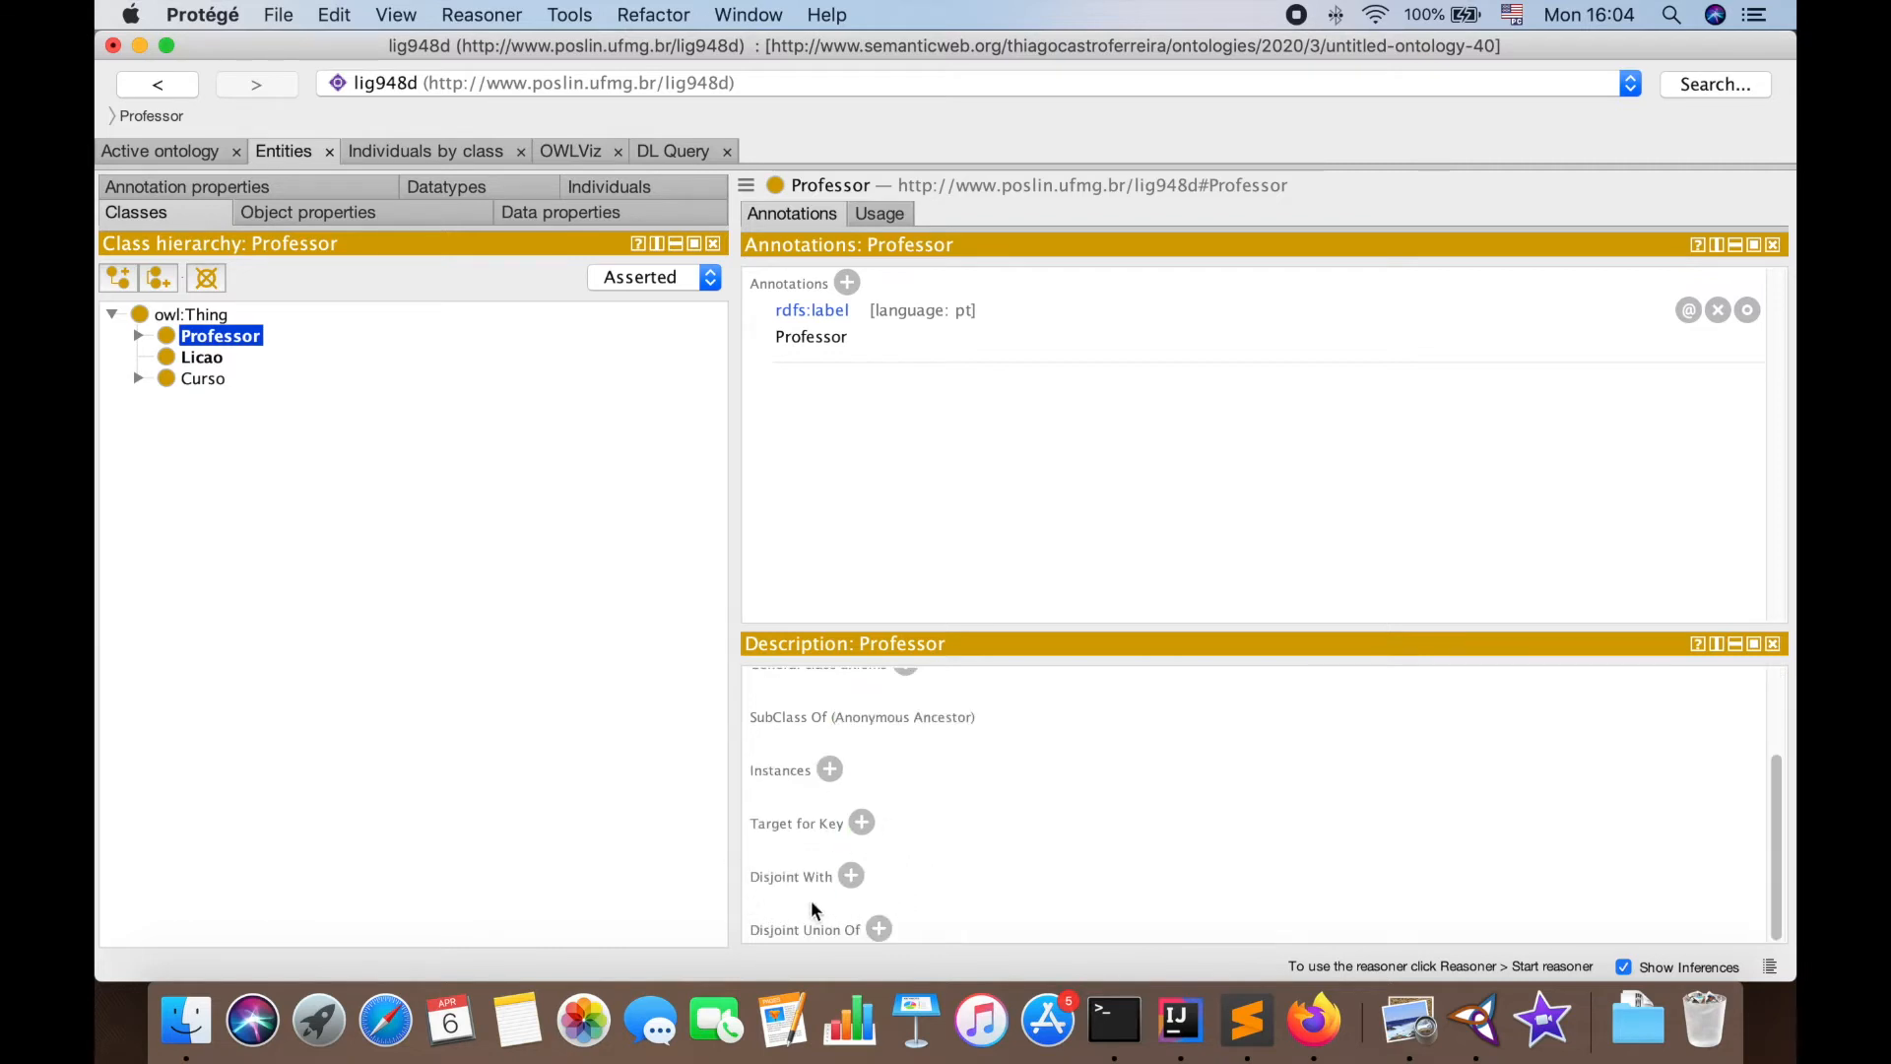
left_click(851, 876)
left_click(138, 290)
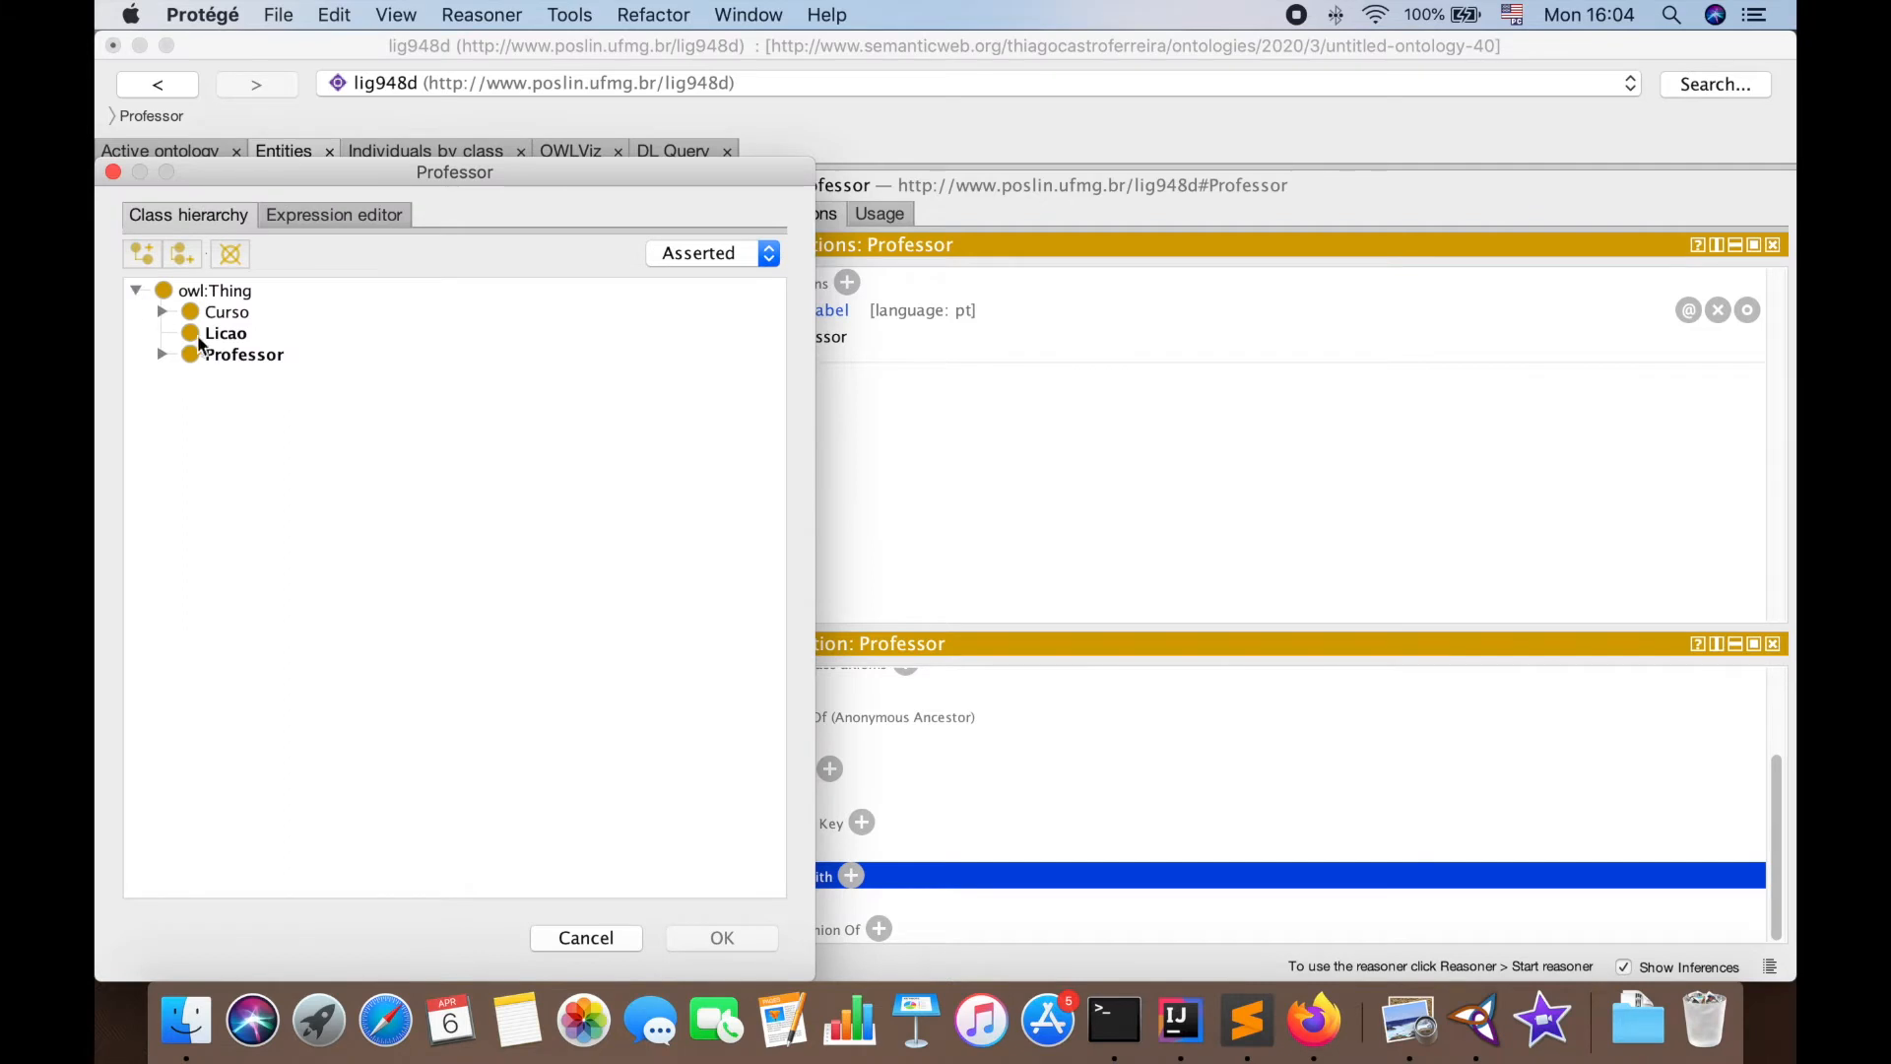
left_click(234, 313)
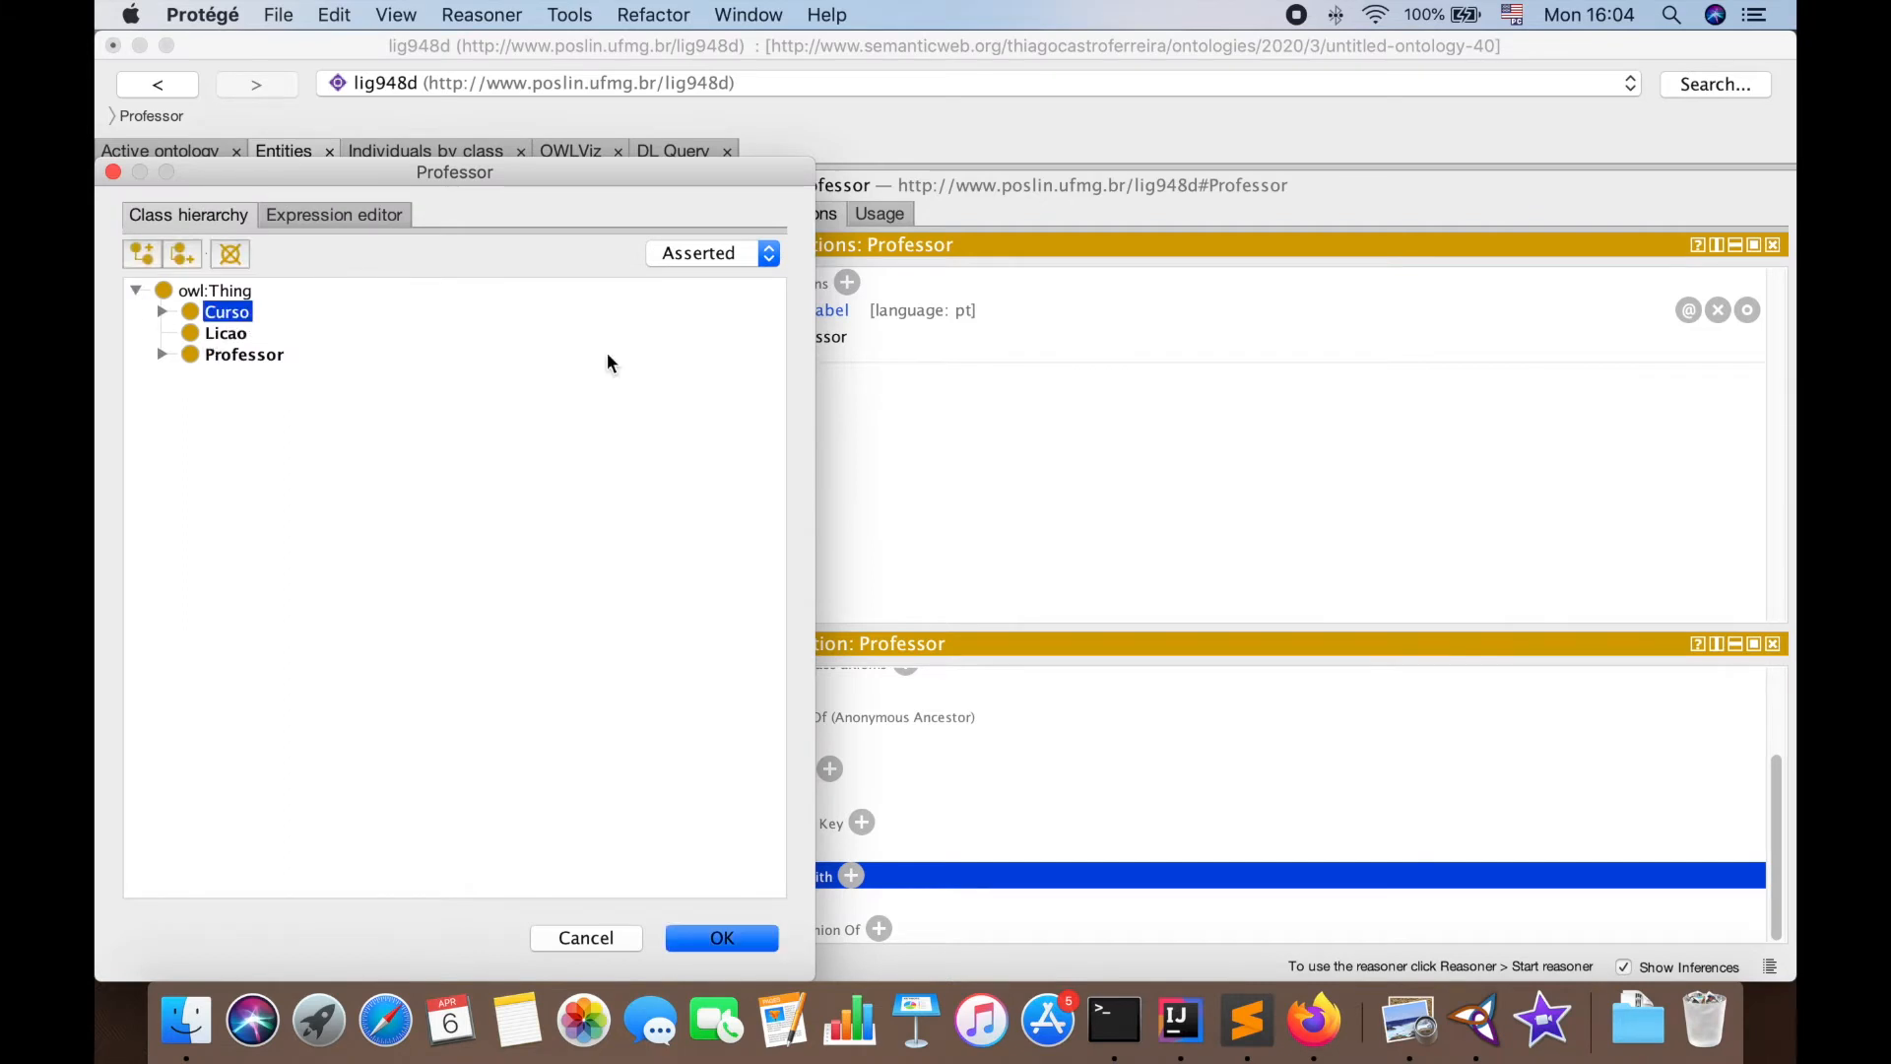
key("shift+Down")
key("Return")
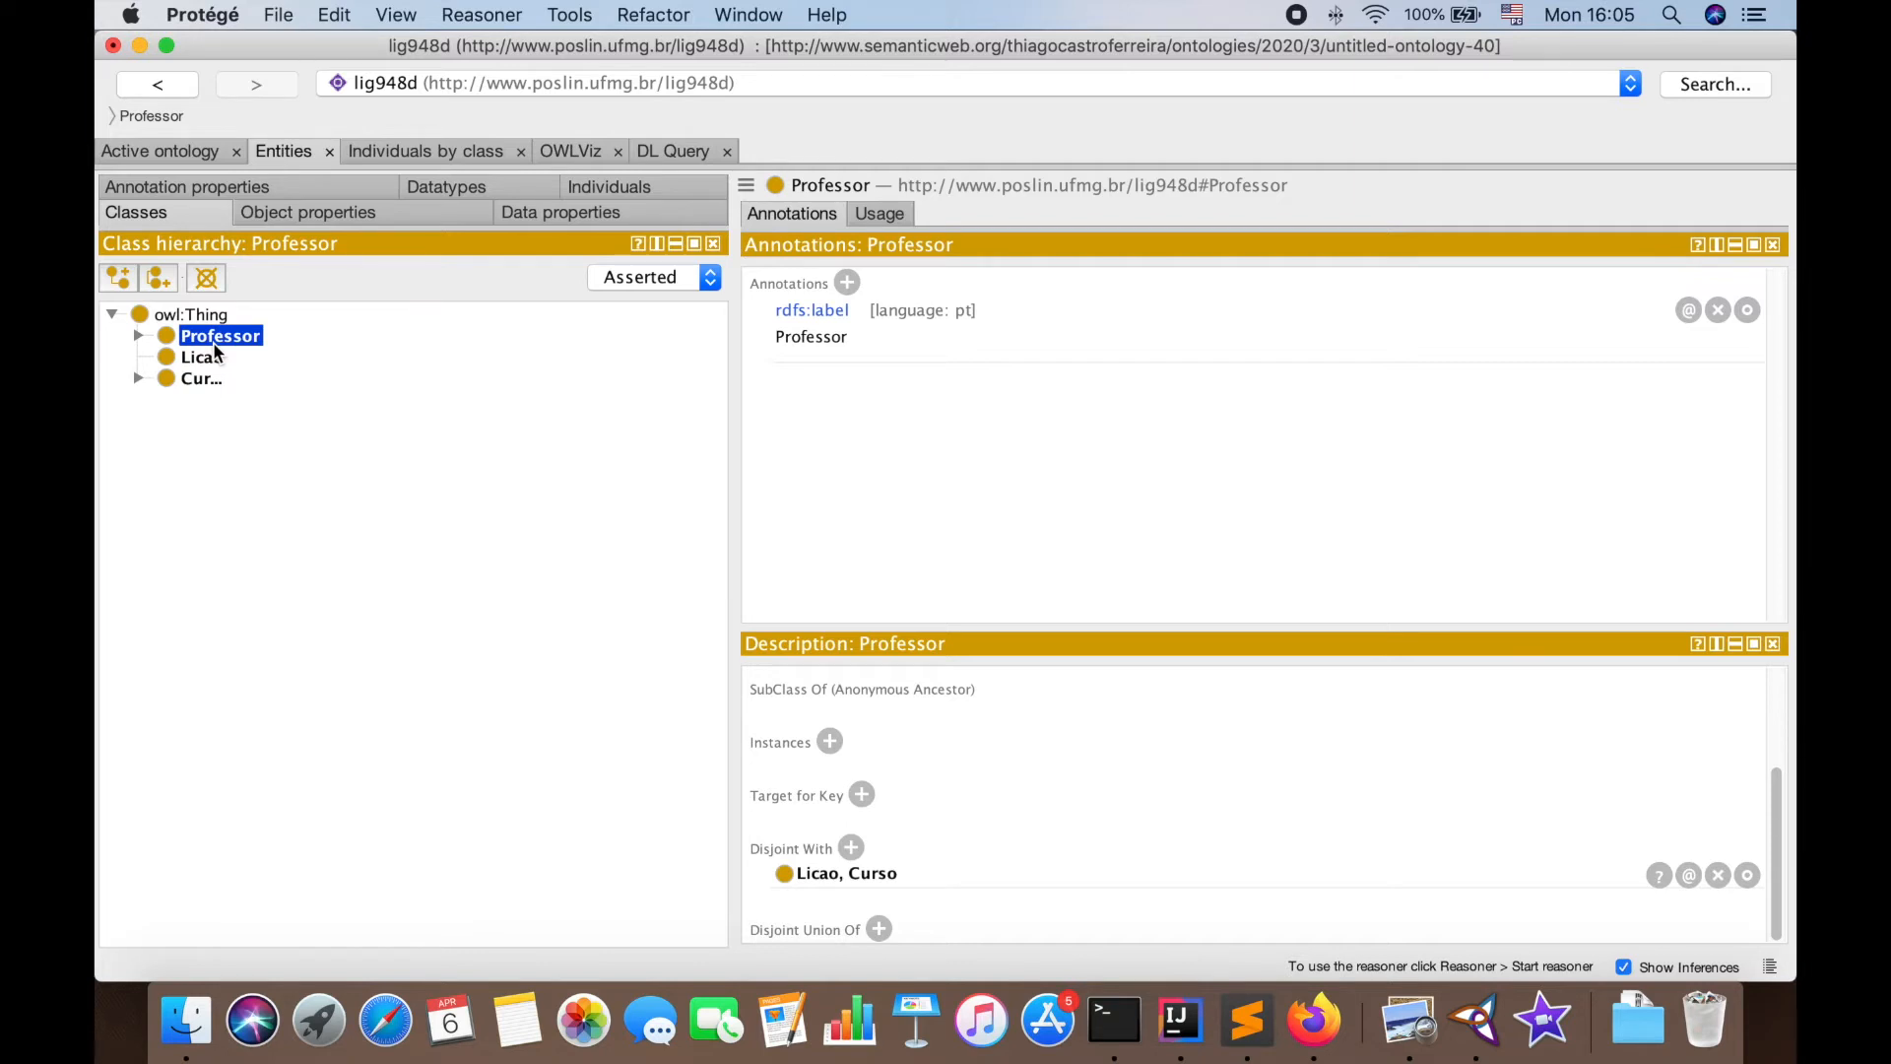
Declare the ProfessorAssistente class disjoint with ProfessorTitular
left_click(138, 336)
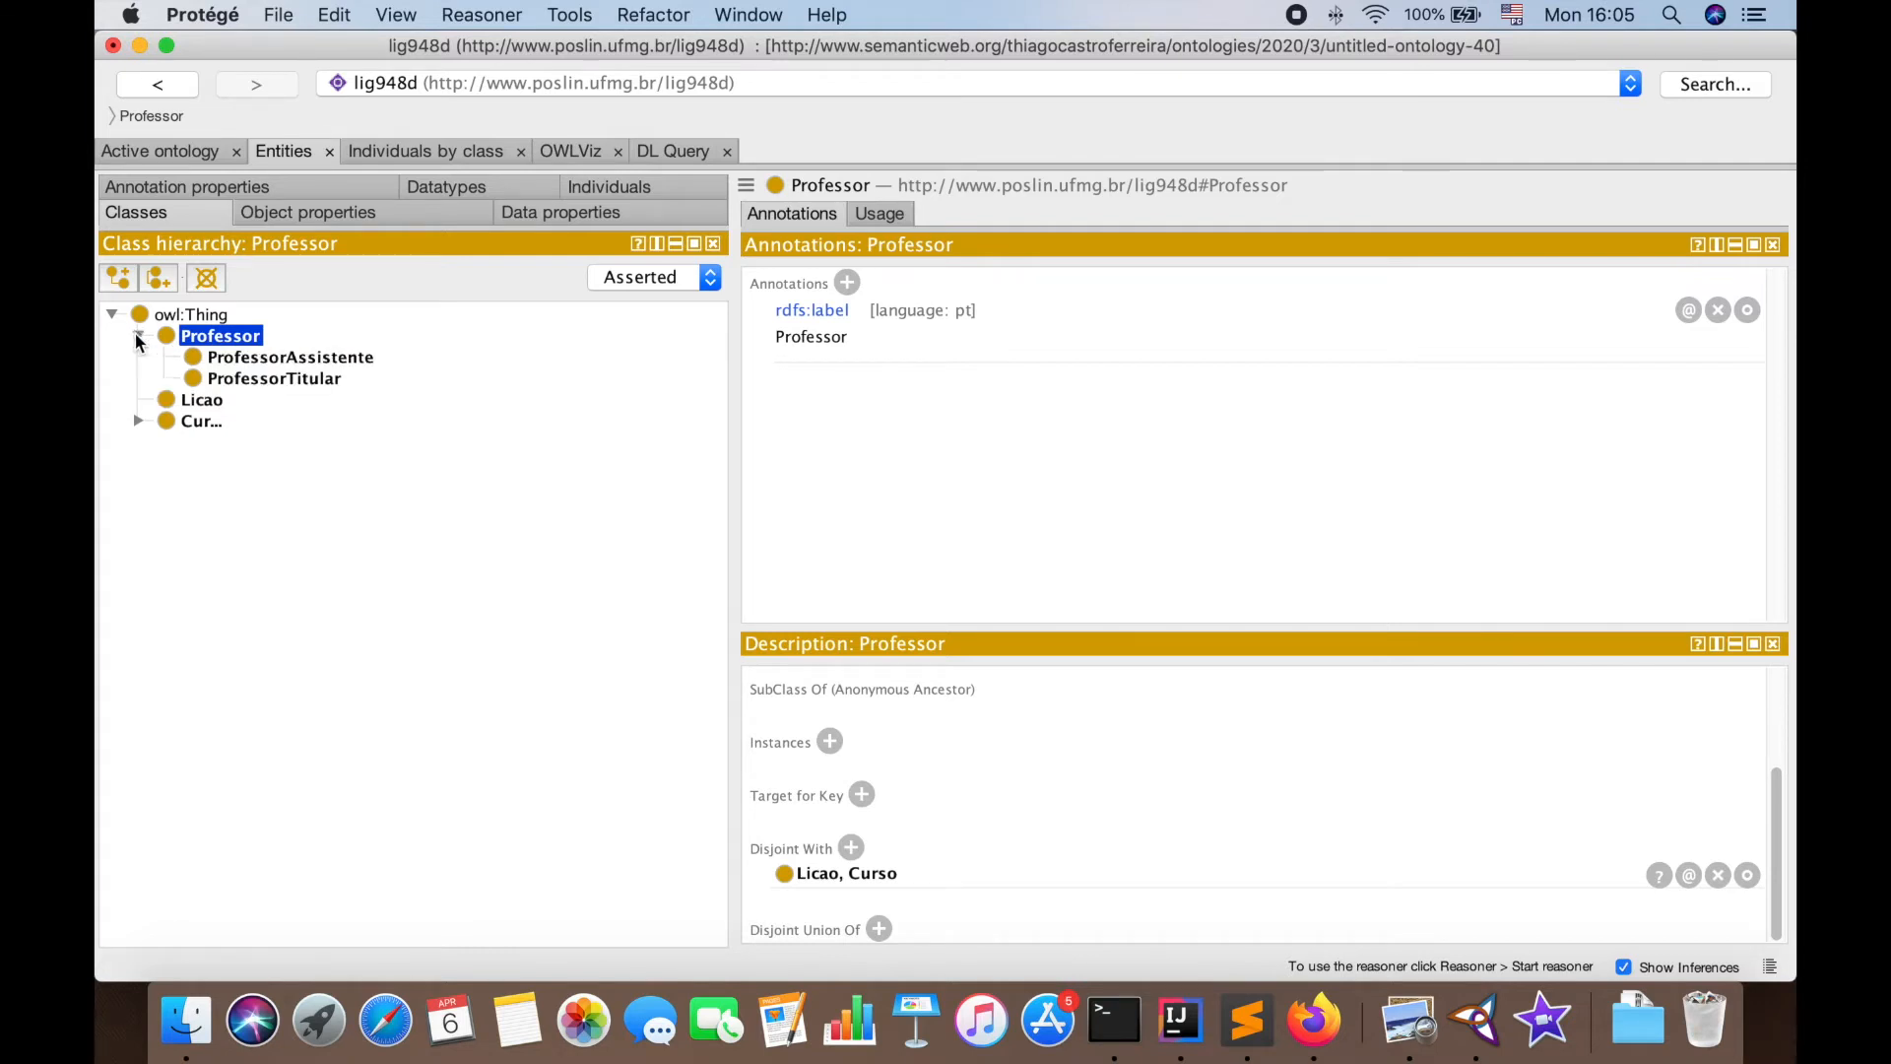
left_click(267, 358)
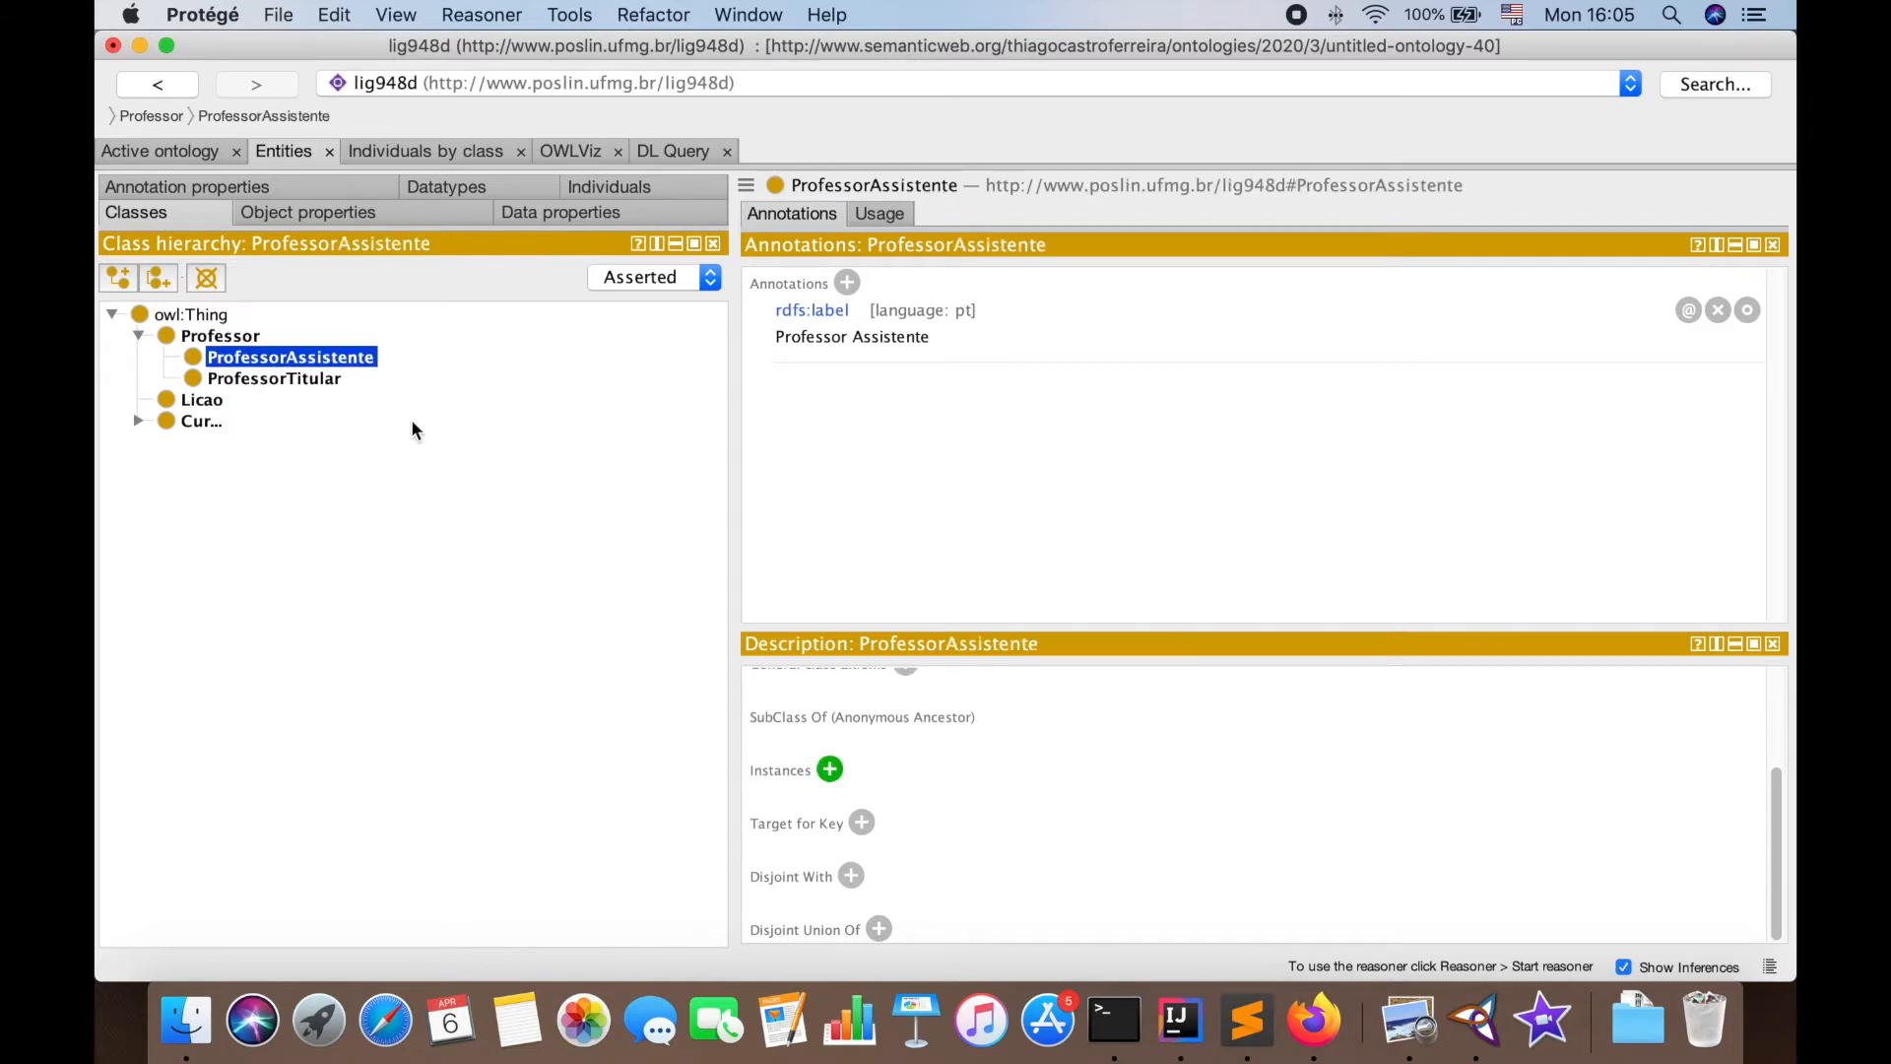
key("Down")
key("Up")
key("Down")
key("Up")
left_click(851, 878)
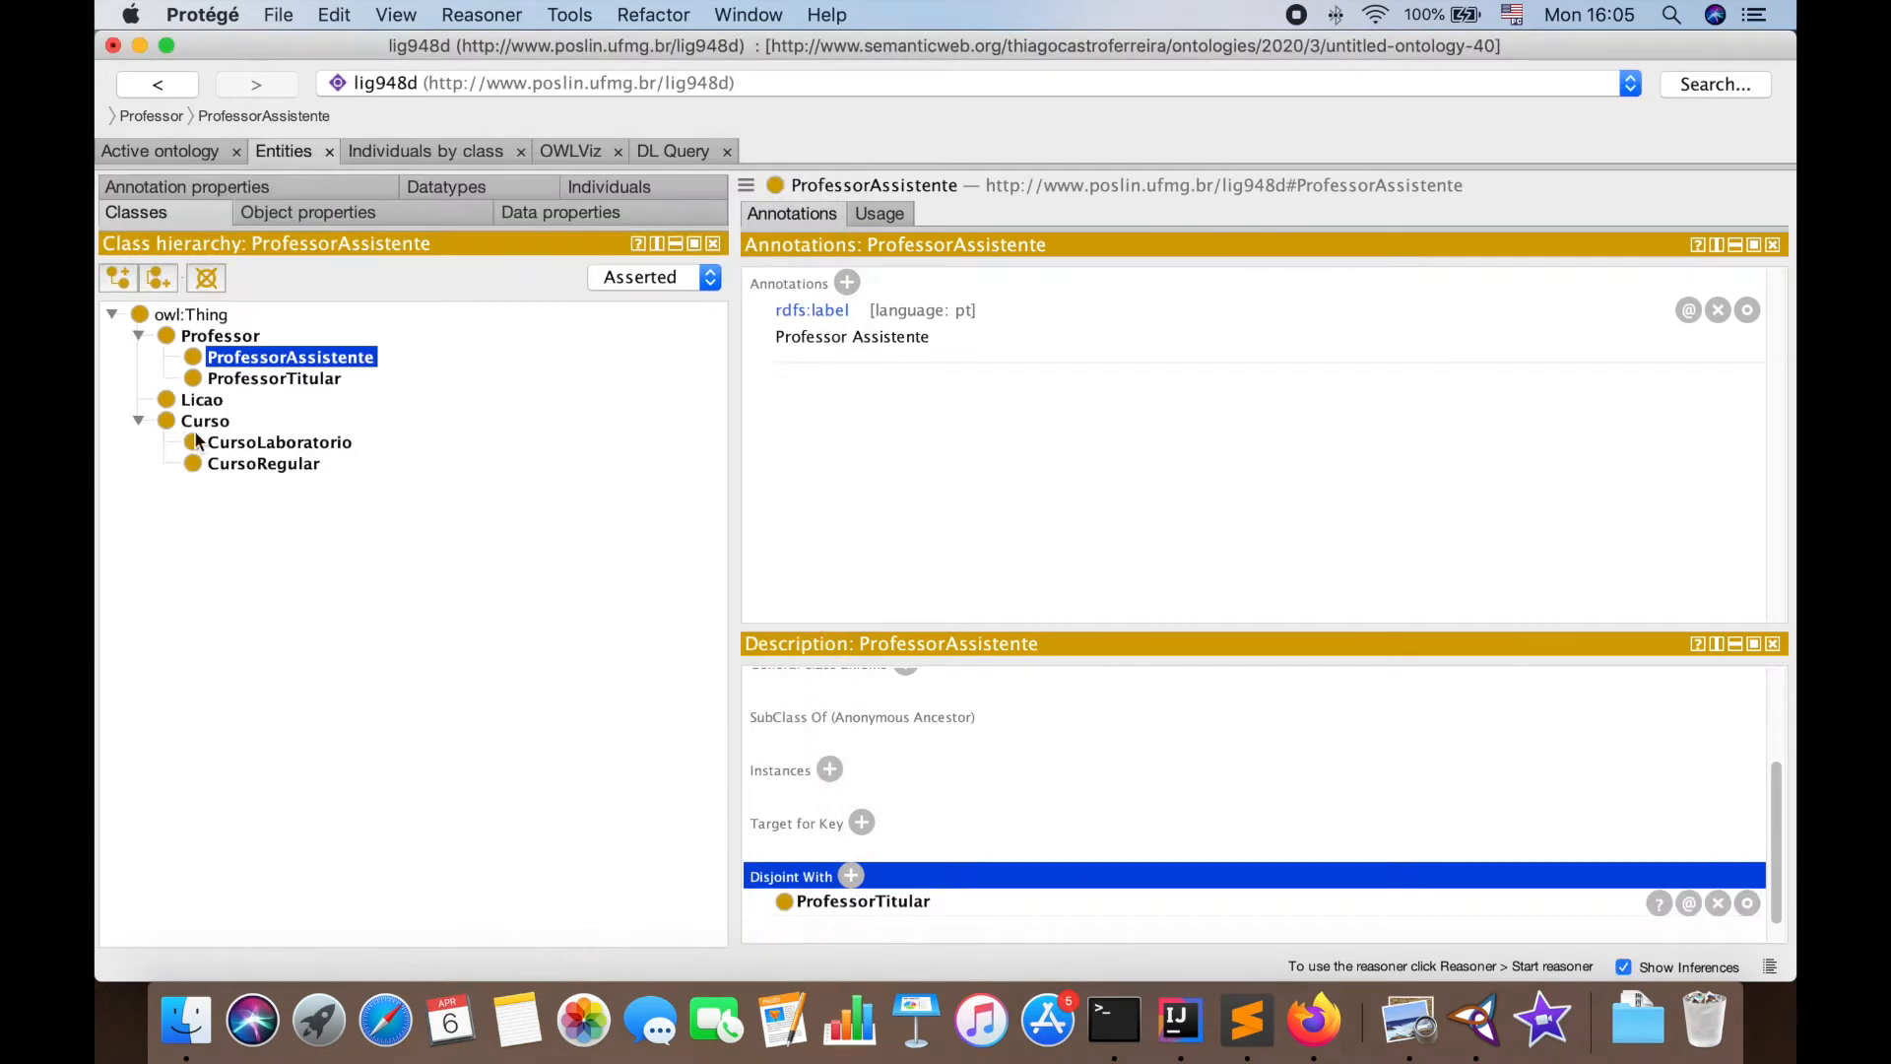
Declare the CursoRegular class disjoint with CursoLaboratorio
left_click(299, 449)
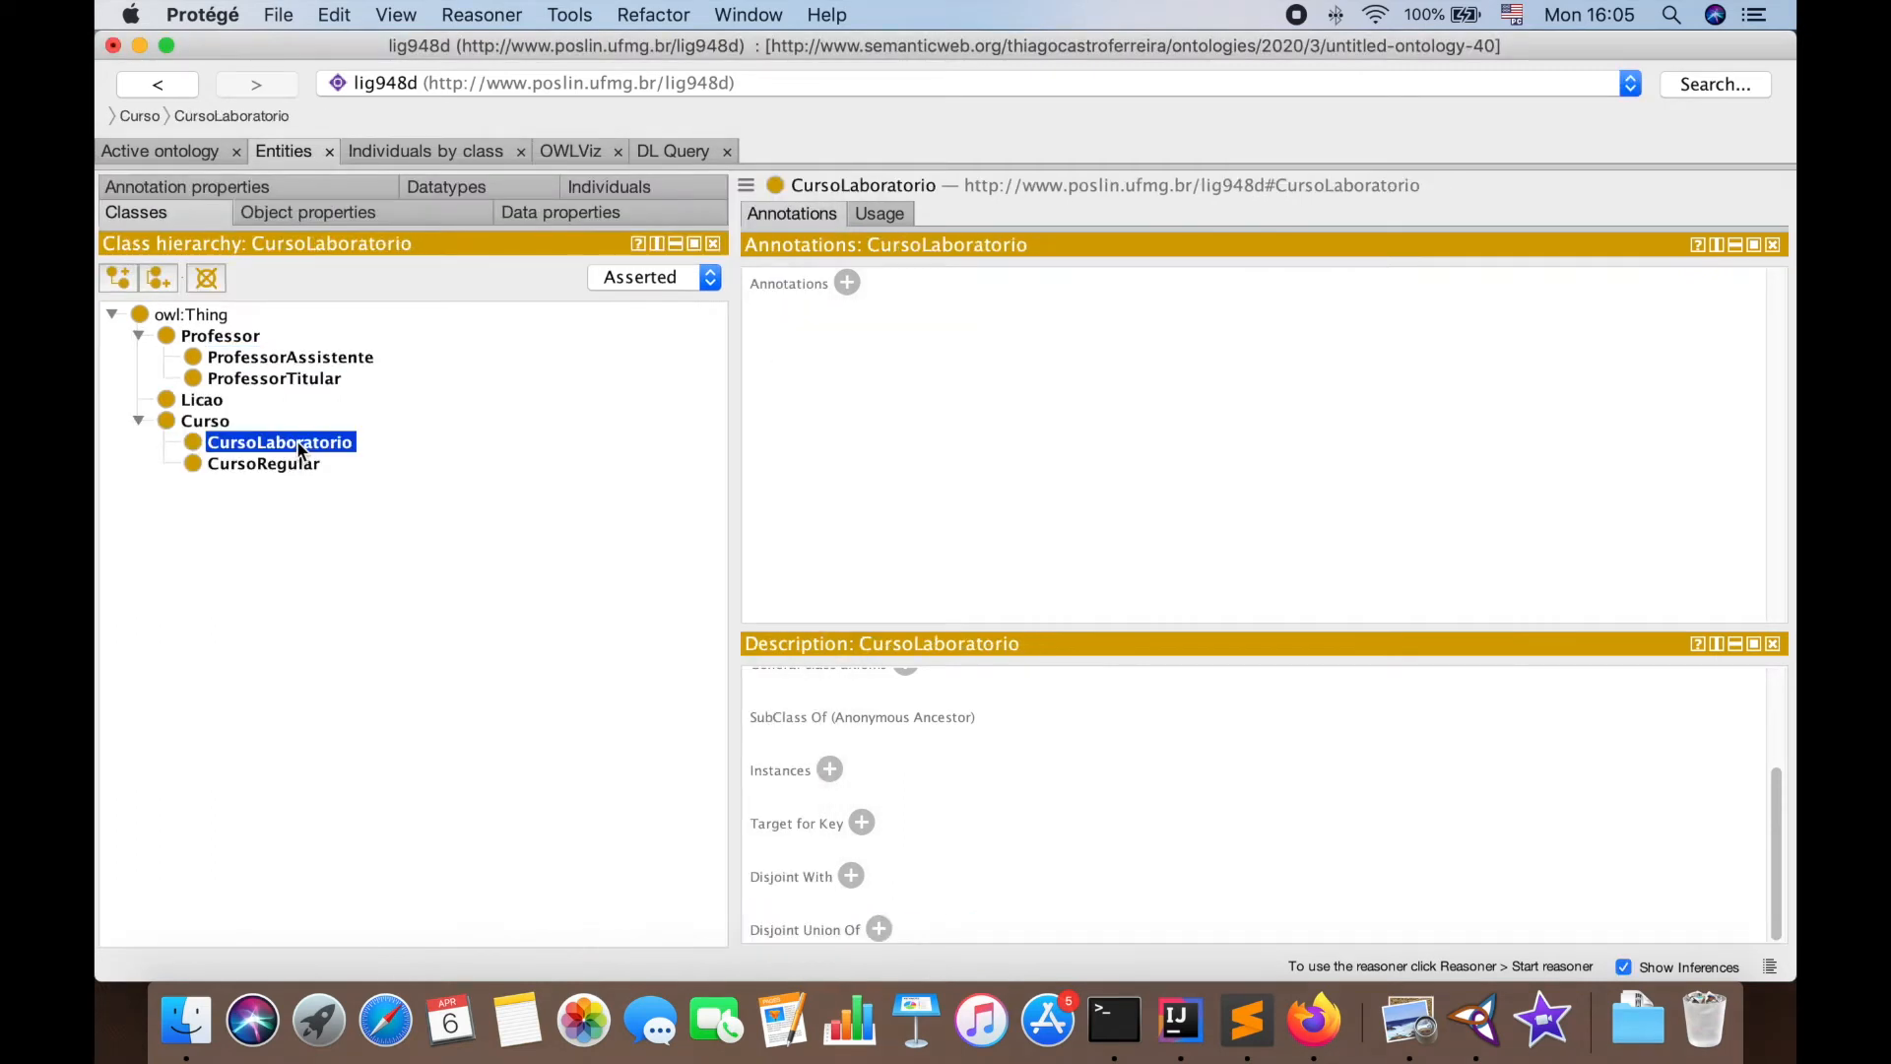
key("Down")
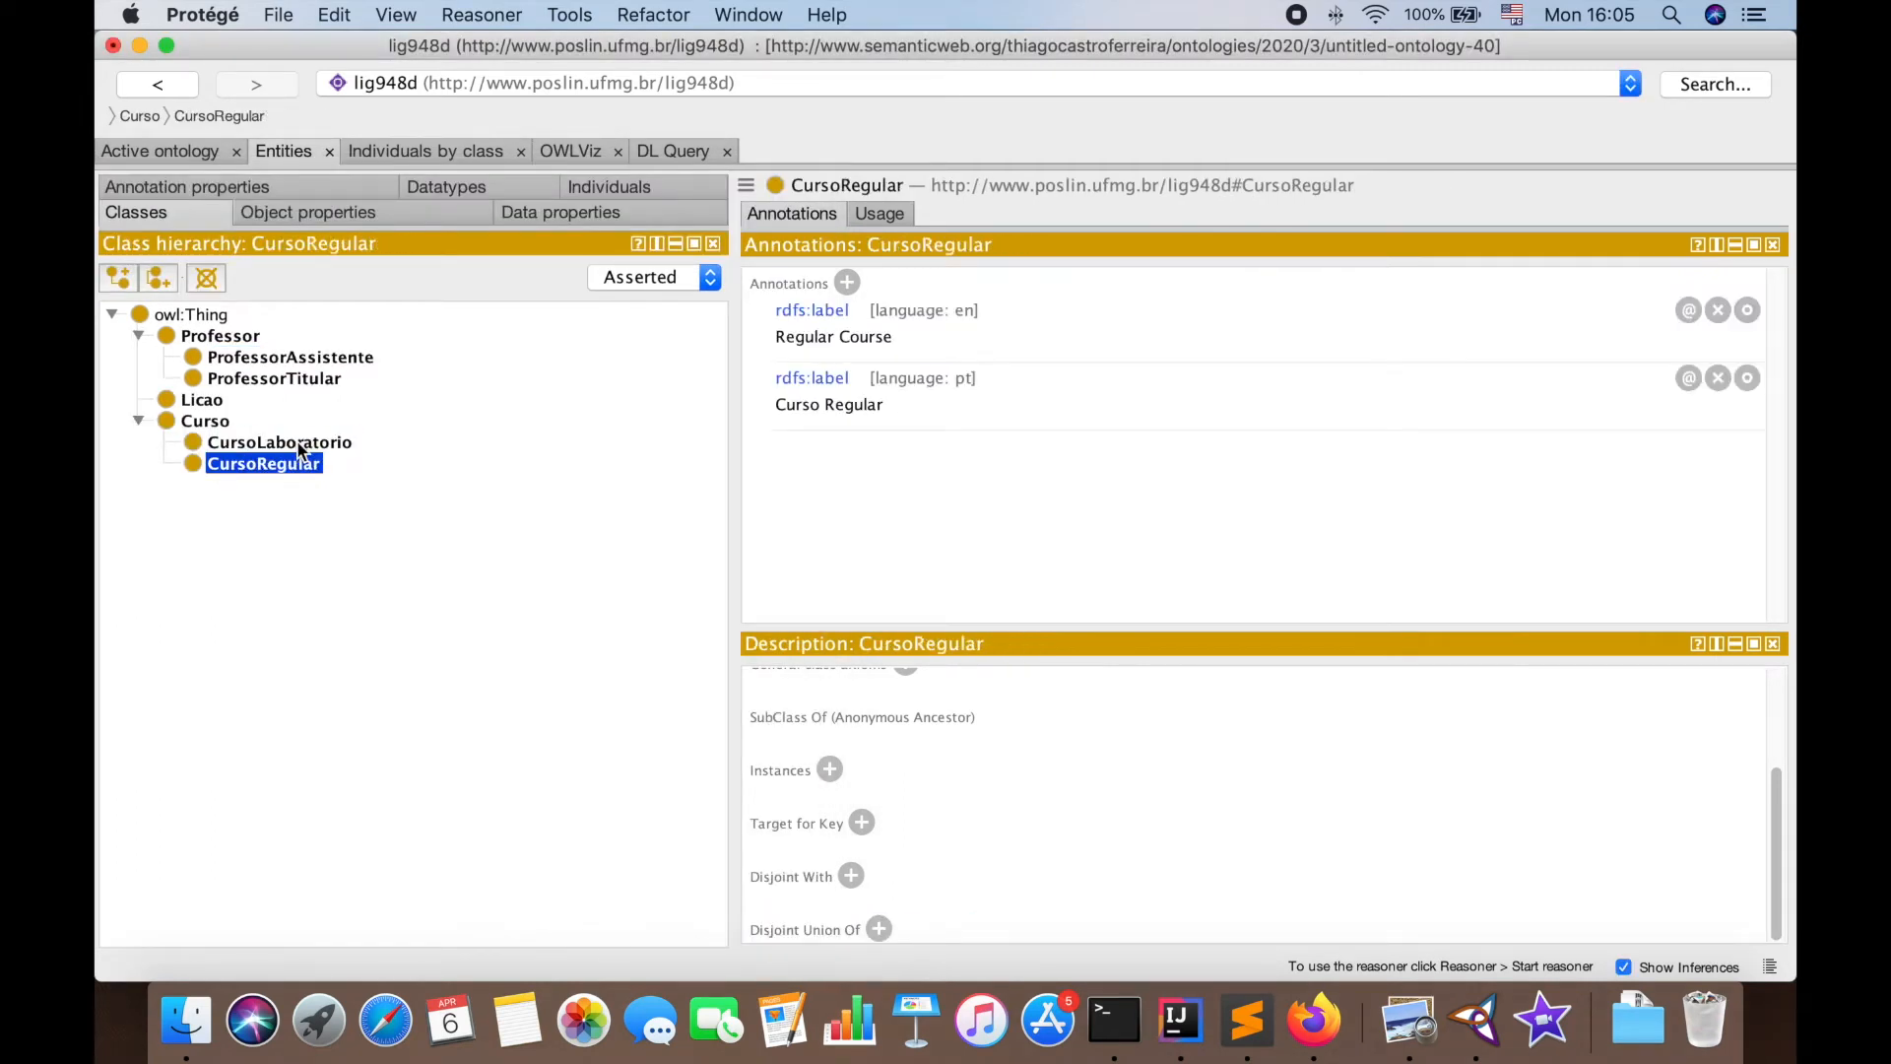
left_click(851, 875)
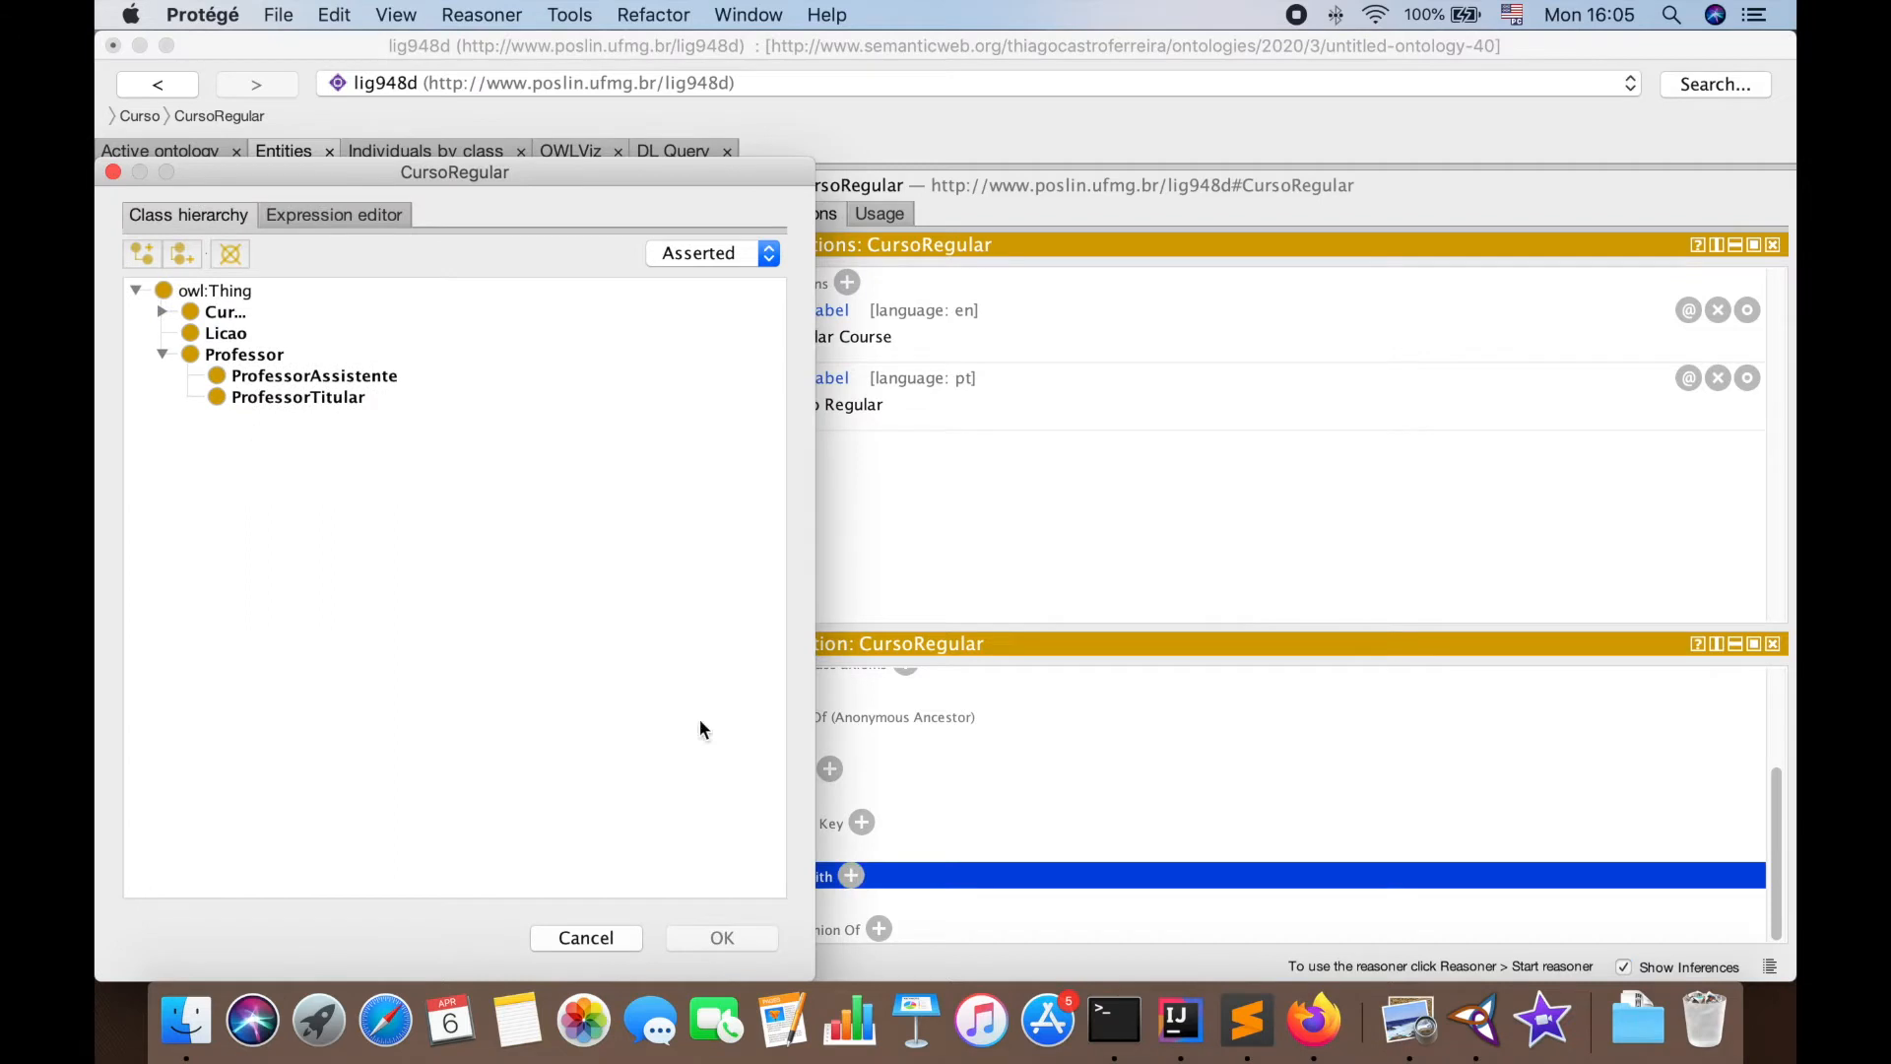
left_click(161, 311)
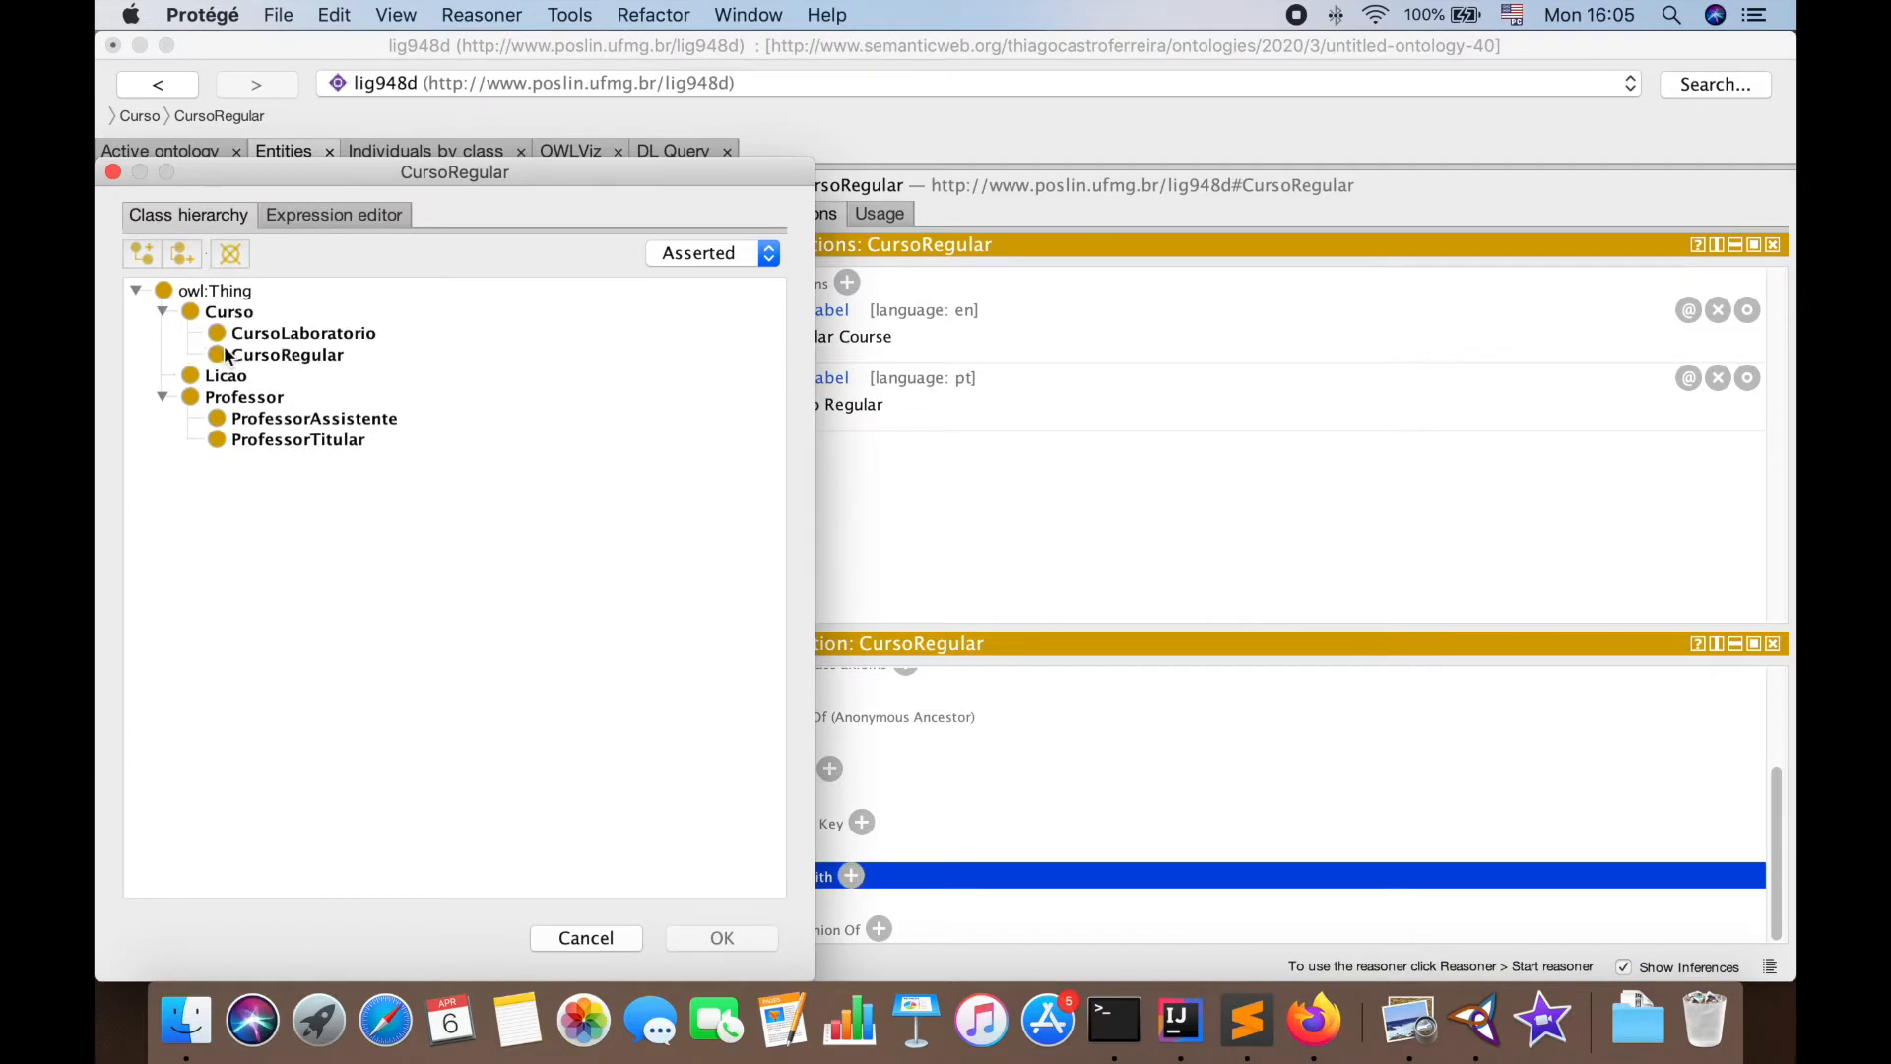
left_click(283, 339)
left_click(716, 938)
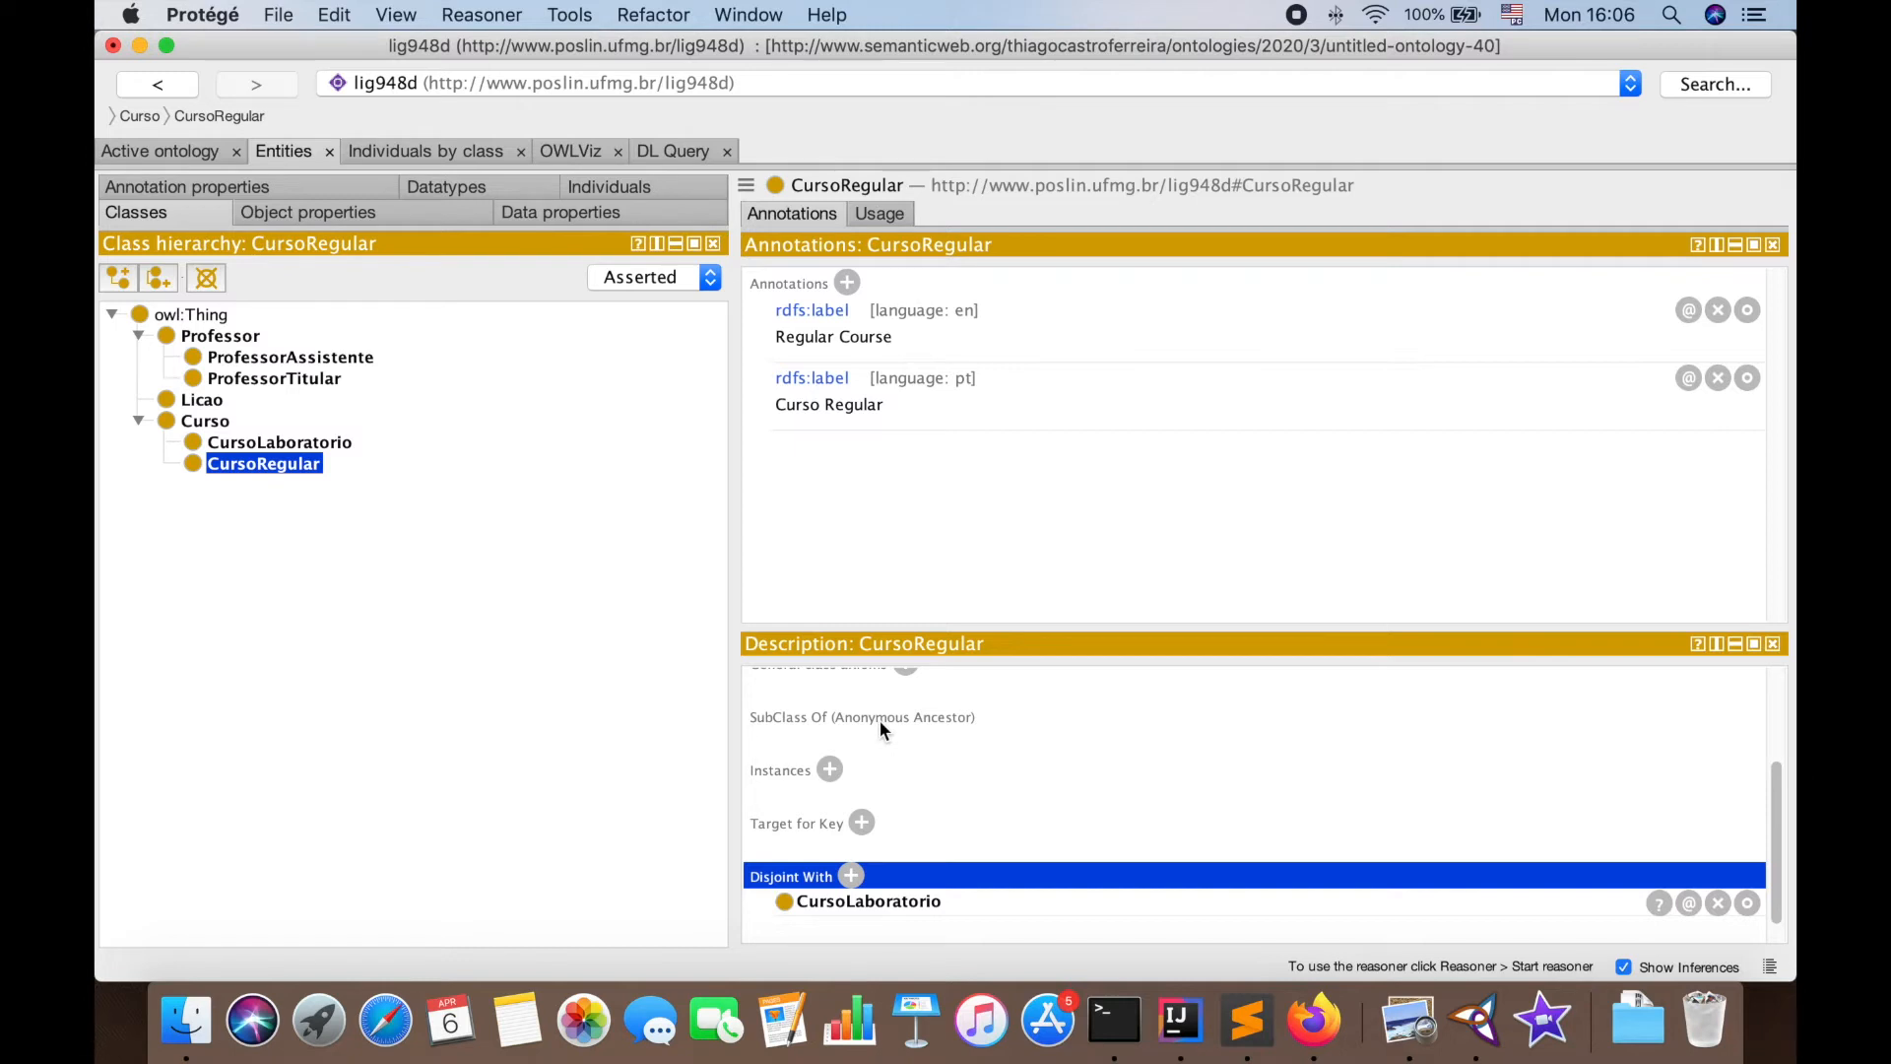
scroll(880, 726, "up", 5)
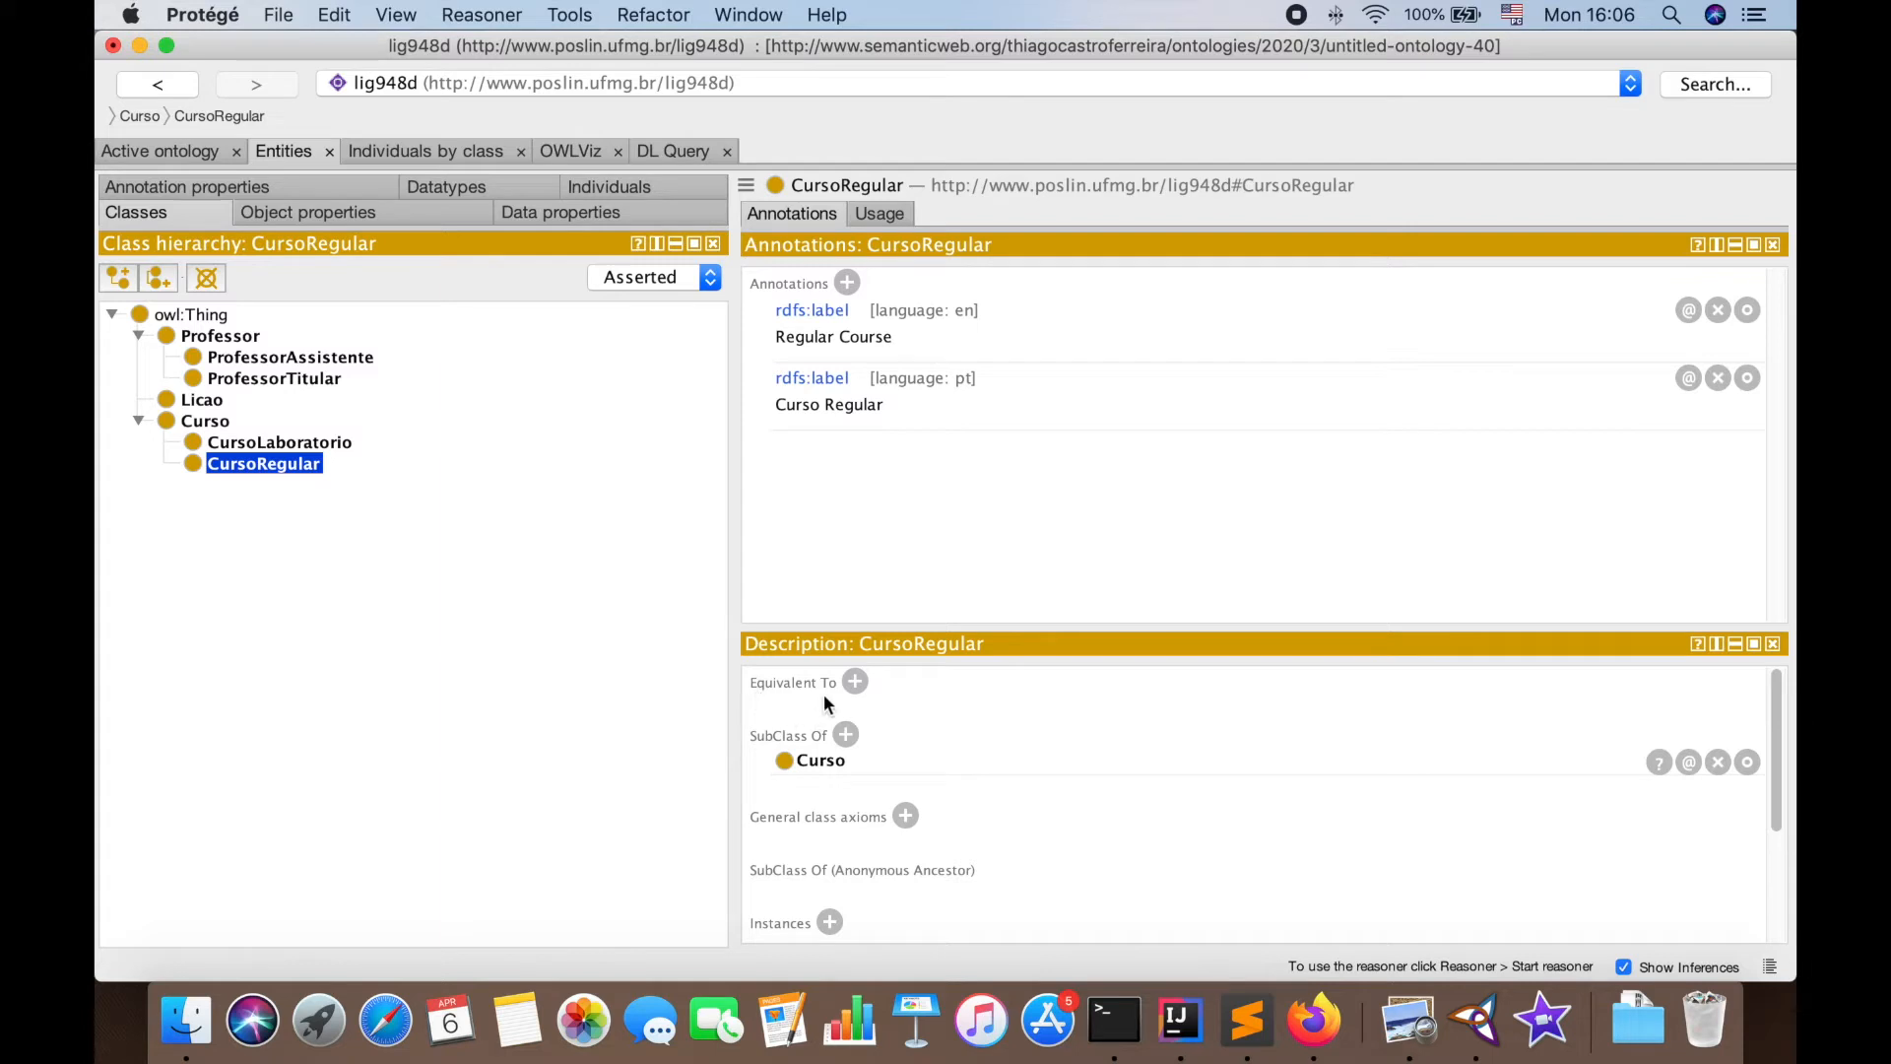
left_click(139, 420)
left_click(217, 318)
right_click(217, 317)
left_click(259, 323)
type("Course")
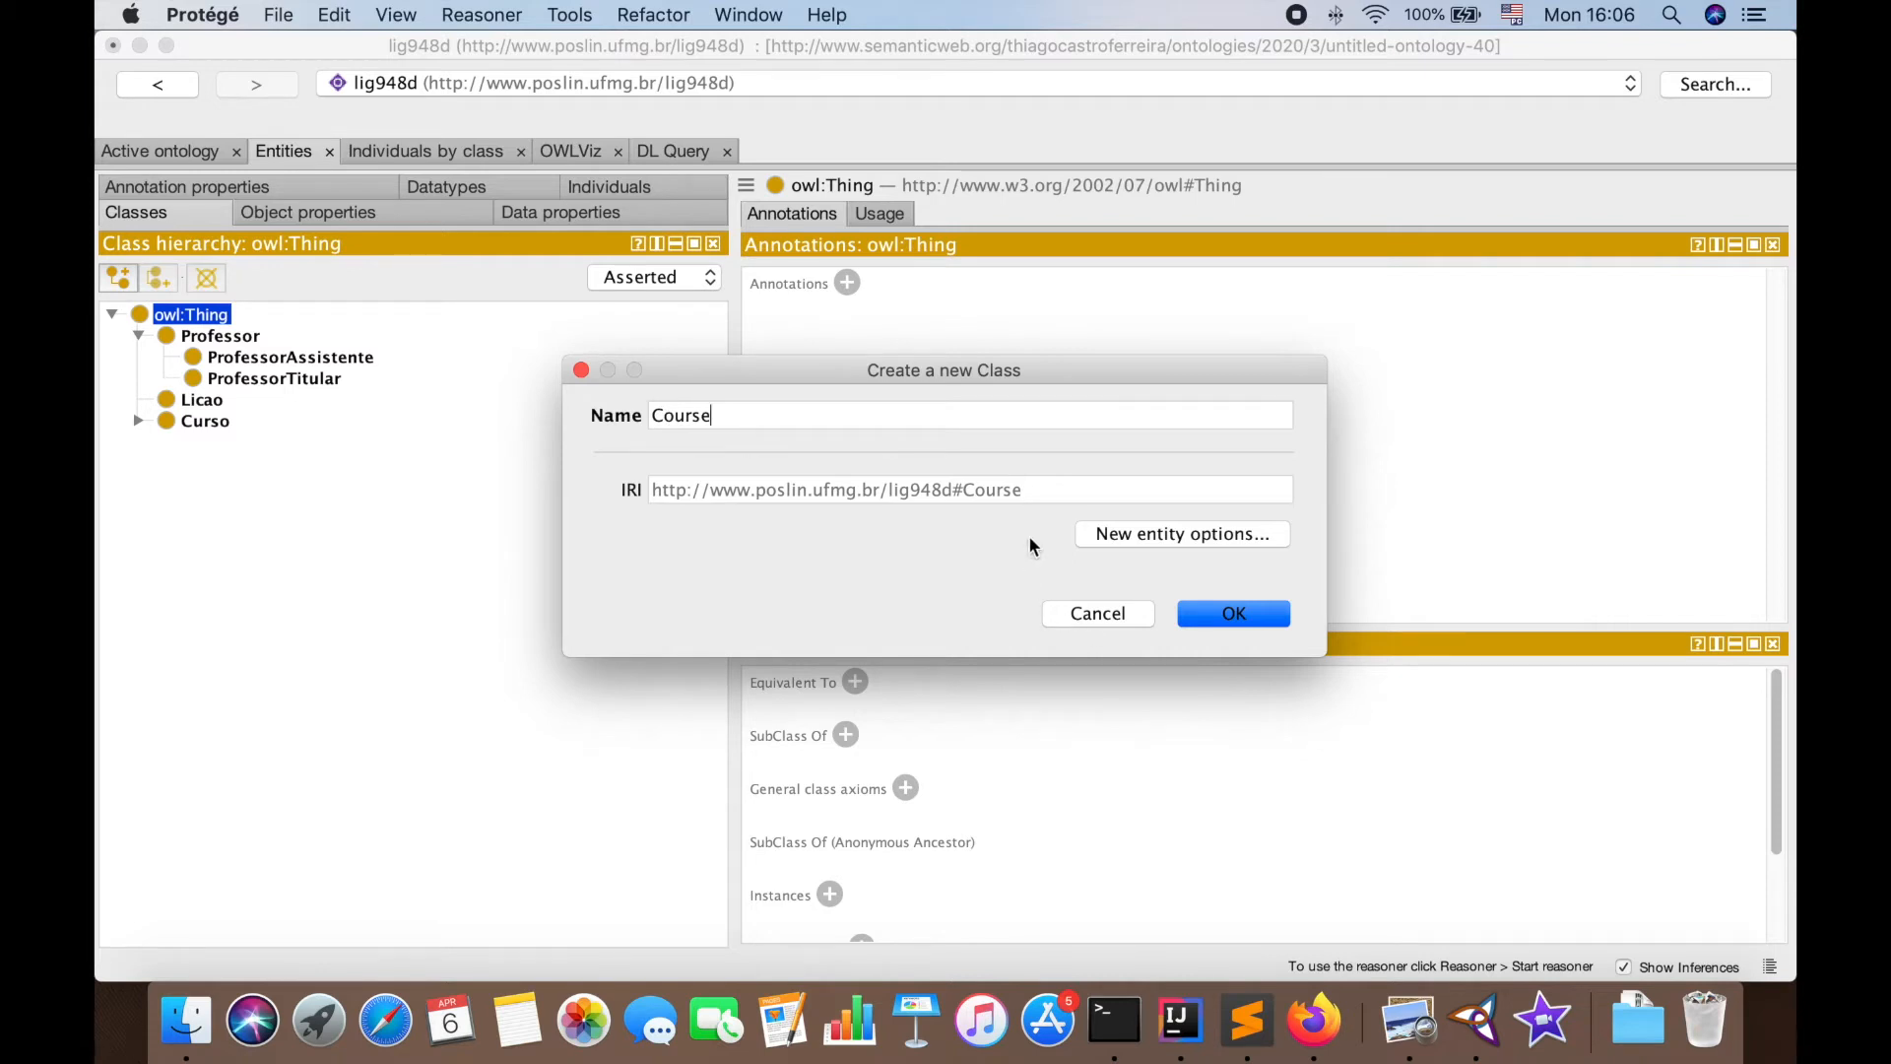
left_click(1096, 614)
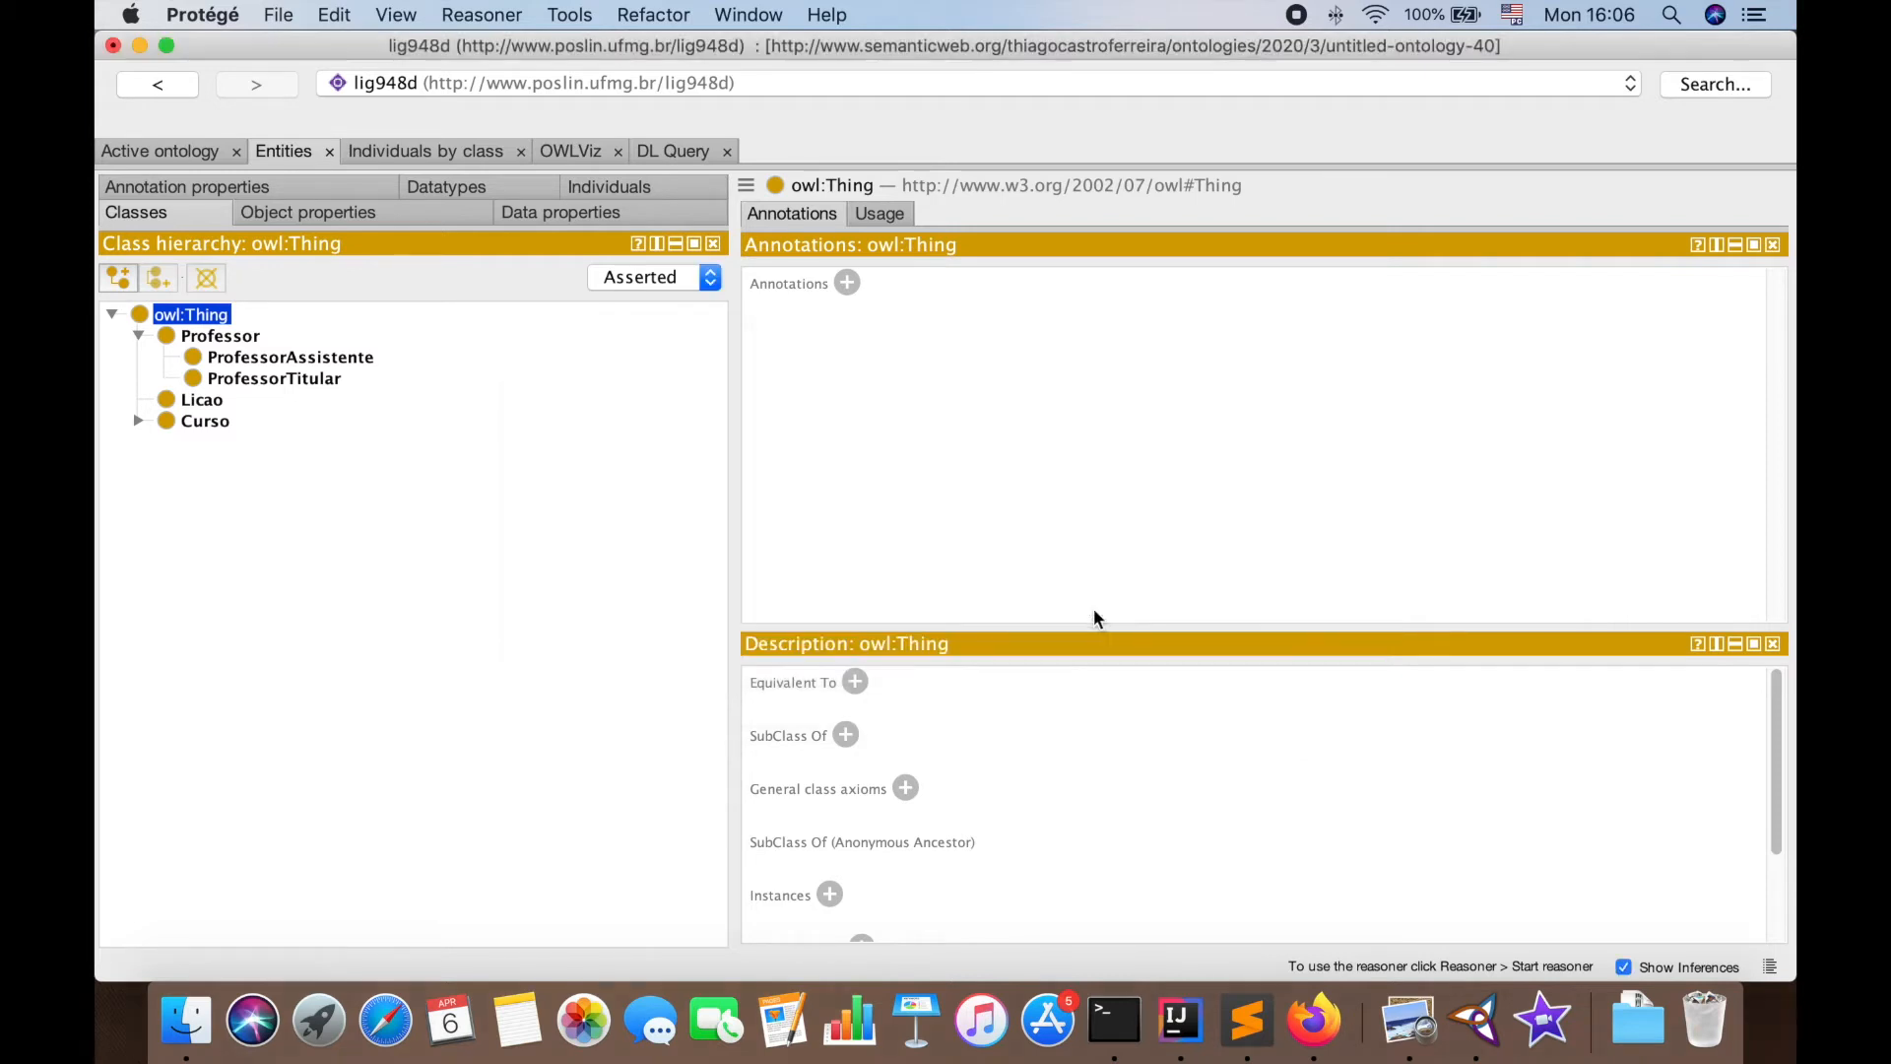
Create an object property named isPartOf under owl:topObjectProperty
left_click(356, 216)
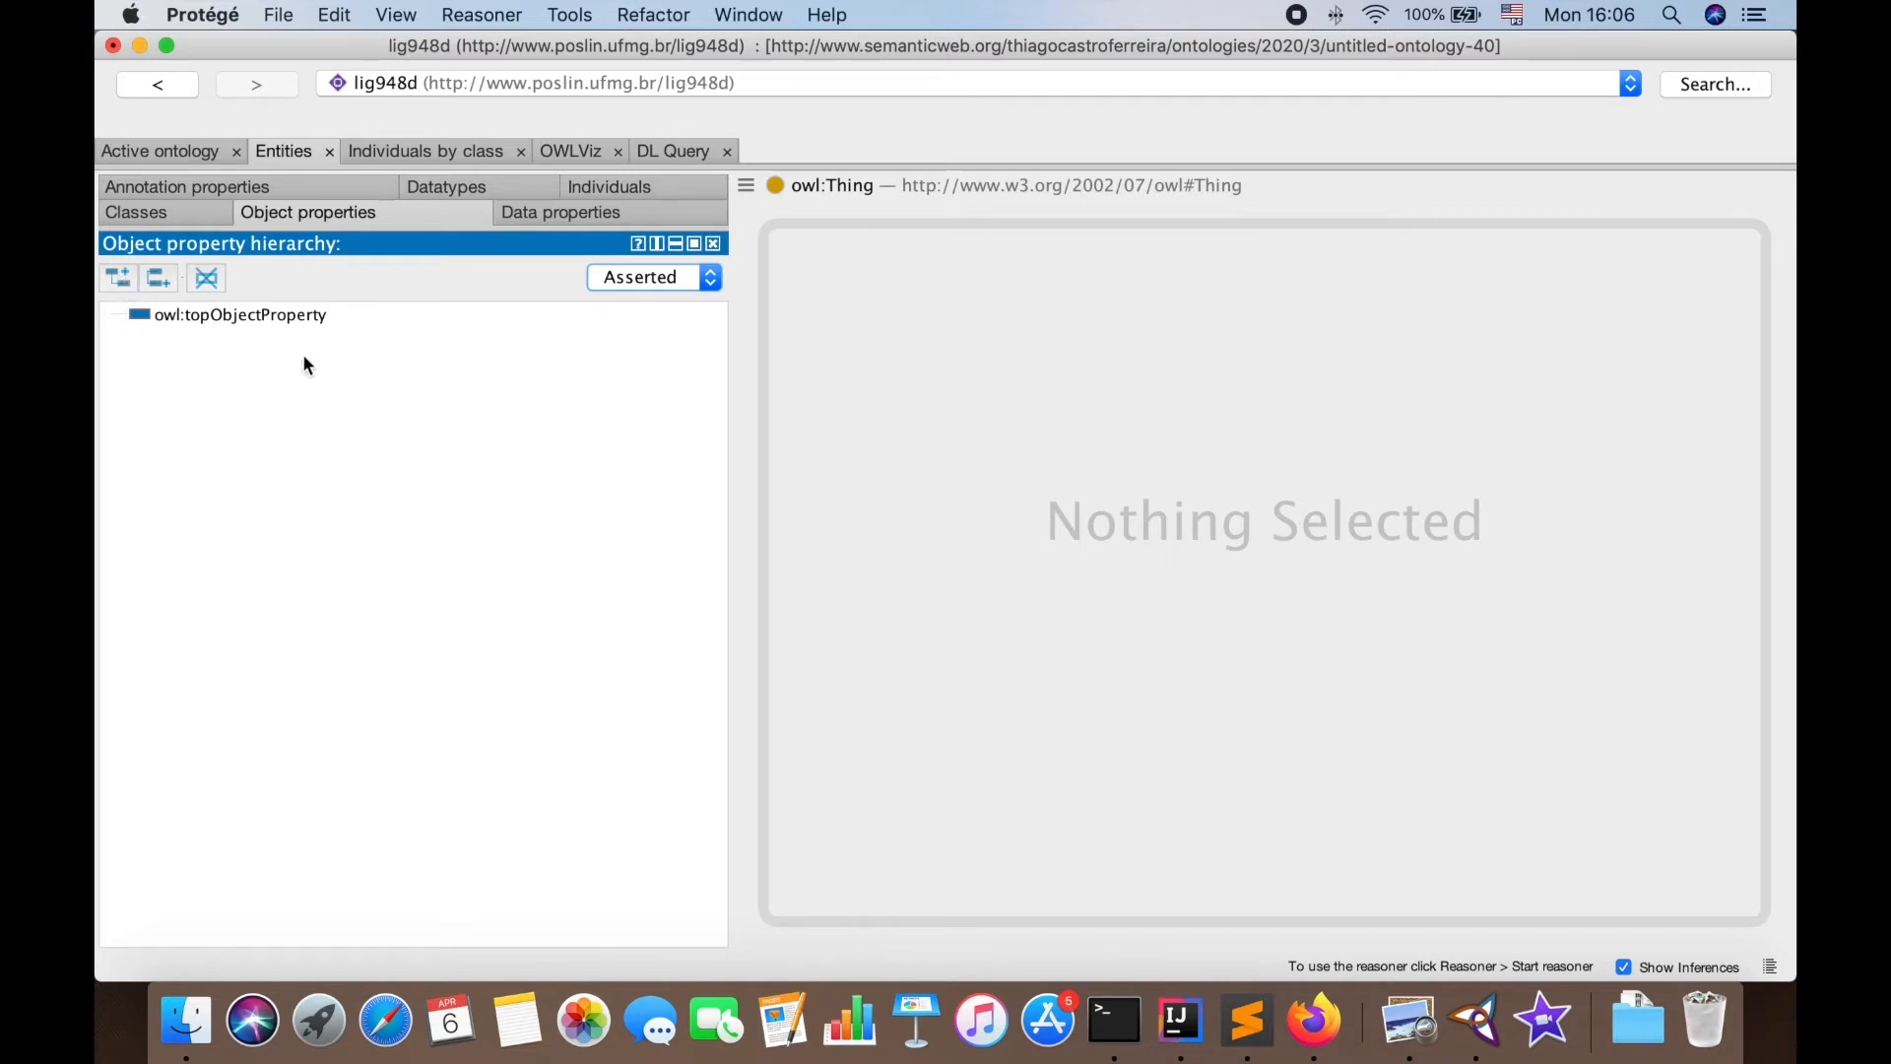
left_click(205, 316)
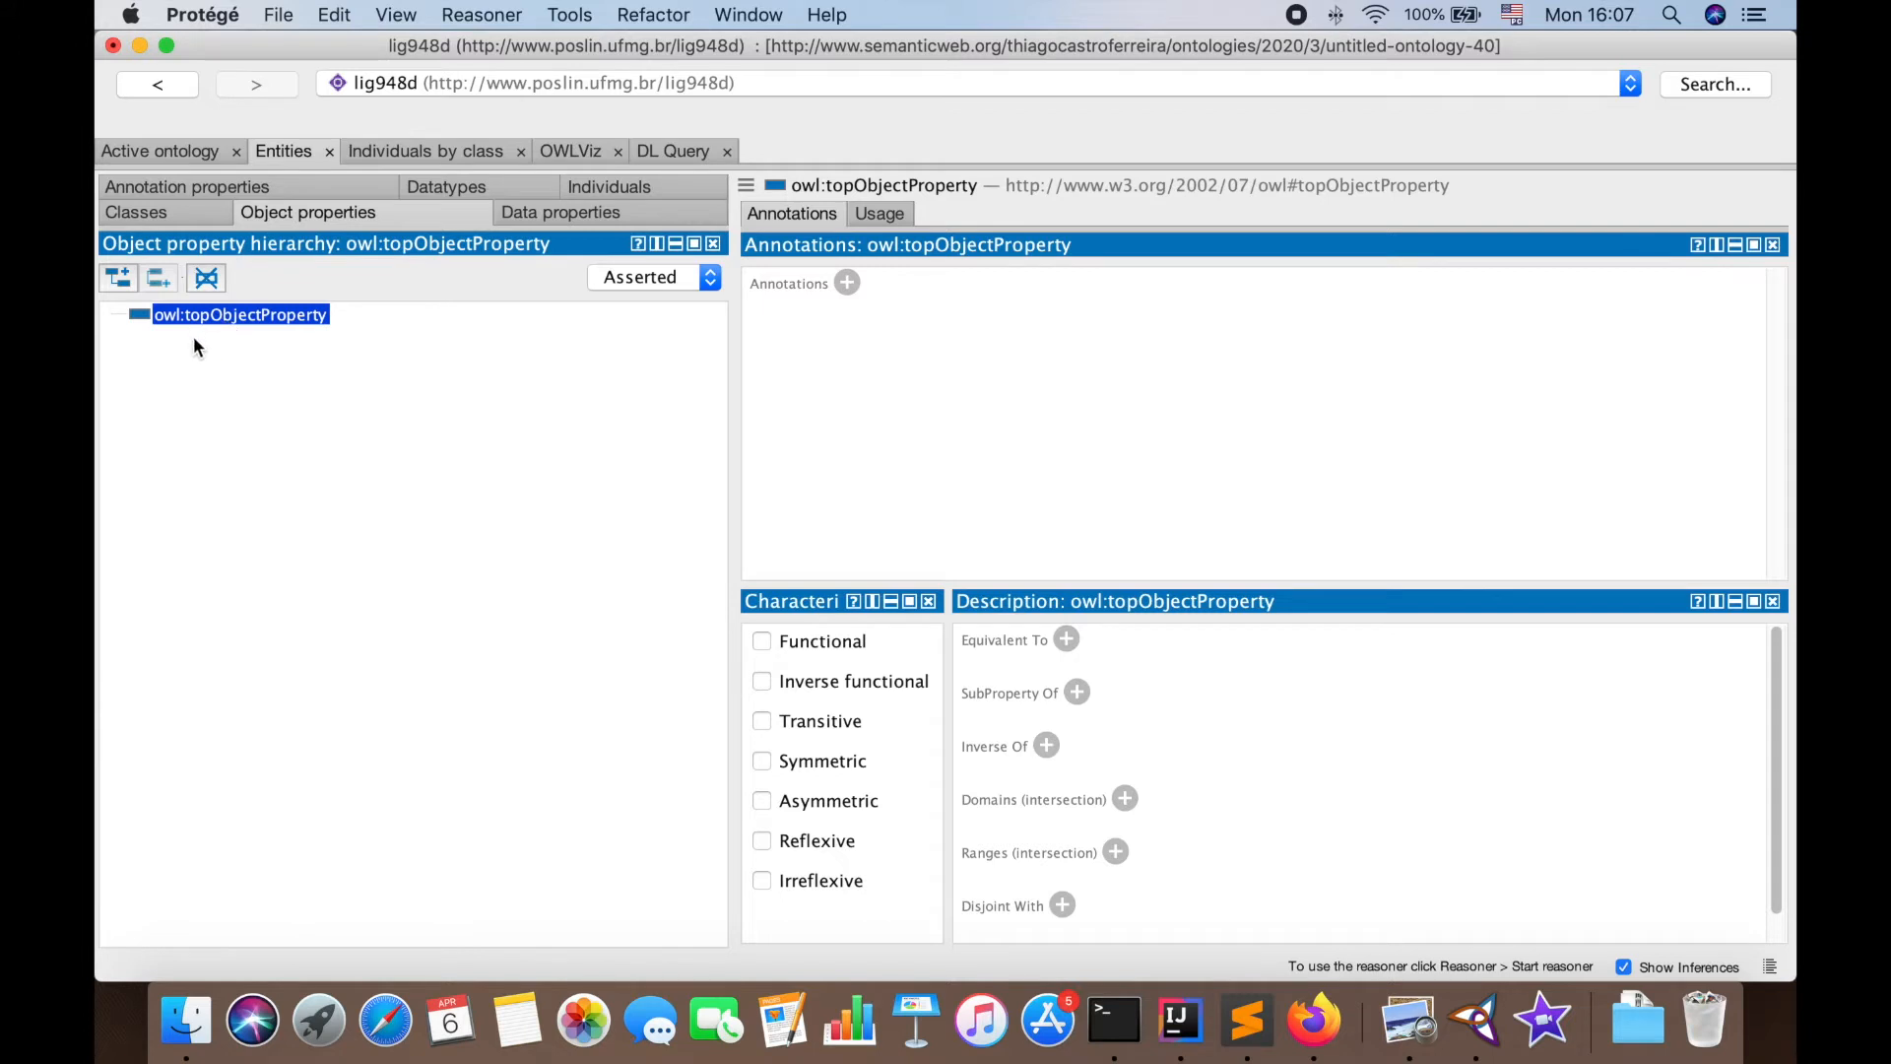
left_click(119, 278)
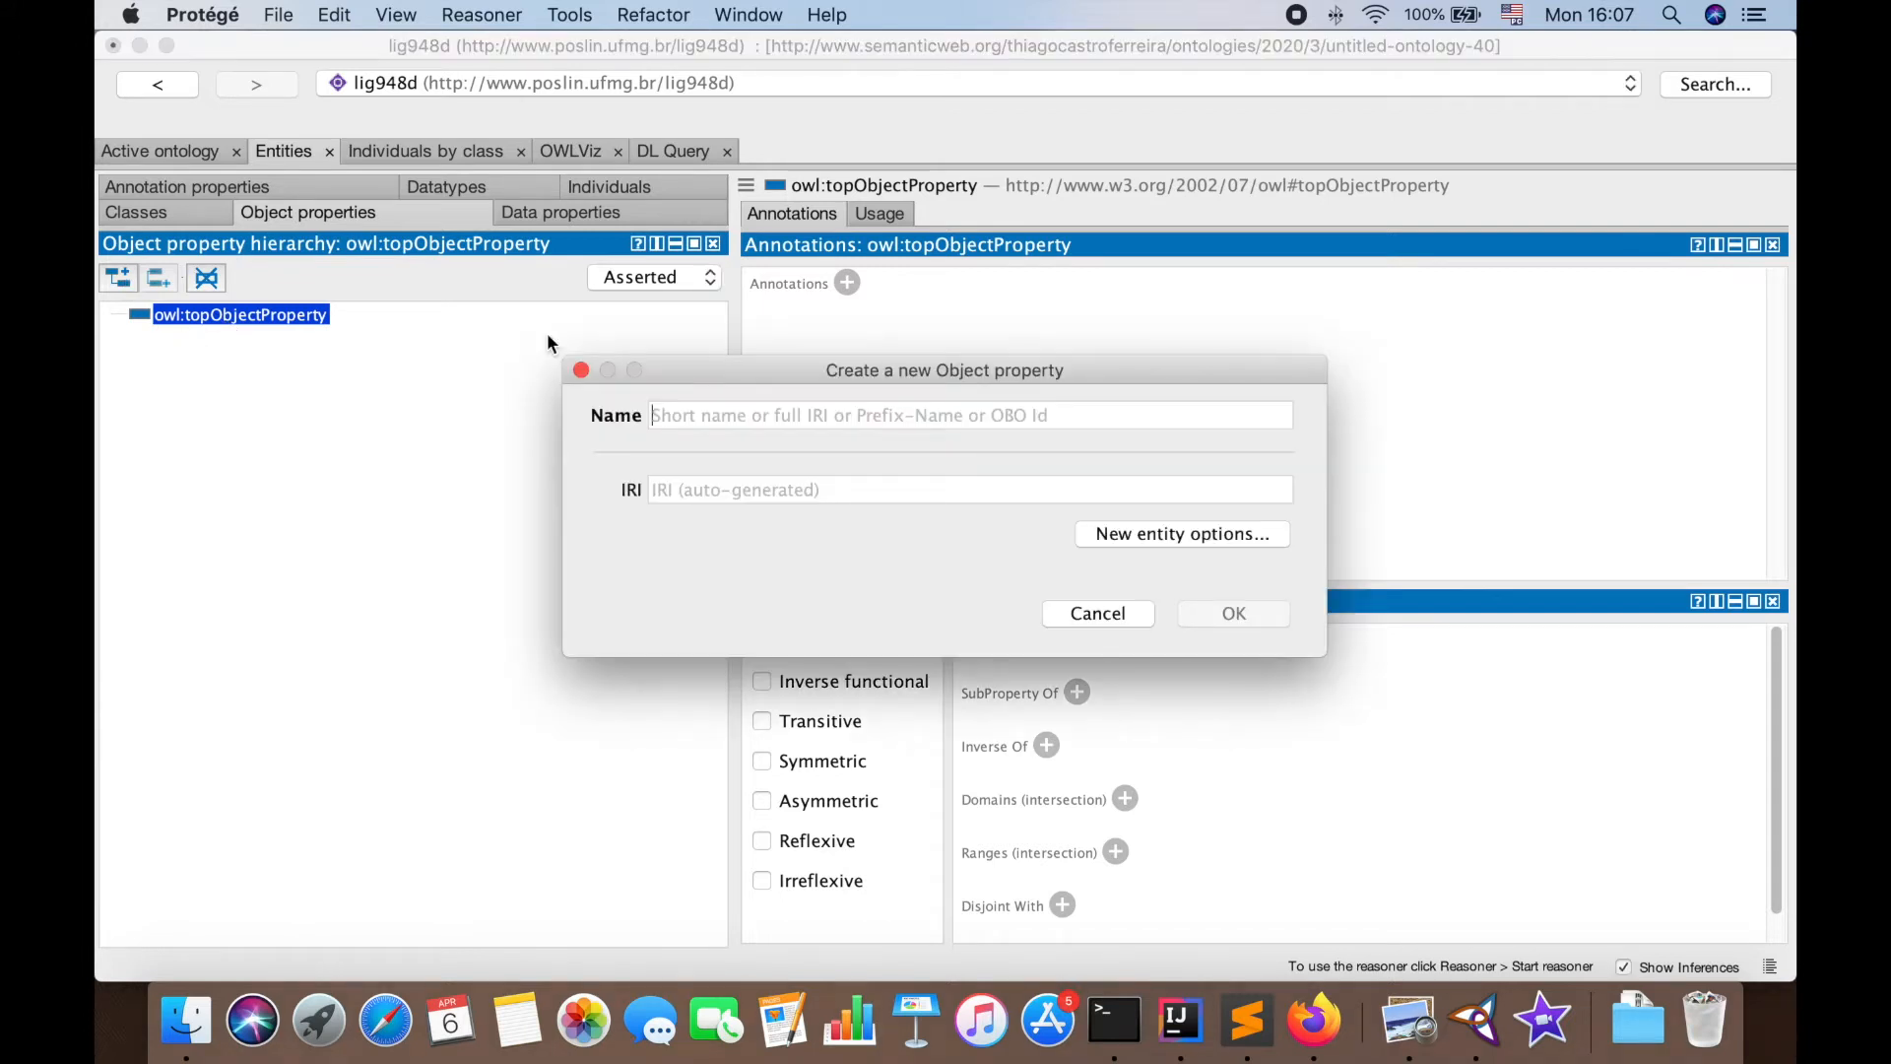
type("isPartOf")
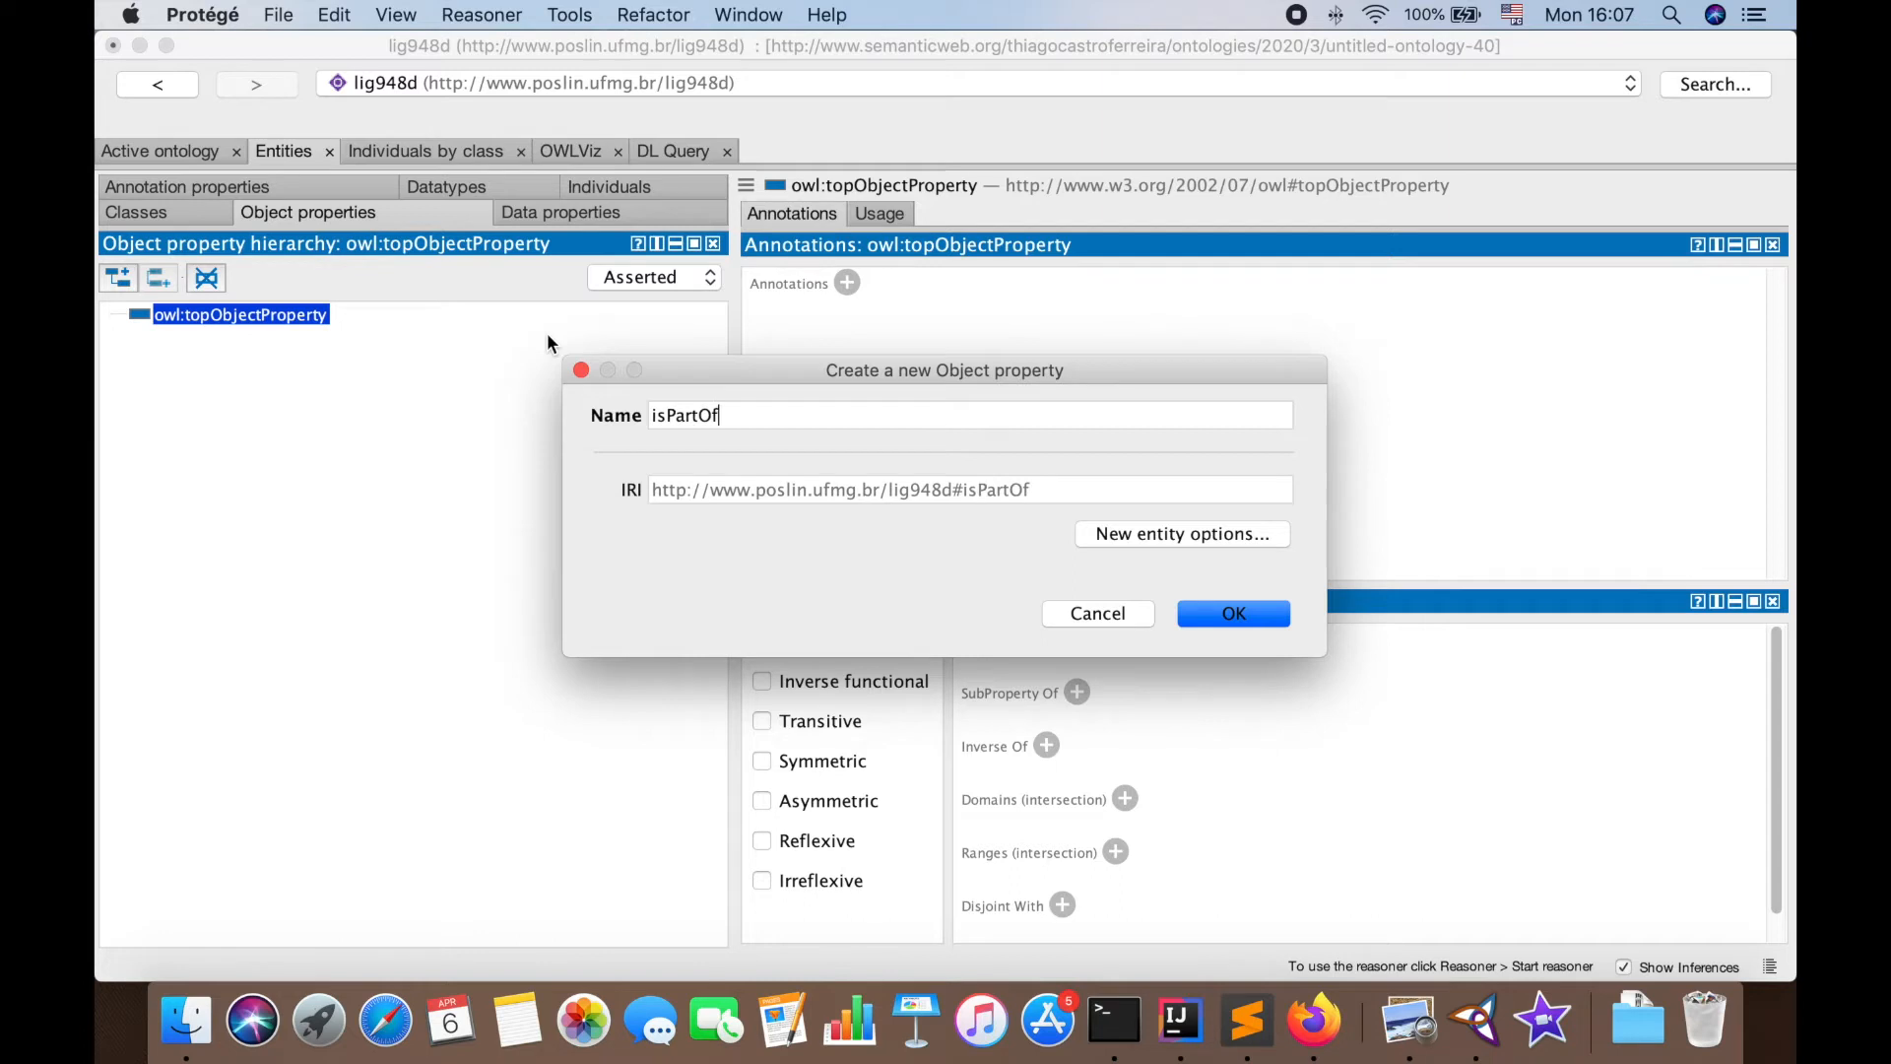
left_click(1235, 614)
Add an rdfs:label annotation "é parte de" with language pt to the isPartOf property
left_click(847, 282)
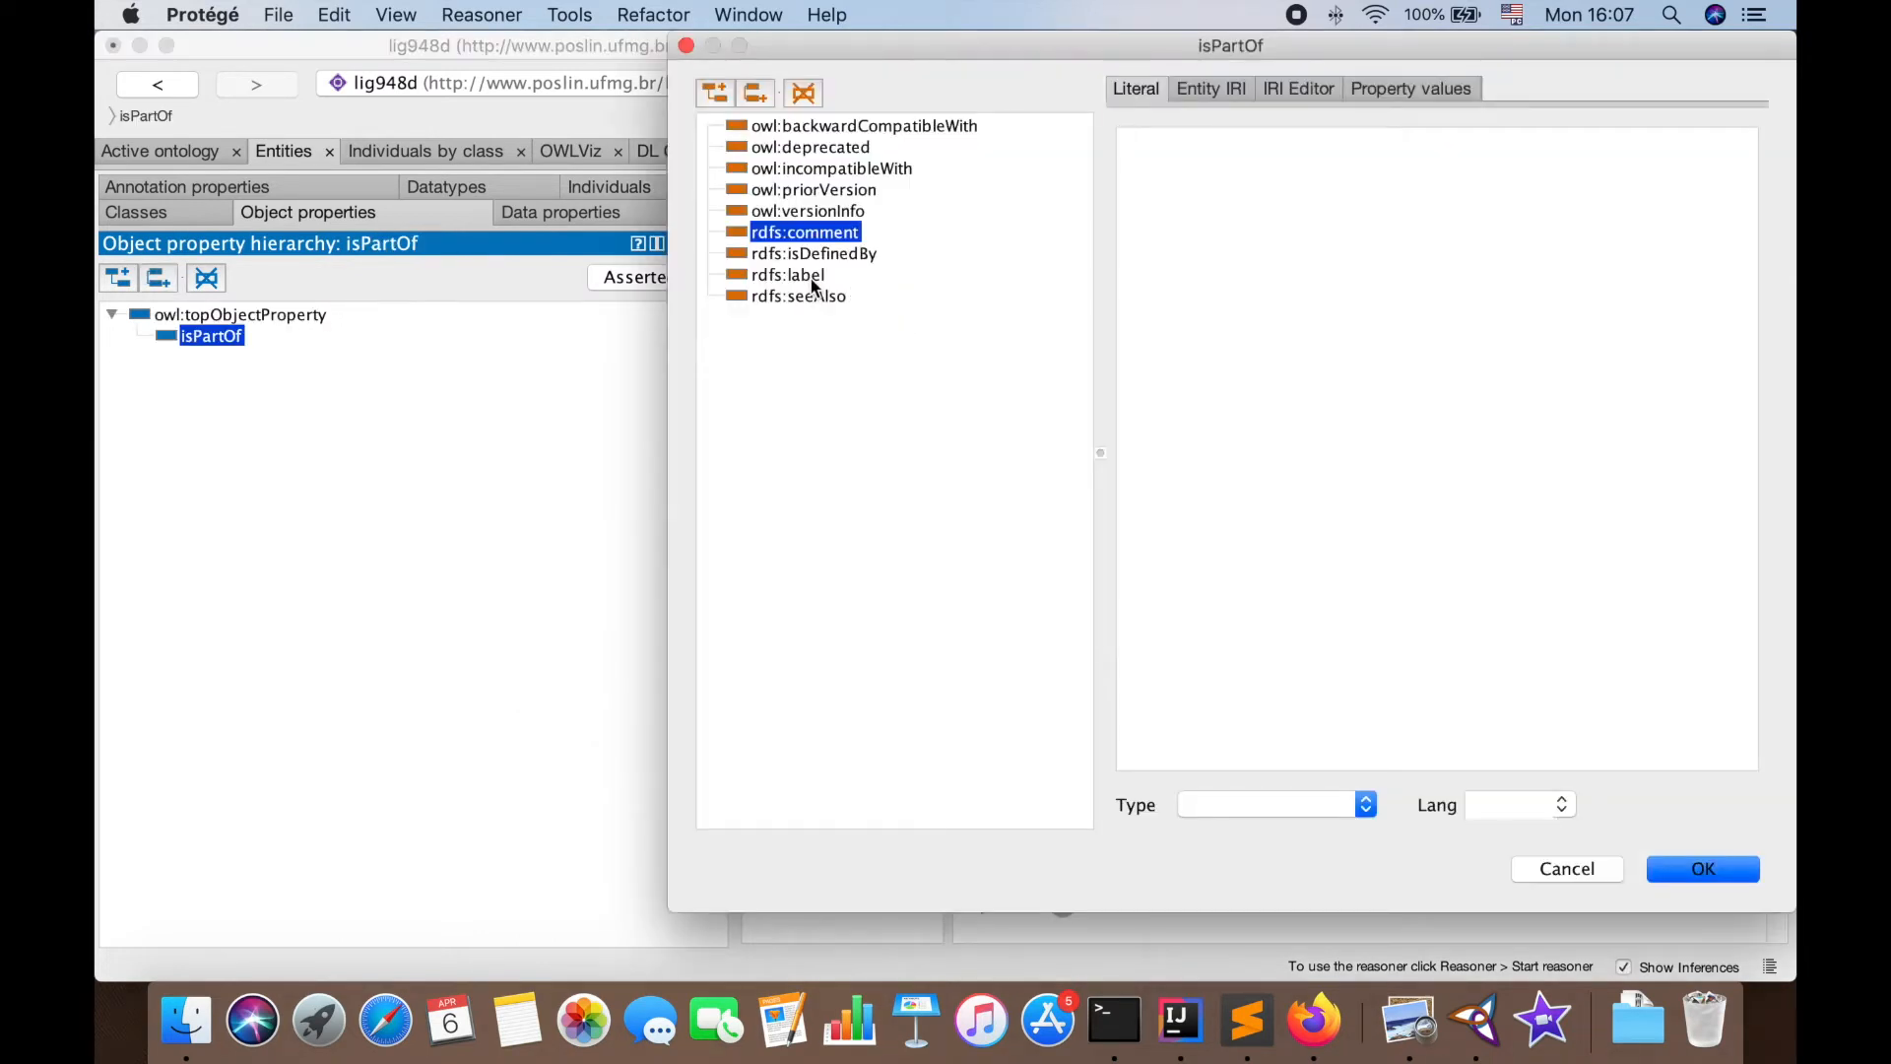
left_click(814, 283)
left_click(1565, 811)
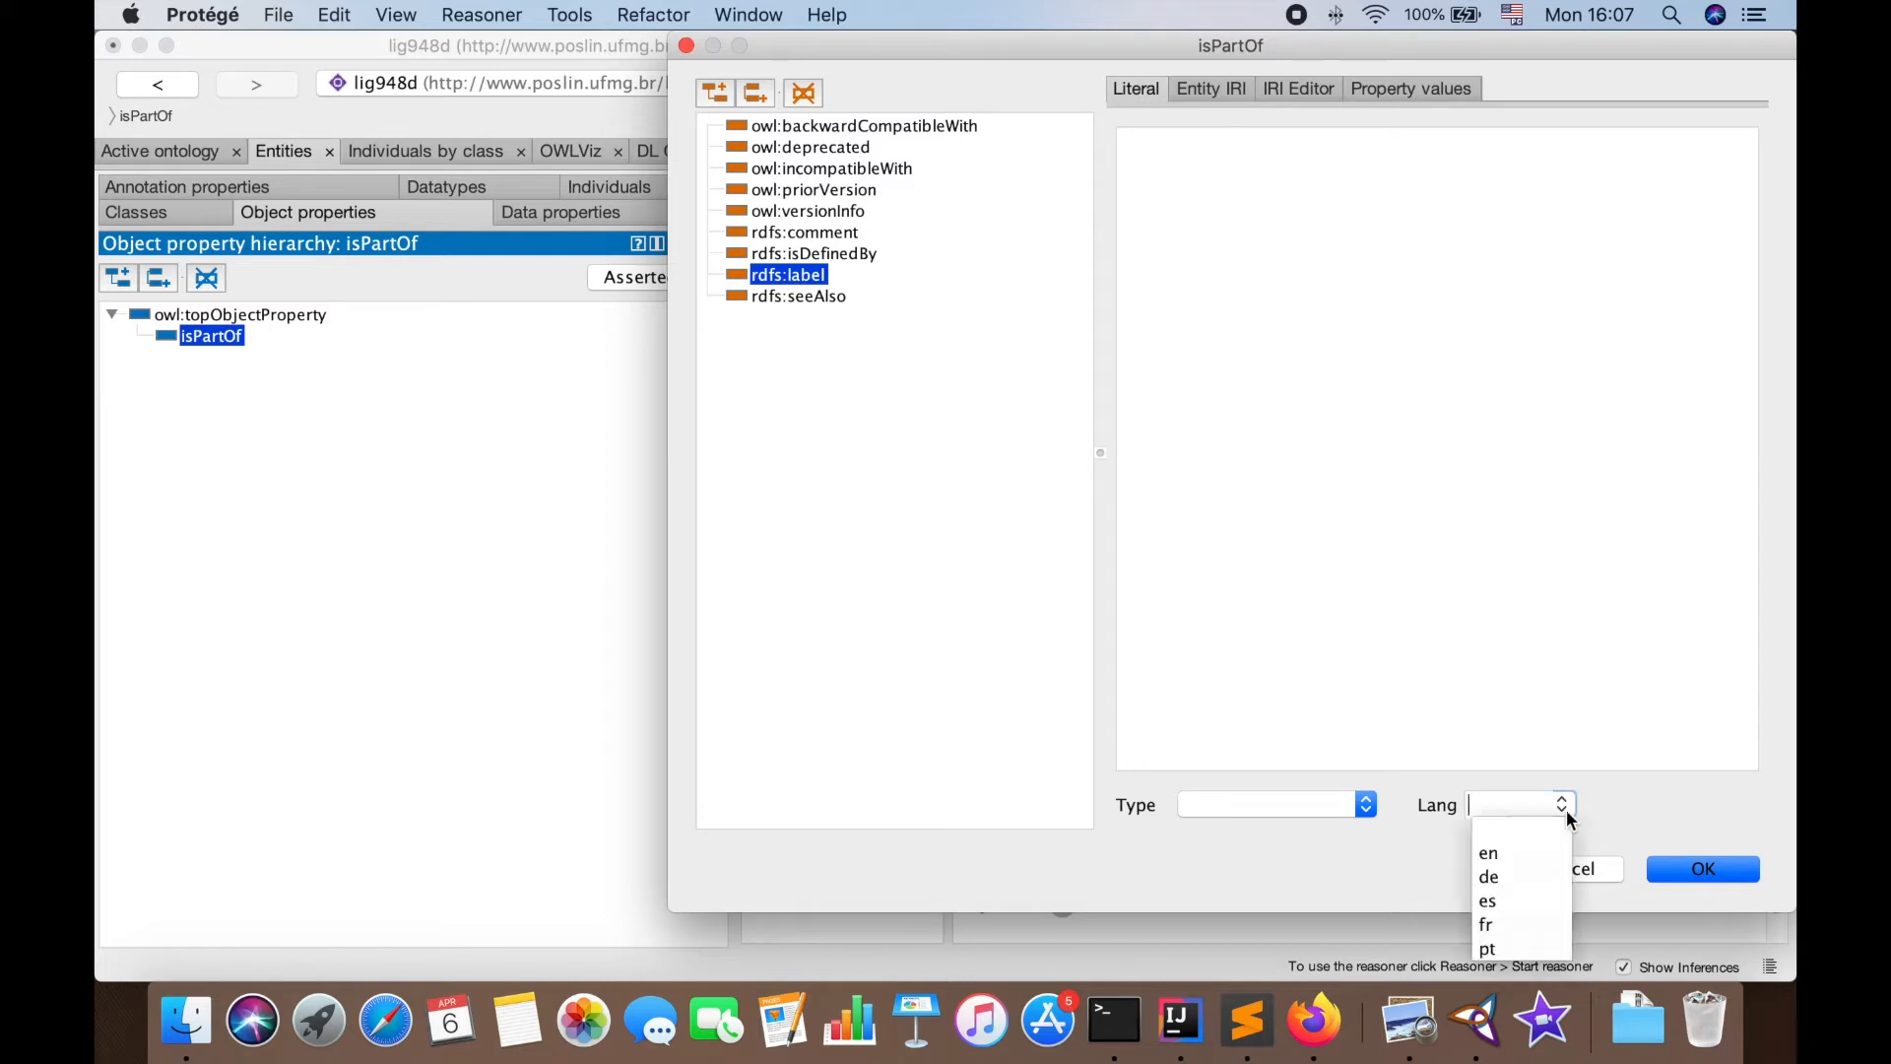
left_click(1489, 949)
left_click(1268, 219)
type("é parte de")
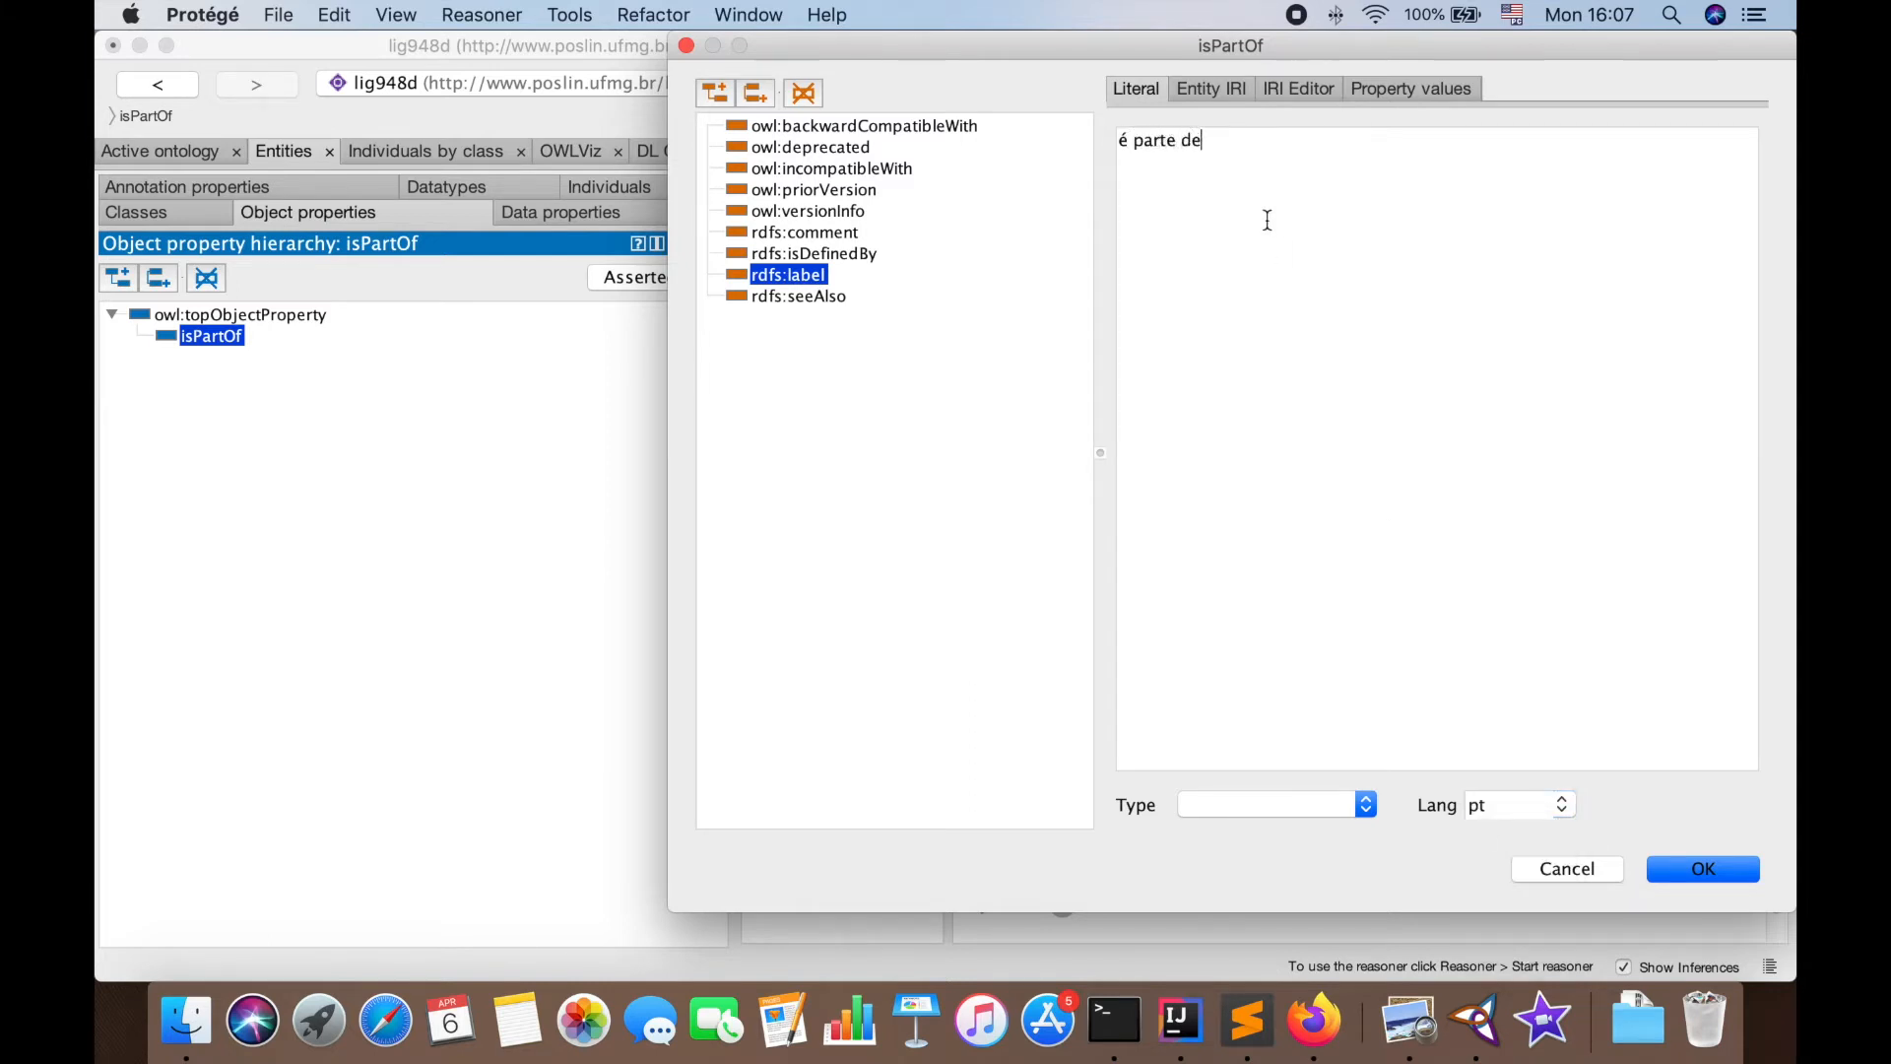
left_click(1712, 865)
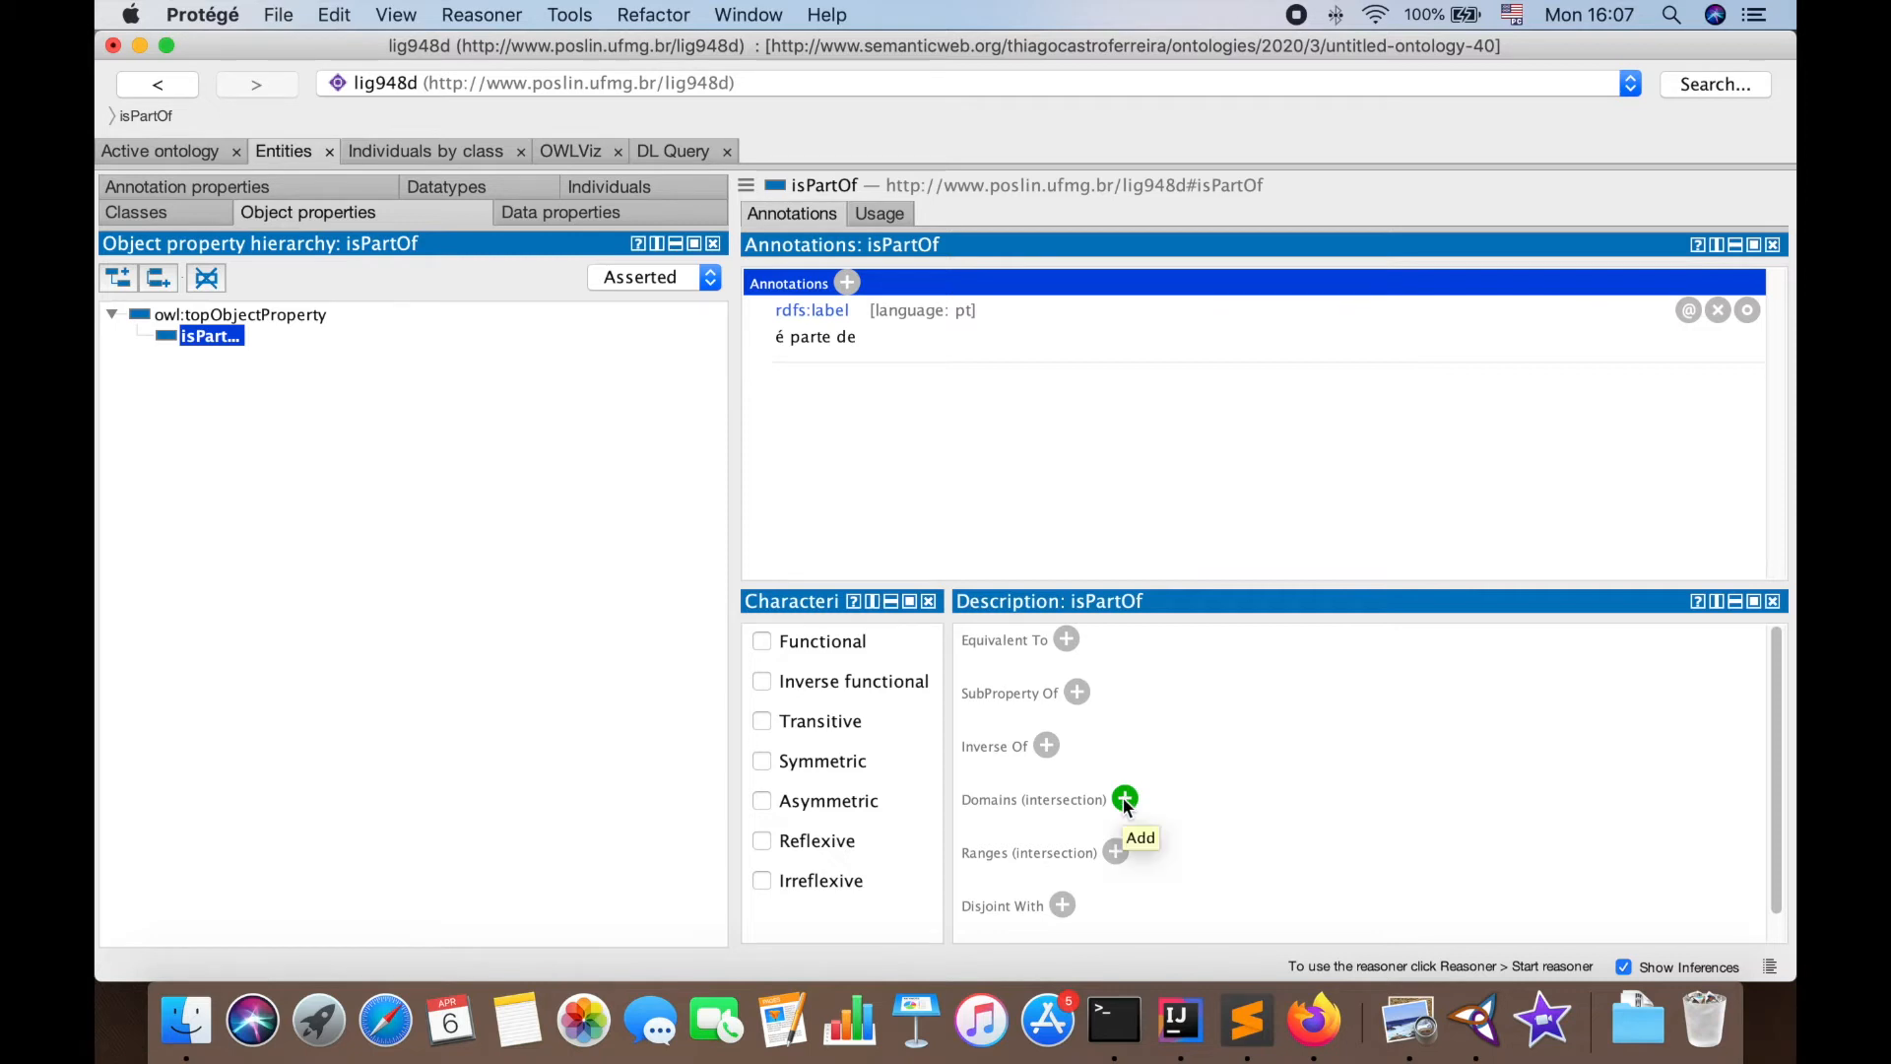
Set the Licao class as the domain of the isPartOf property
left_click(1125, 798)
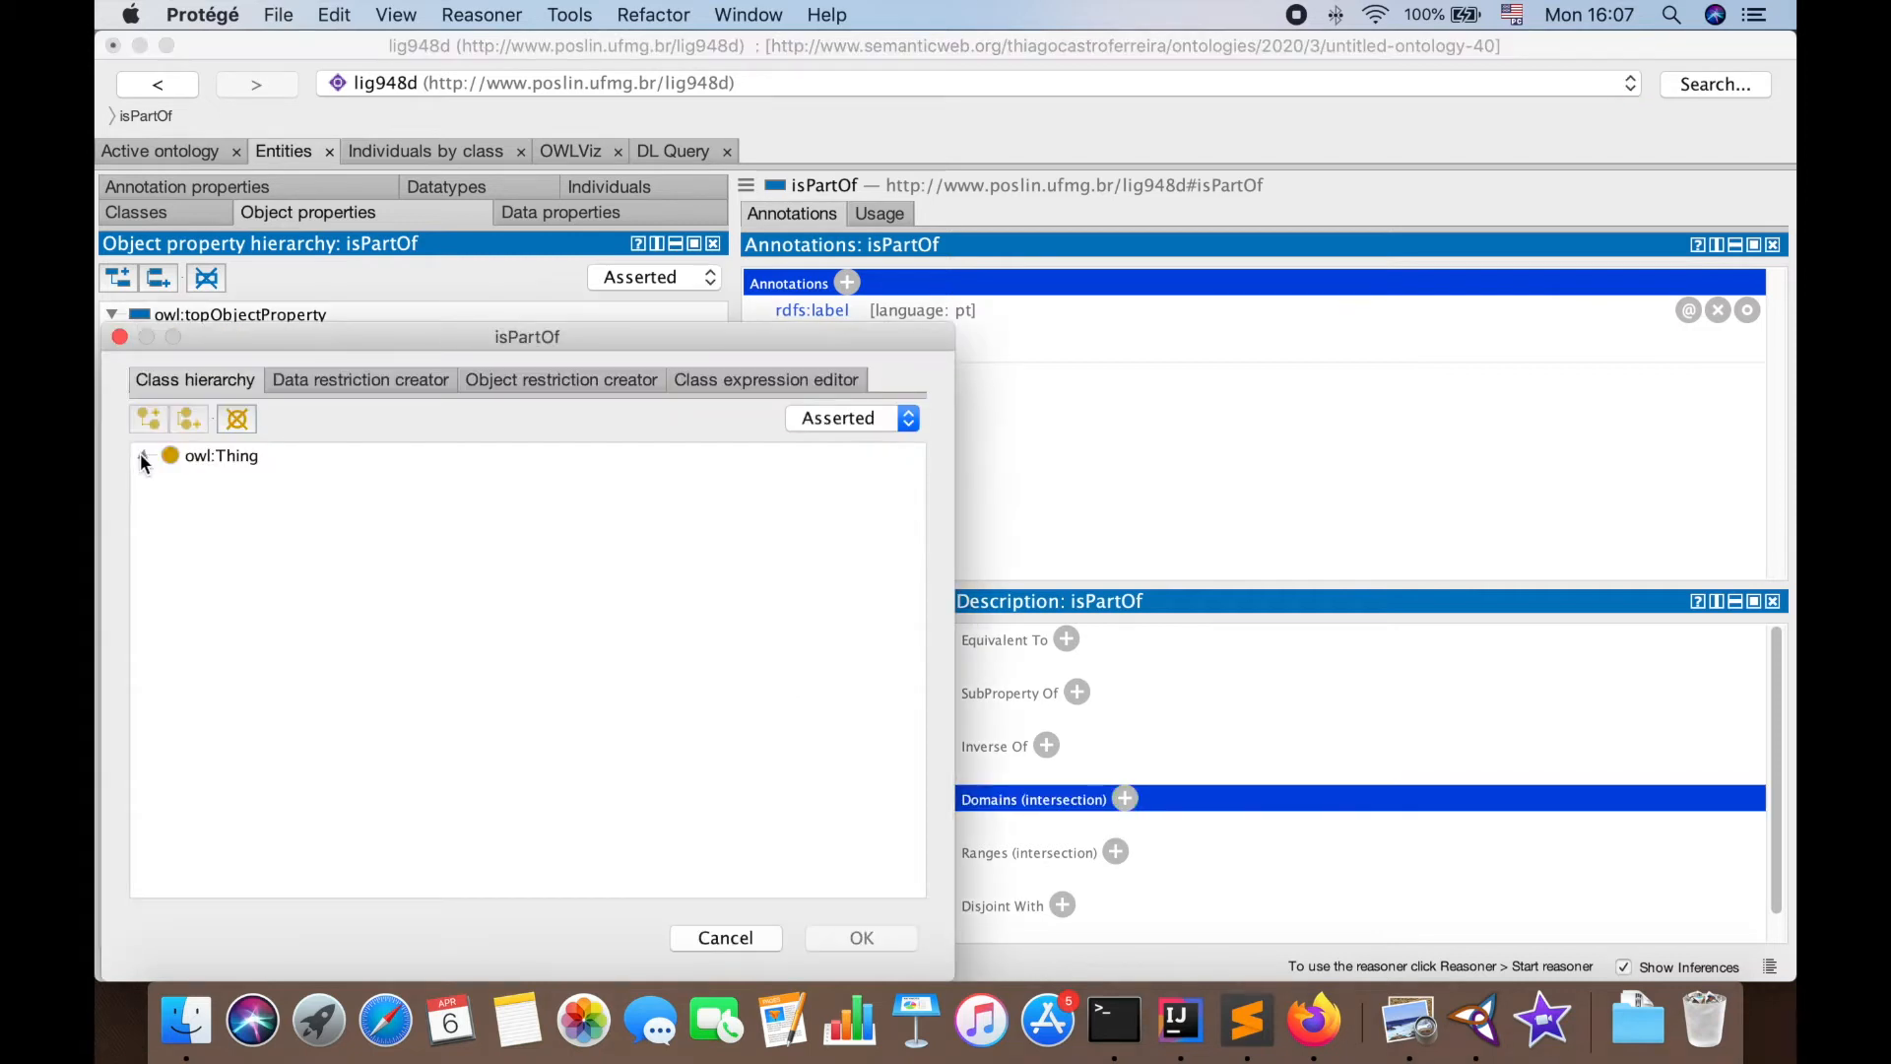
left_click(142, 455)
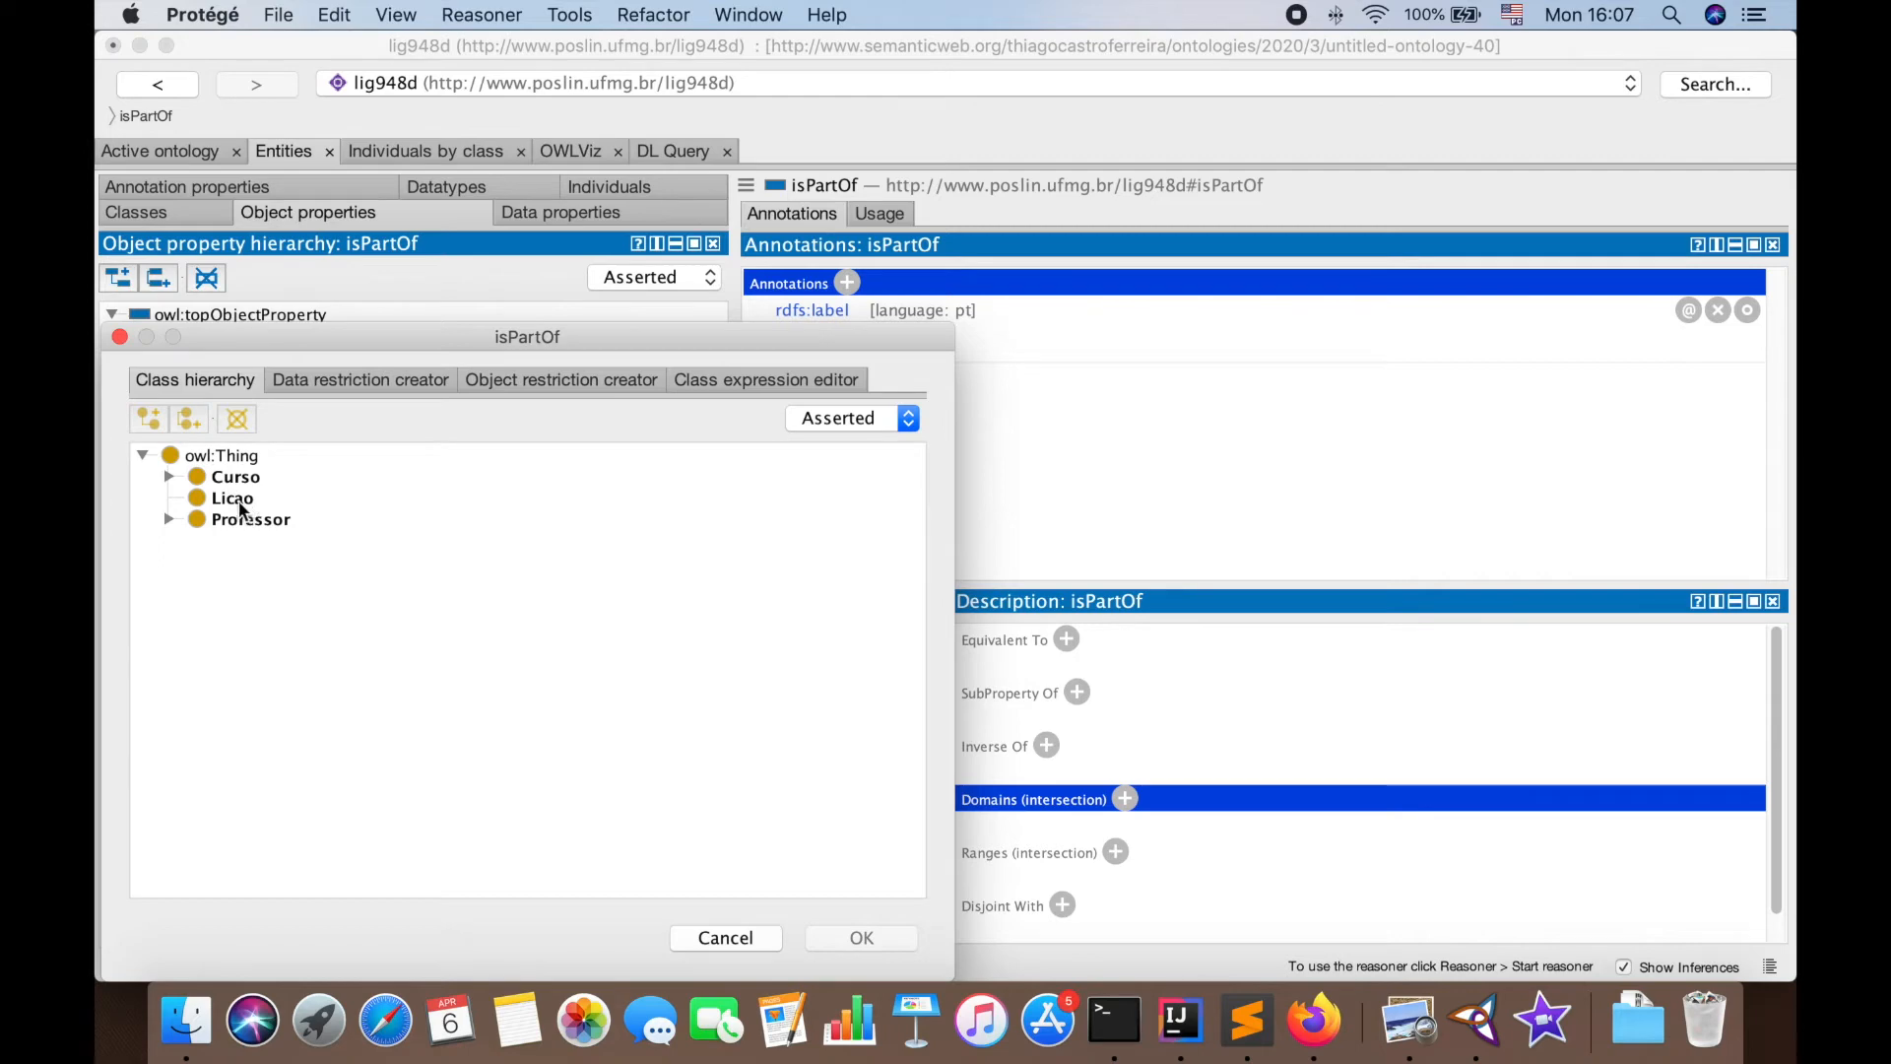
left_click(235, 498)
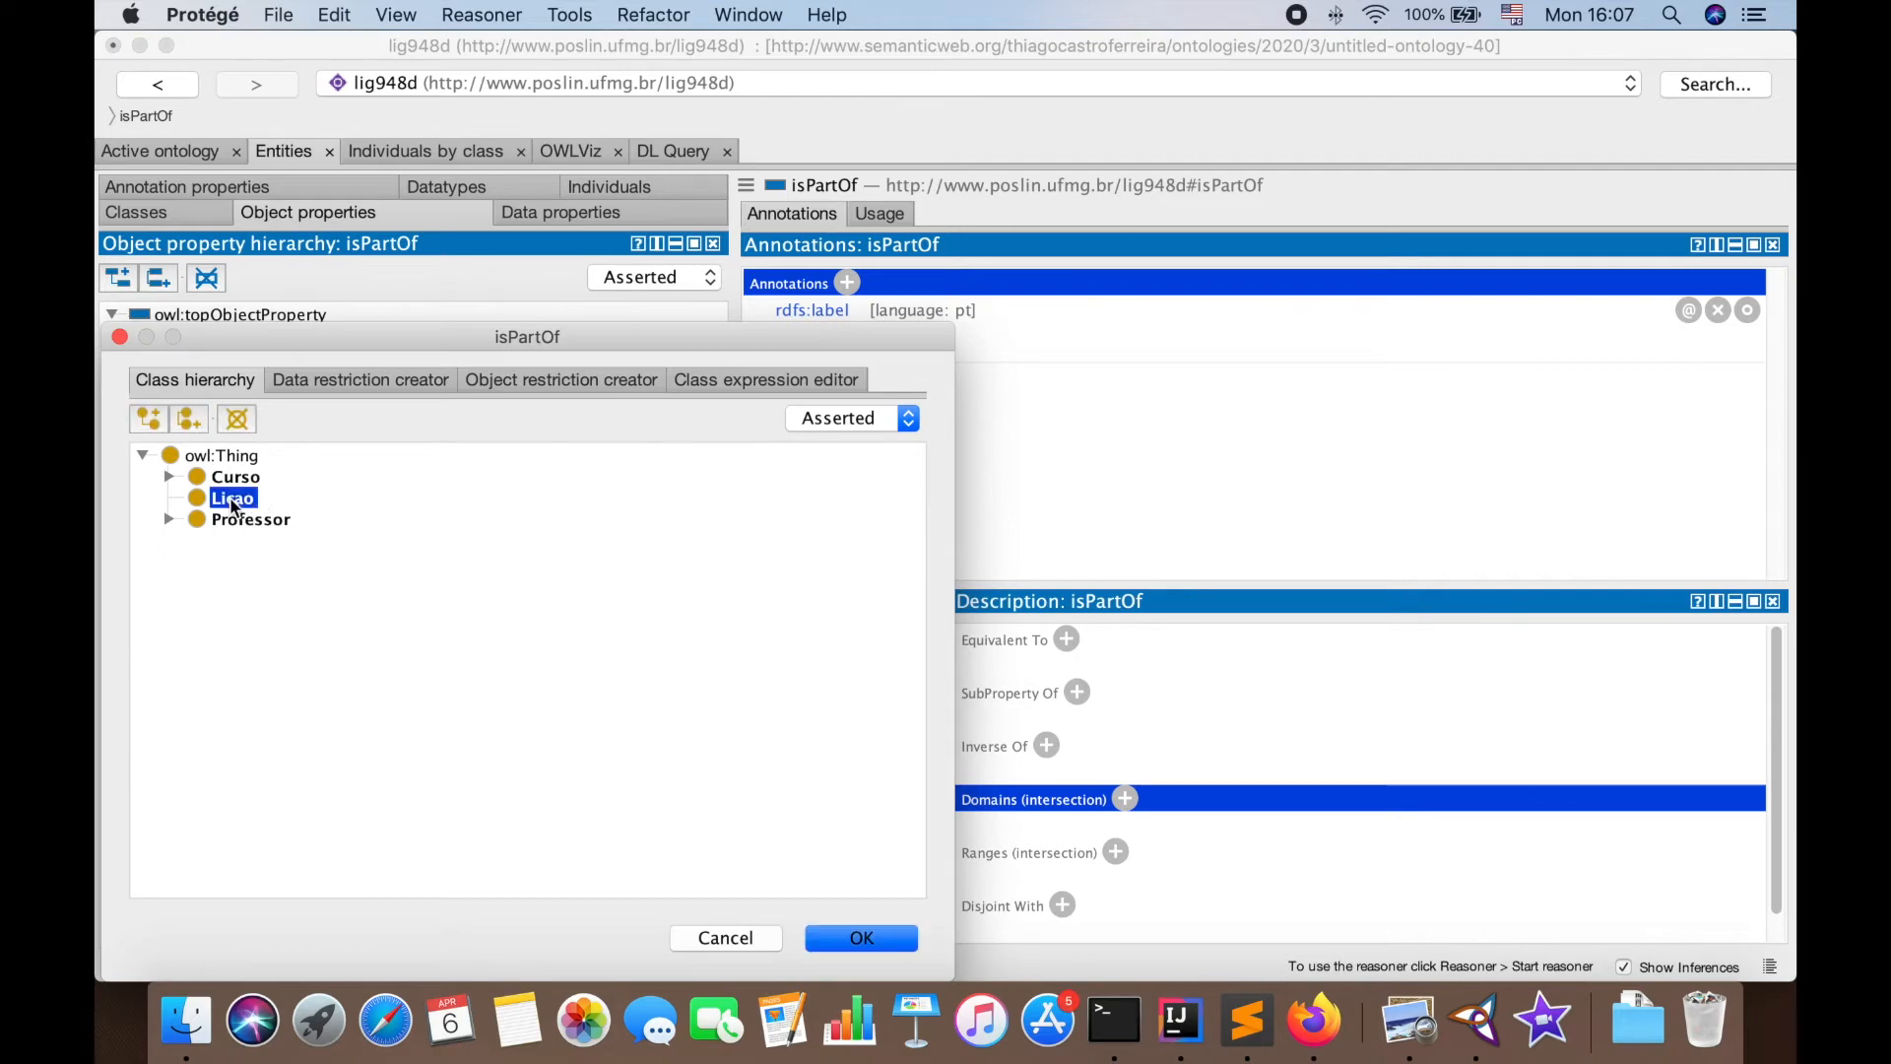
left_click(875, 938)
Set the Curso class as the range of the isPartOf property
scroll(1078, 794, "down", 1)
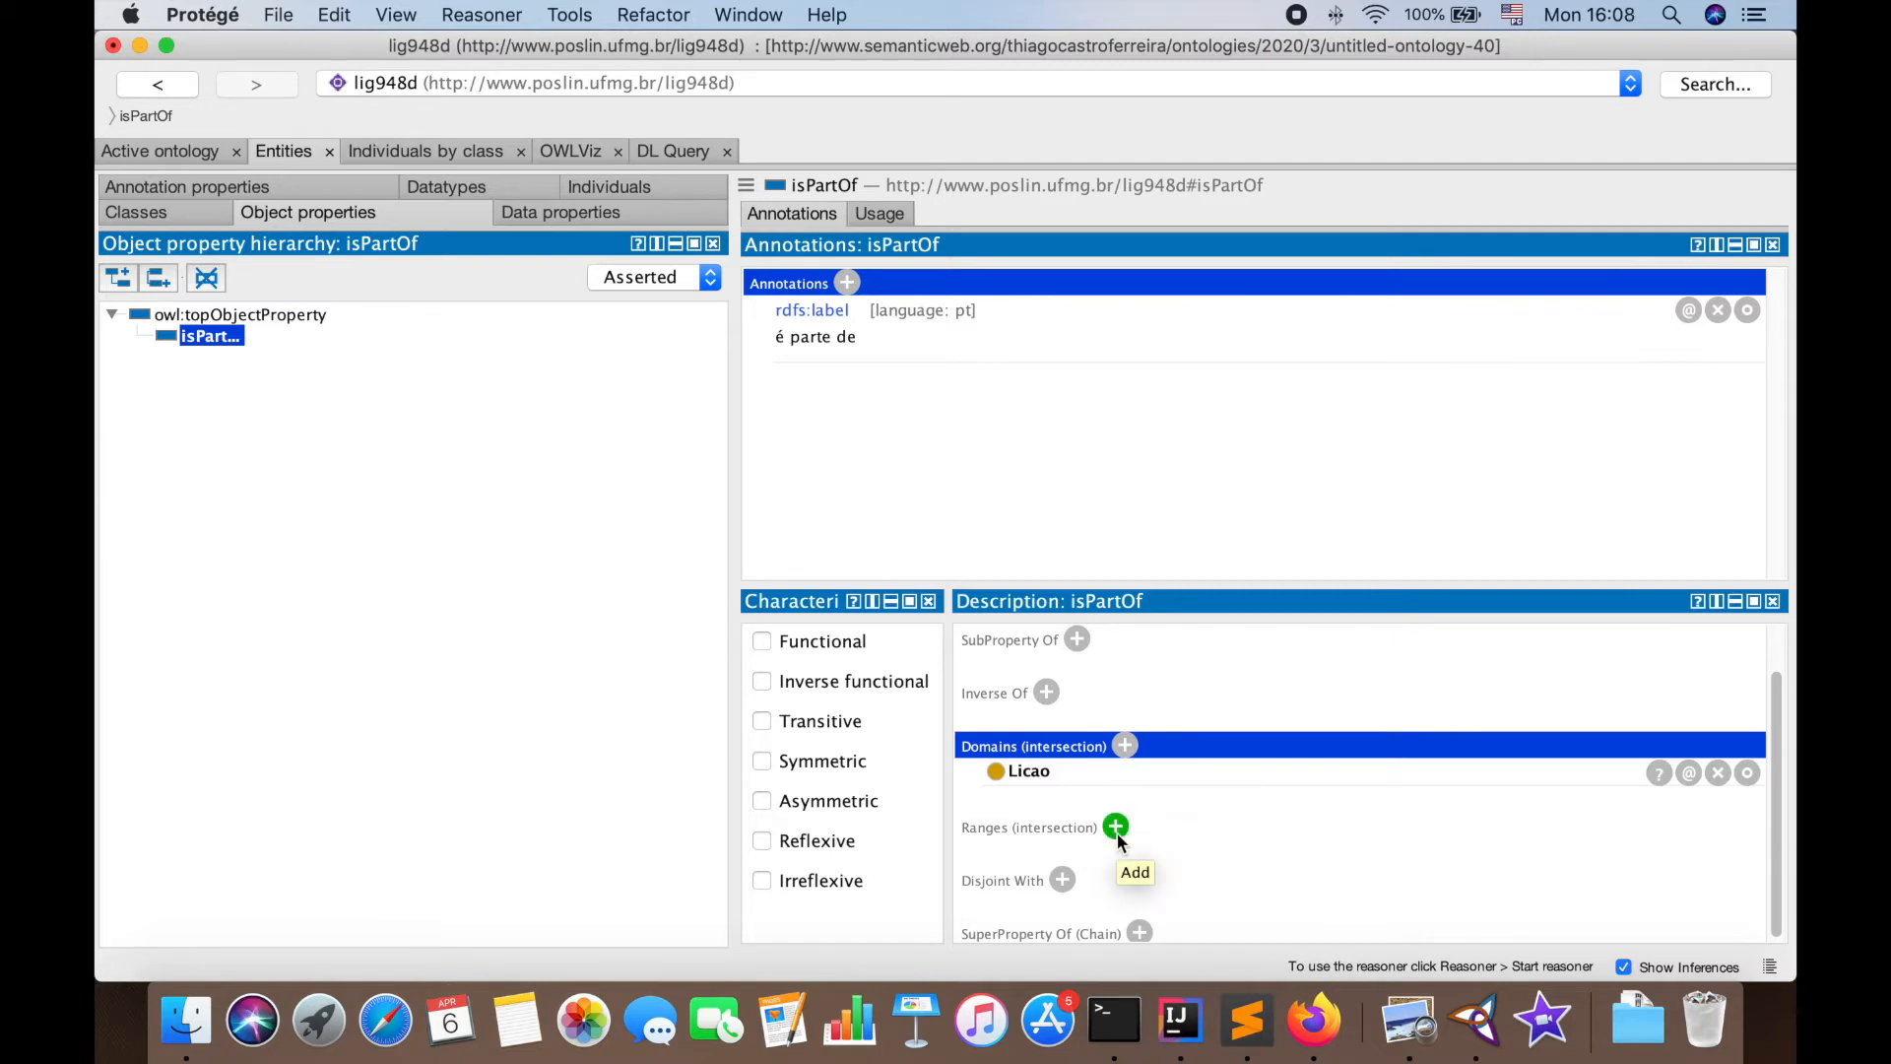
left_click(1115, 827)
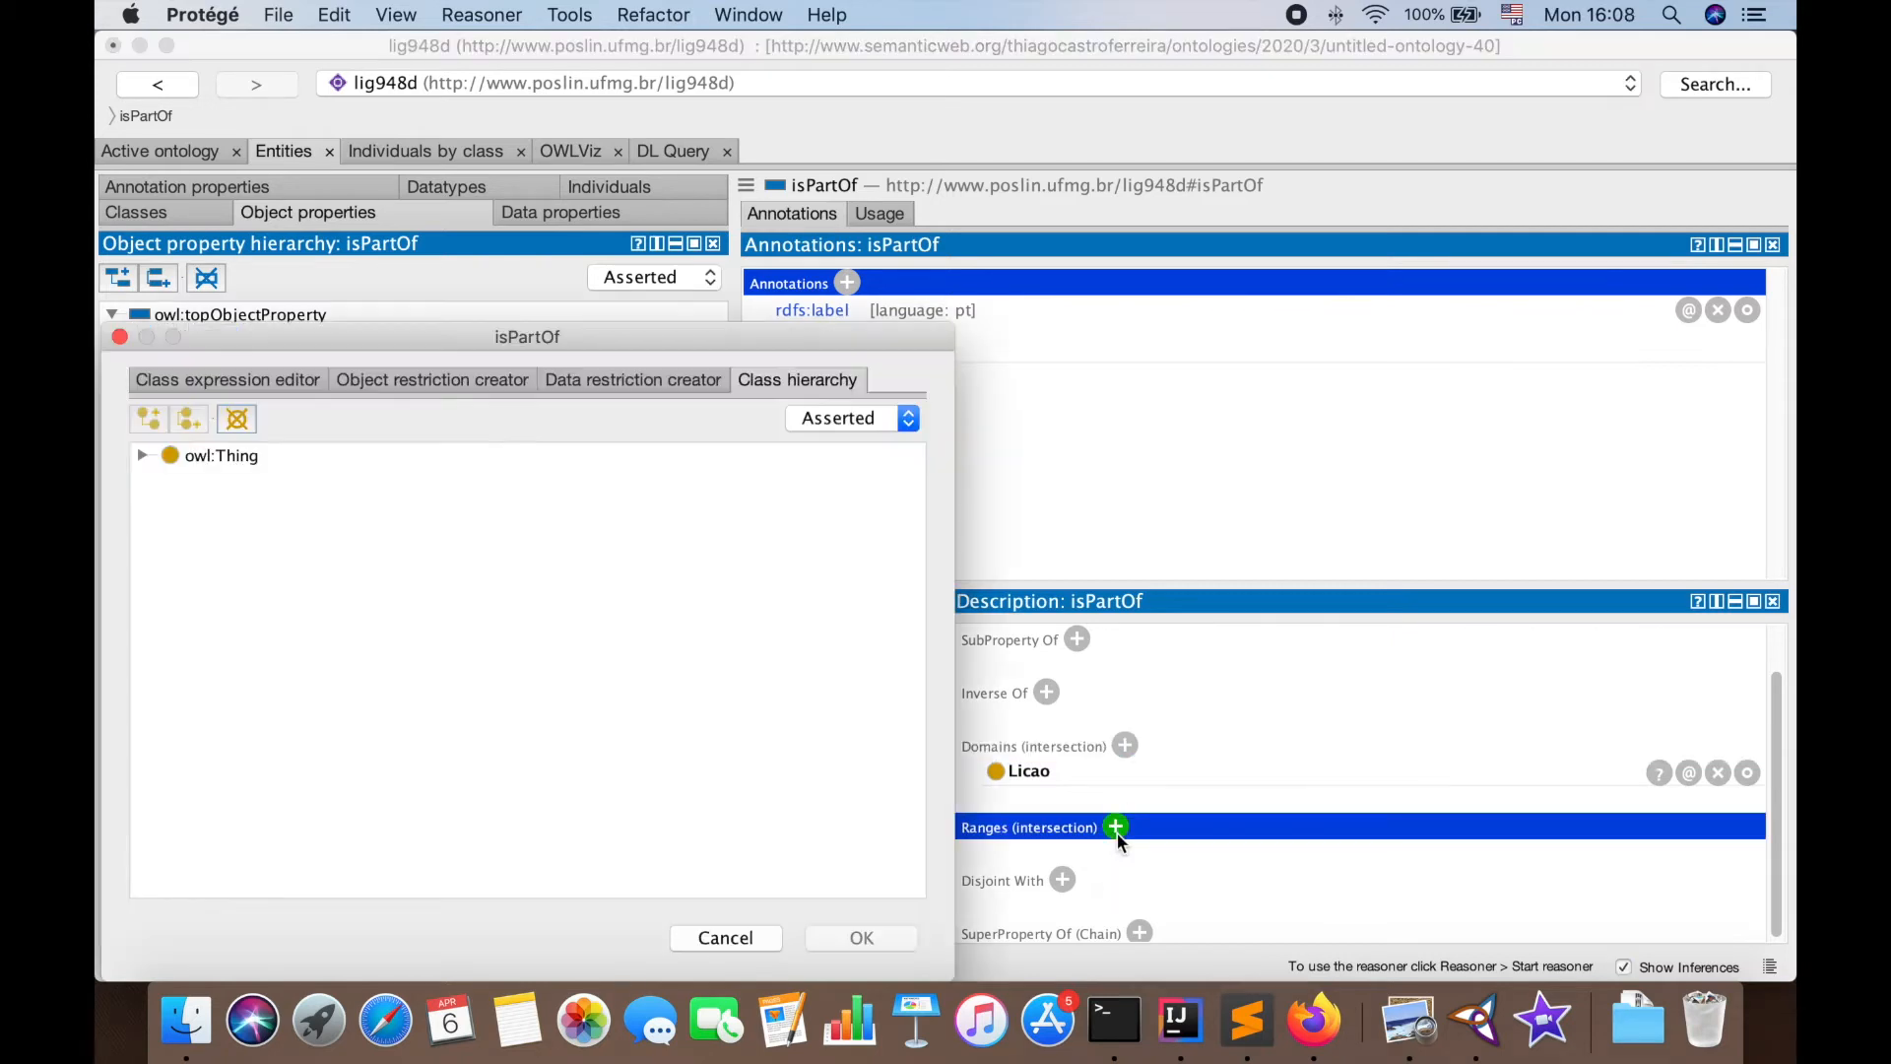
left_click(143, 455)
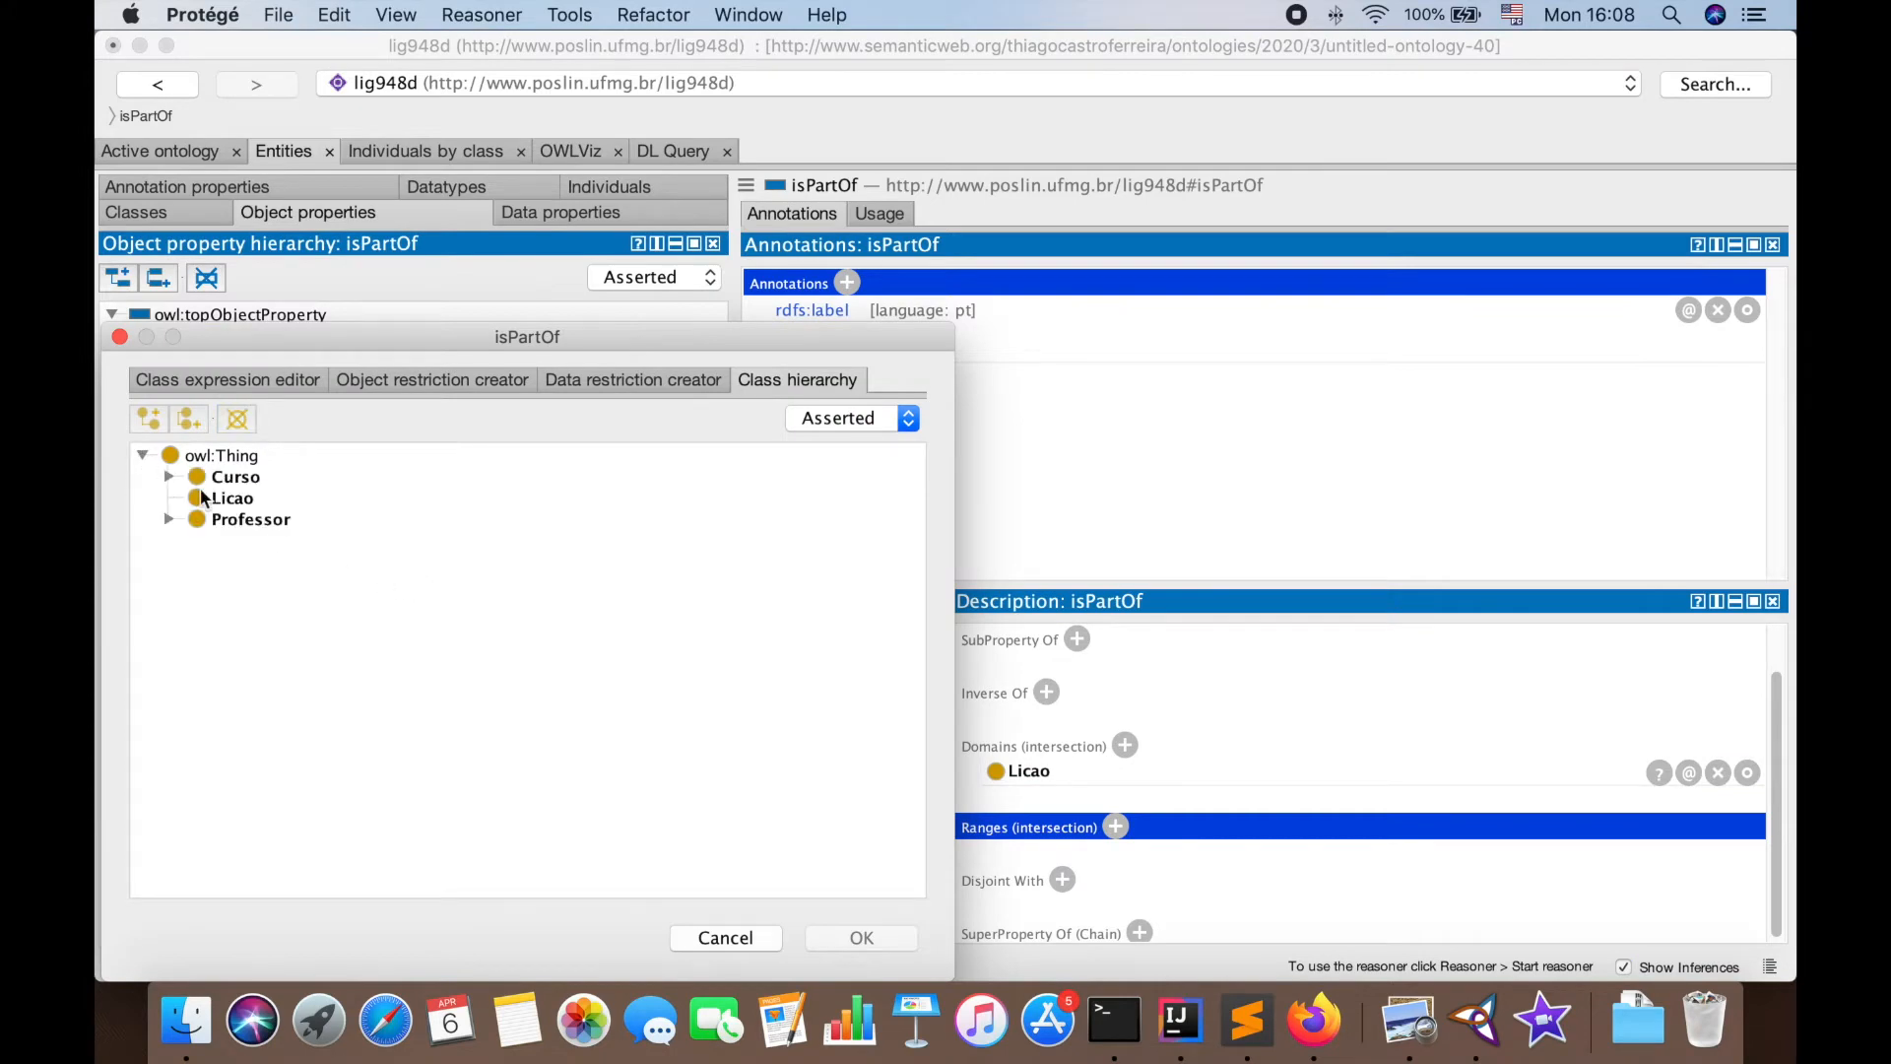
left_click(212, 477)
left_click(865, 939)
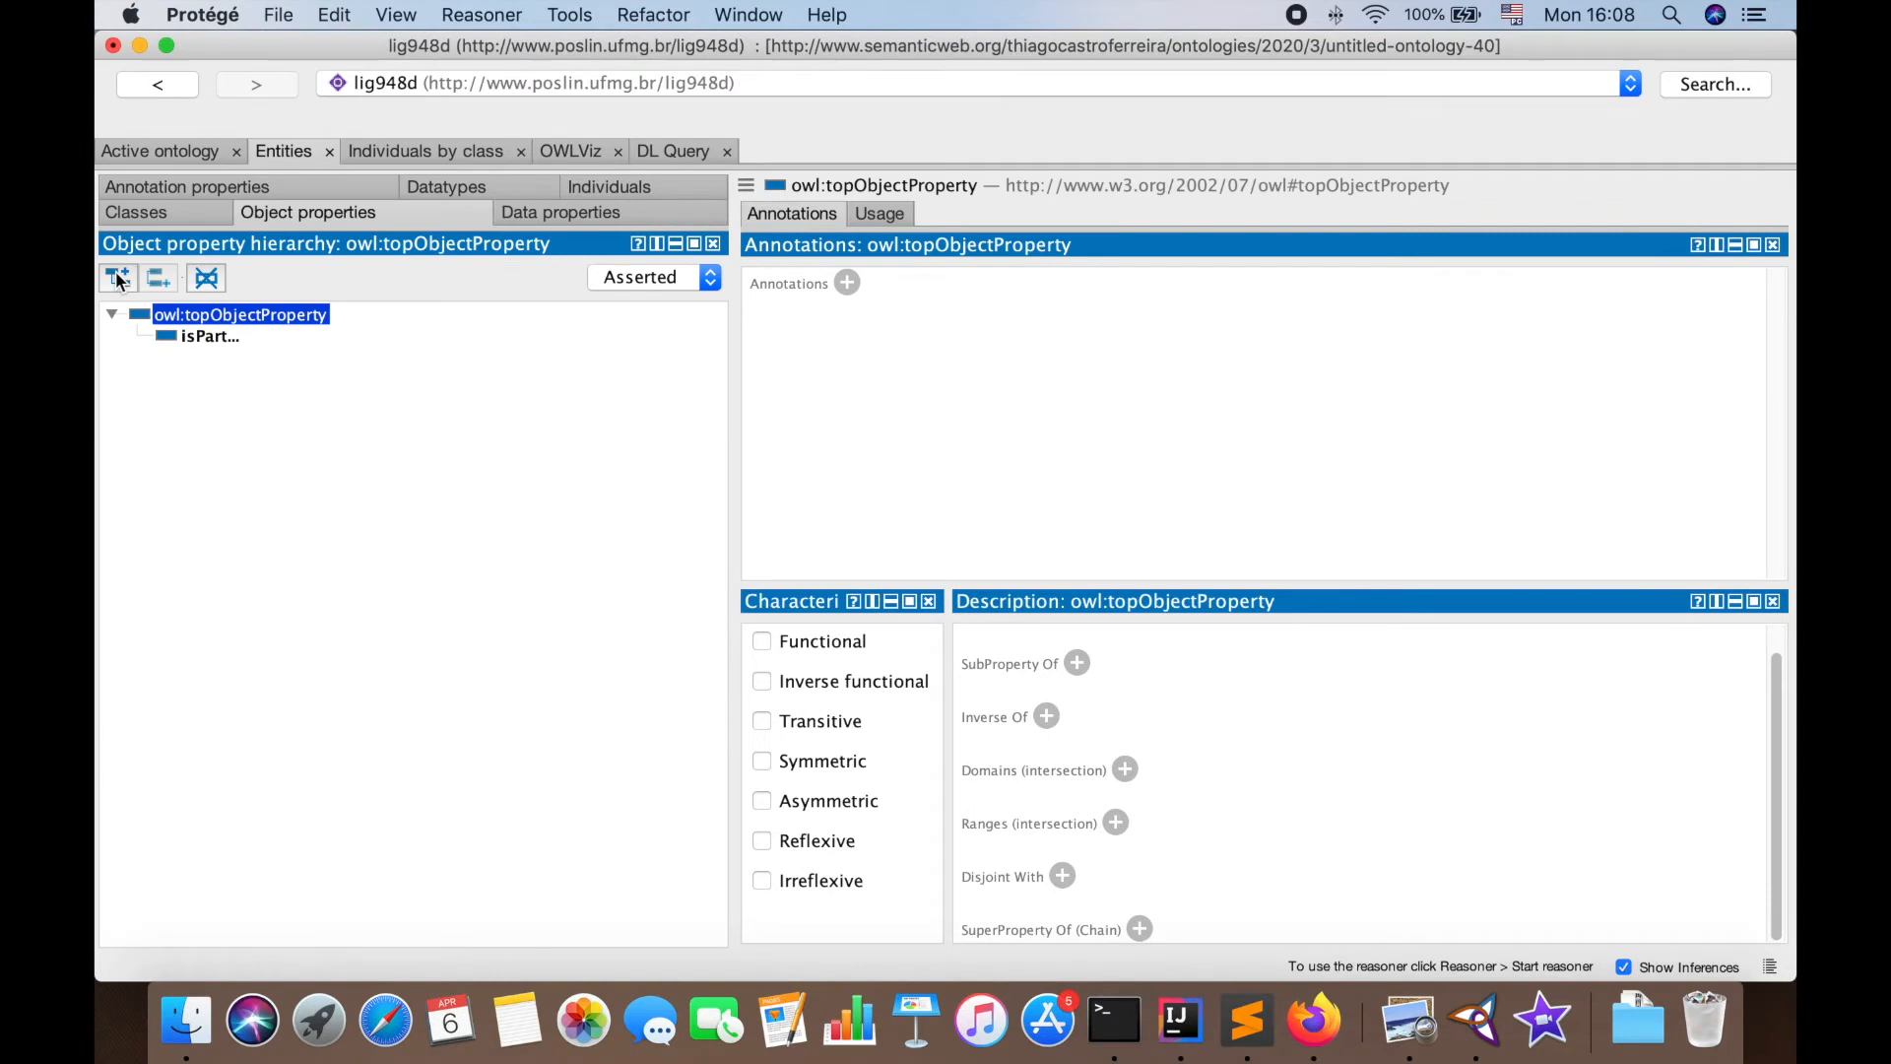
Create an object property named isOrganizedBy under owl:topObjectProperty
left_click(118, 277)
type("is")
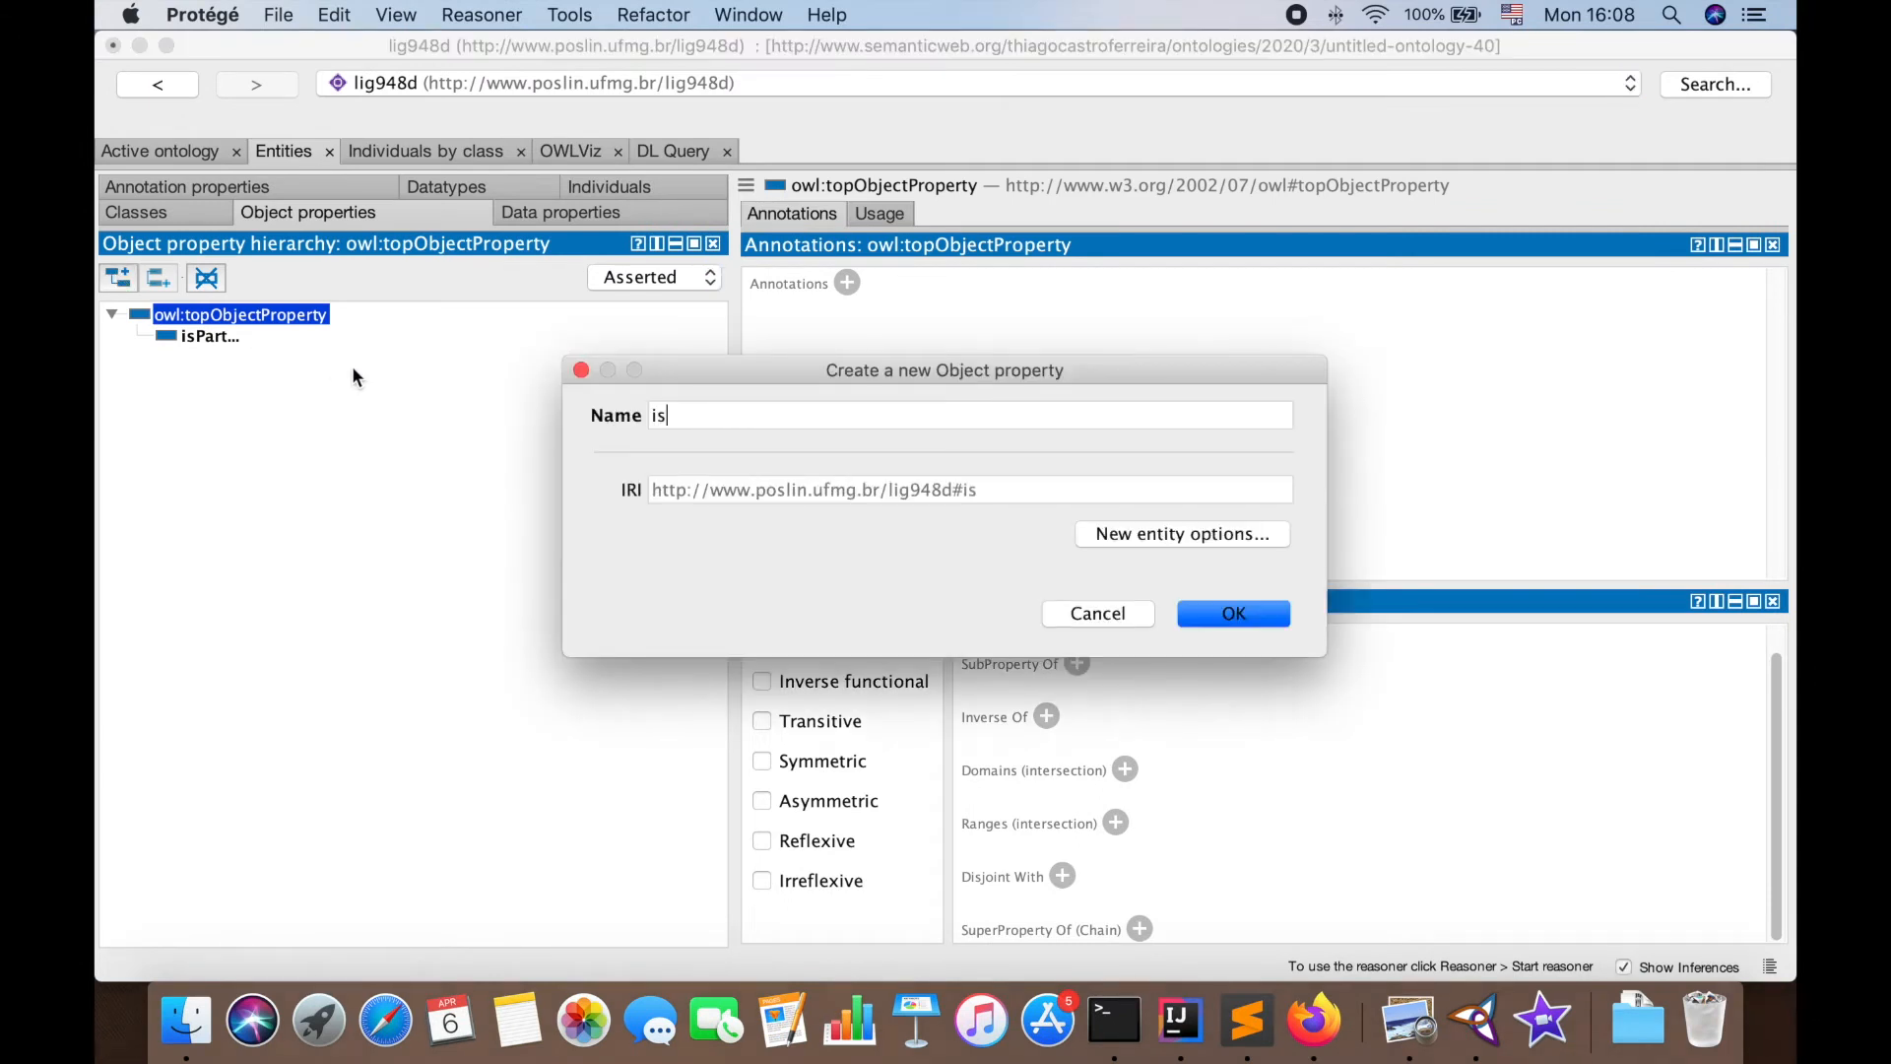
type("OrganizedBy")
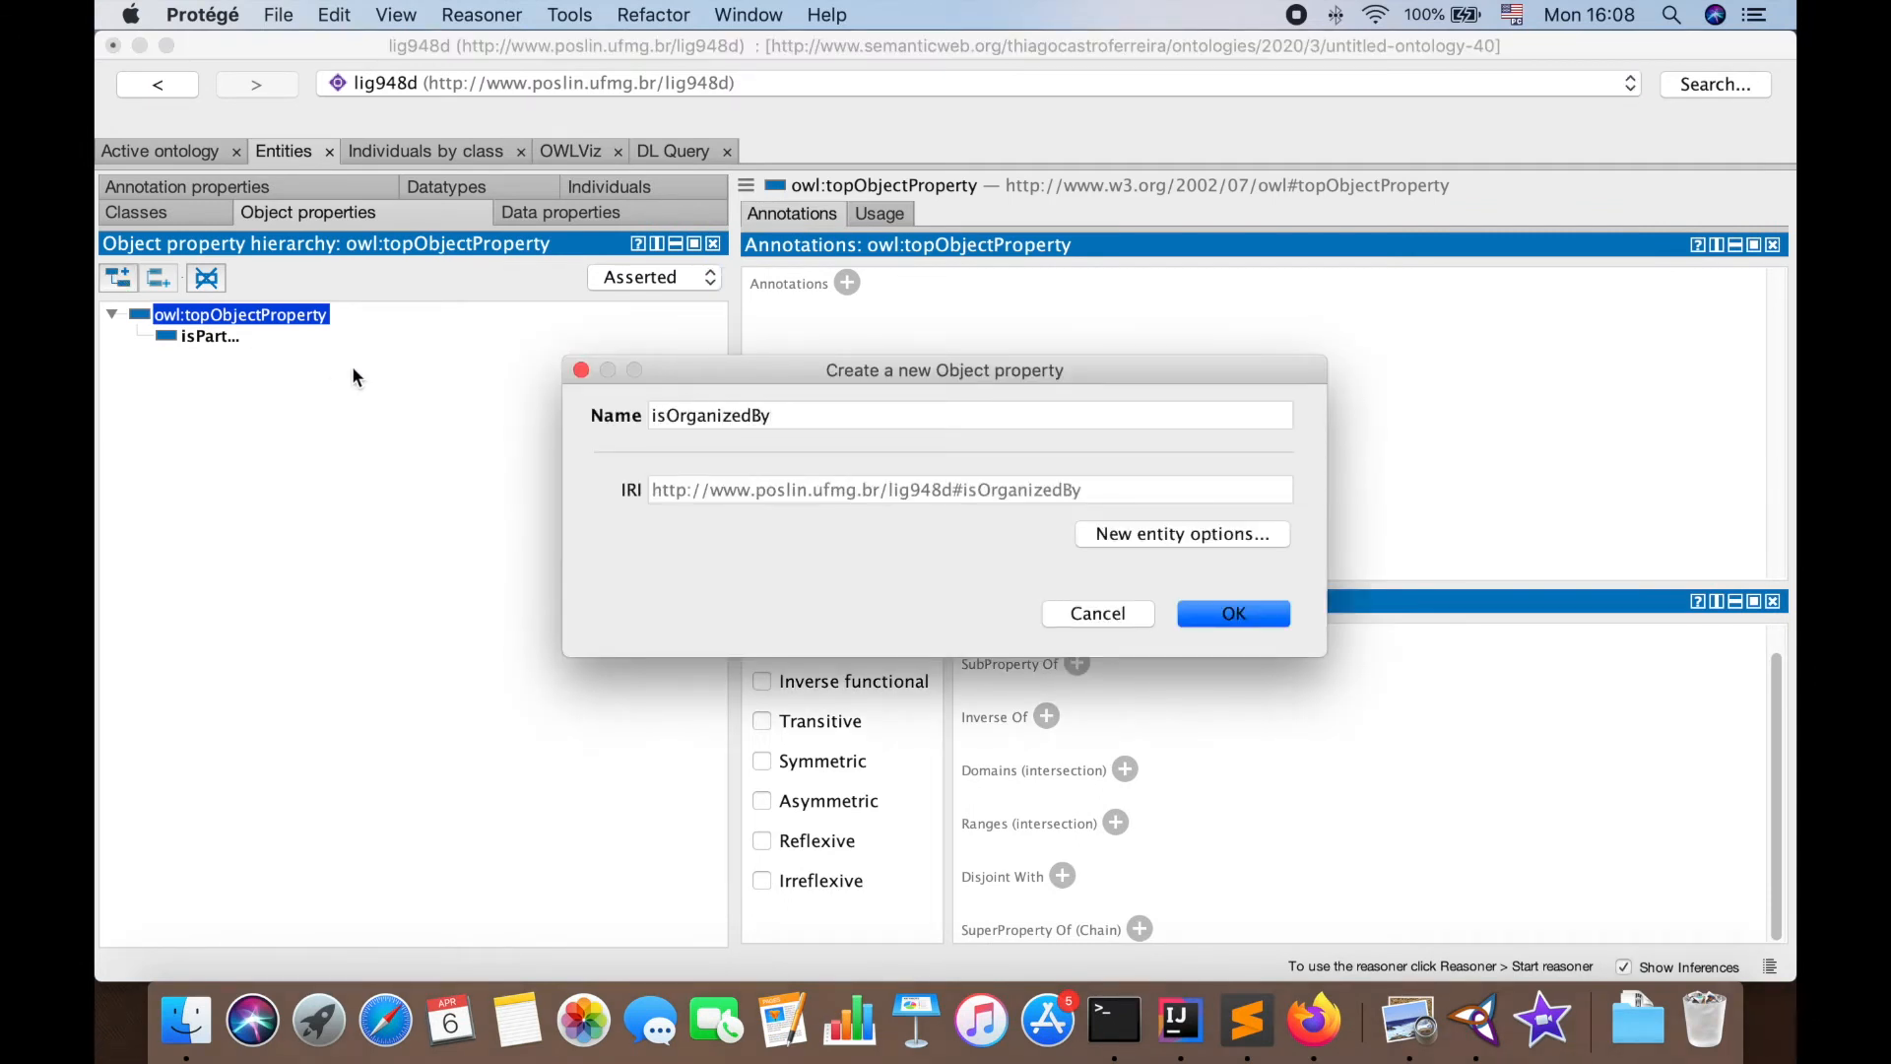
key("Return")
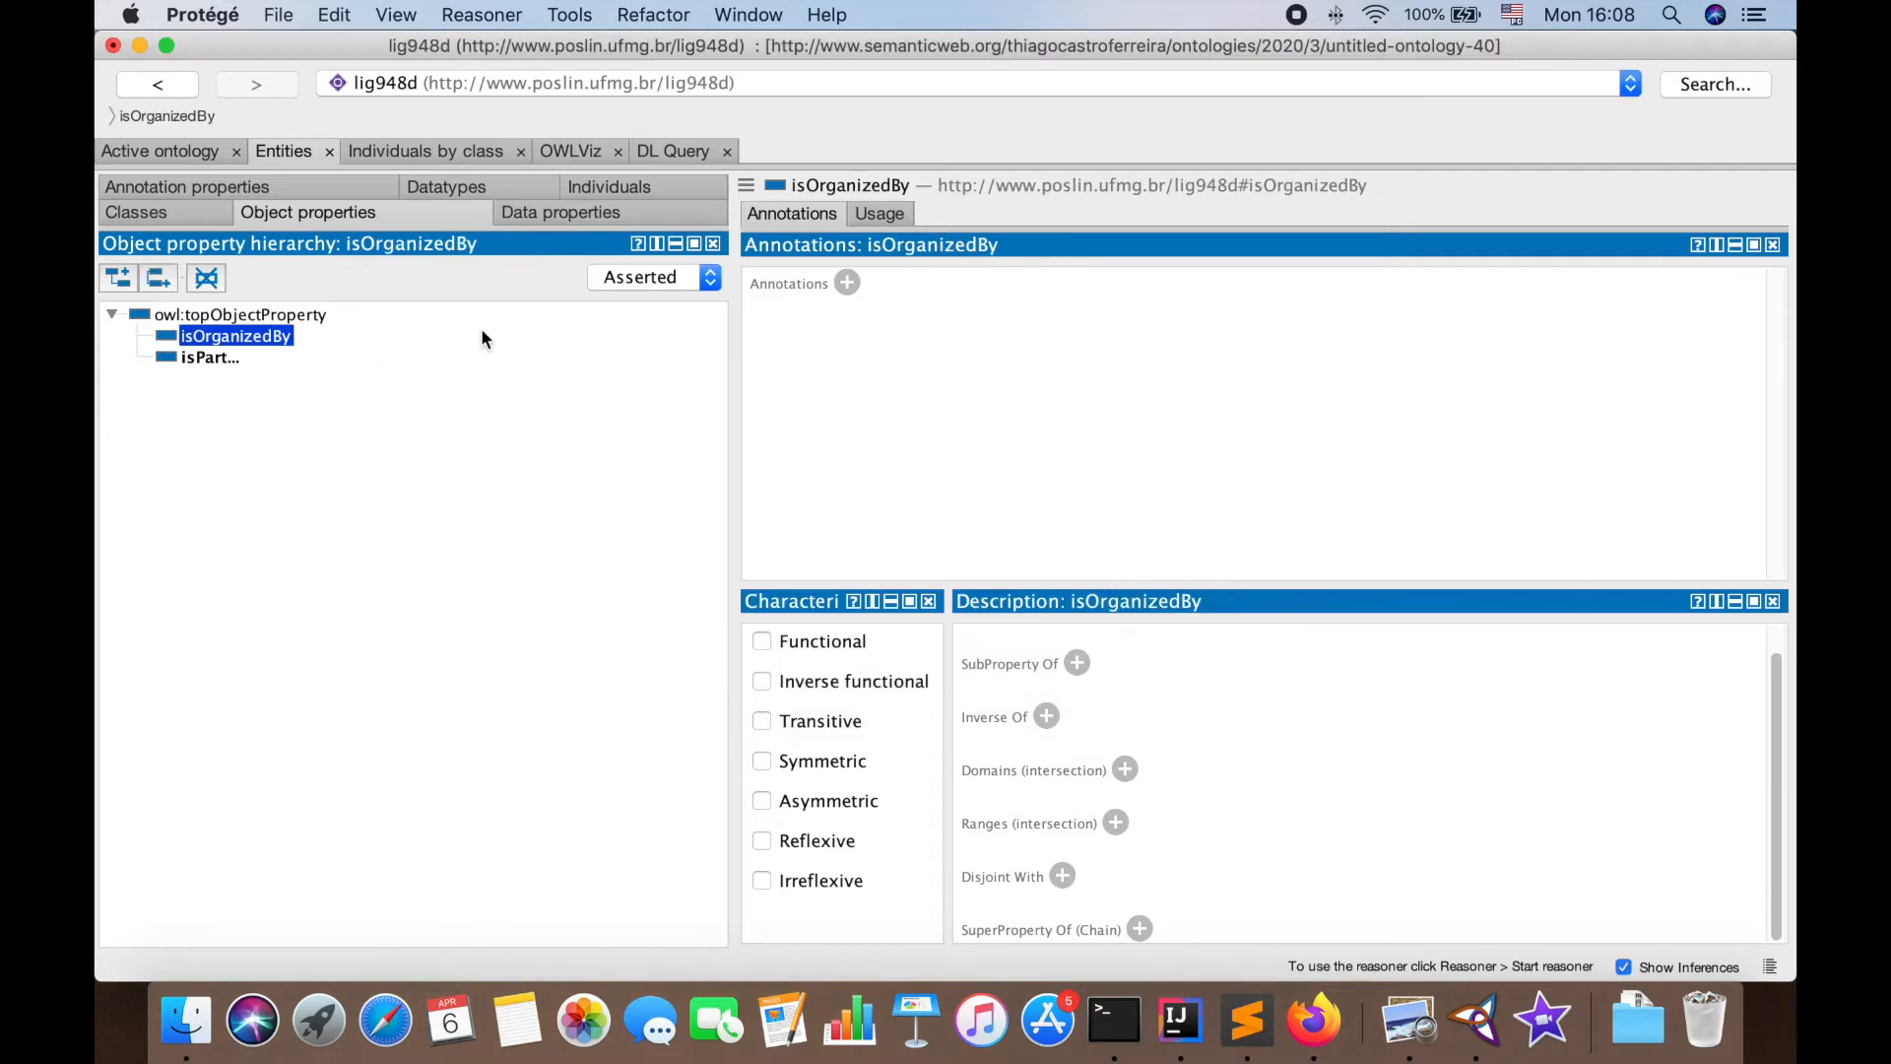
Add an rdfs:label annotation "é organizado por" with language pt to the isOrganizedBy property
left_click(847, 283)
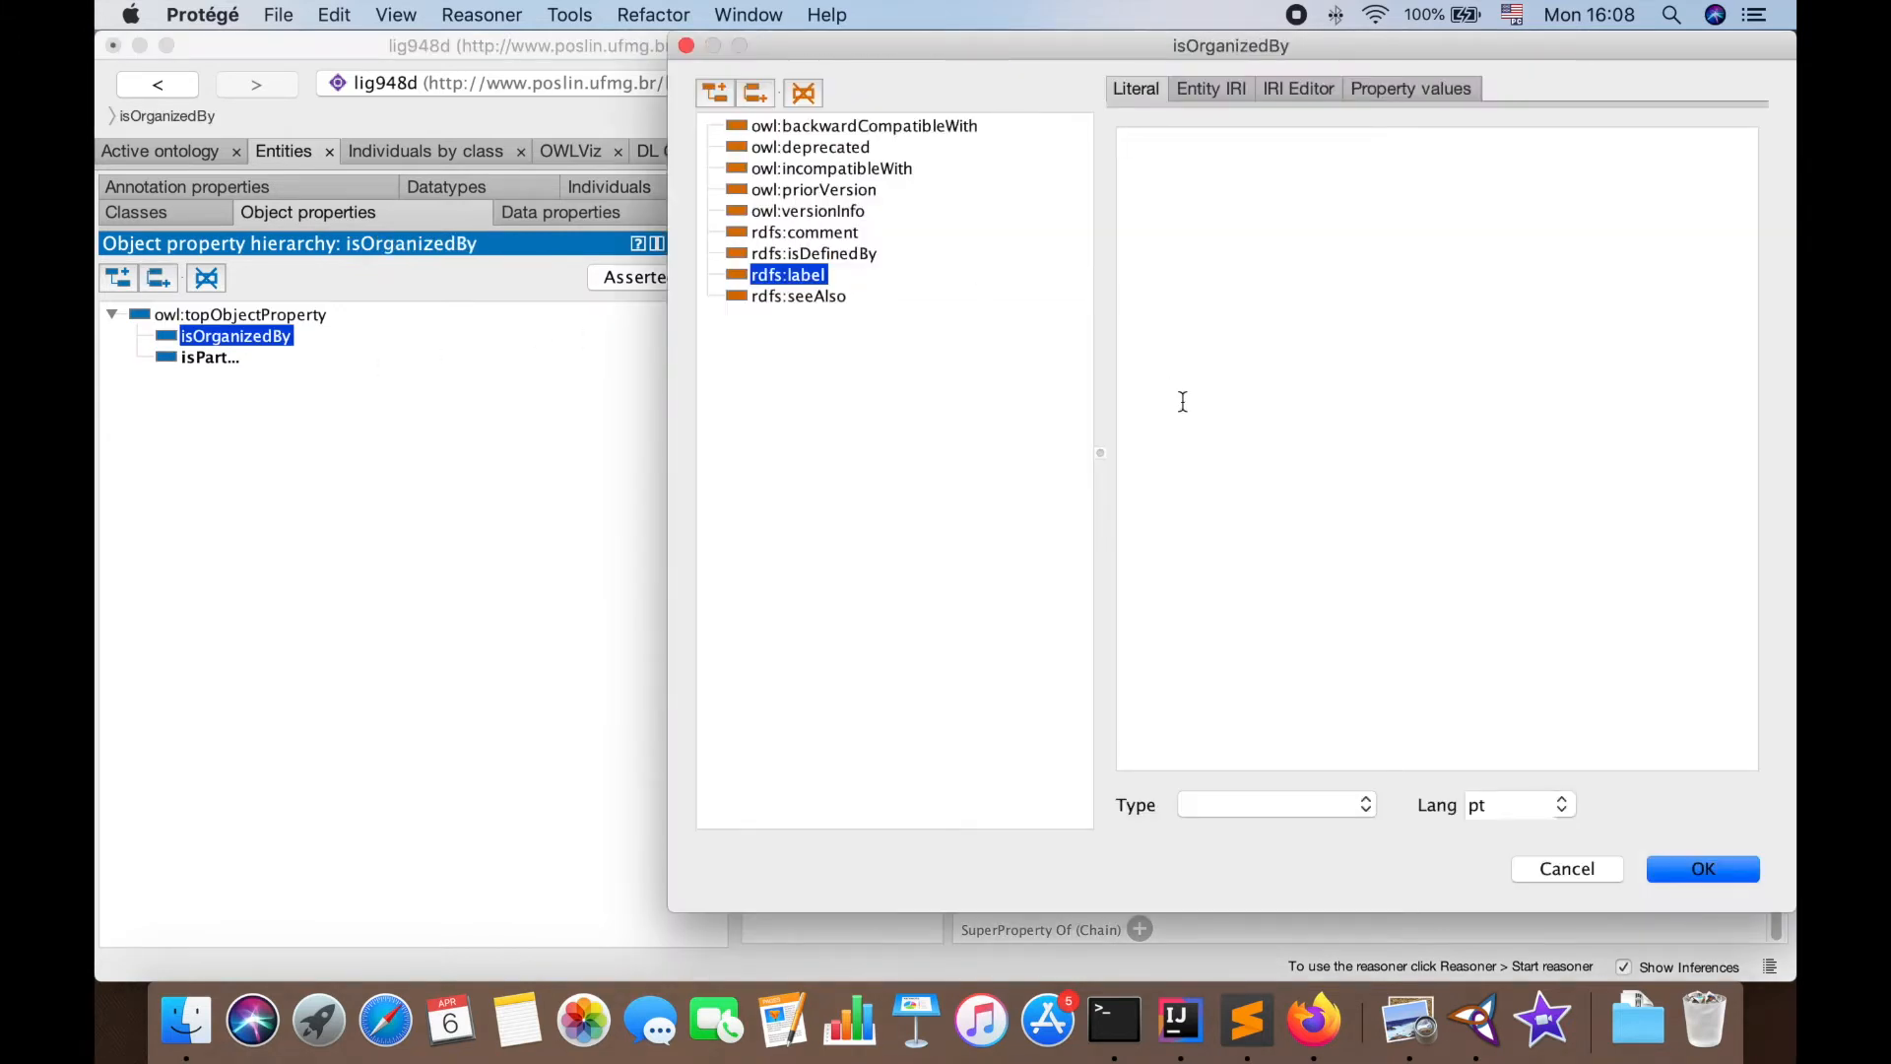
type("é p")
key("BackSpace")
type("organizado por")
key("Return")
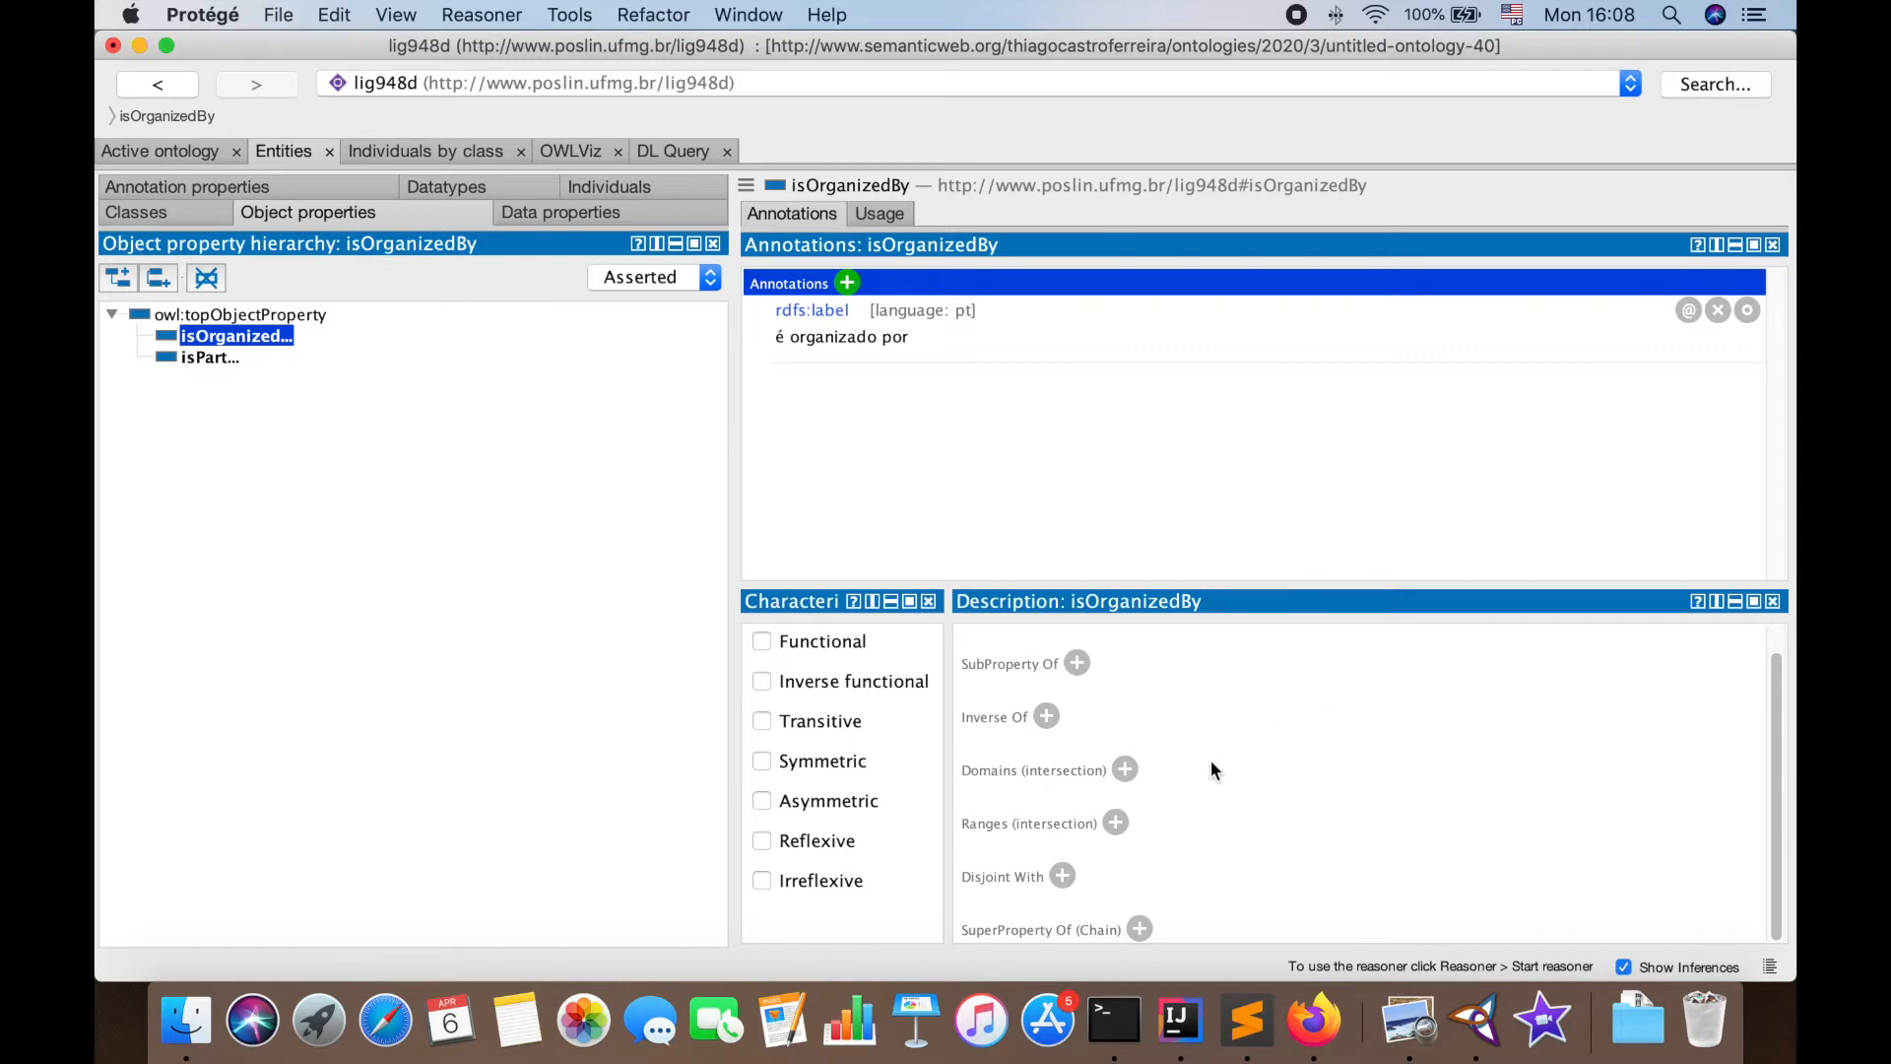
Set Professor as the domain and Curso as the range of the isOrganizedBy property
left_click(1125, 770)
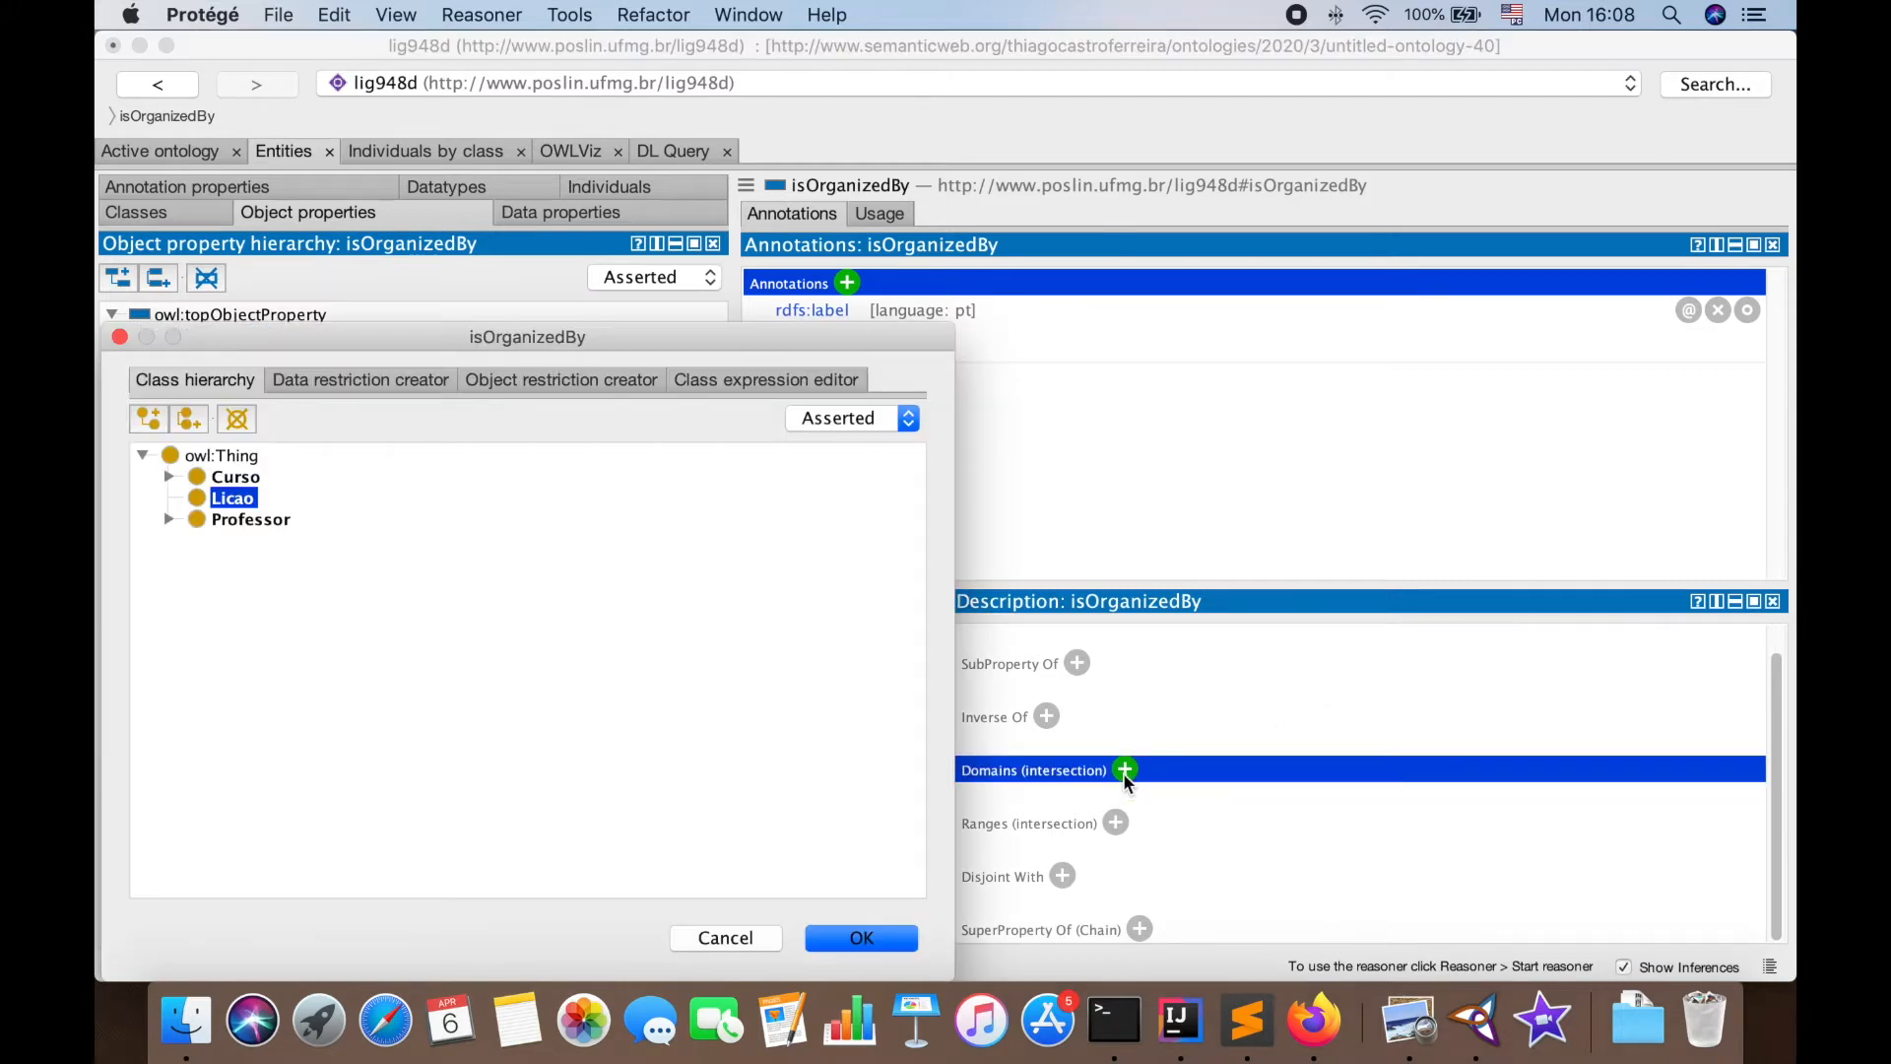
left_click(252, 520)
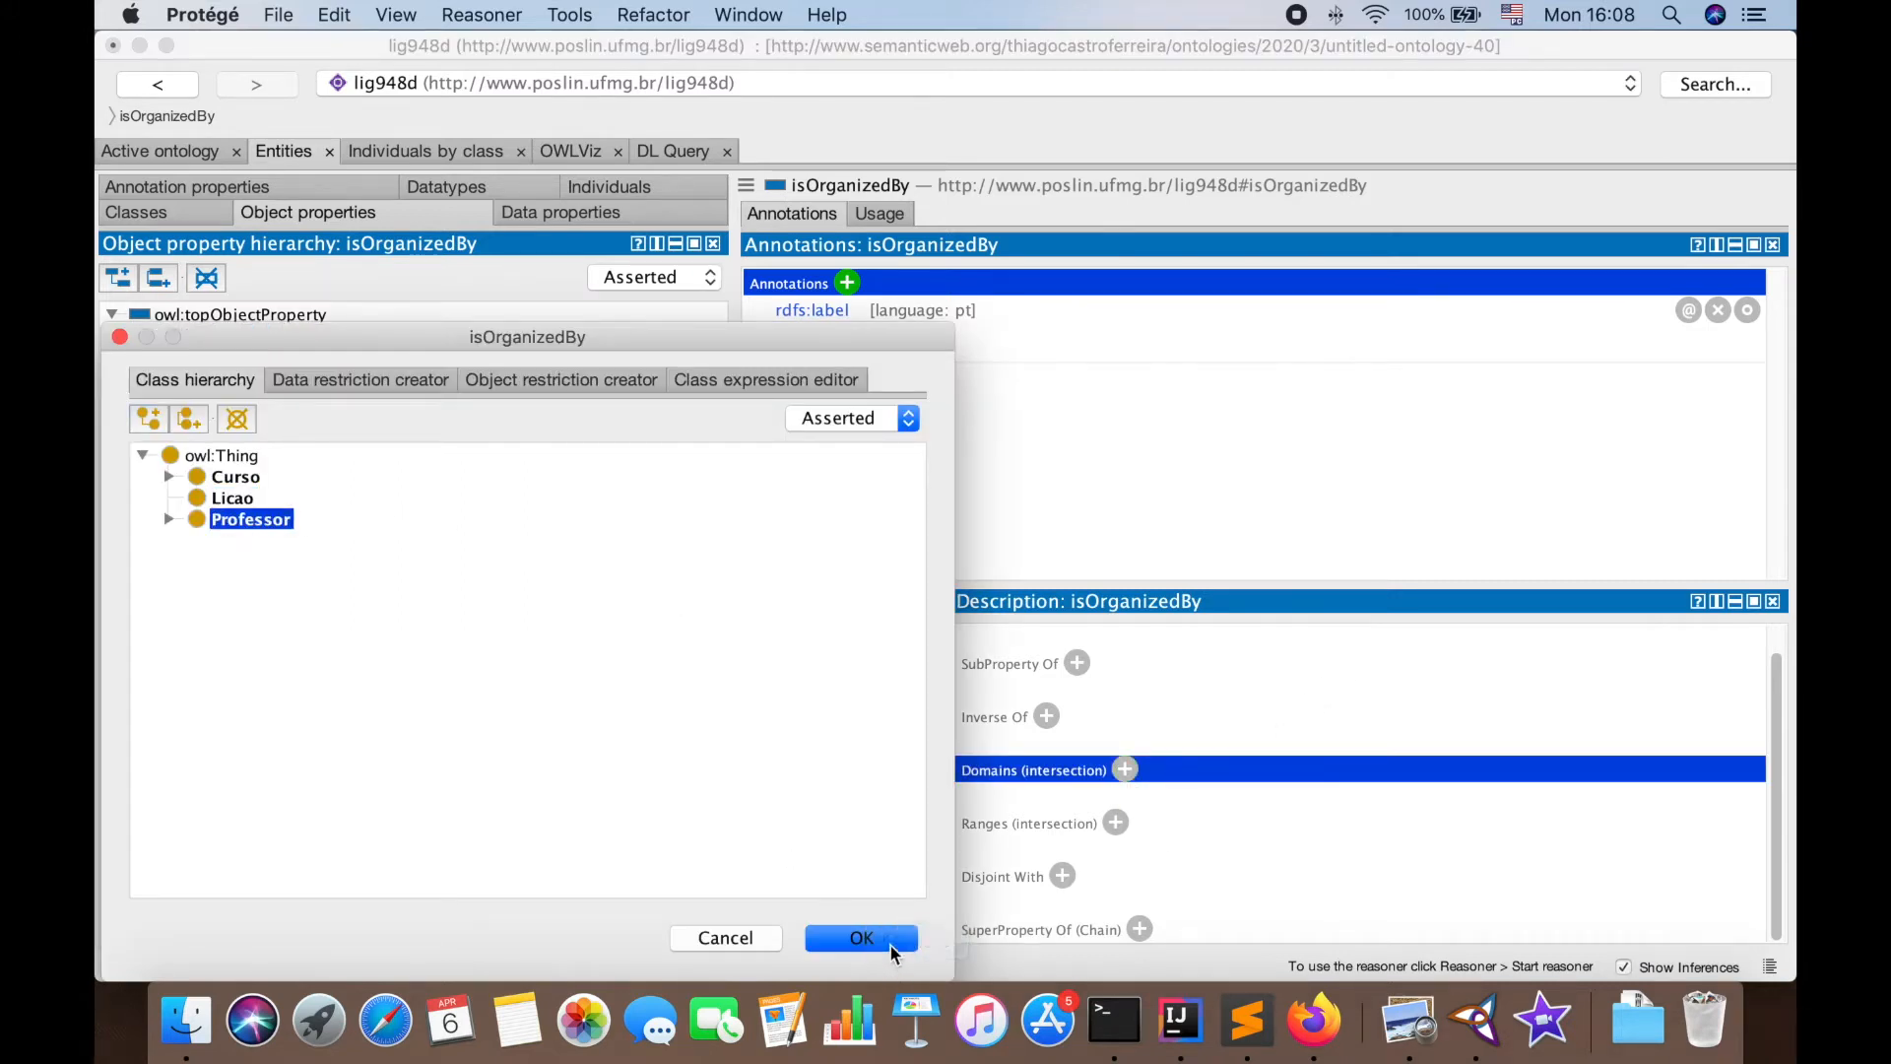
left_click(889, 949)
left_click(1116, 822)
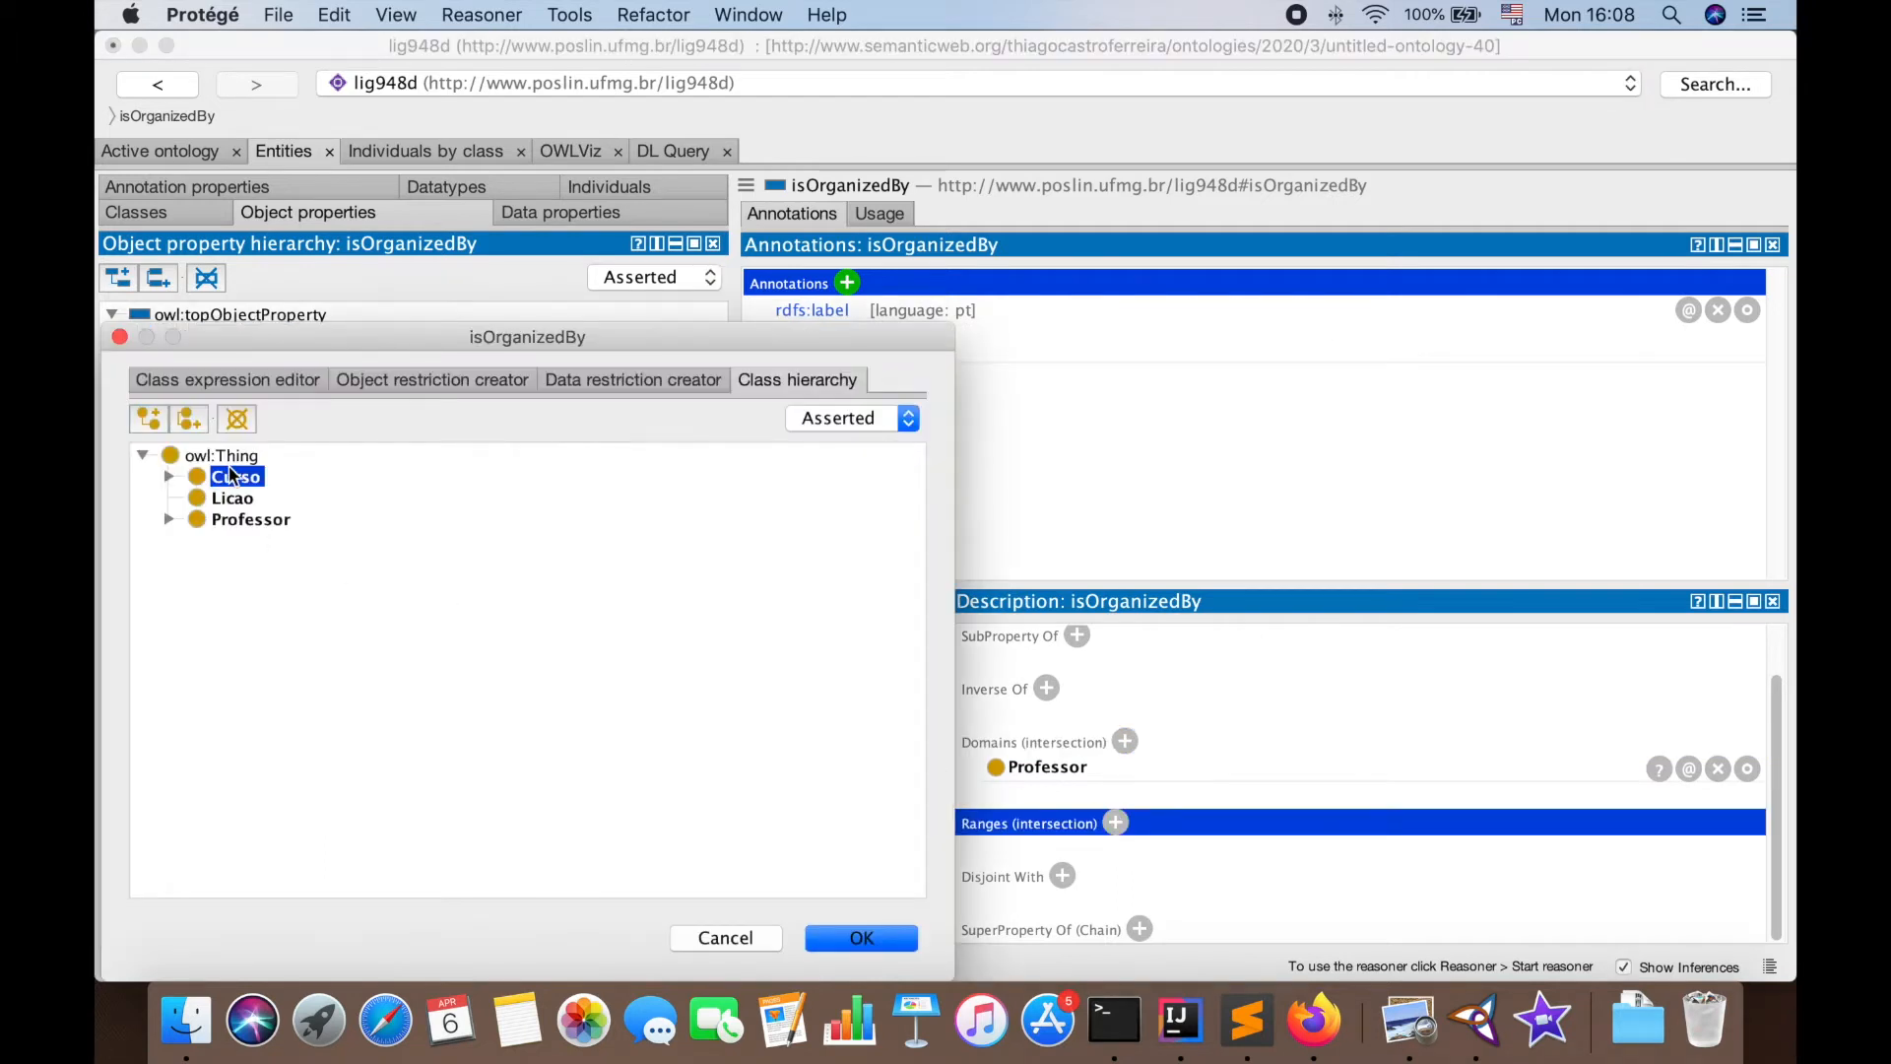
left_click(873, 938)
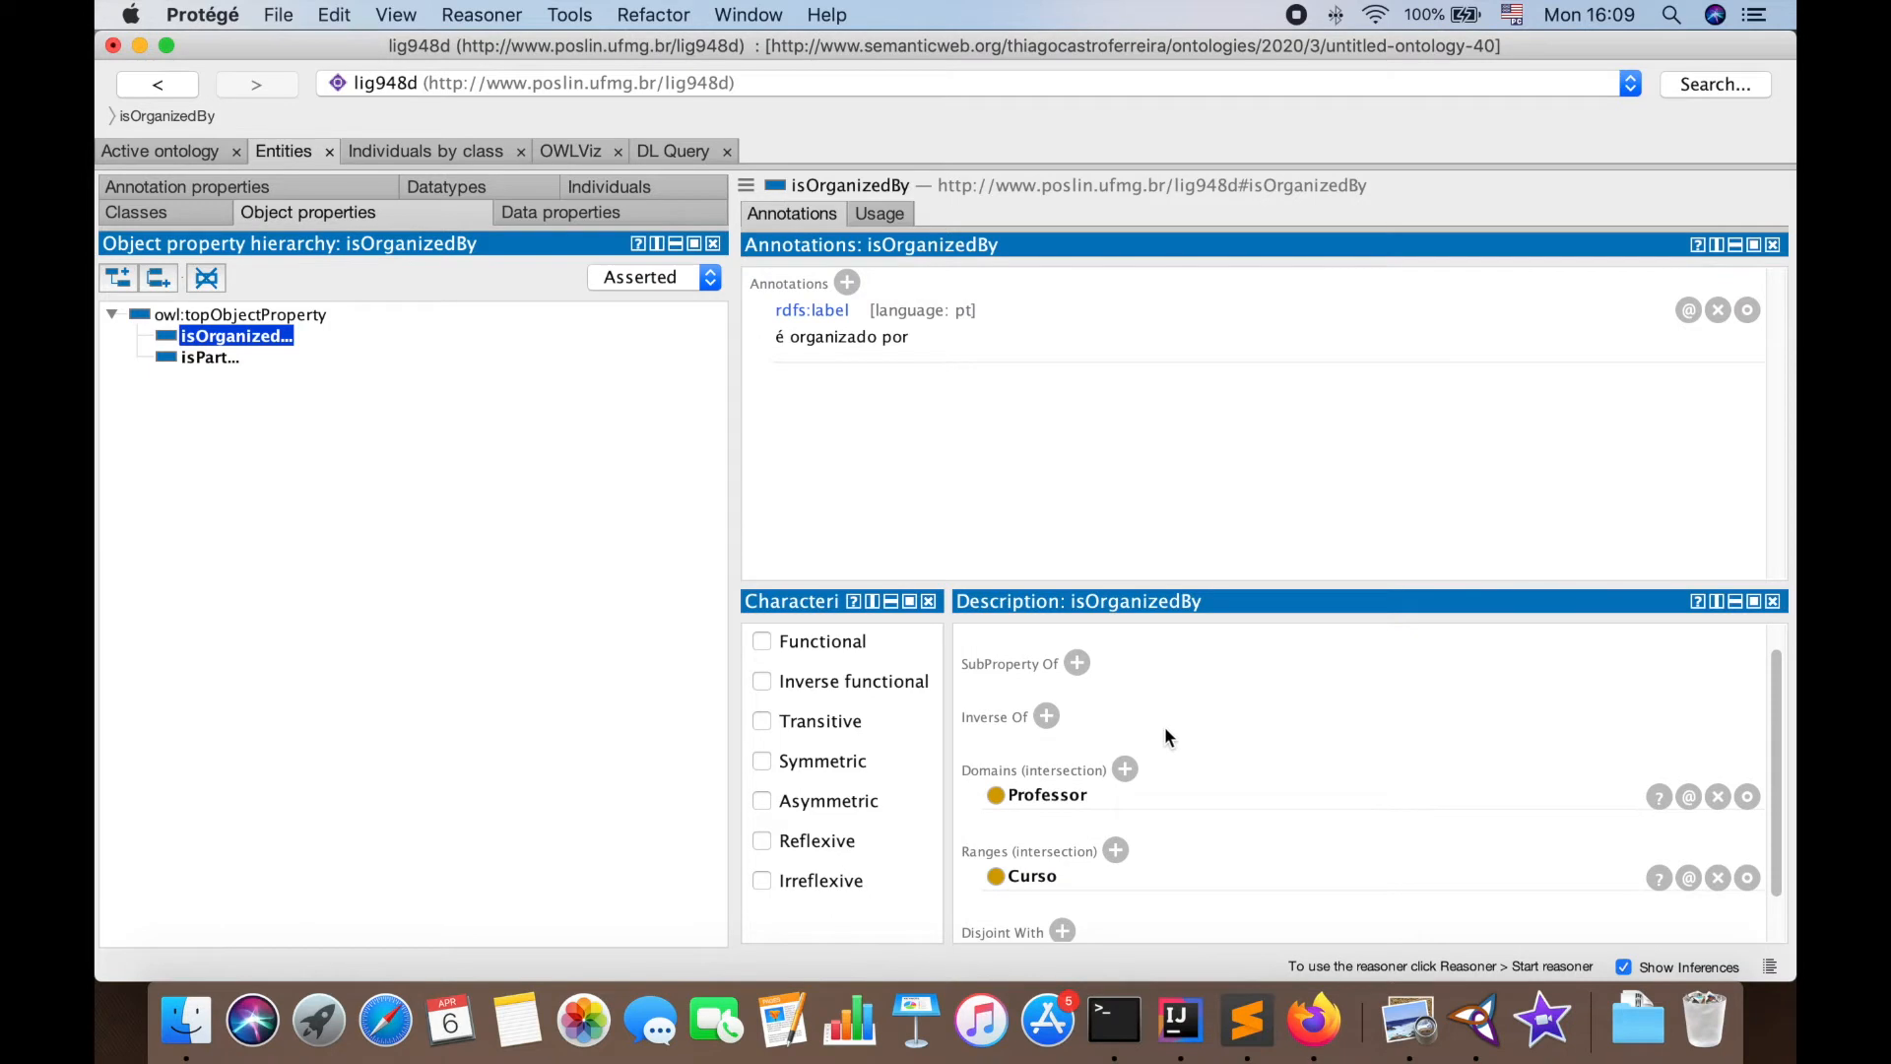
Add Curso as a domain of the isOrganizedBy property and remove the Professor domain
left_click(1124, 769)
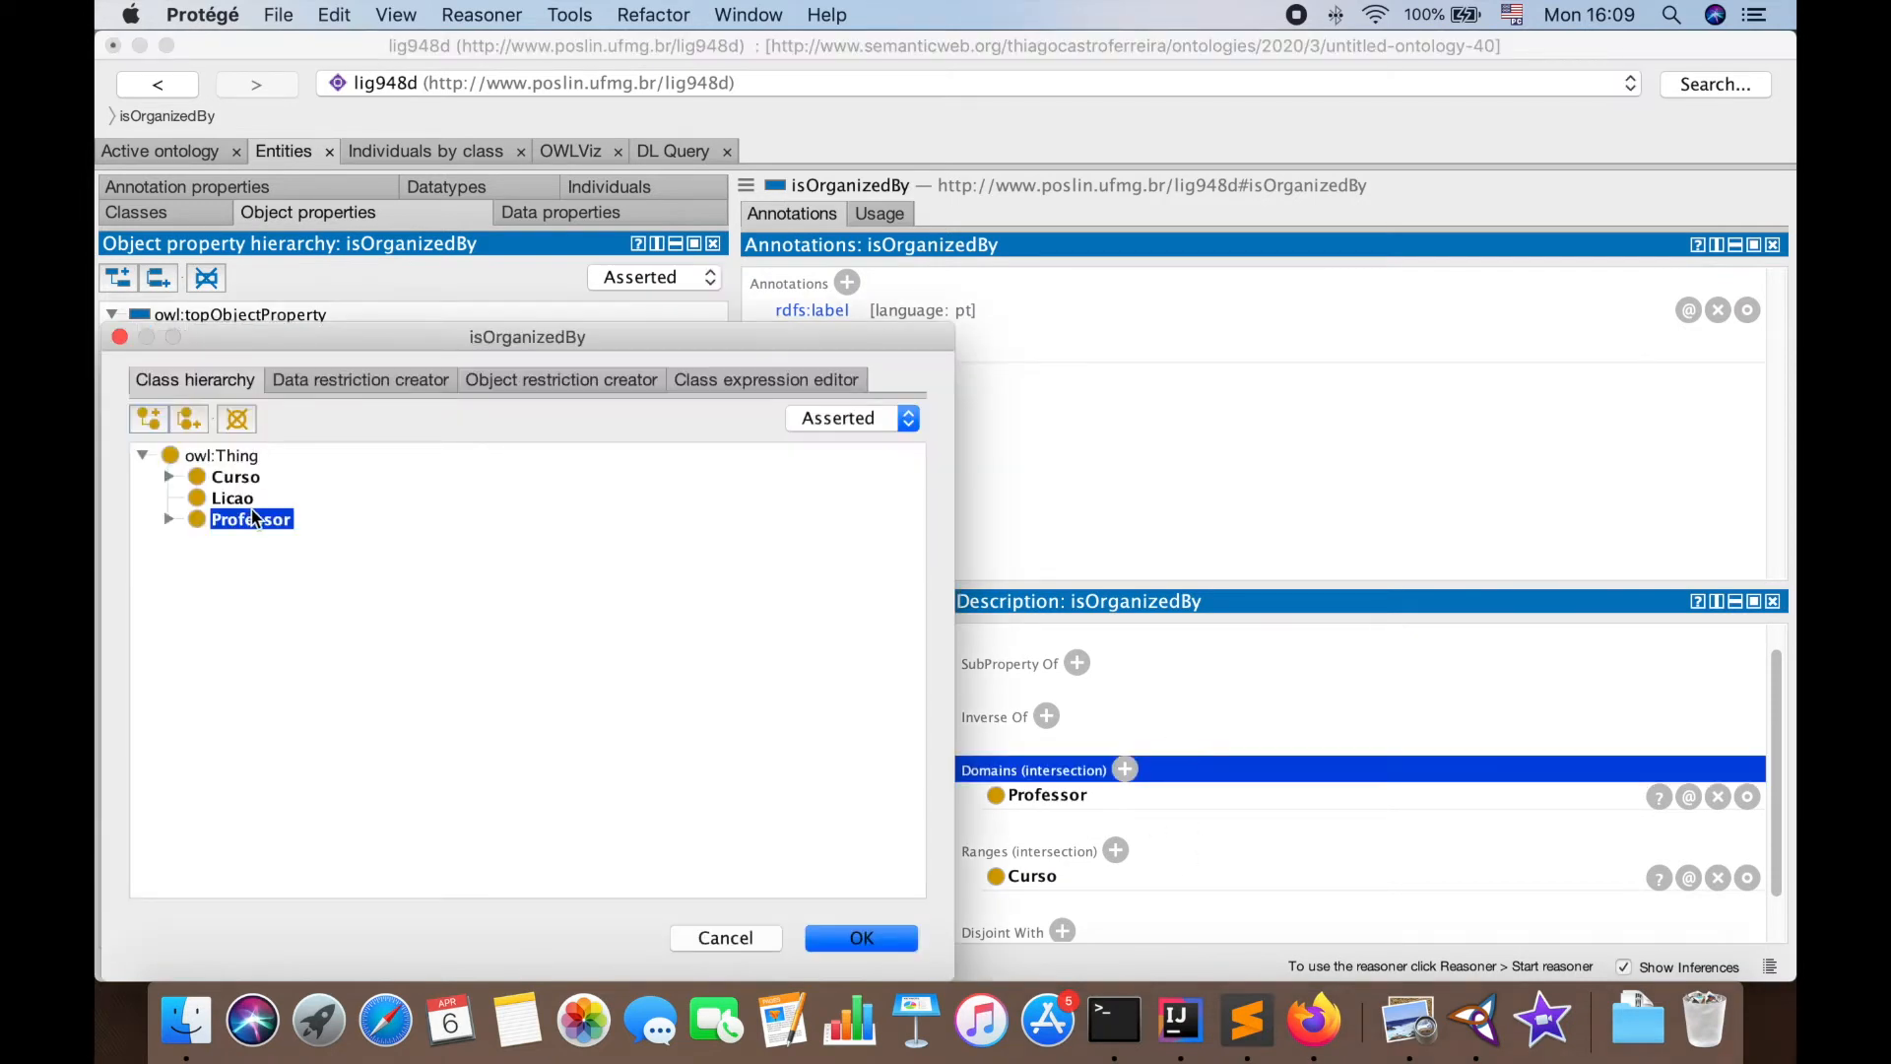
left_click(241, 478)
left_click(888, 944)
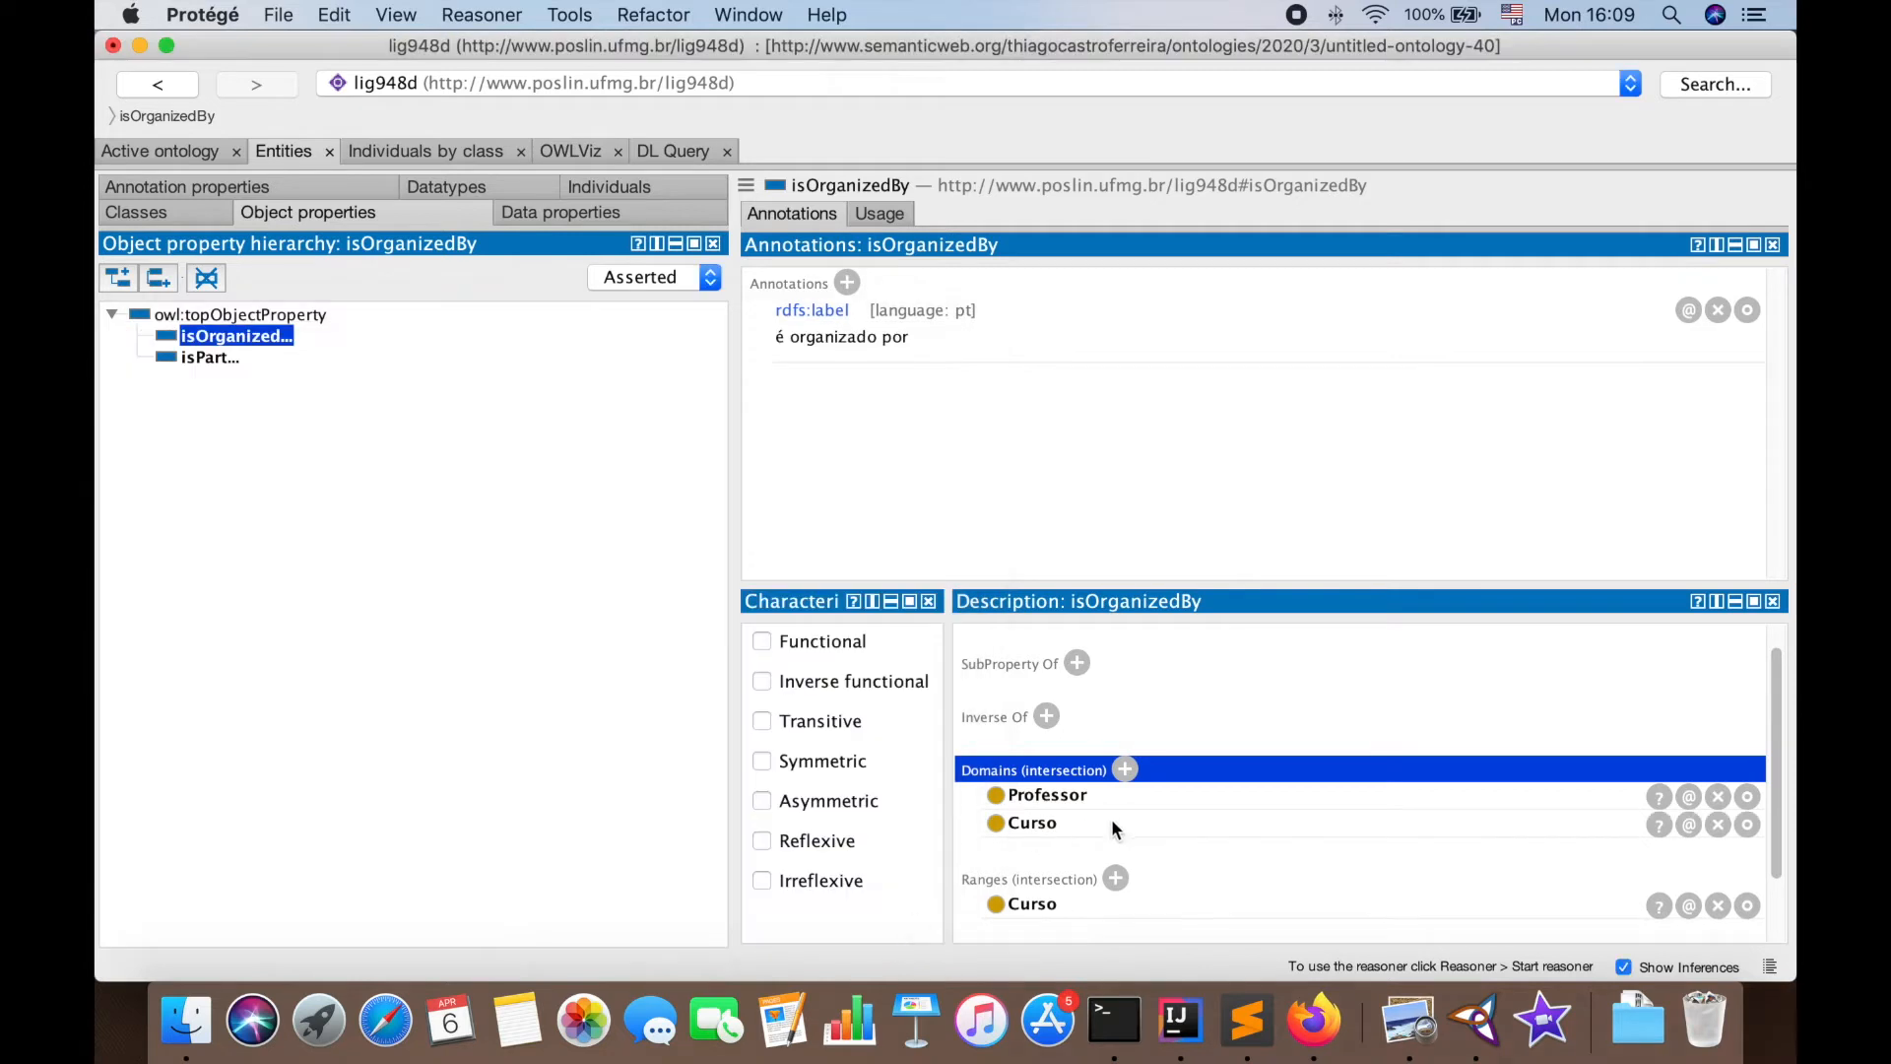
left_click(1722, 798)
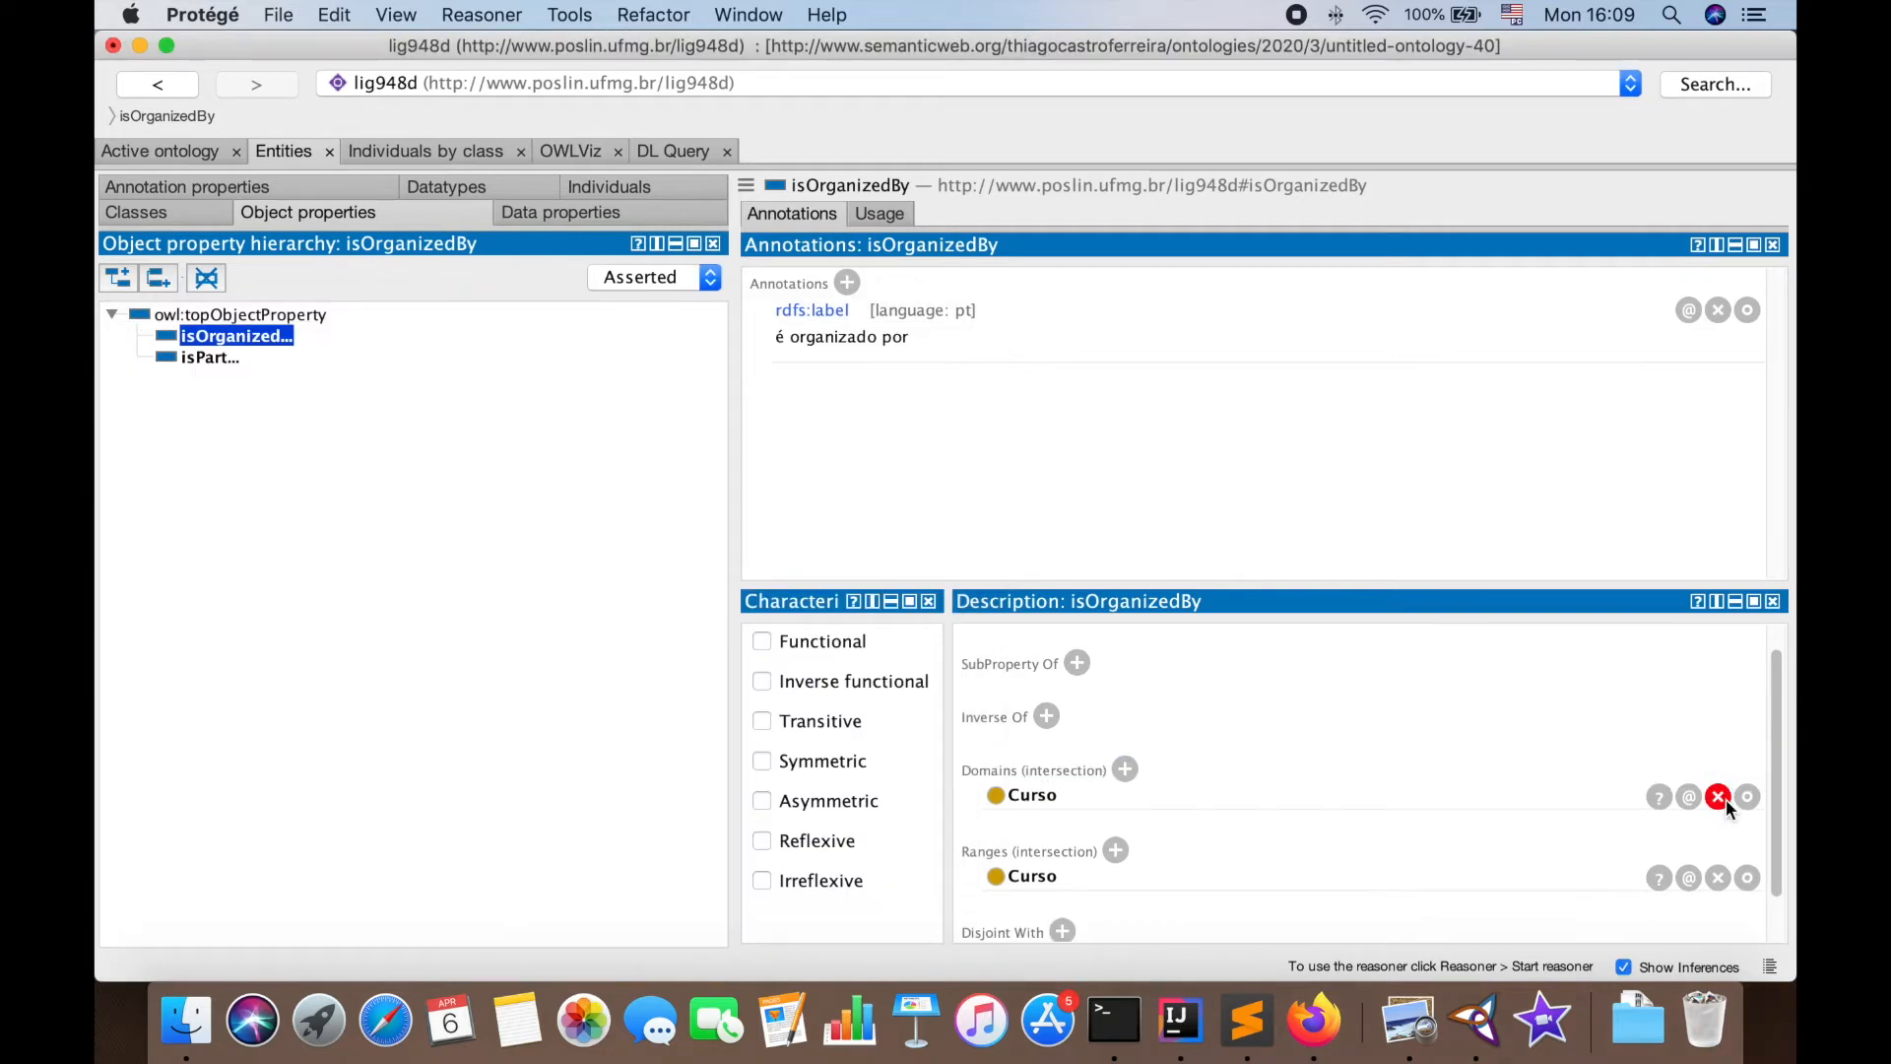
Replace the Curso range of the isOrganizedBy property with Professor
left_click(1714, 879)
left_click(1116, 850)
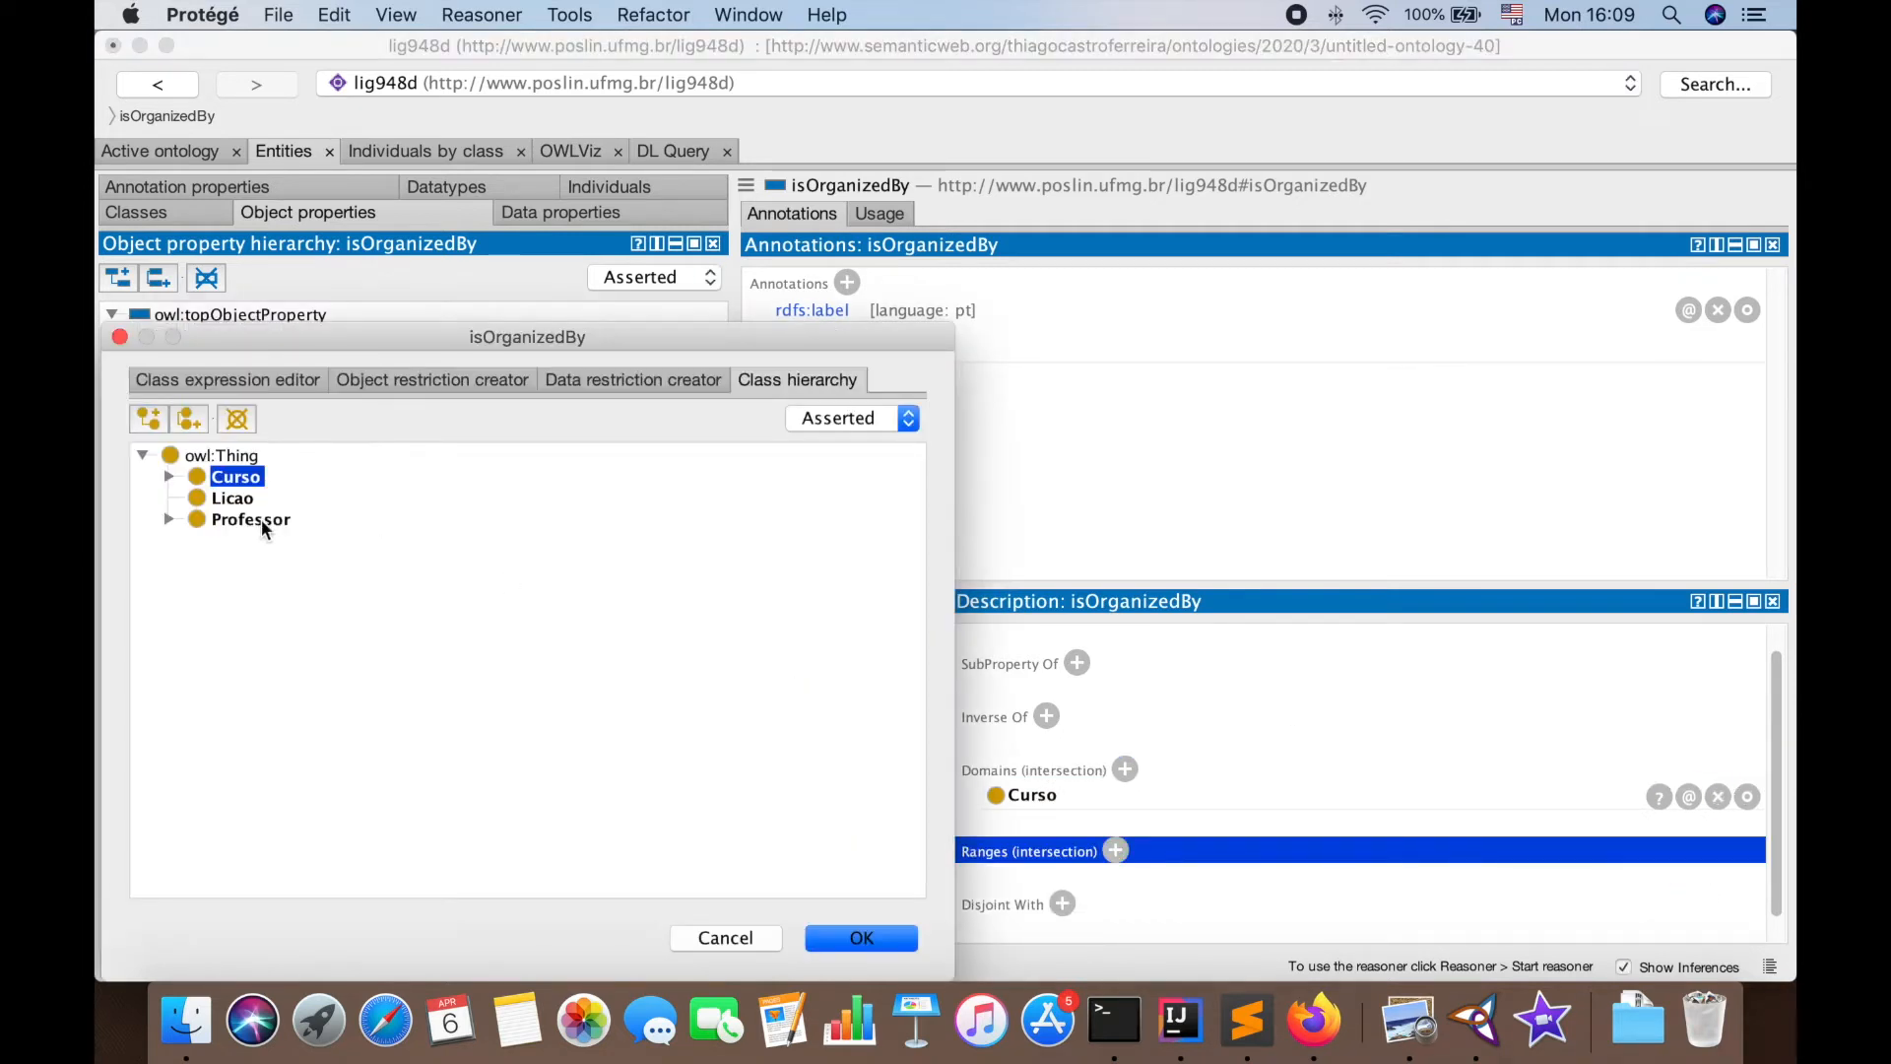
left_click(837, 939)
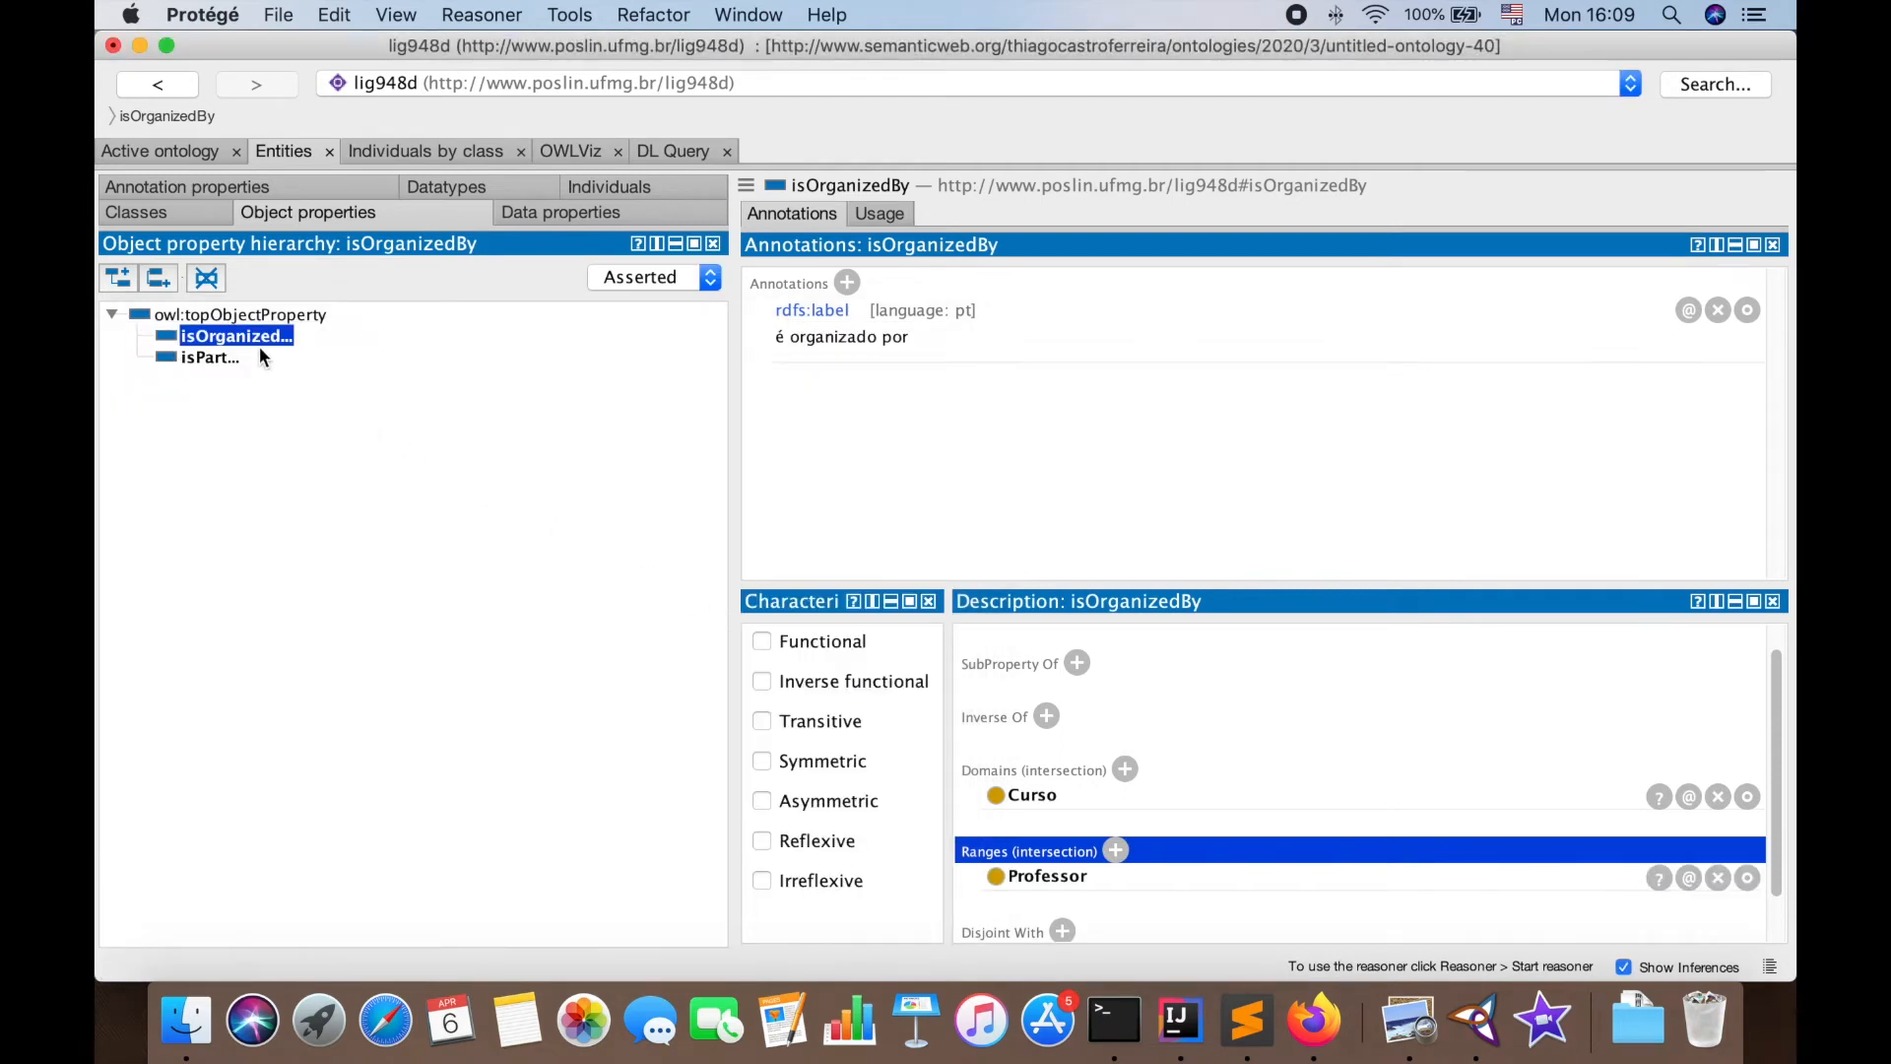
Create an object property named organize under owl:topObjectProperty and give it the rdfs:label "organiza" with language pt
left_click(196, 317)
left_click(129, 276)
type("organize")
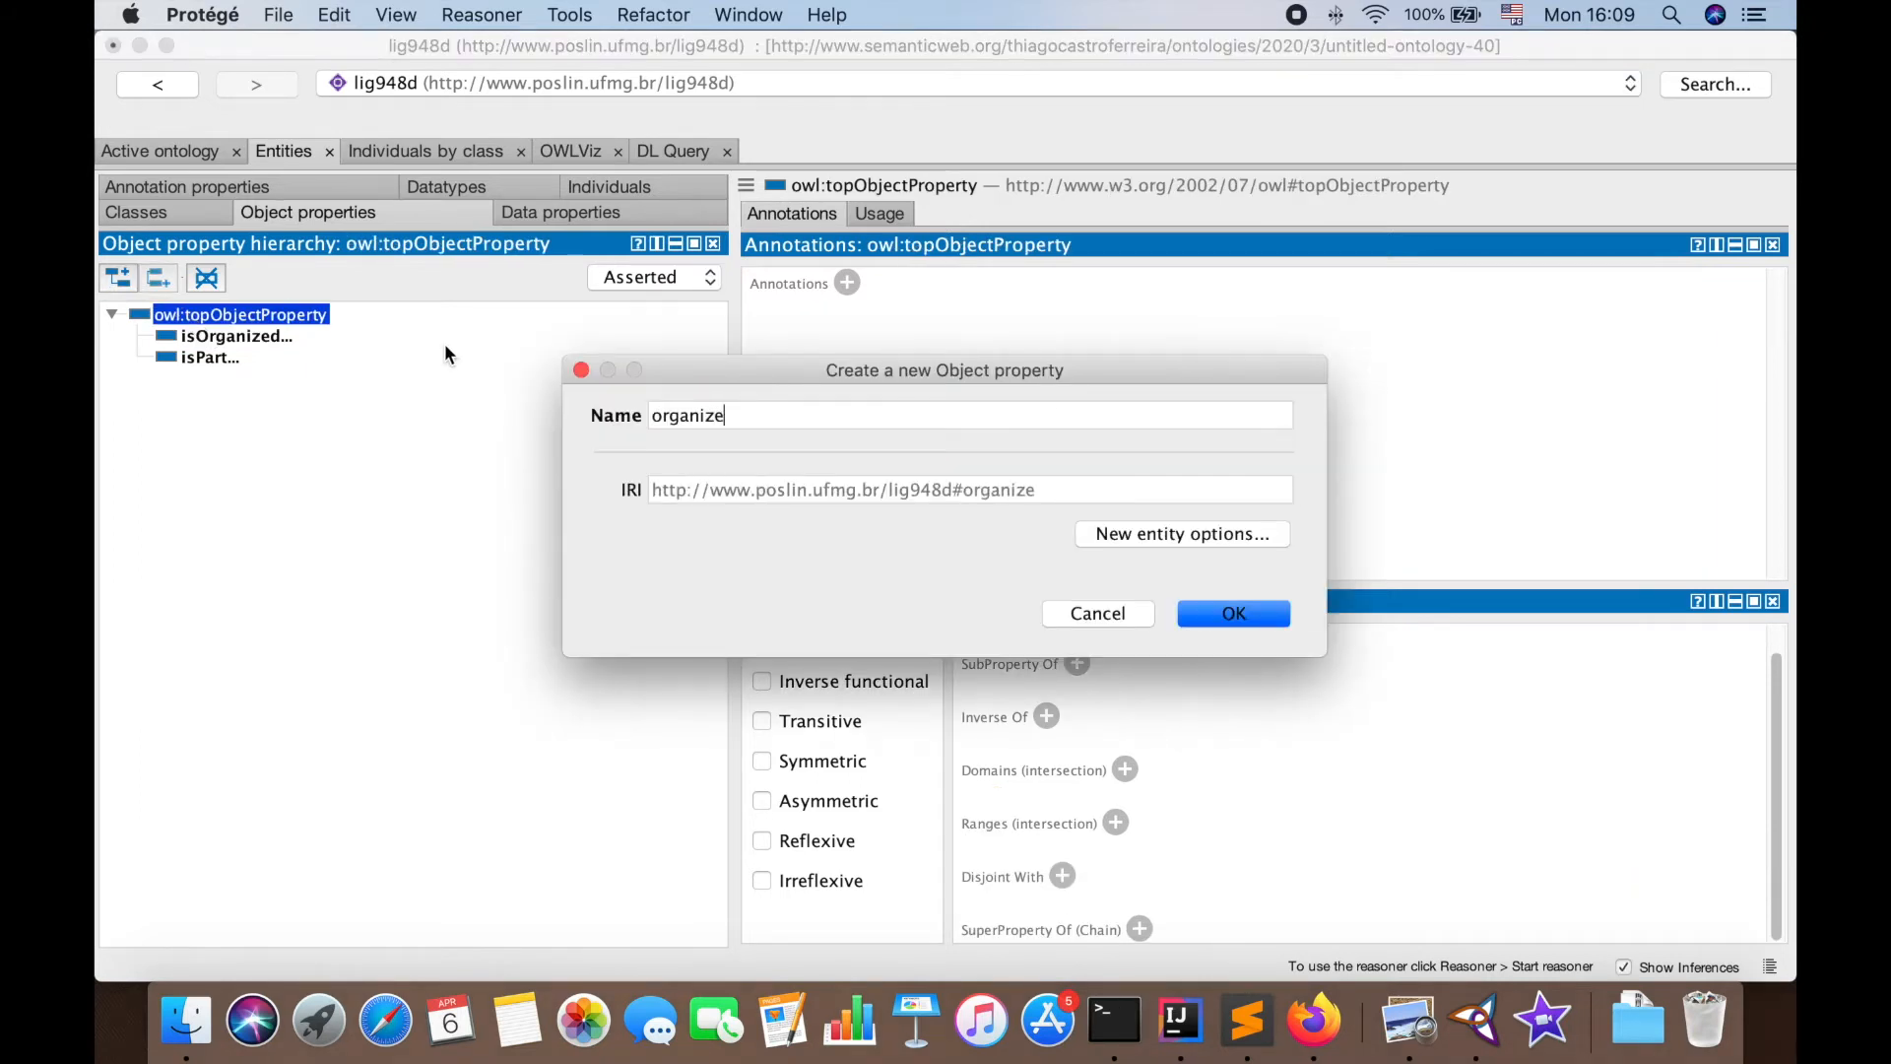
key("Return")
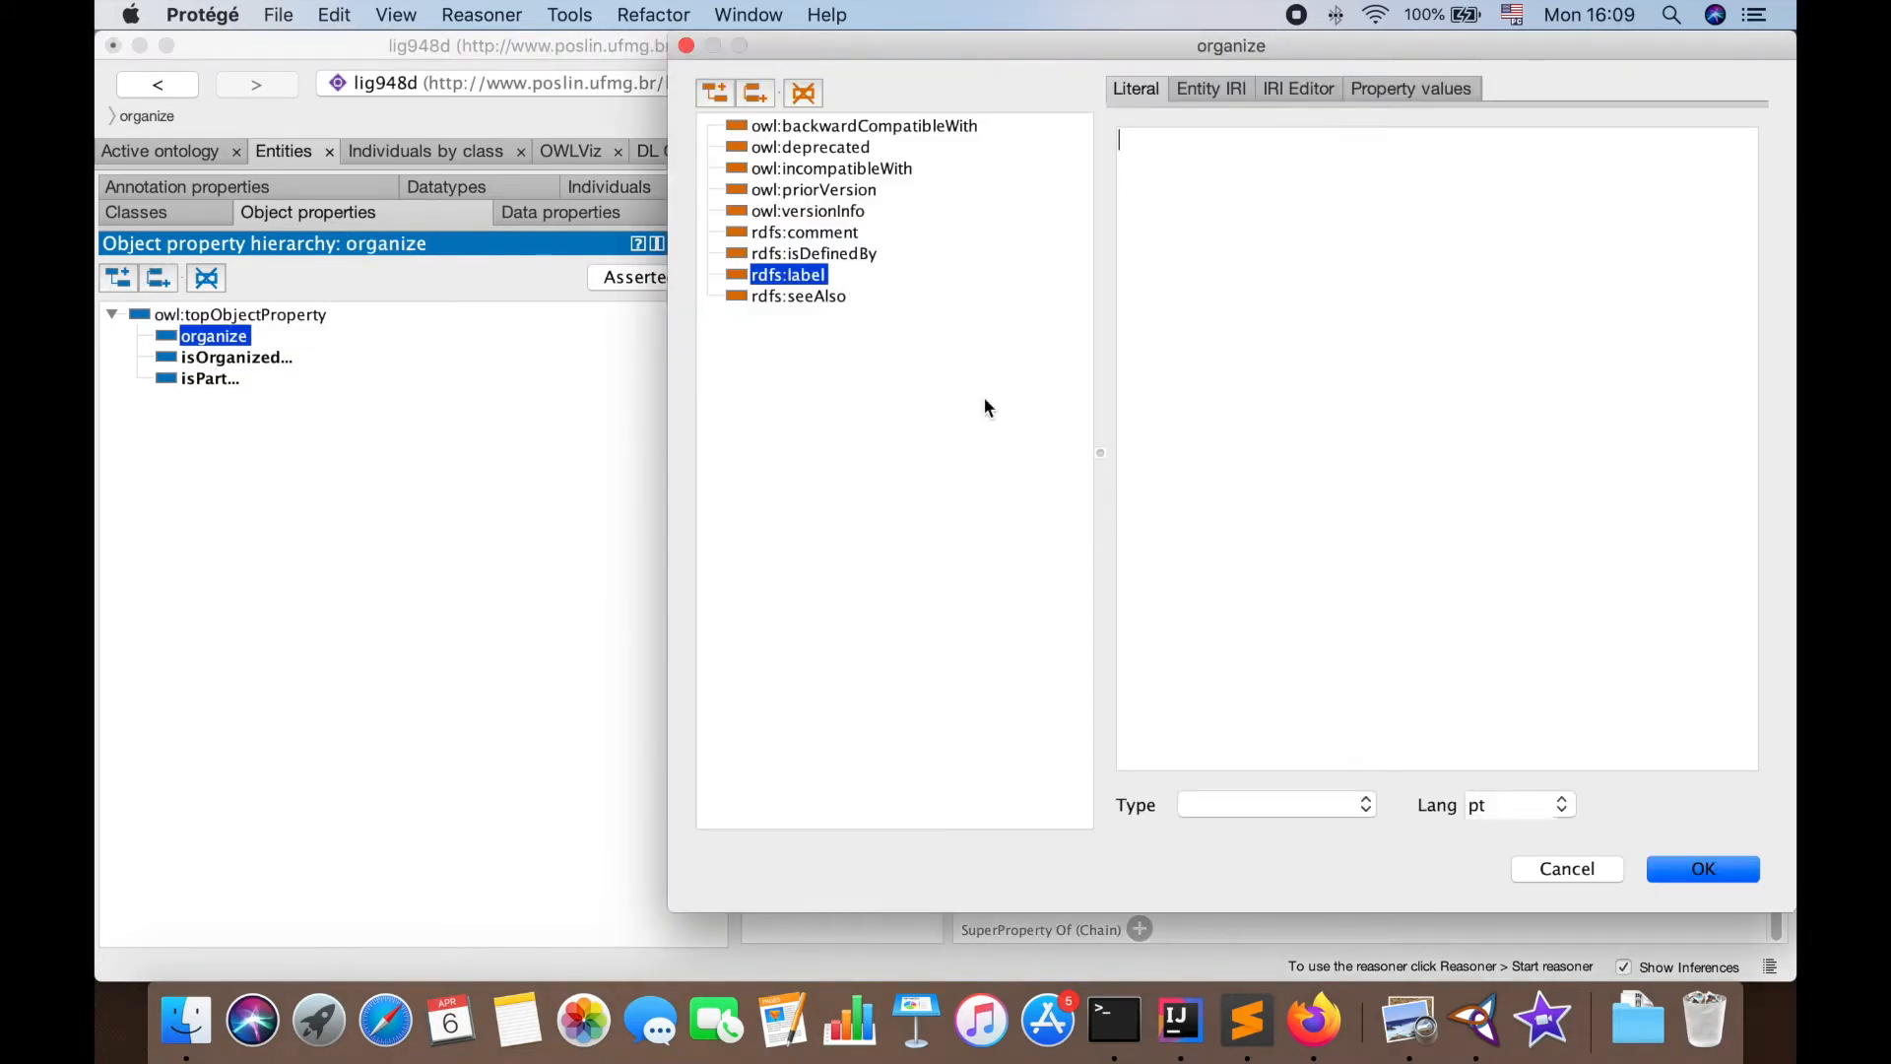
type("organiza")
key("Return")
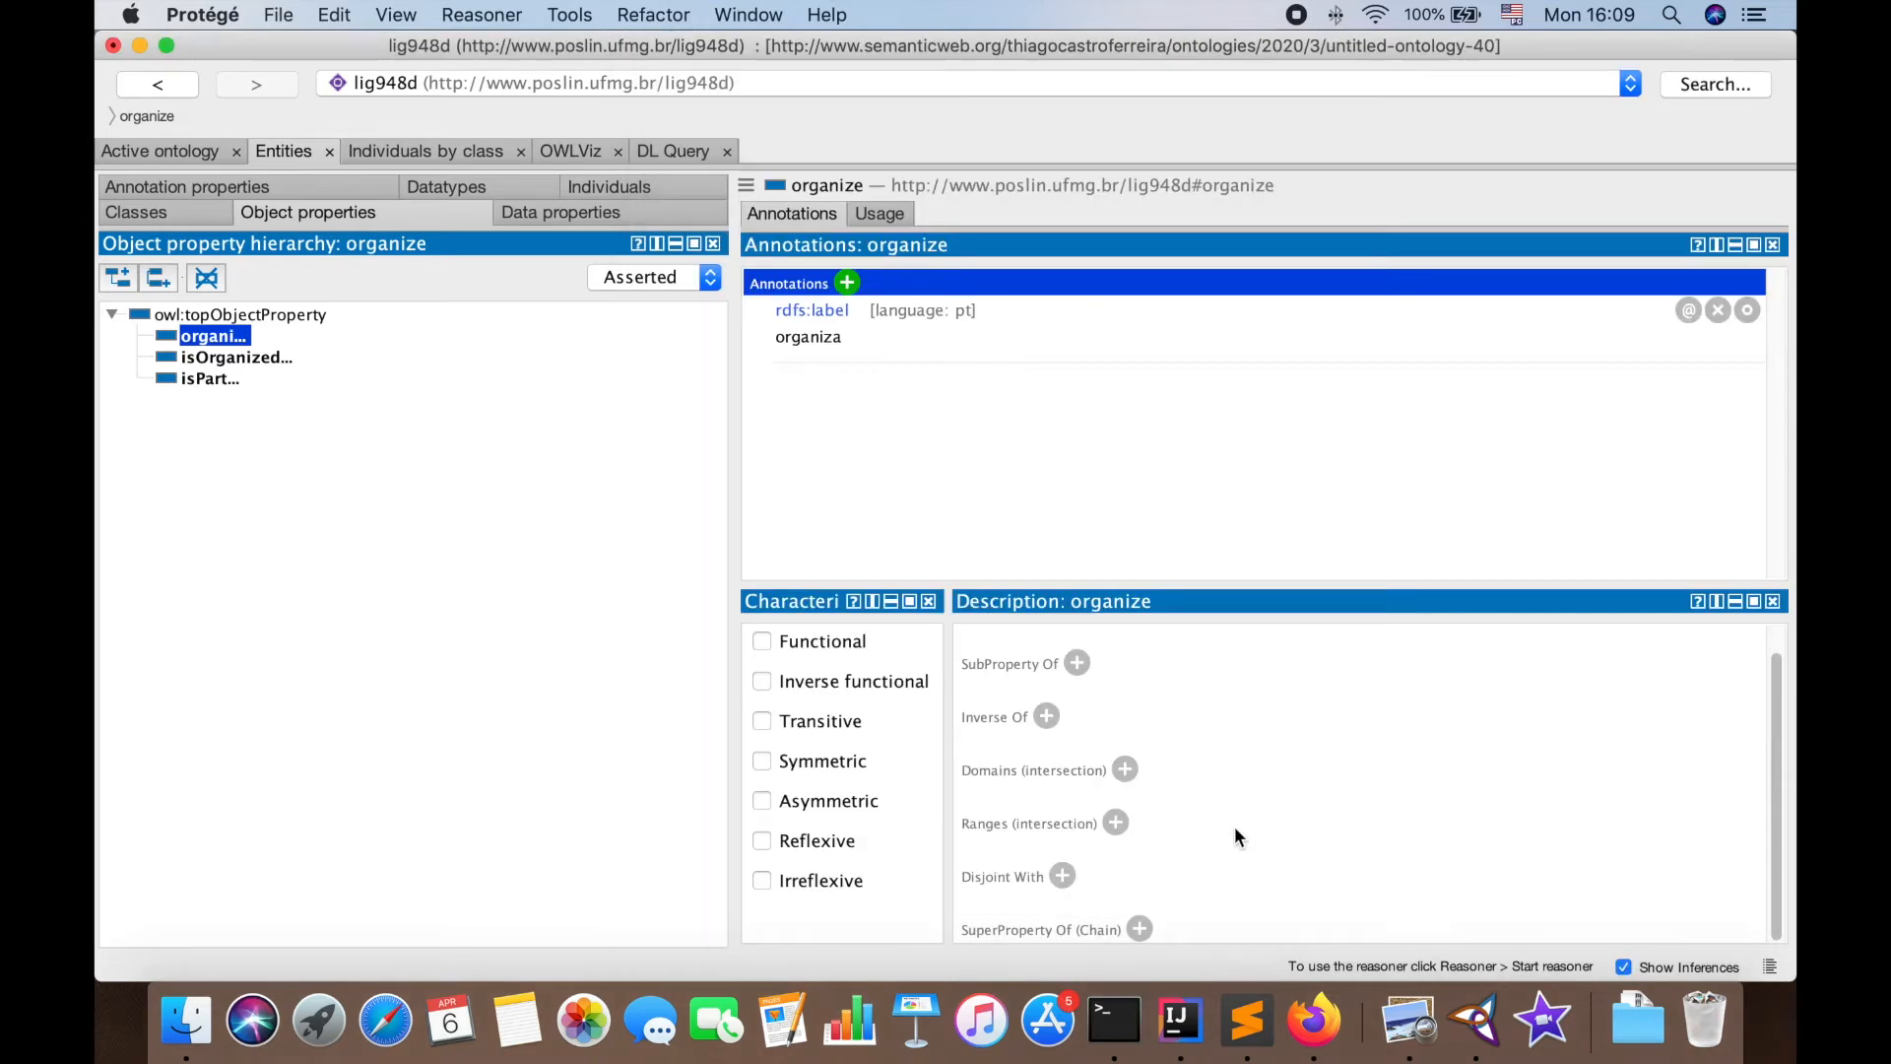
Set Professor as the domain and Curso as the range of the organize property
left_click(1124, 769)
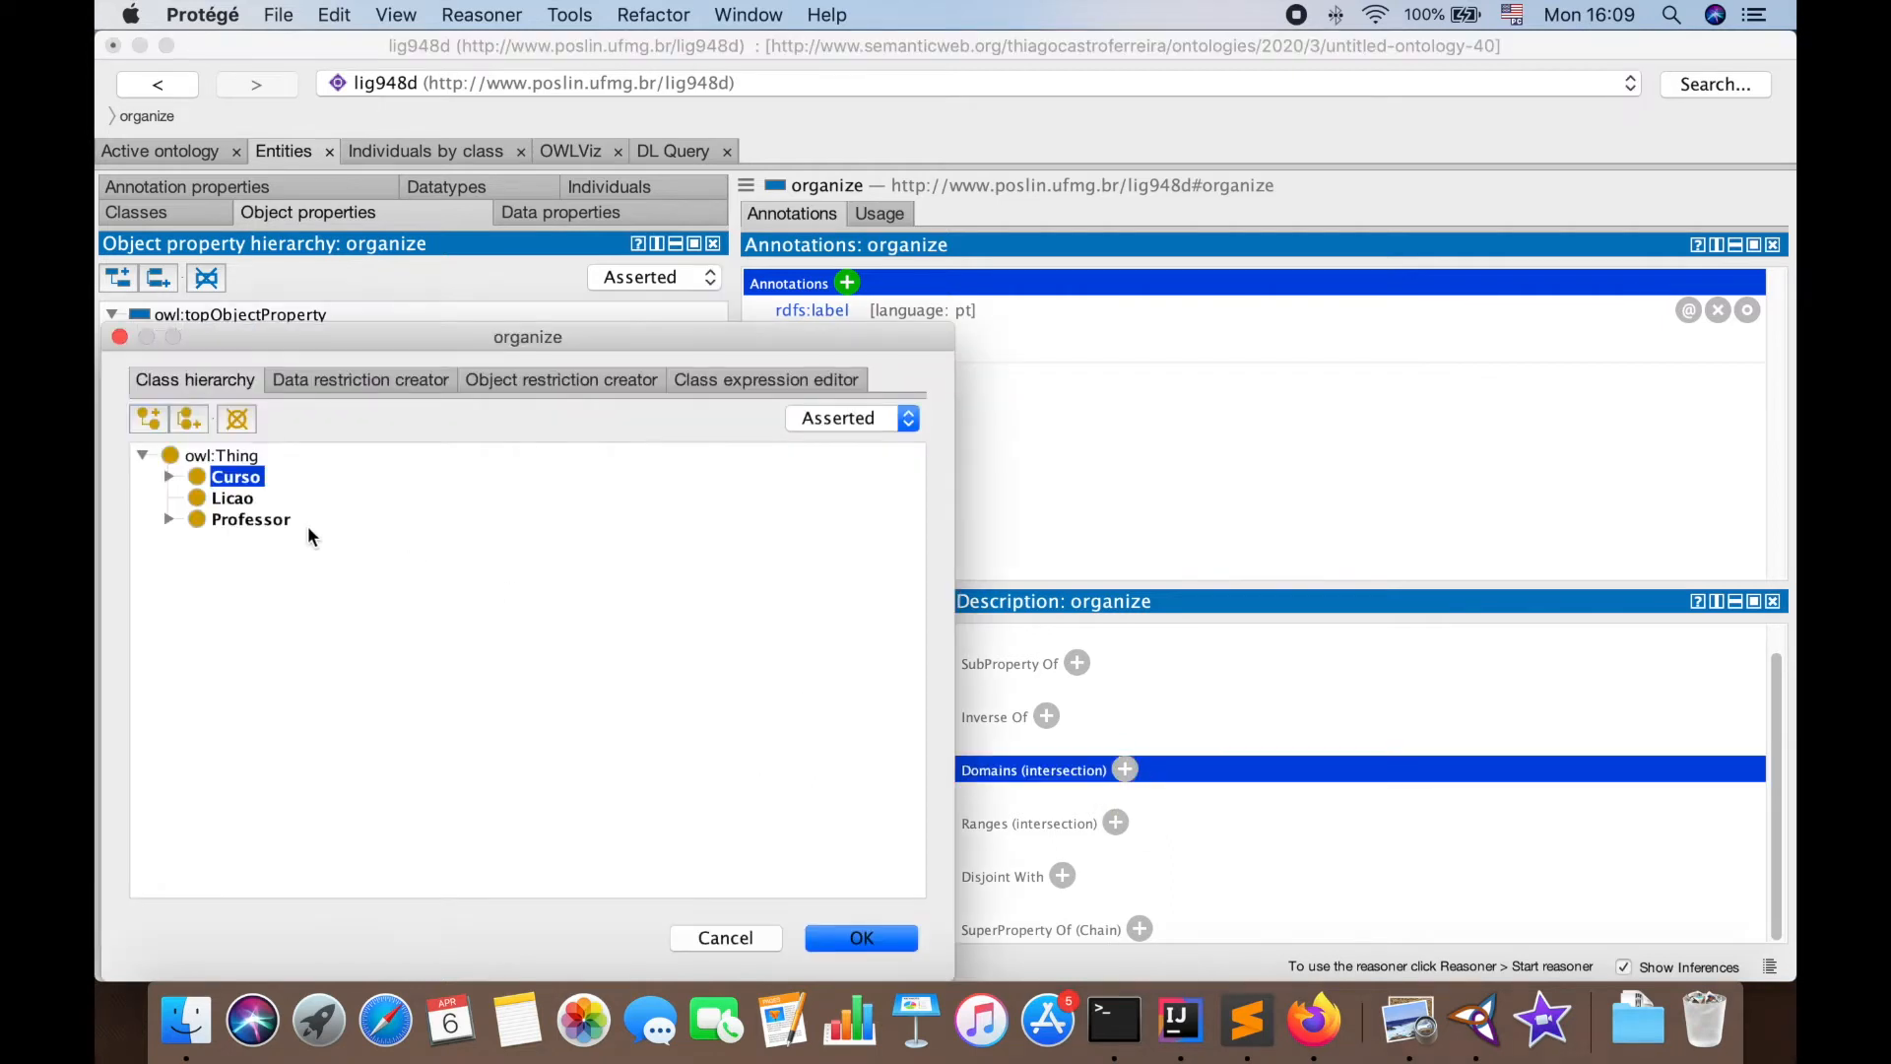
left_click(277, 522)
left_click(859, 936)
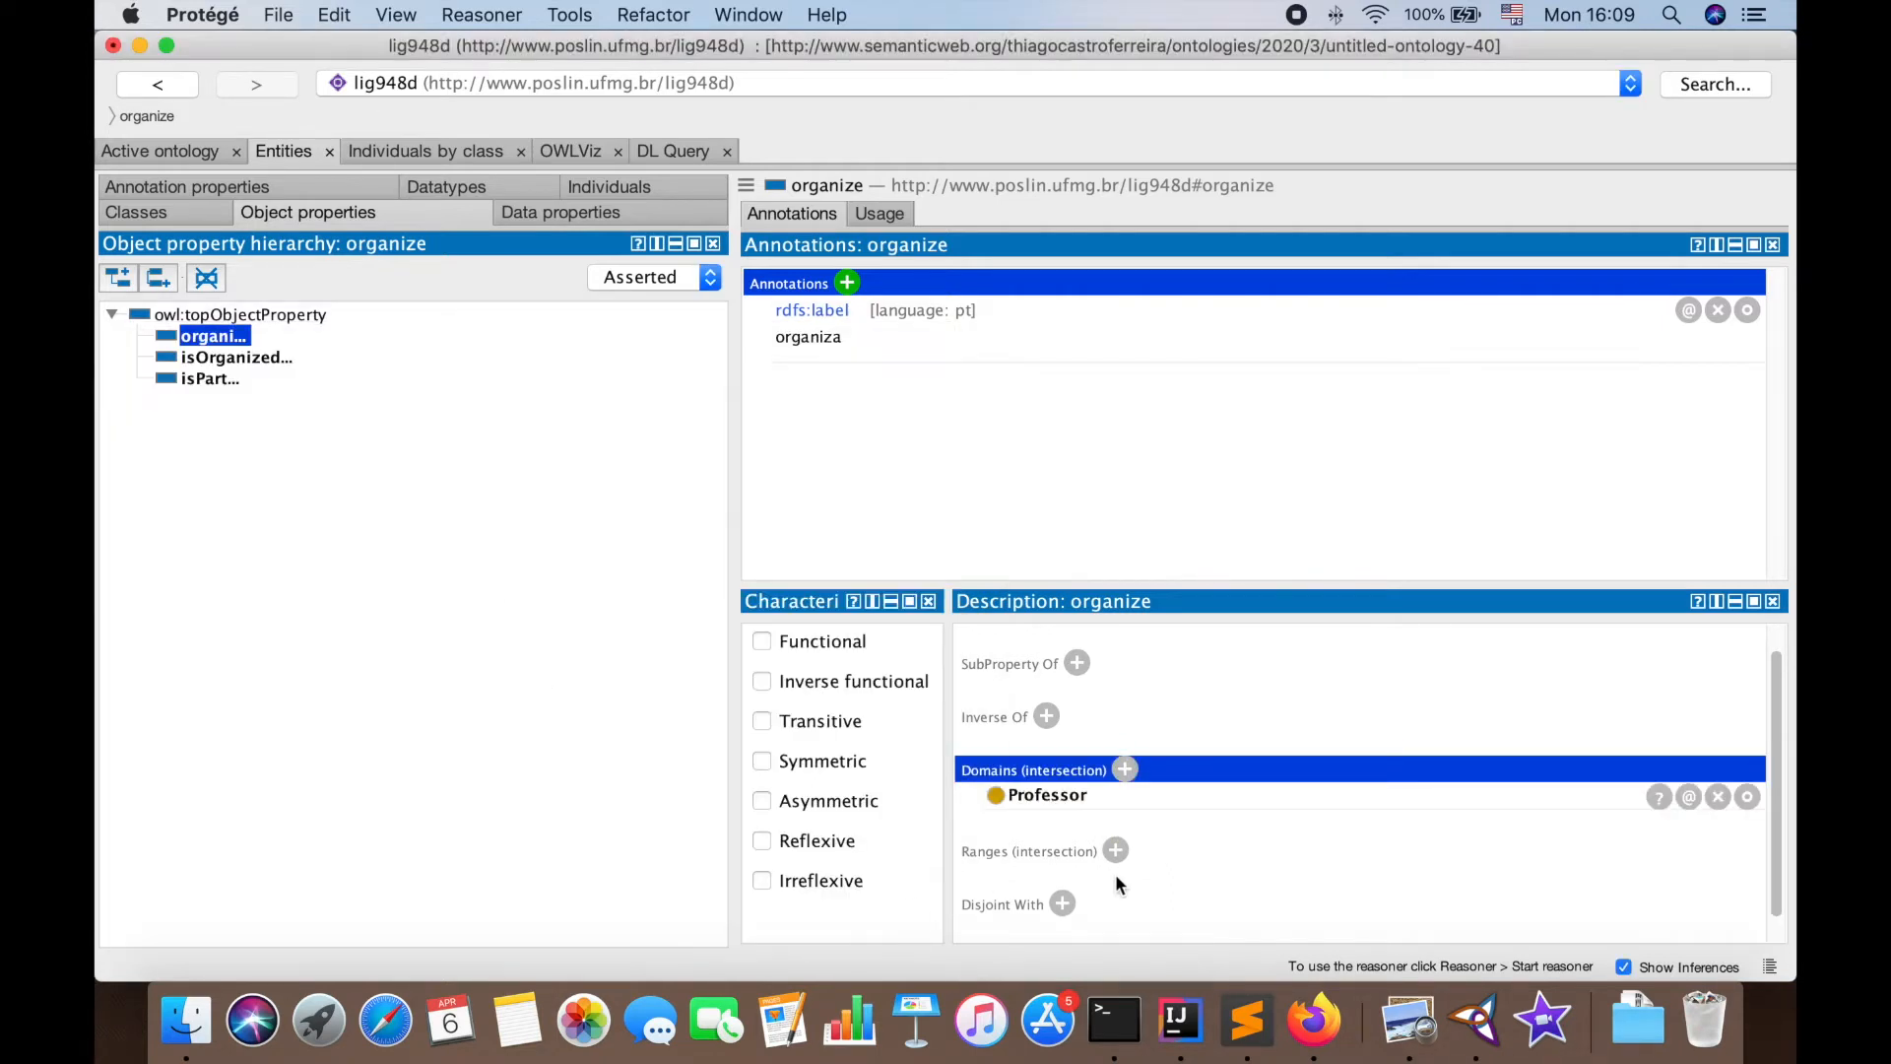
left_click(1115, 850)
left_click(228, 480)
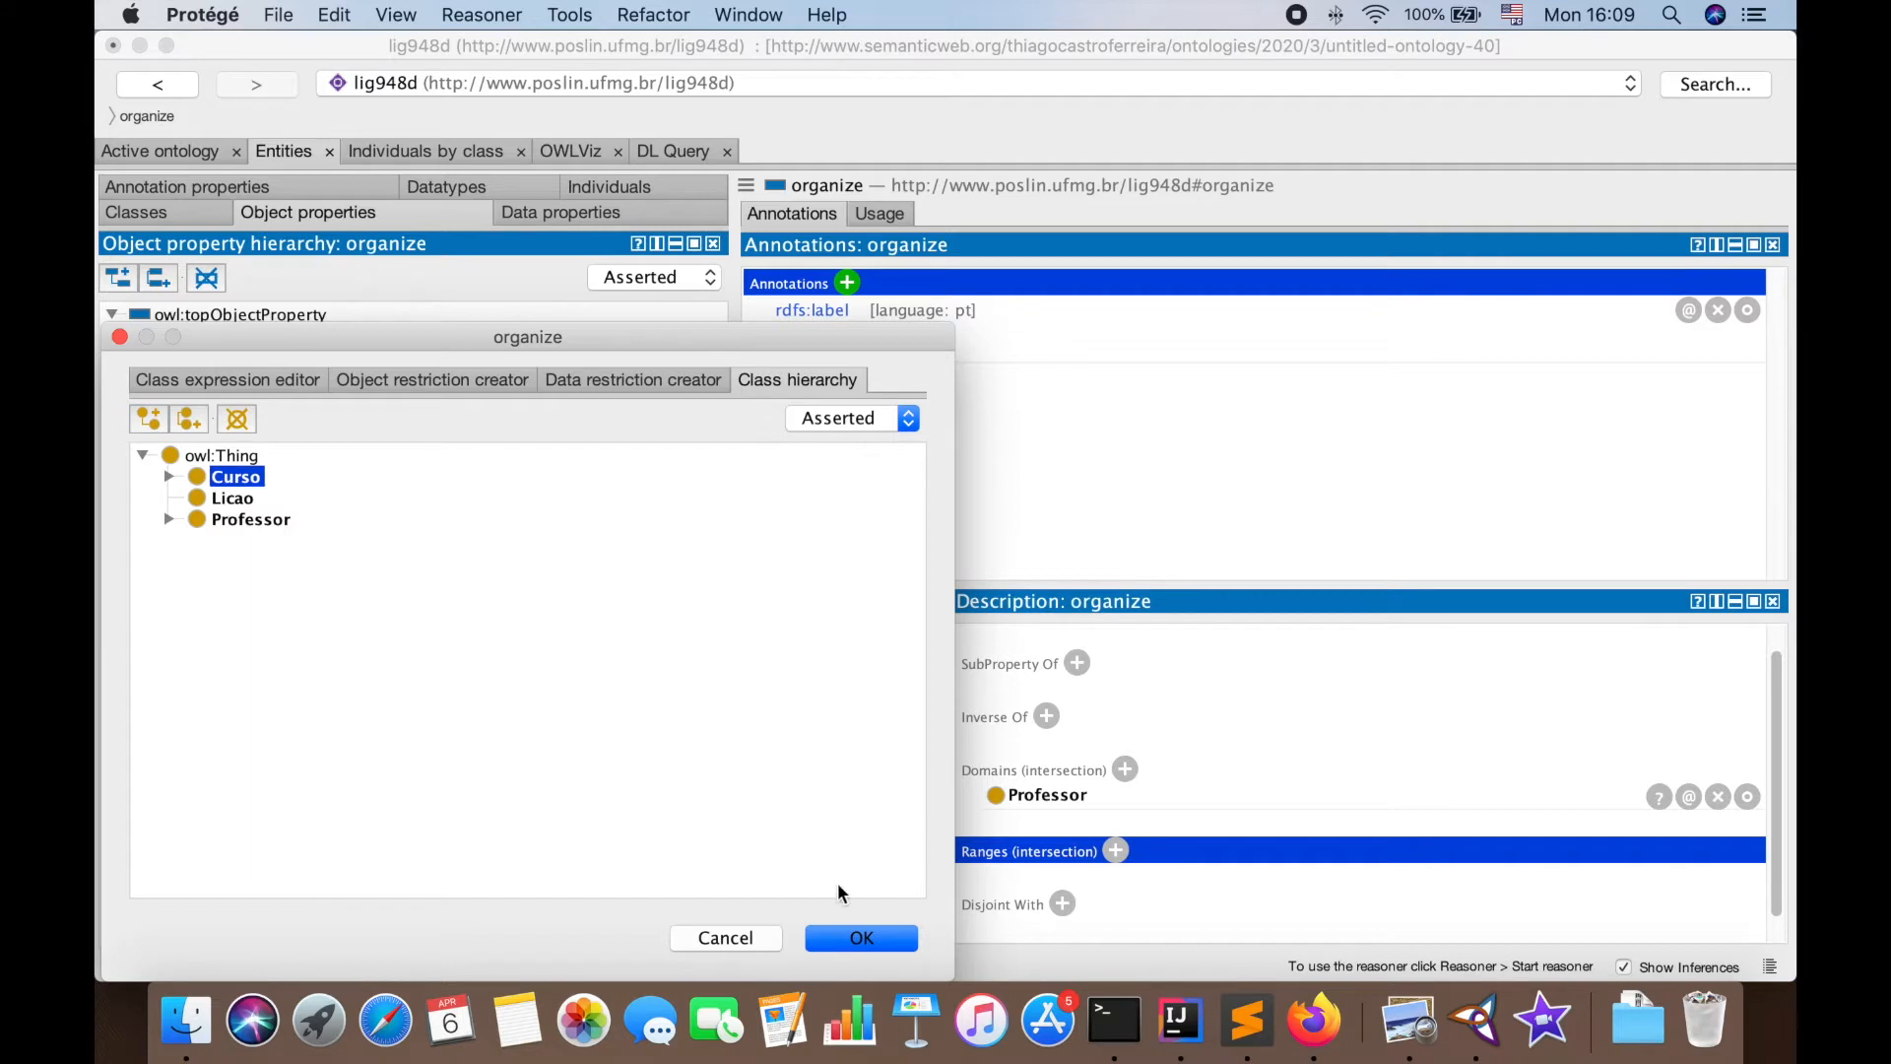
left_click(881, 931)
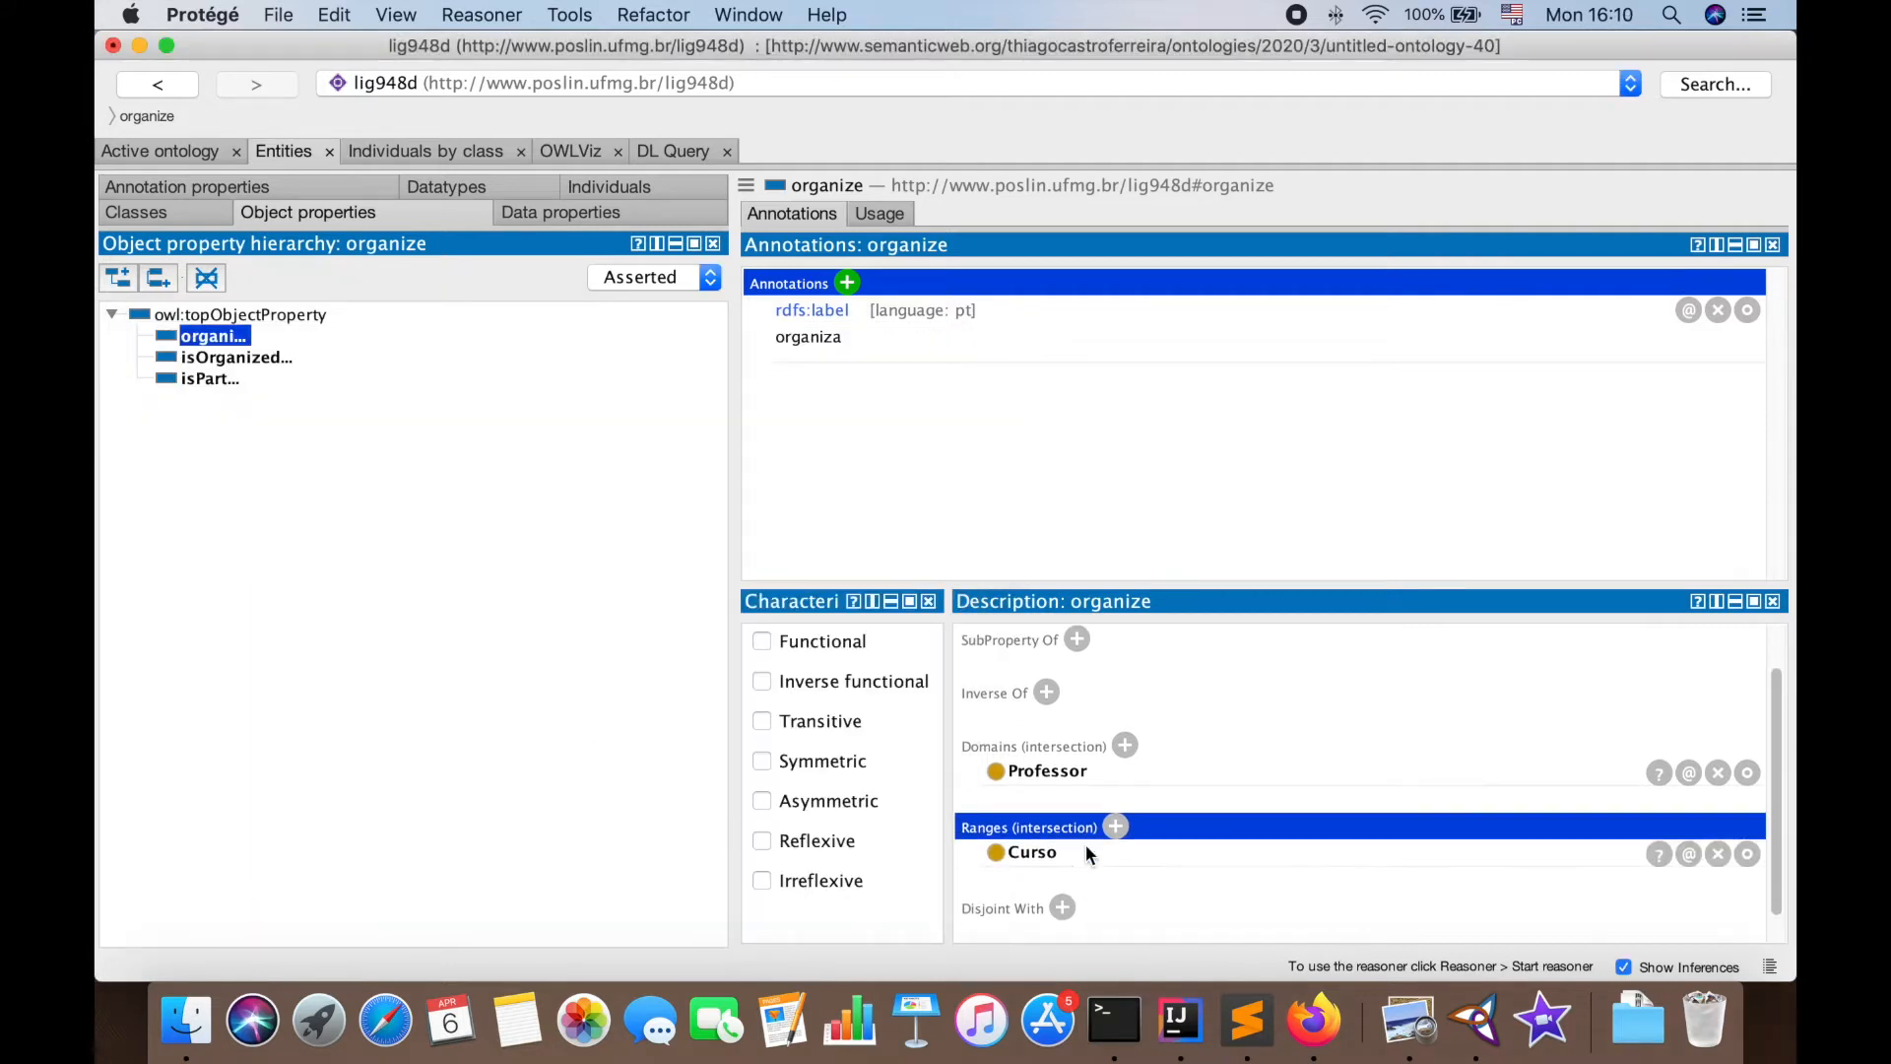
Declare the organize property as the inverse of isOrganizedBy
scroll(1085, 843, "down", 1)
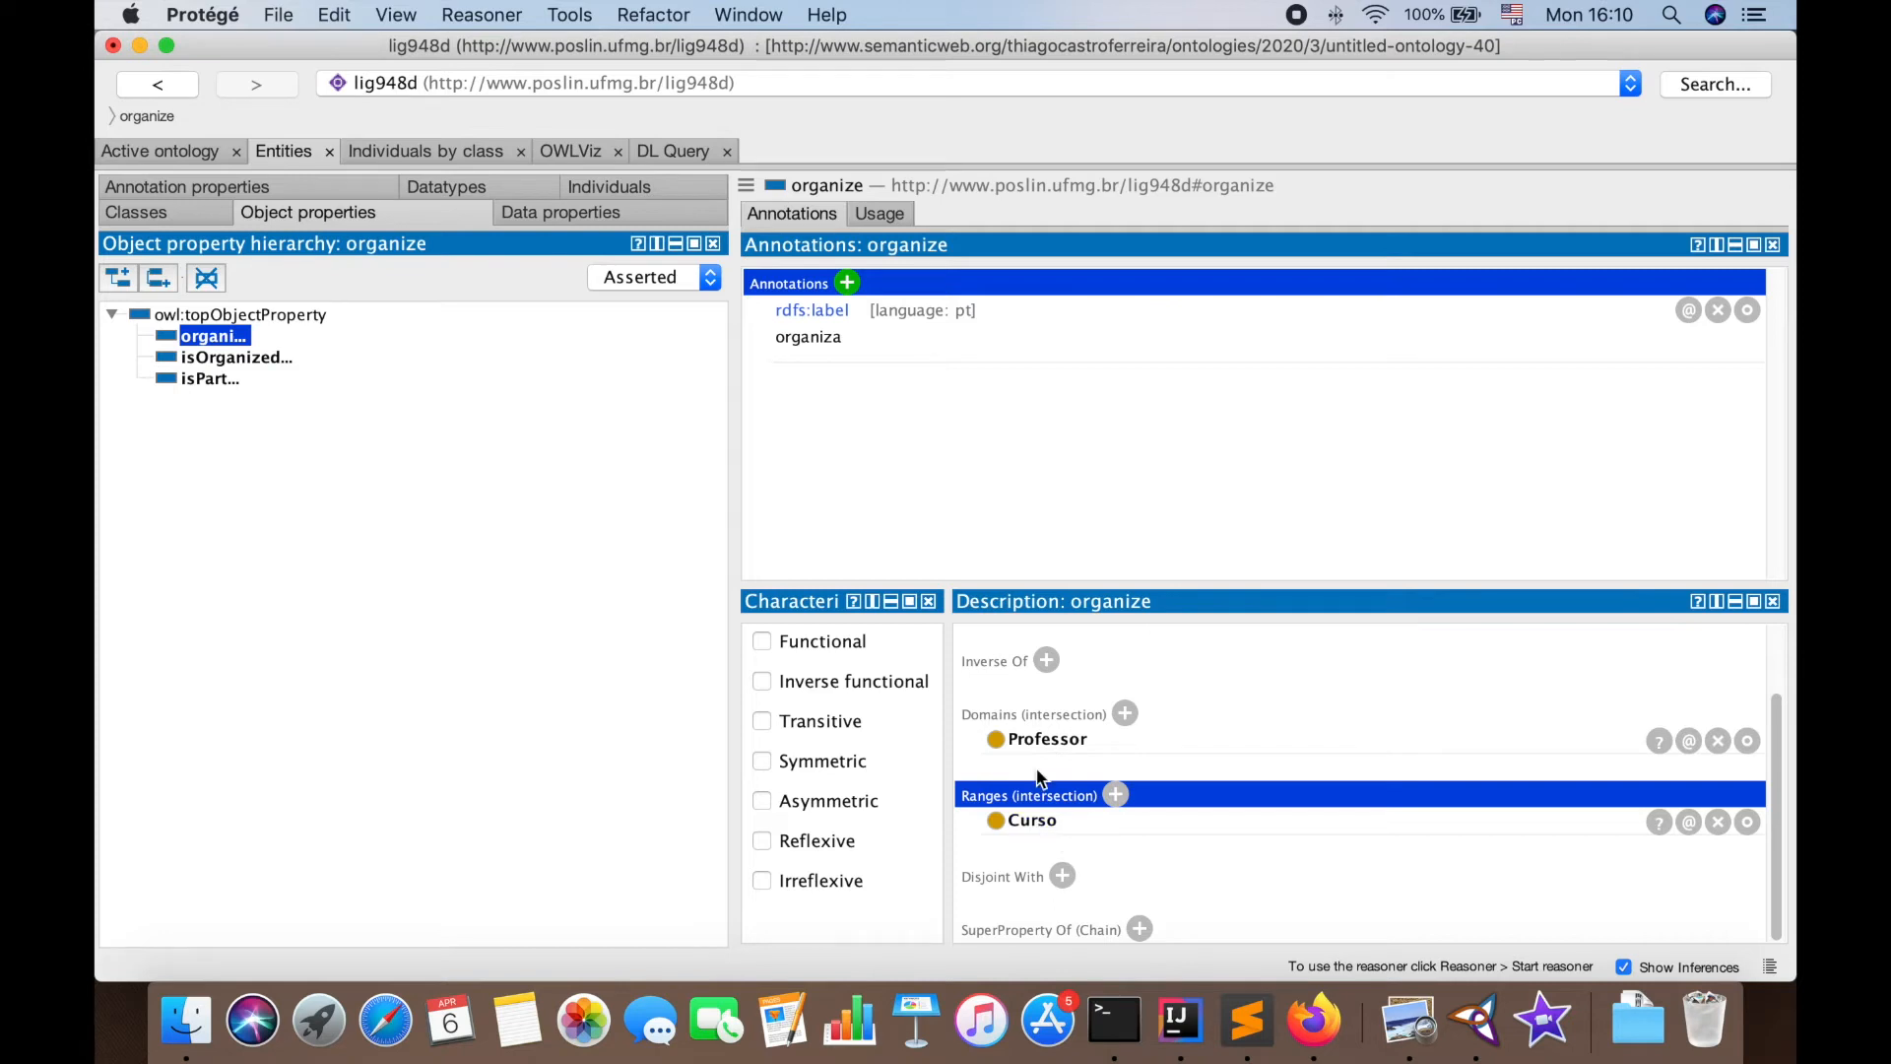
scroll(987, 719, "up", 2)
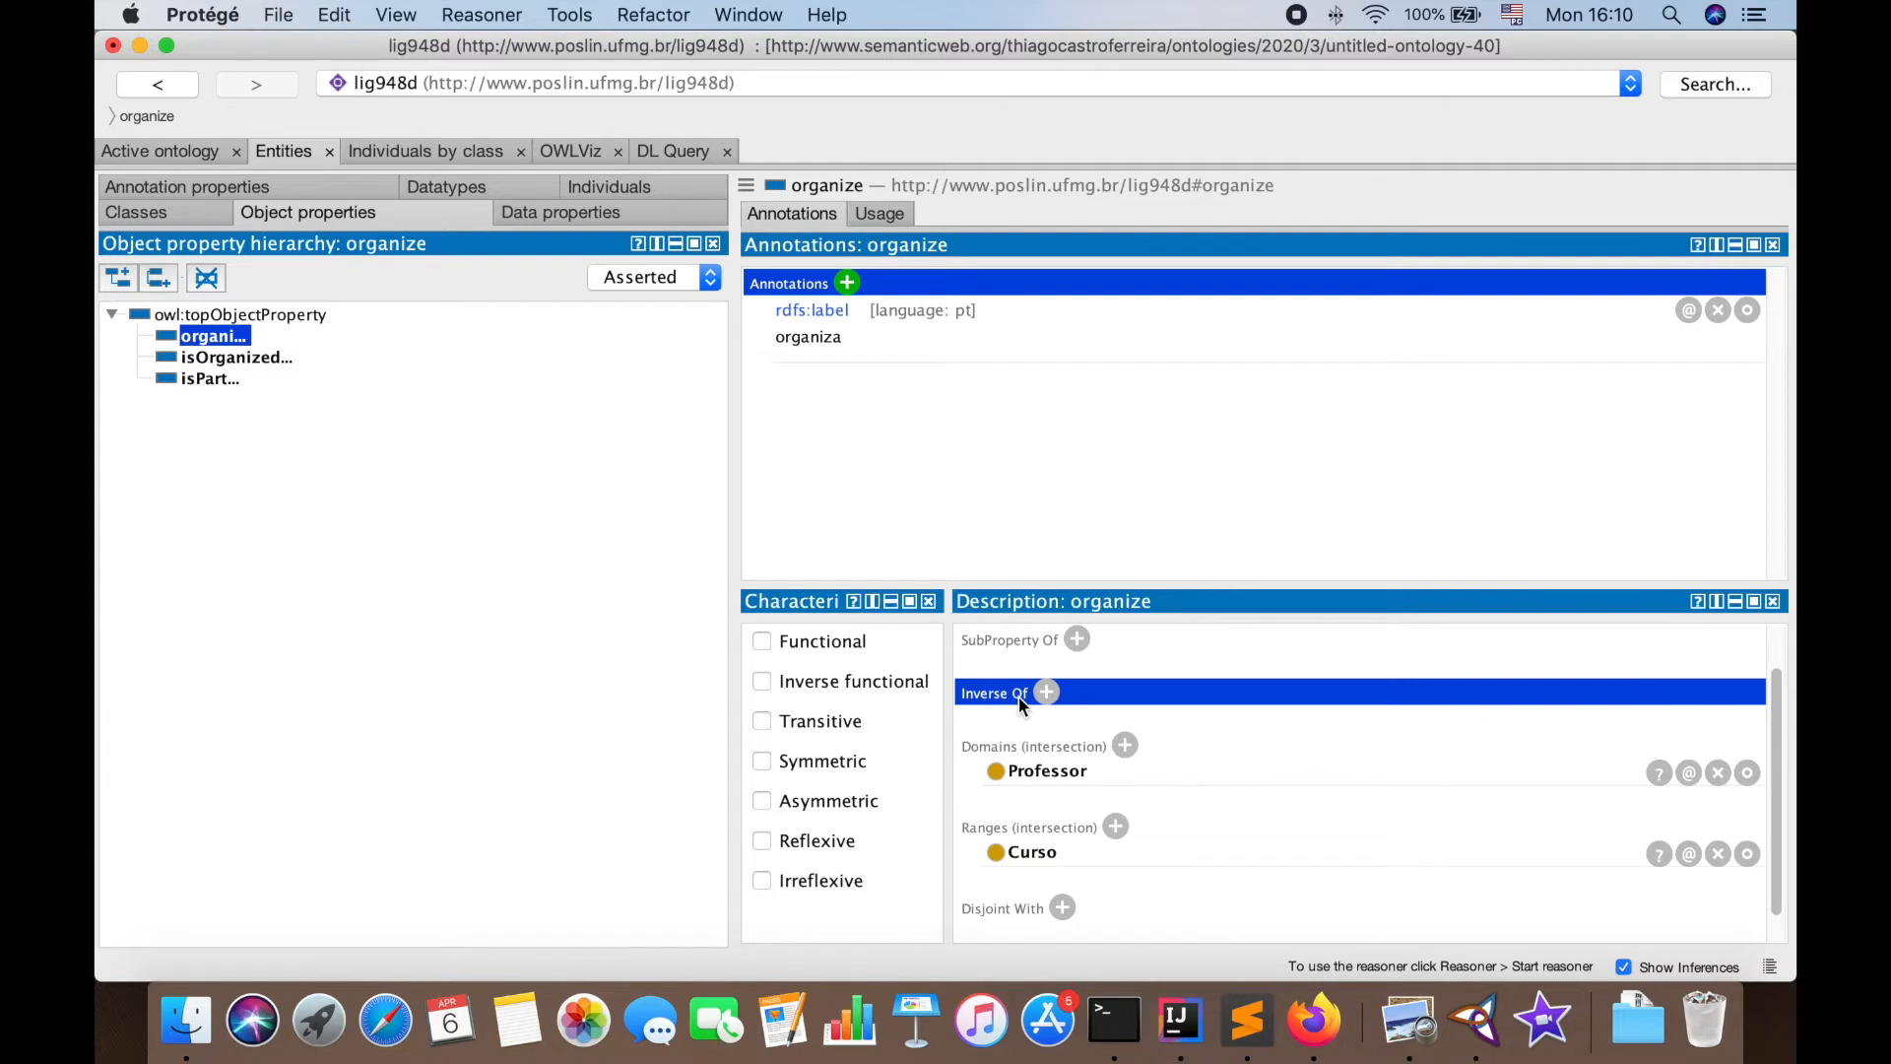
left_click(1046, 692)
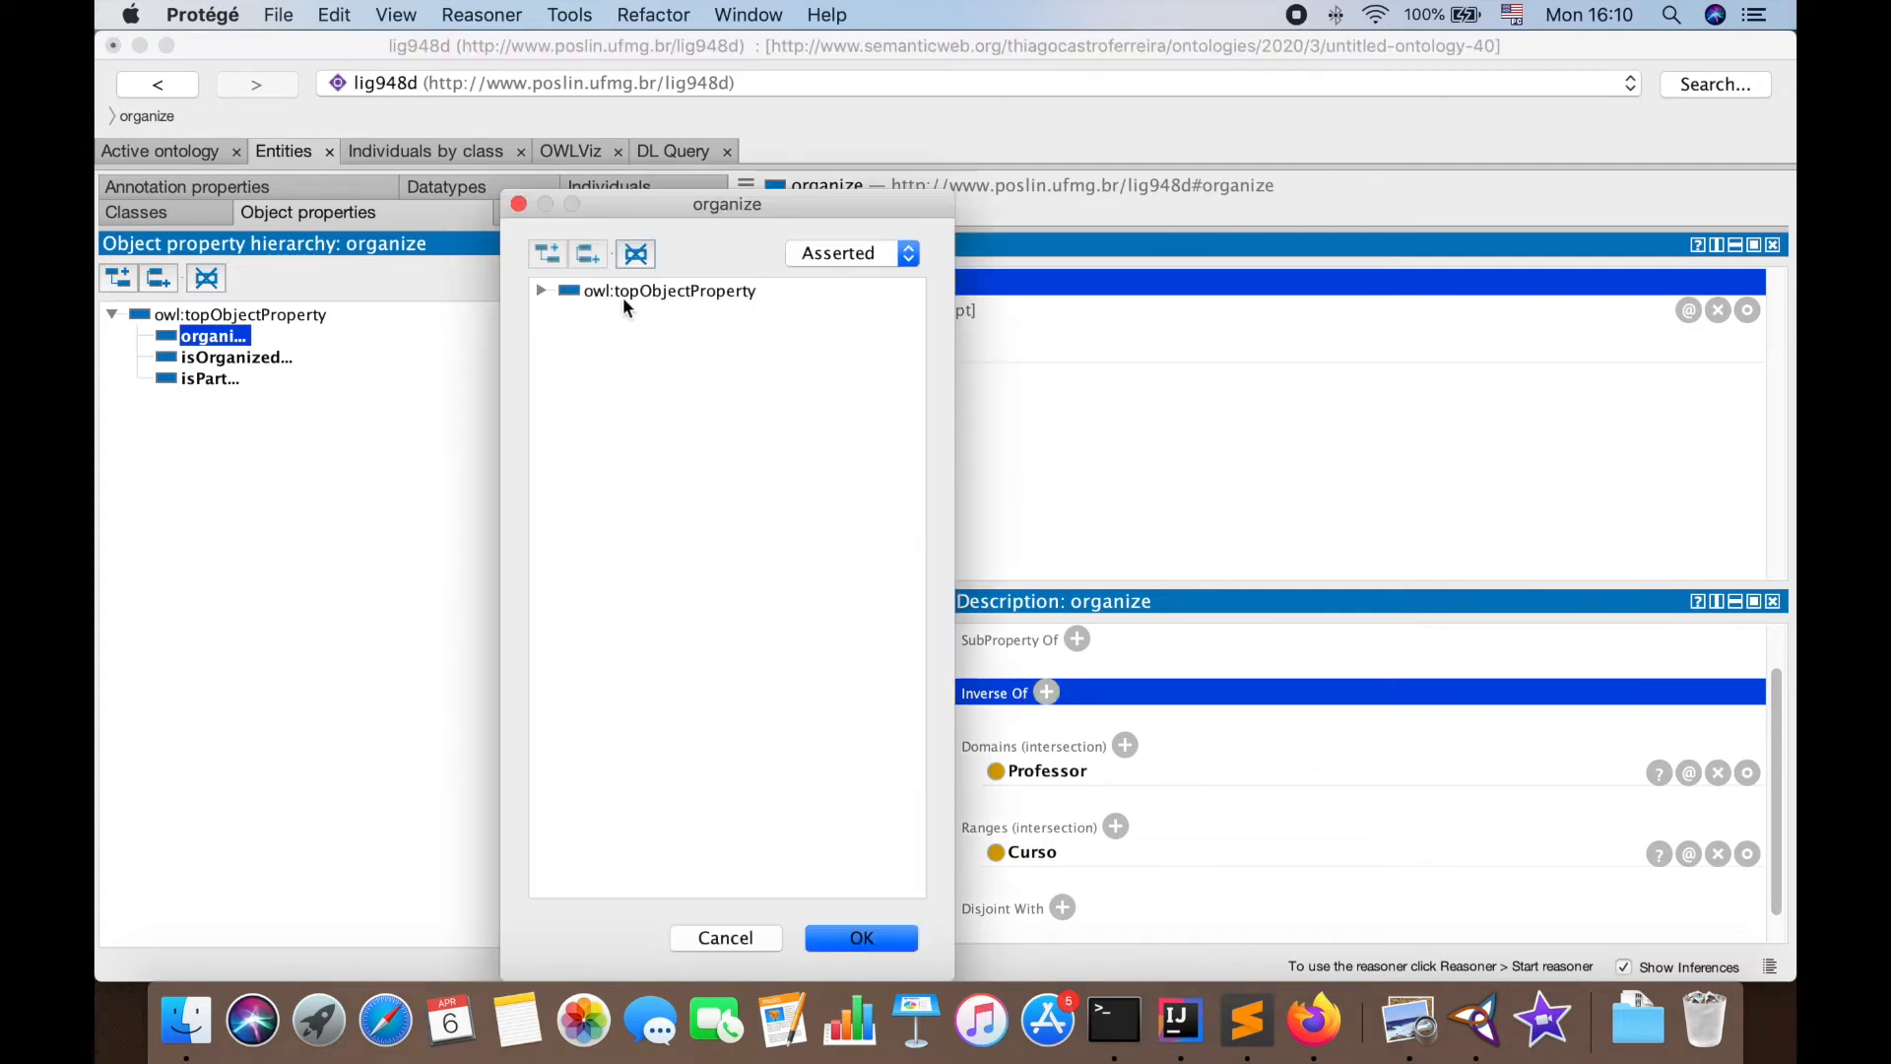
left_click(540, 291)
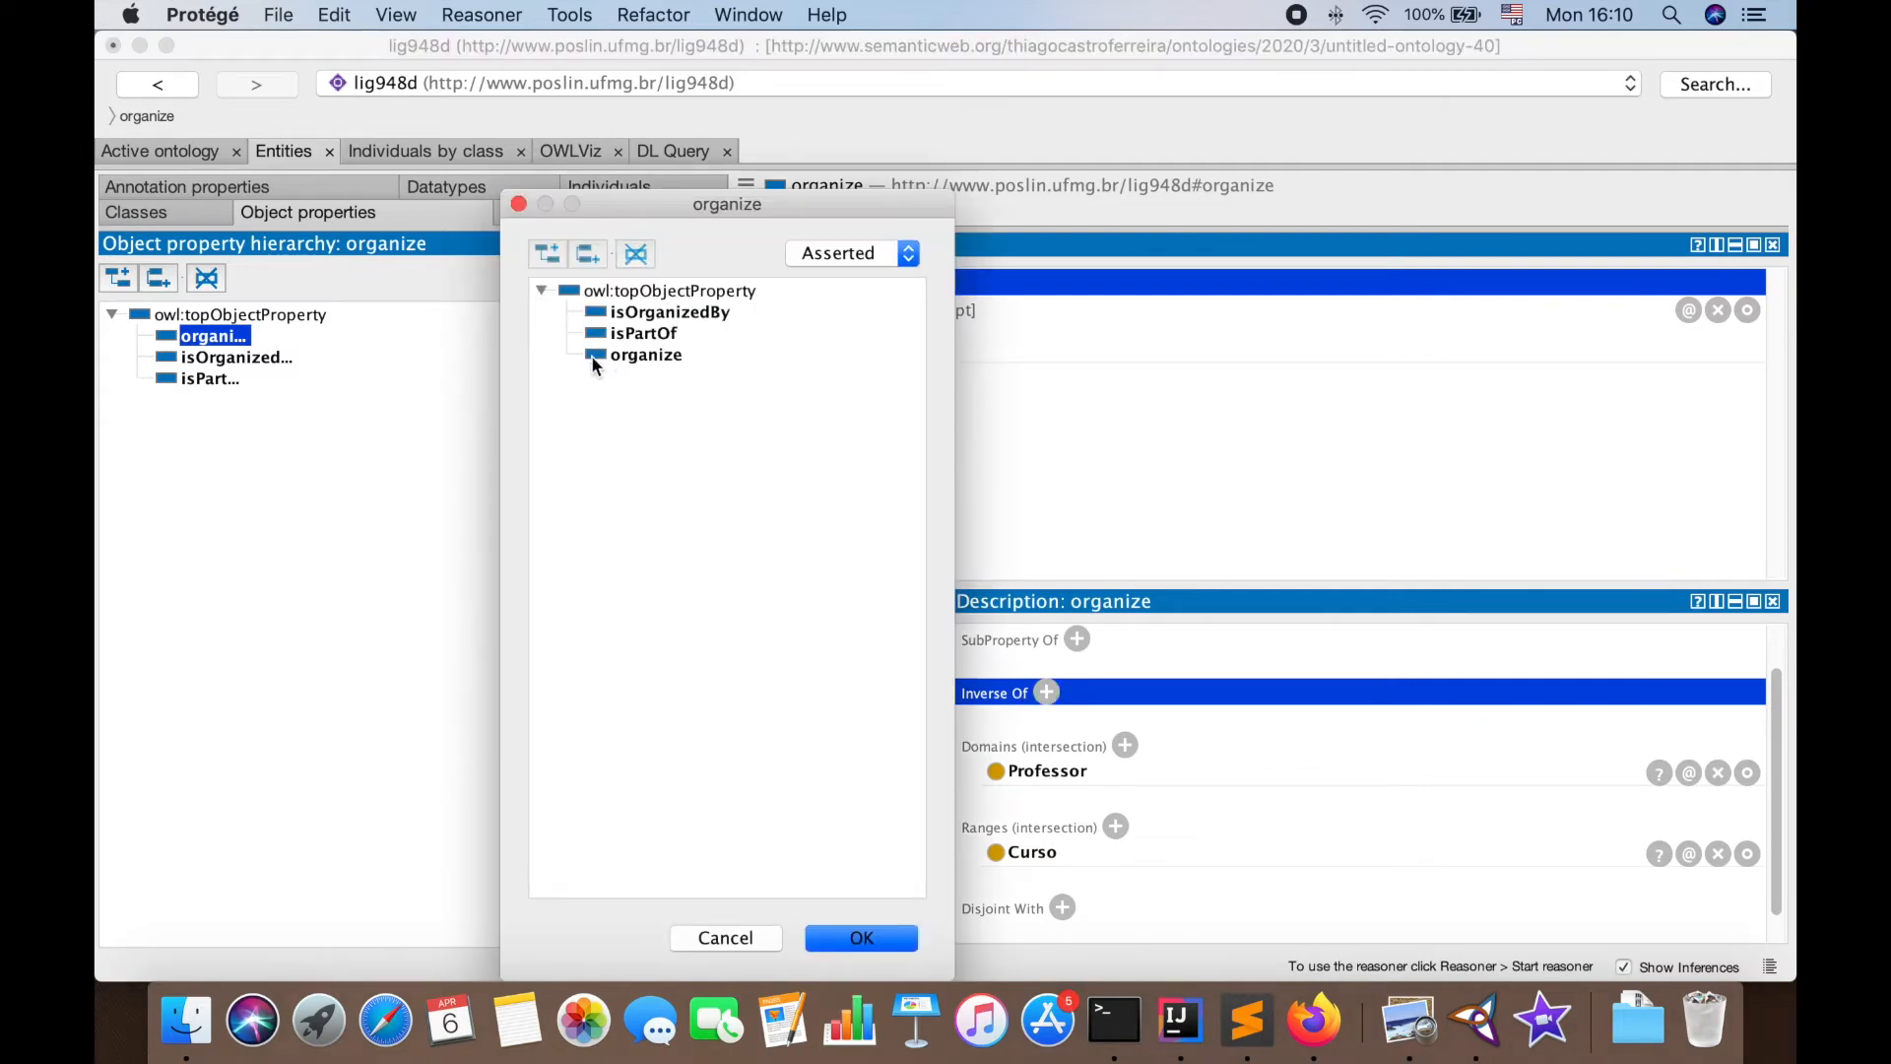
left_click(654, 313)
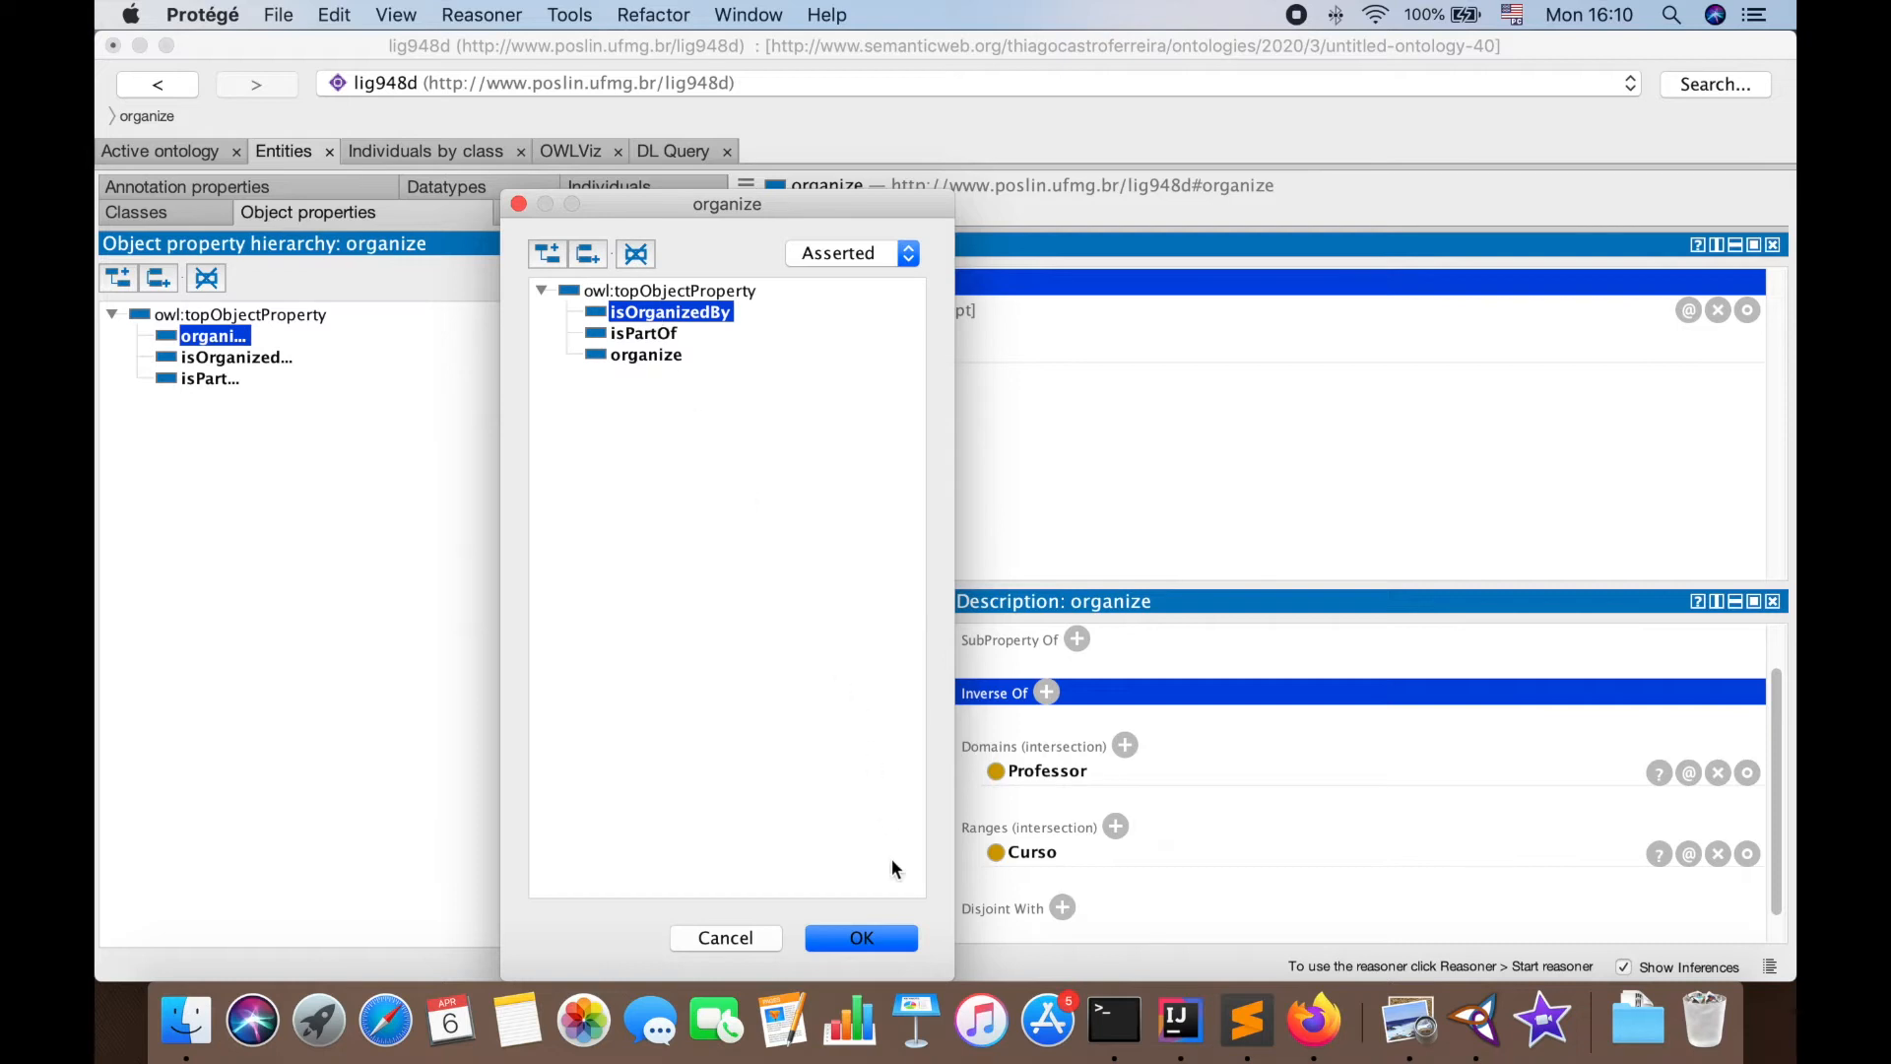
left_click(841, 941)
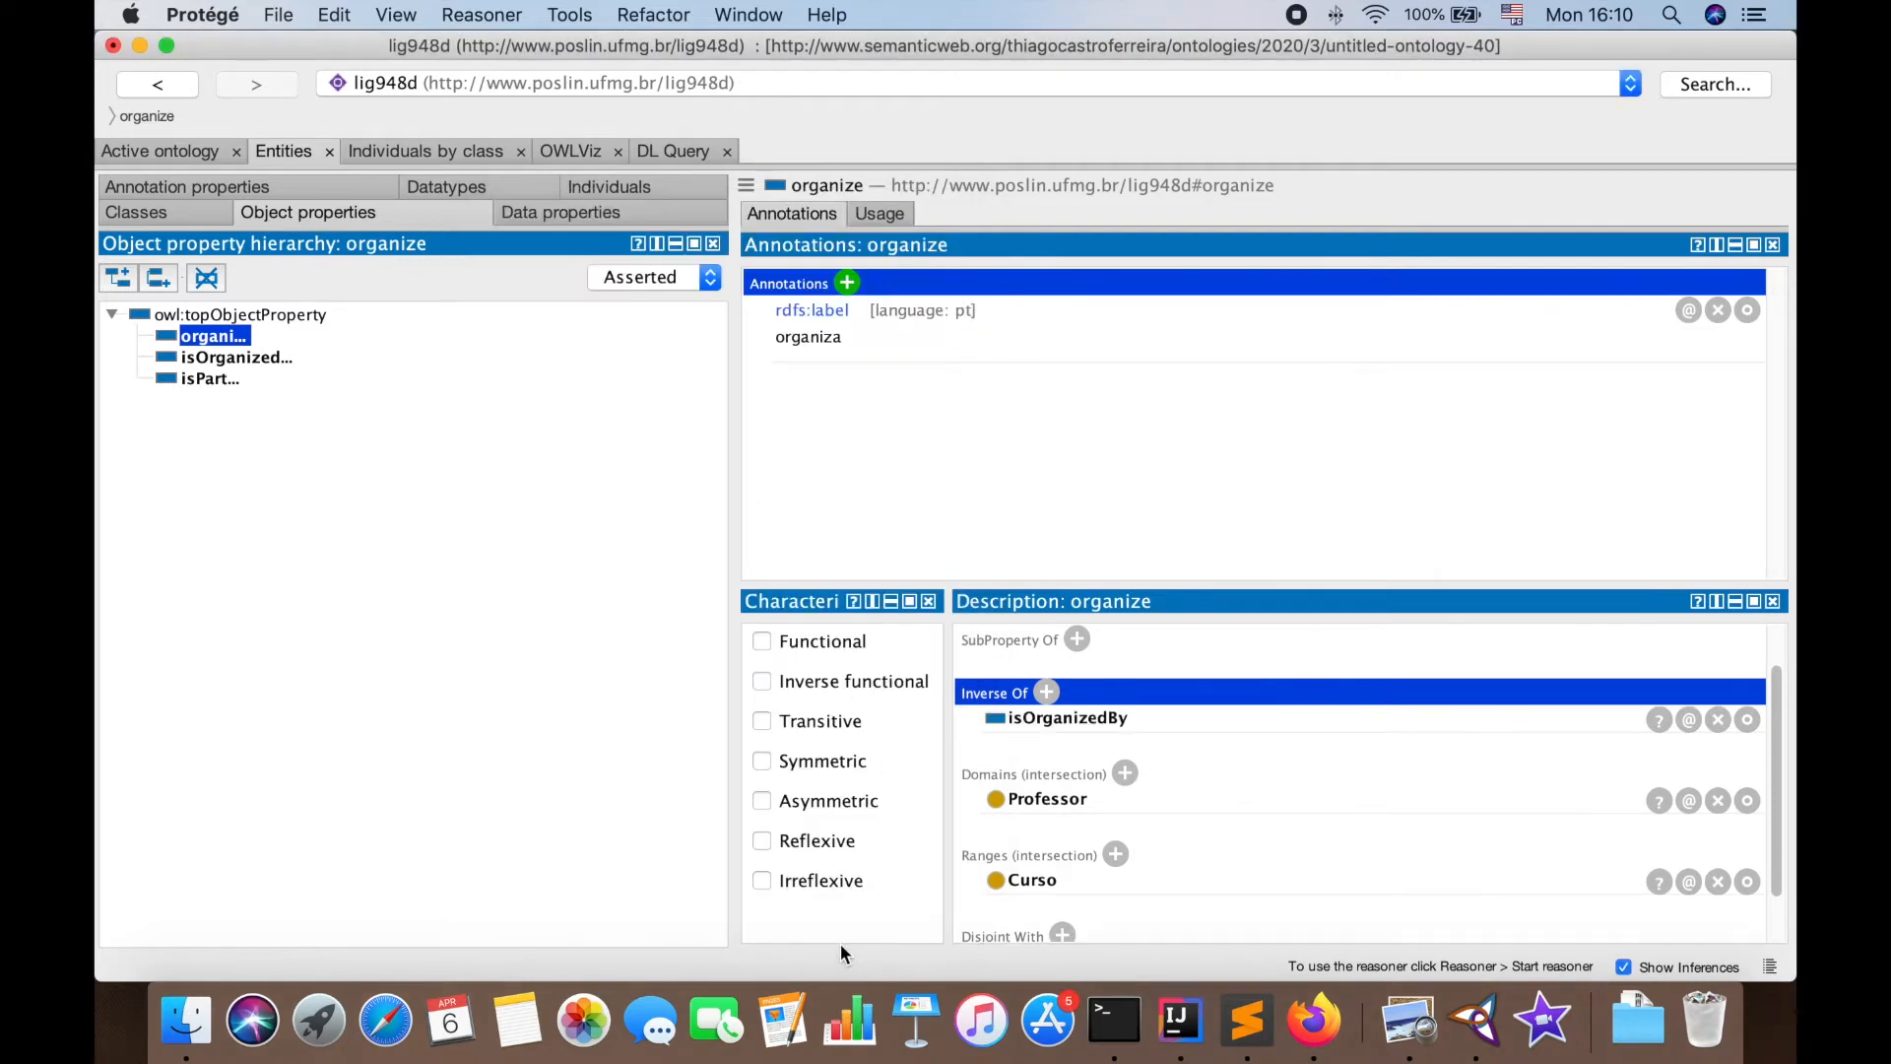
scroll(1148, 812, "down", 2)
scroll(1149, 811, "up", 4)
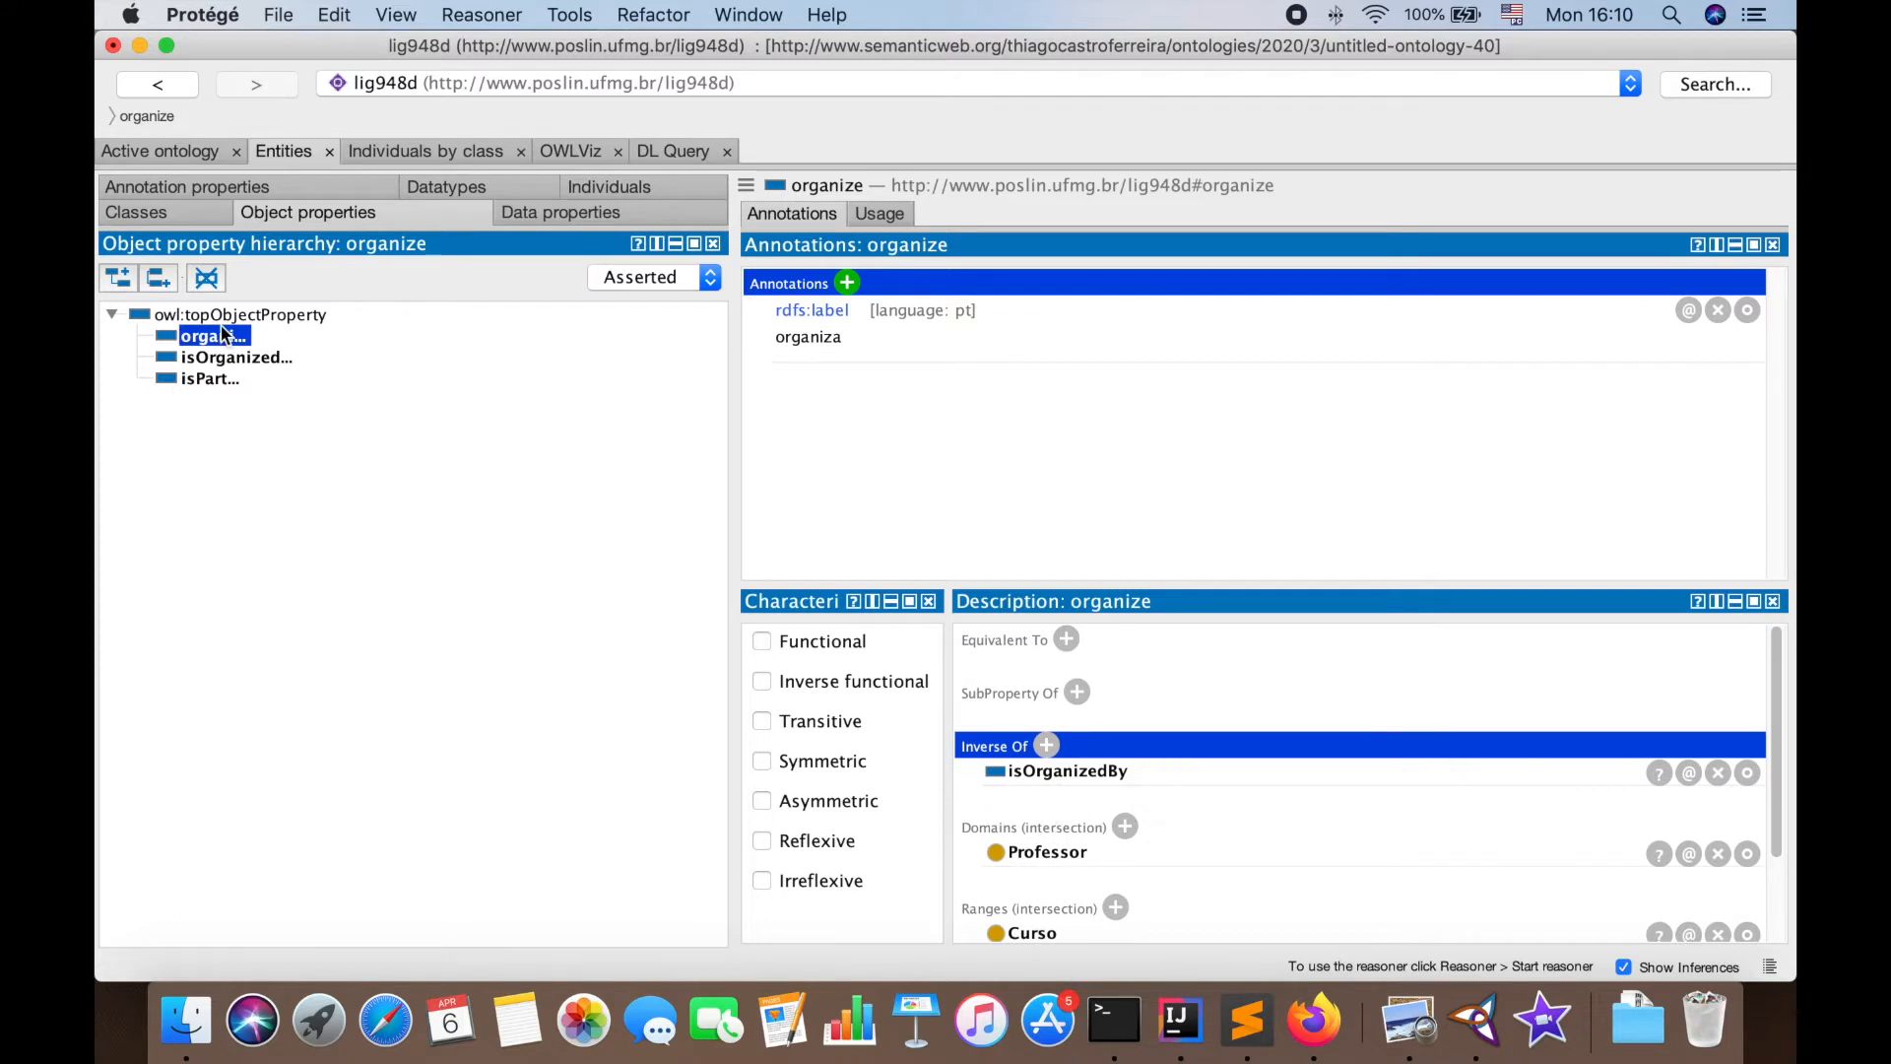
Create an object property named leciona under owl:topObjectProperty
left_click(193, 316)
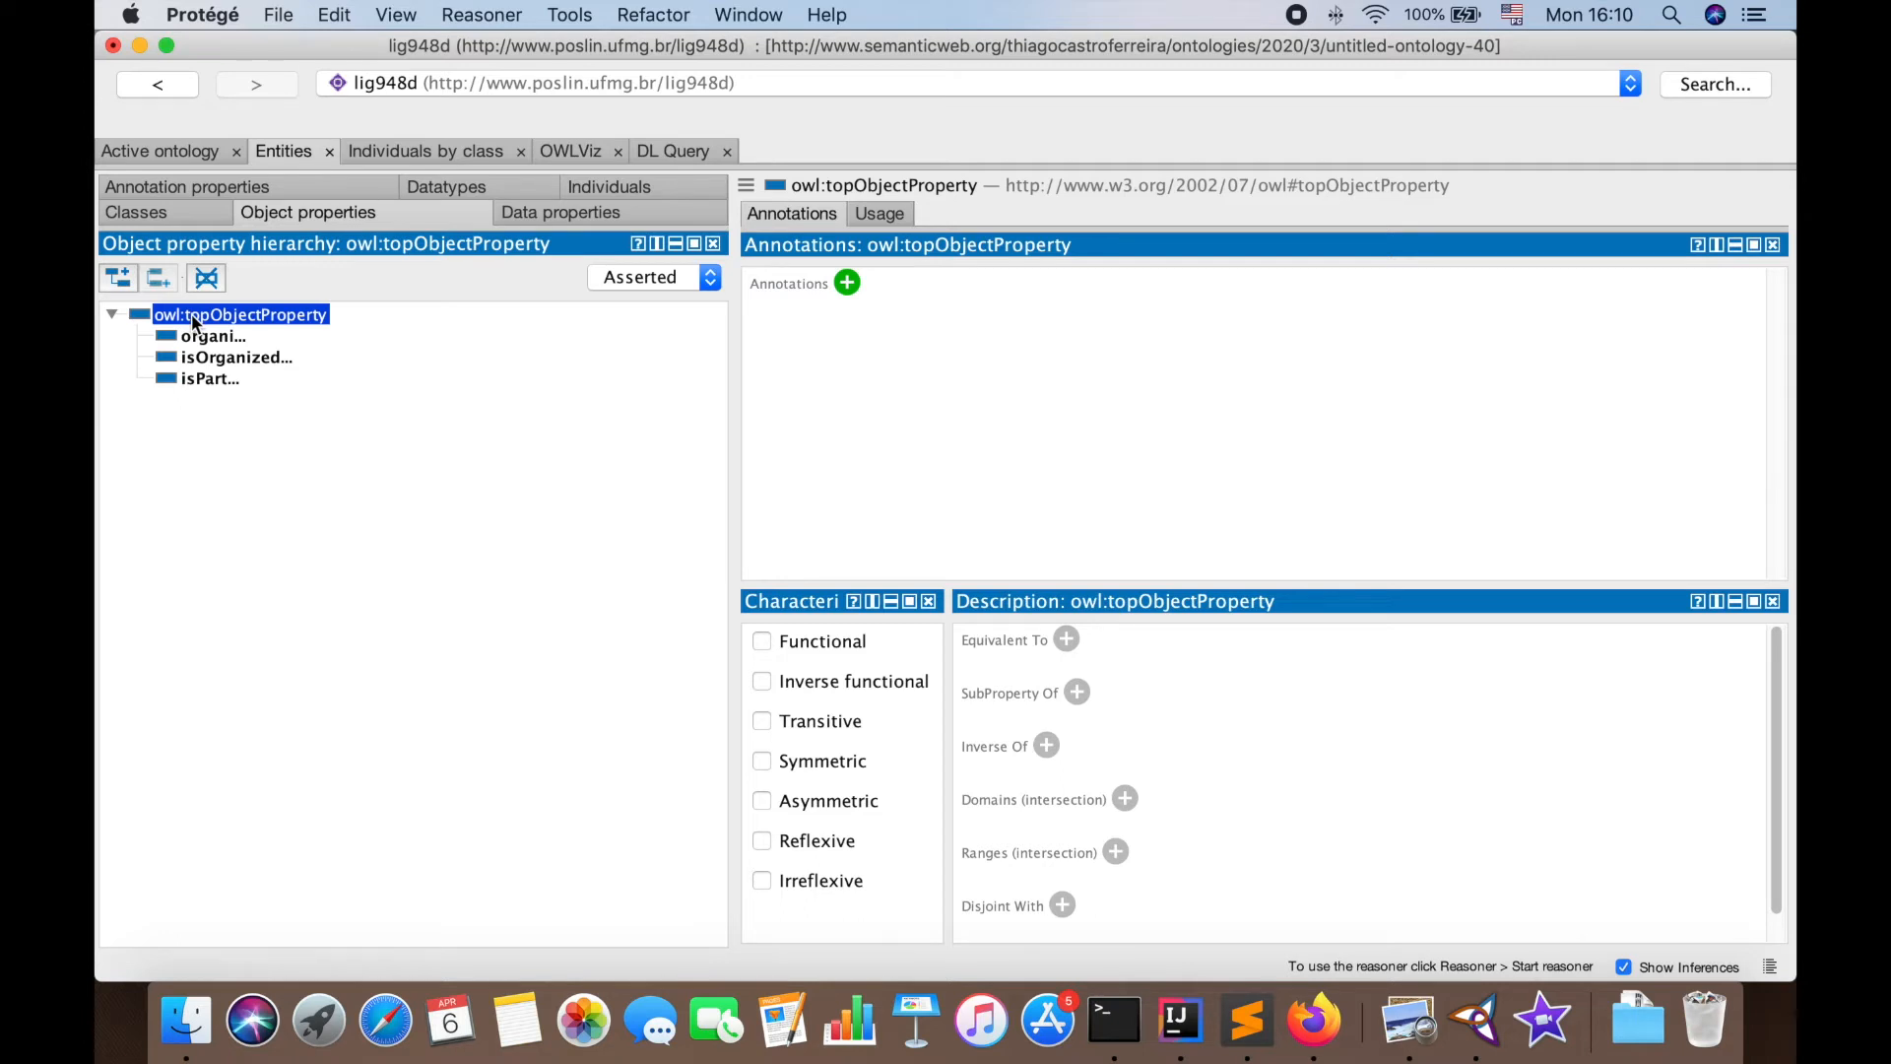
left_click(119, 277)
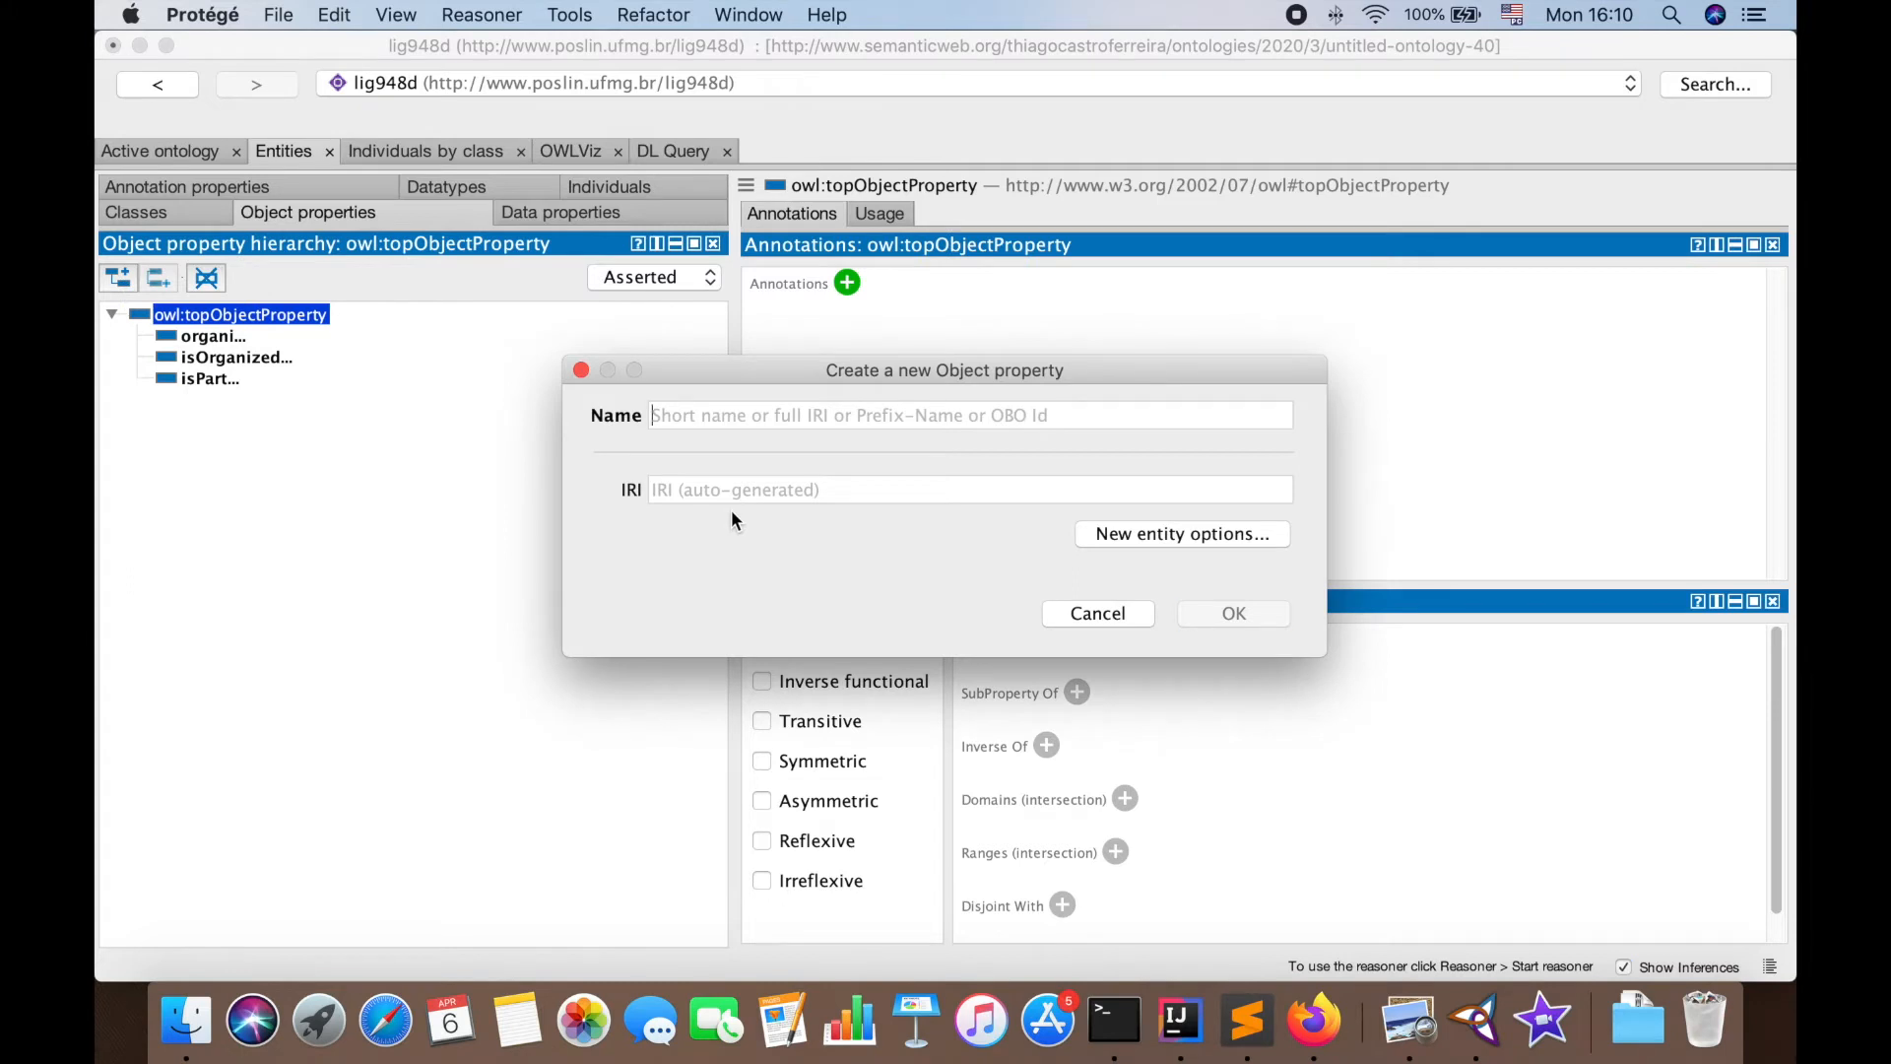
type("lectur")
key("BackSpace")
key("BackSpace")
key("BackSpace")
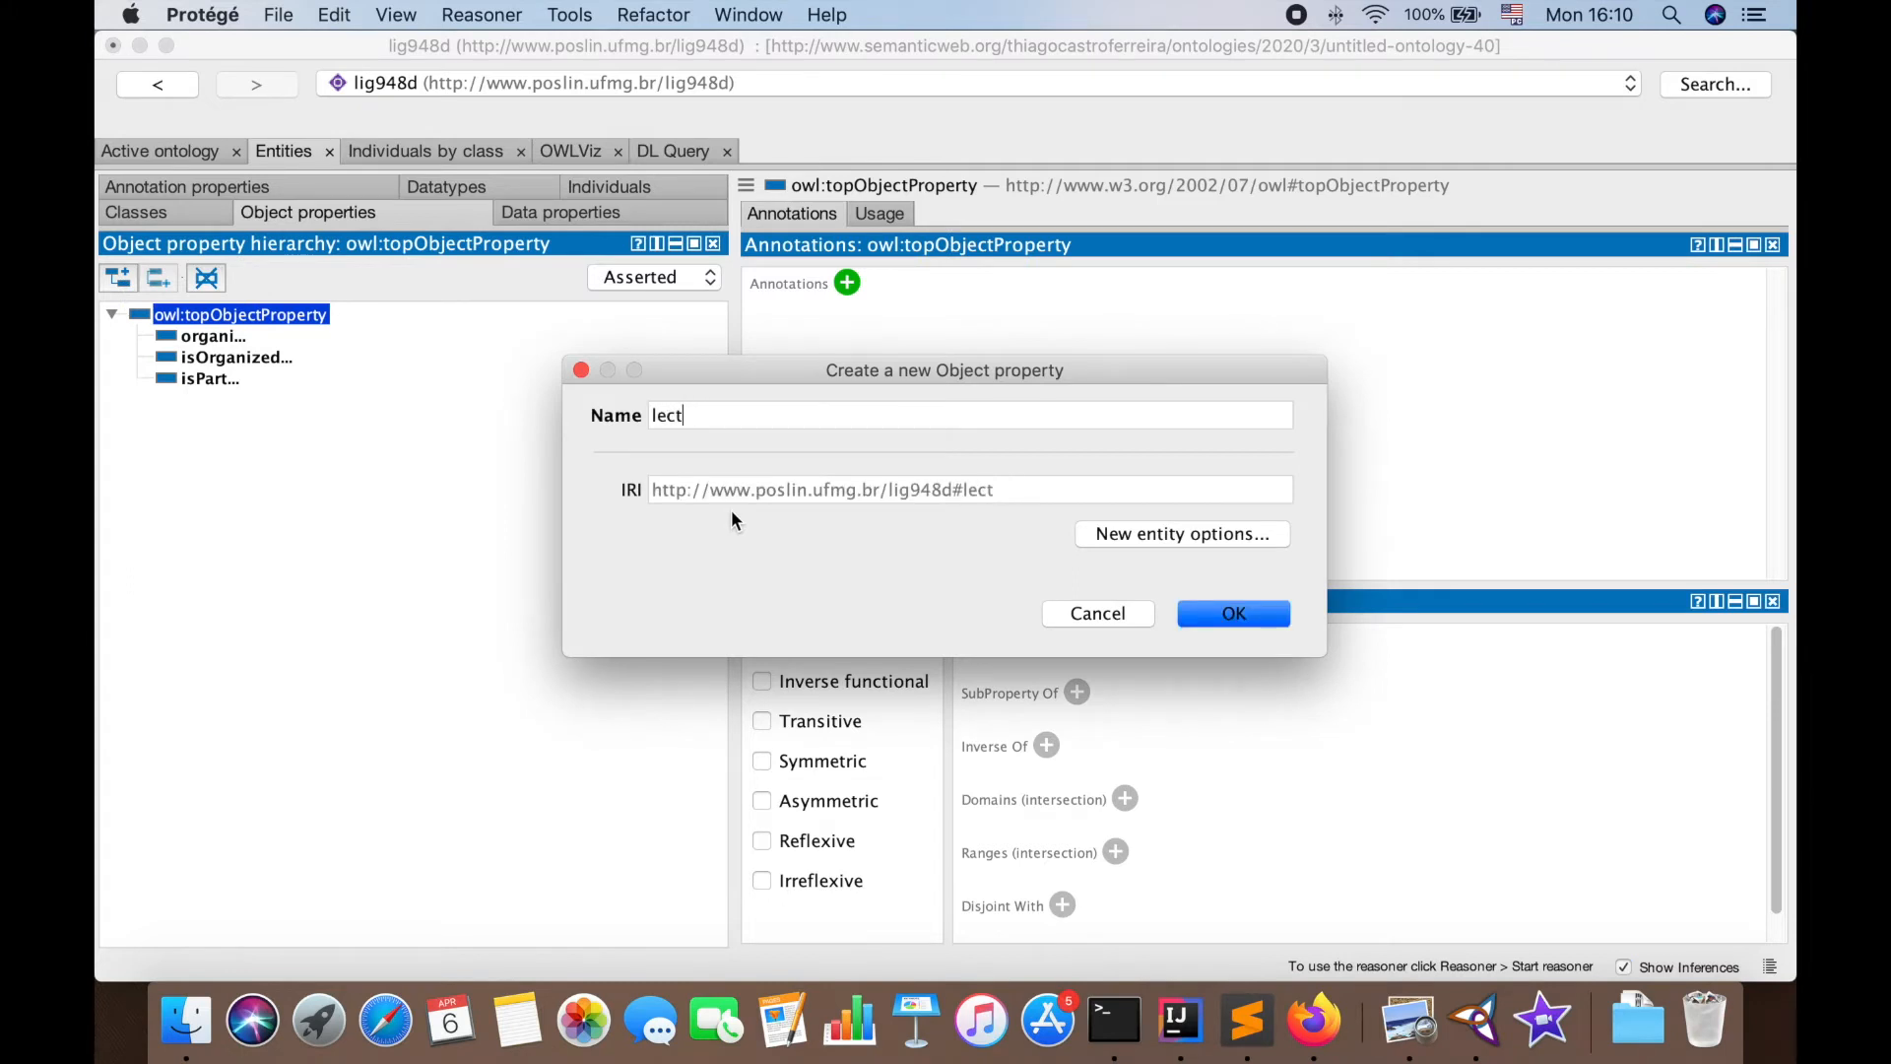
type("iona")
key("Return")
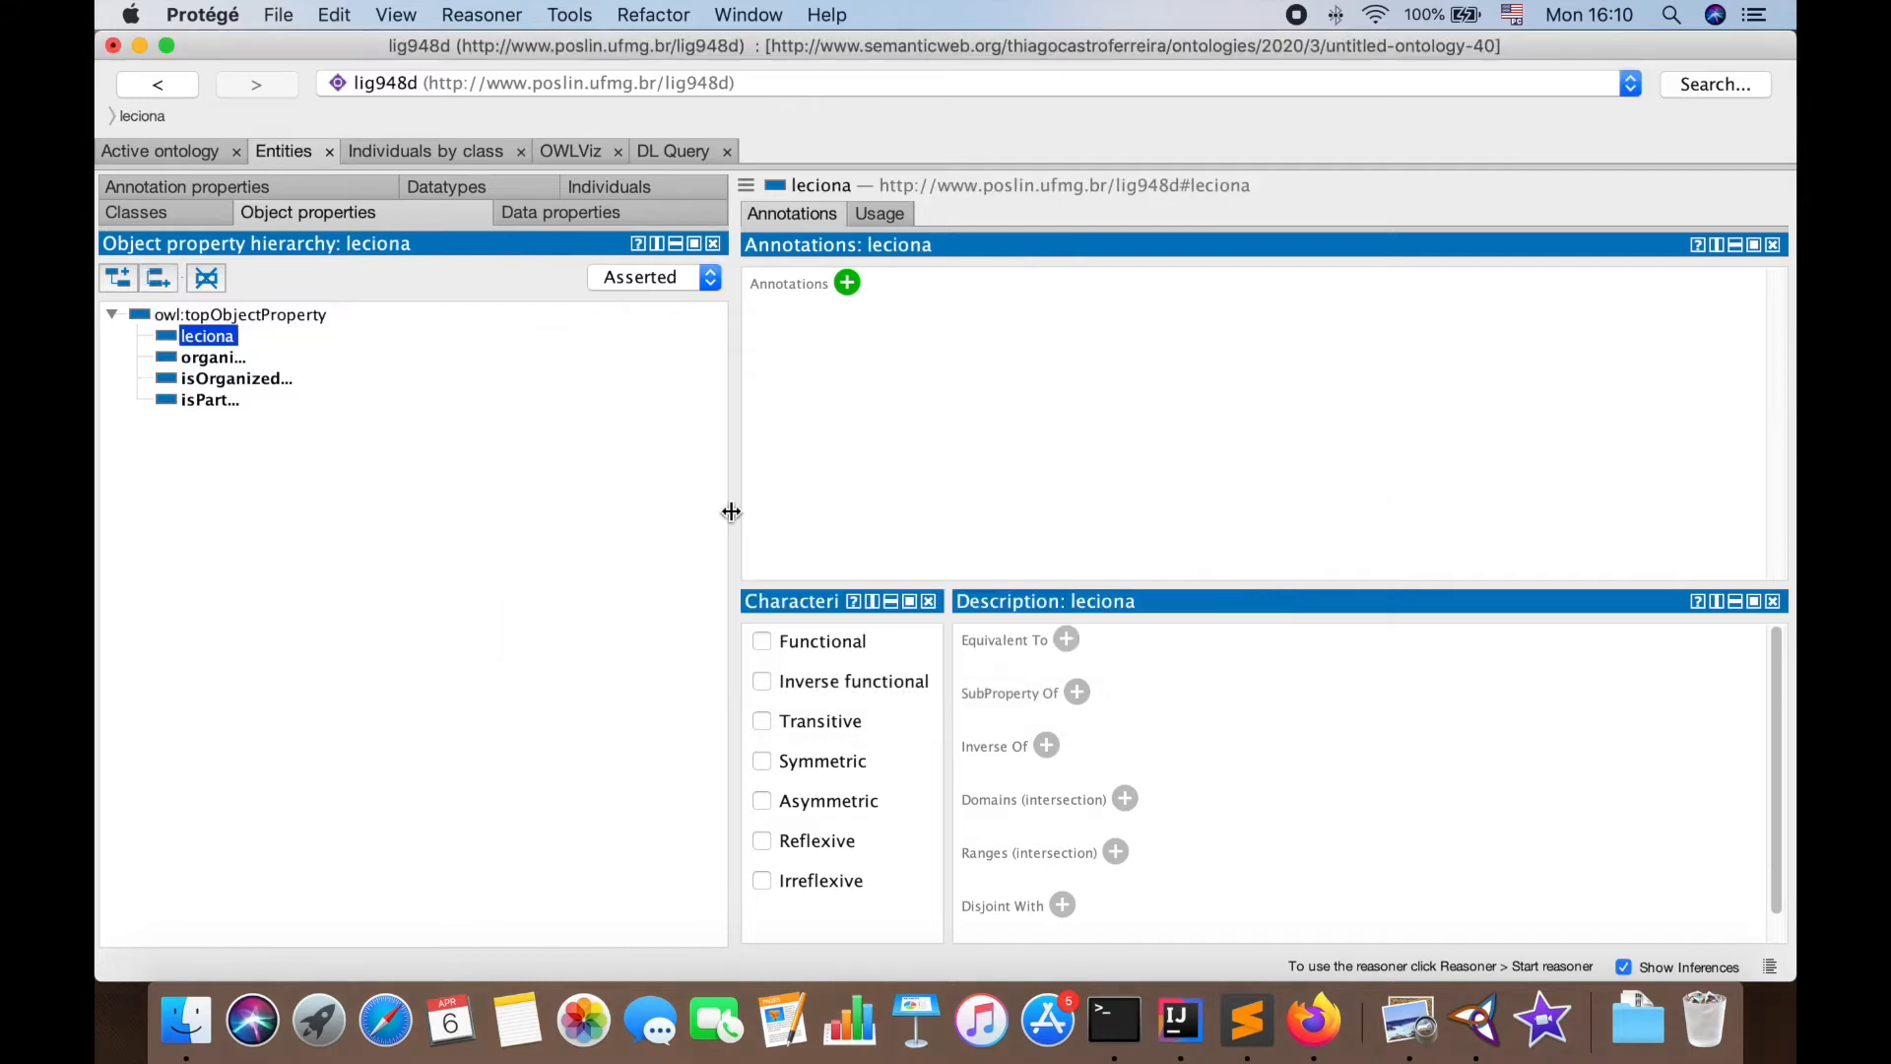
Give the leciona property the rdfs:label "leciona" with language pt
left_click(847, 283)
type("leciona")
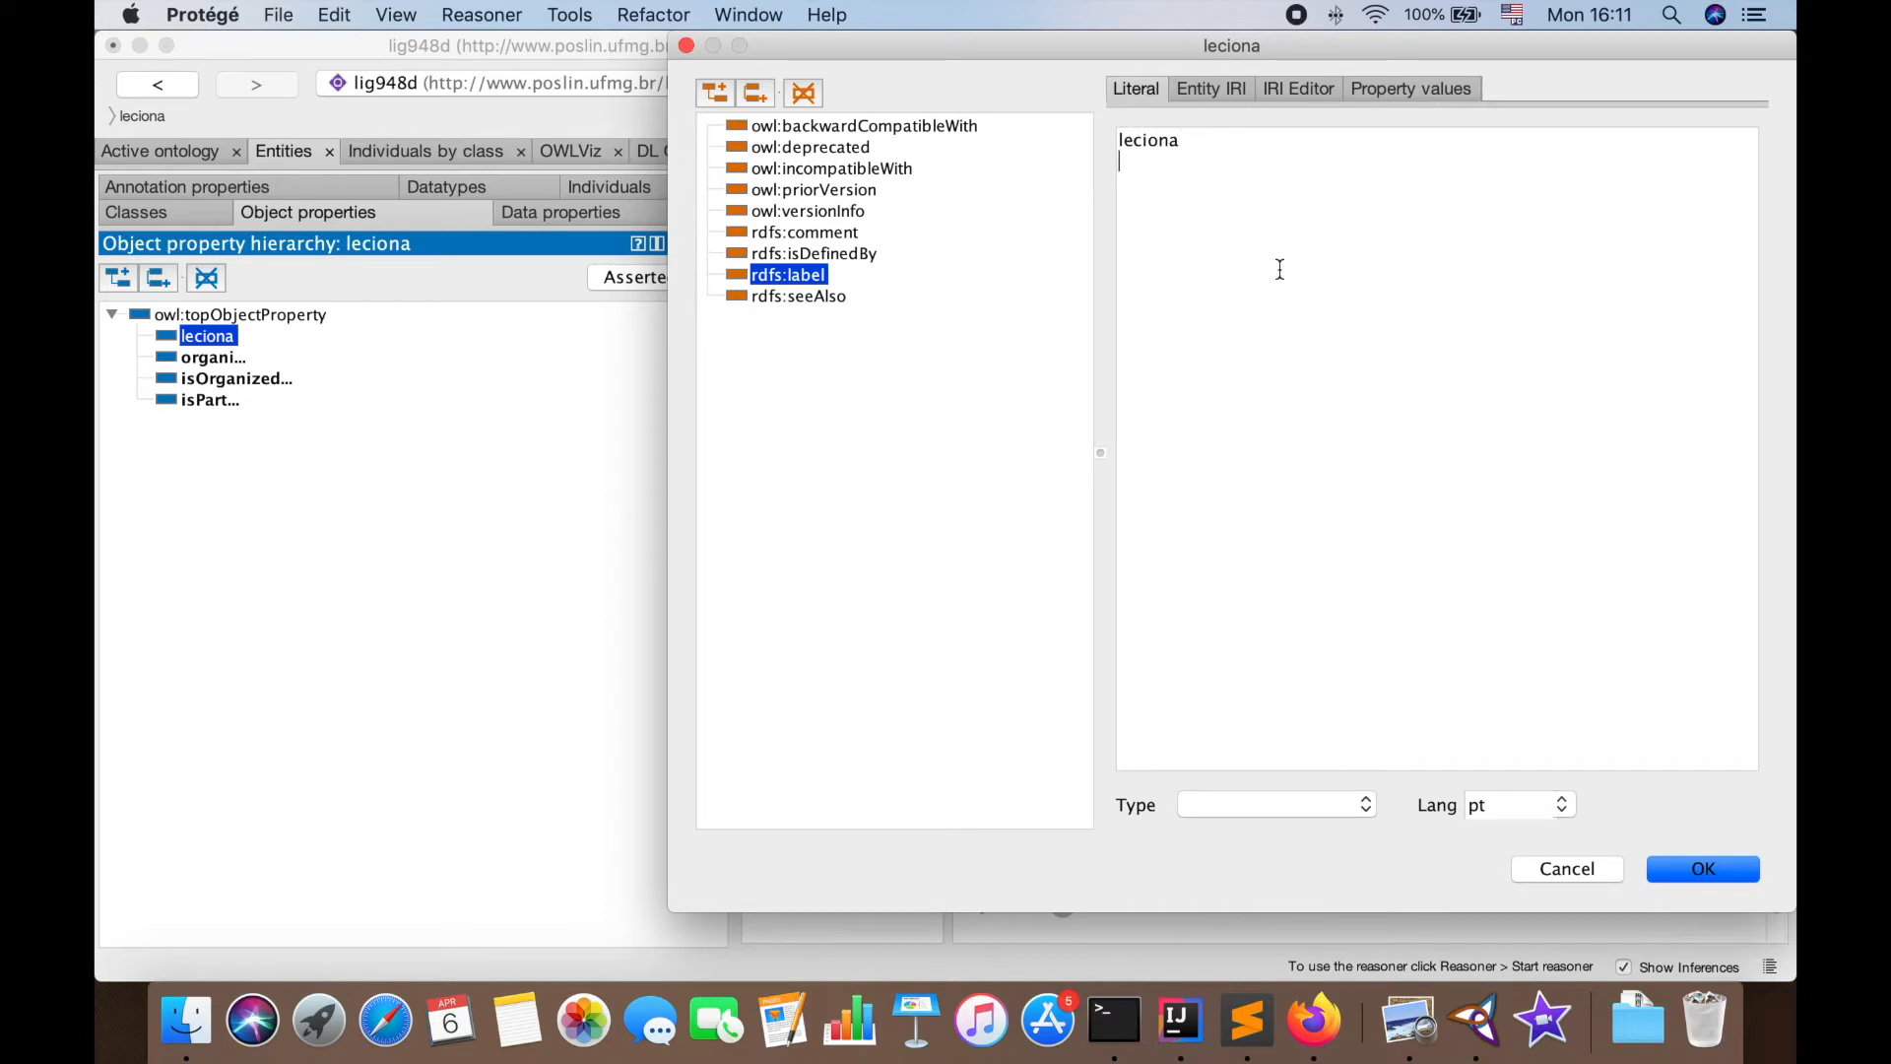
left_click(1721, 870)
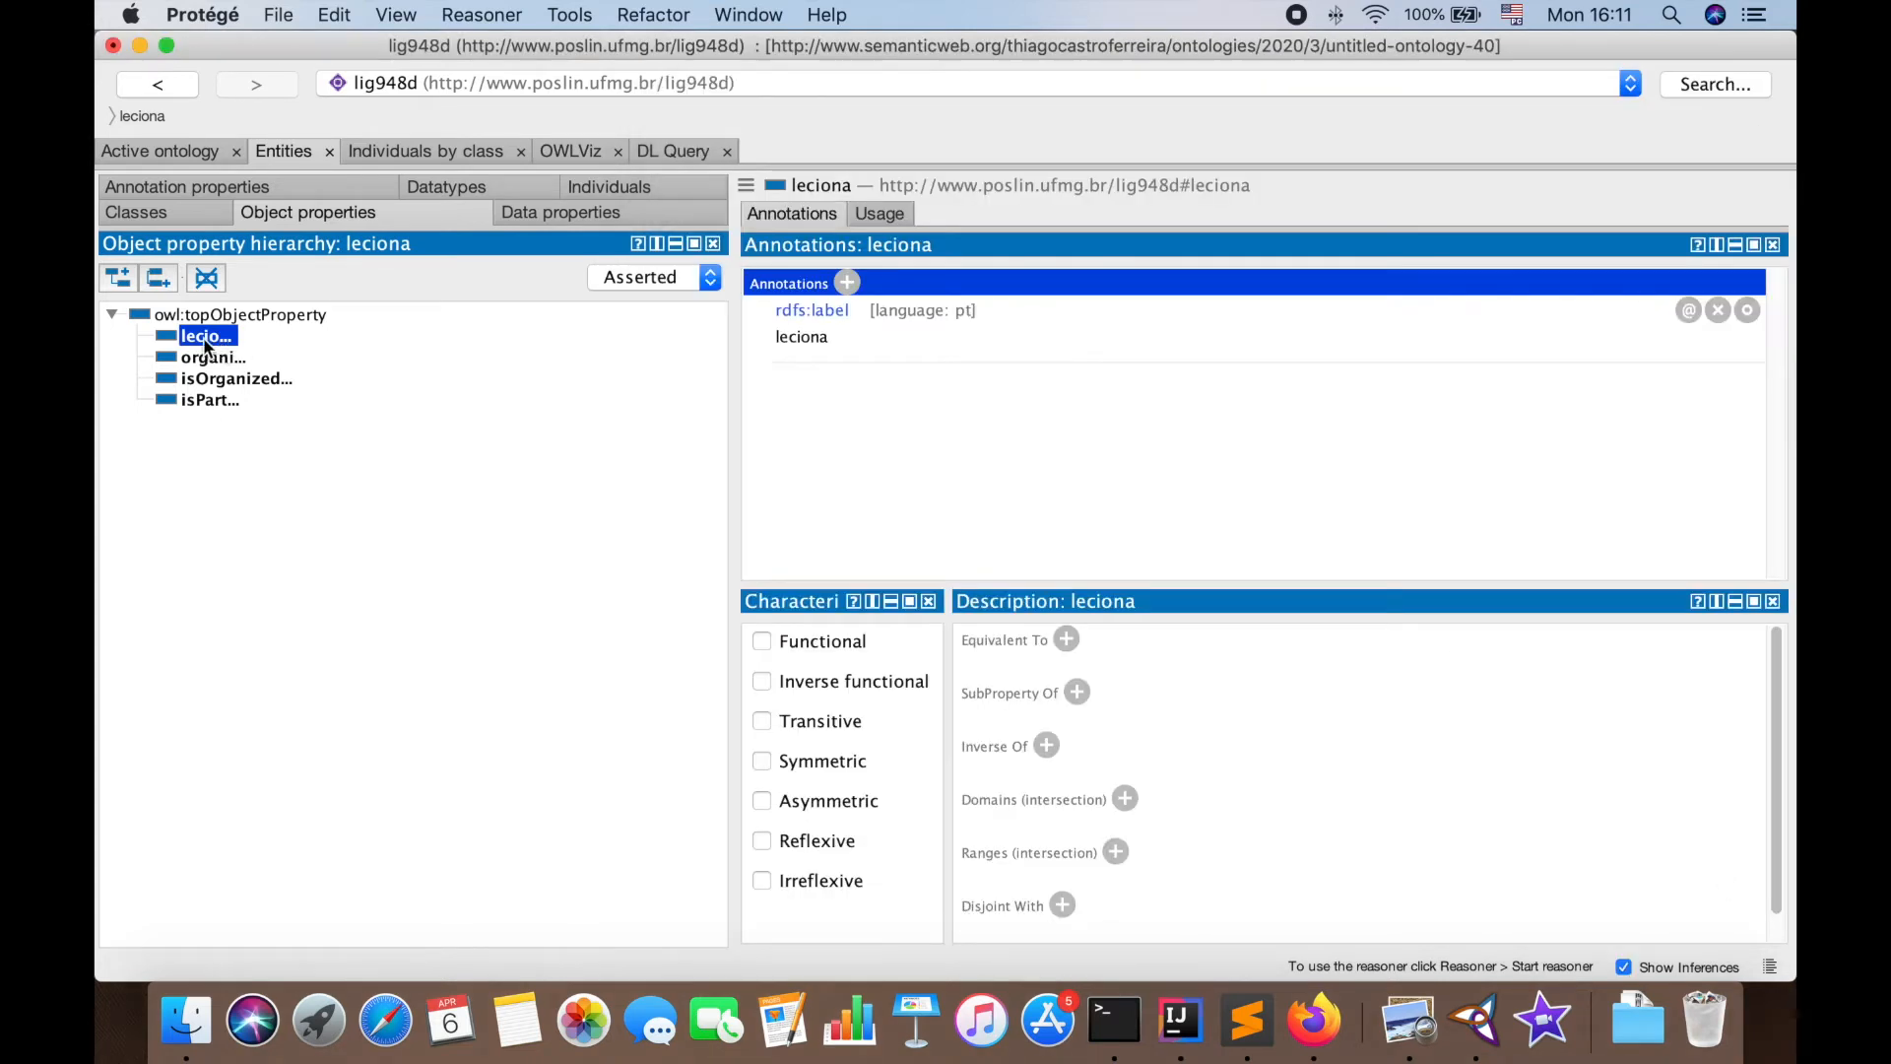
Create an object property named titular_leciona as a subproperty of leciona
left_click(124, 278)
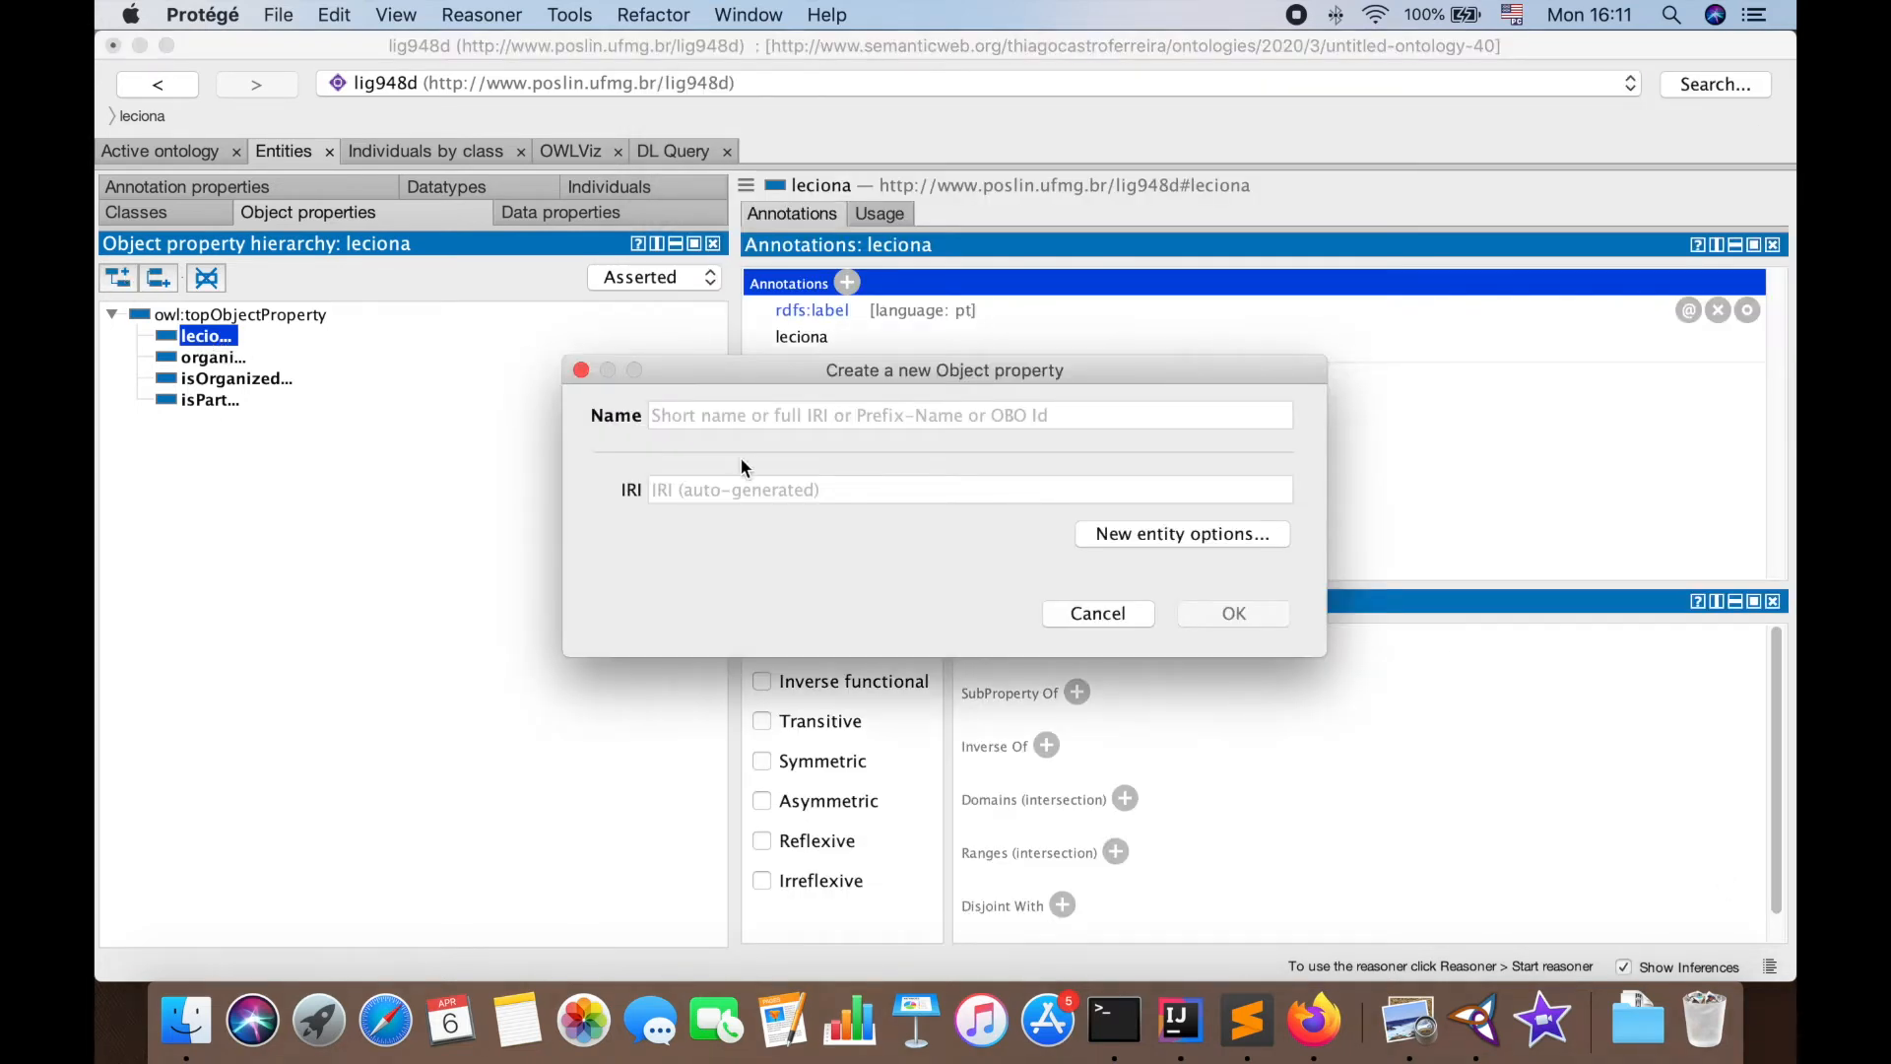
type("titular_leciona")
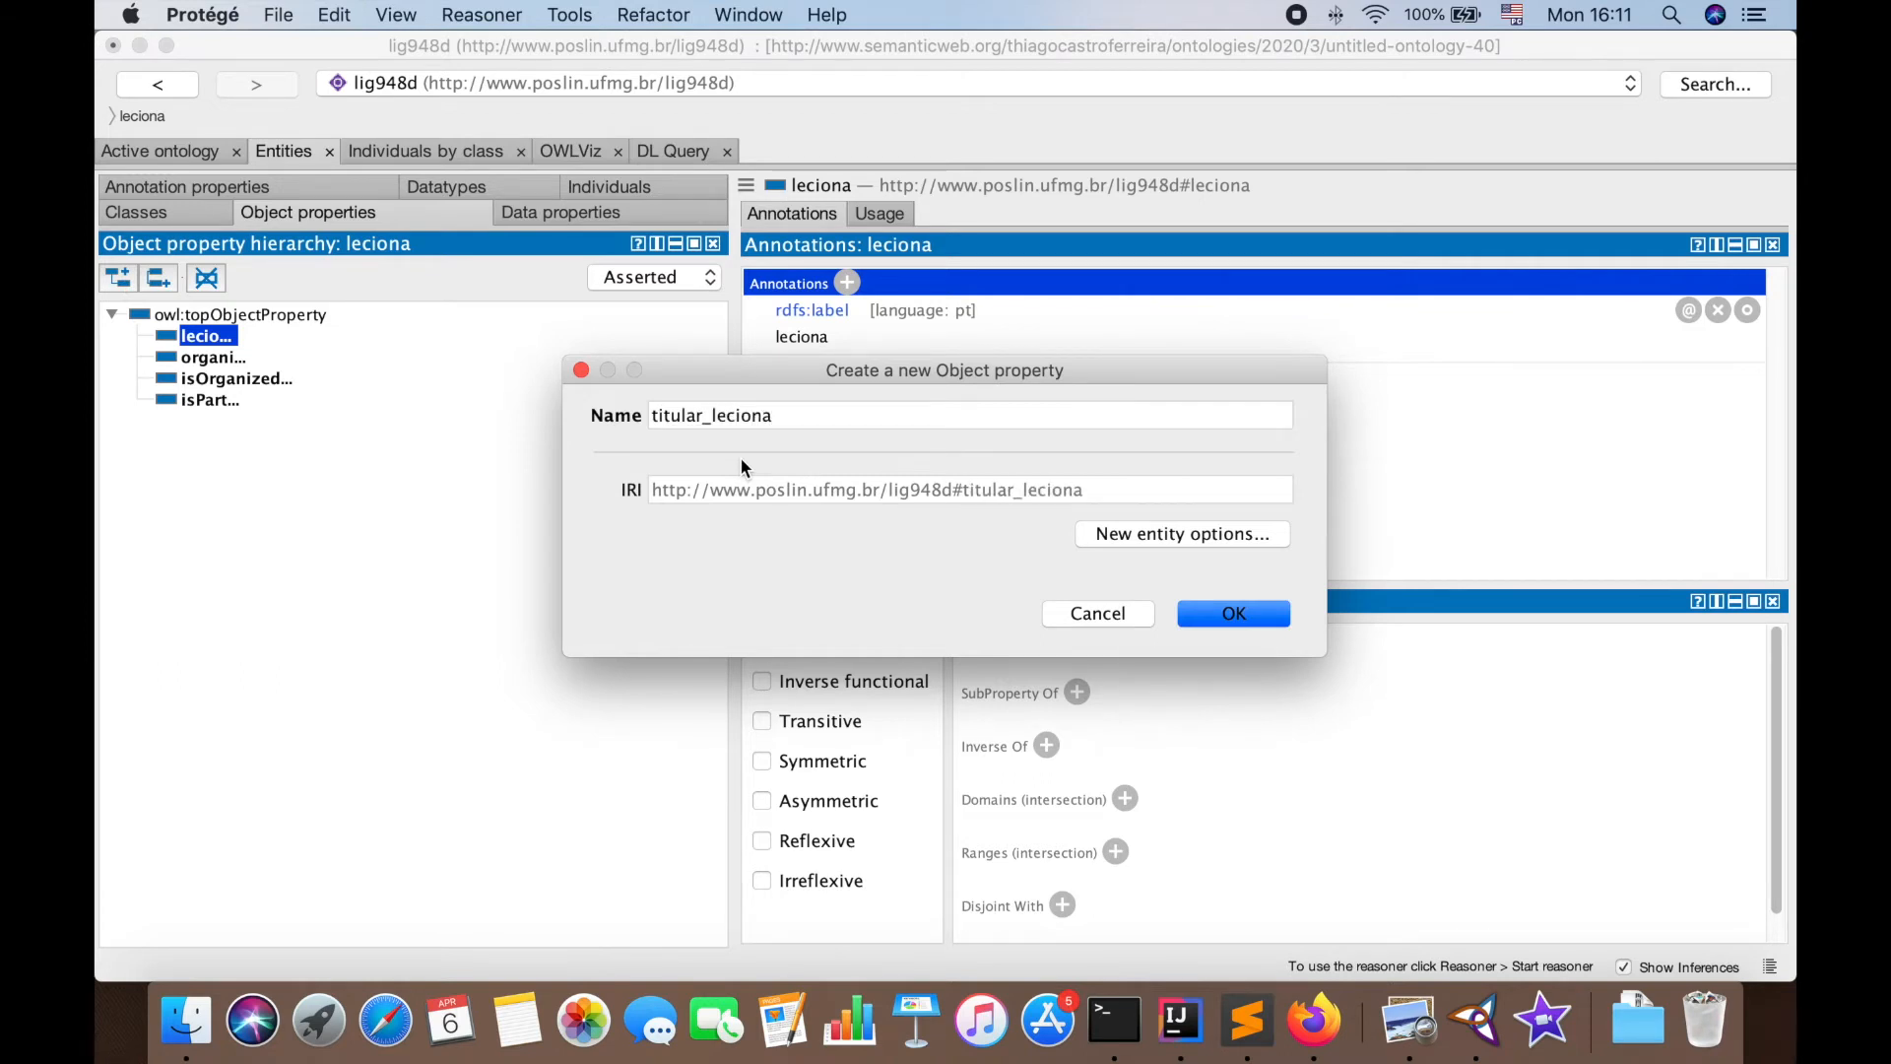
key("Return")
Set Professor as the domain and Curso as the range of the leciona property
left_click(210, 339)
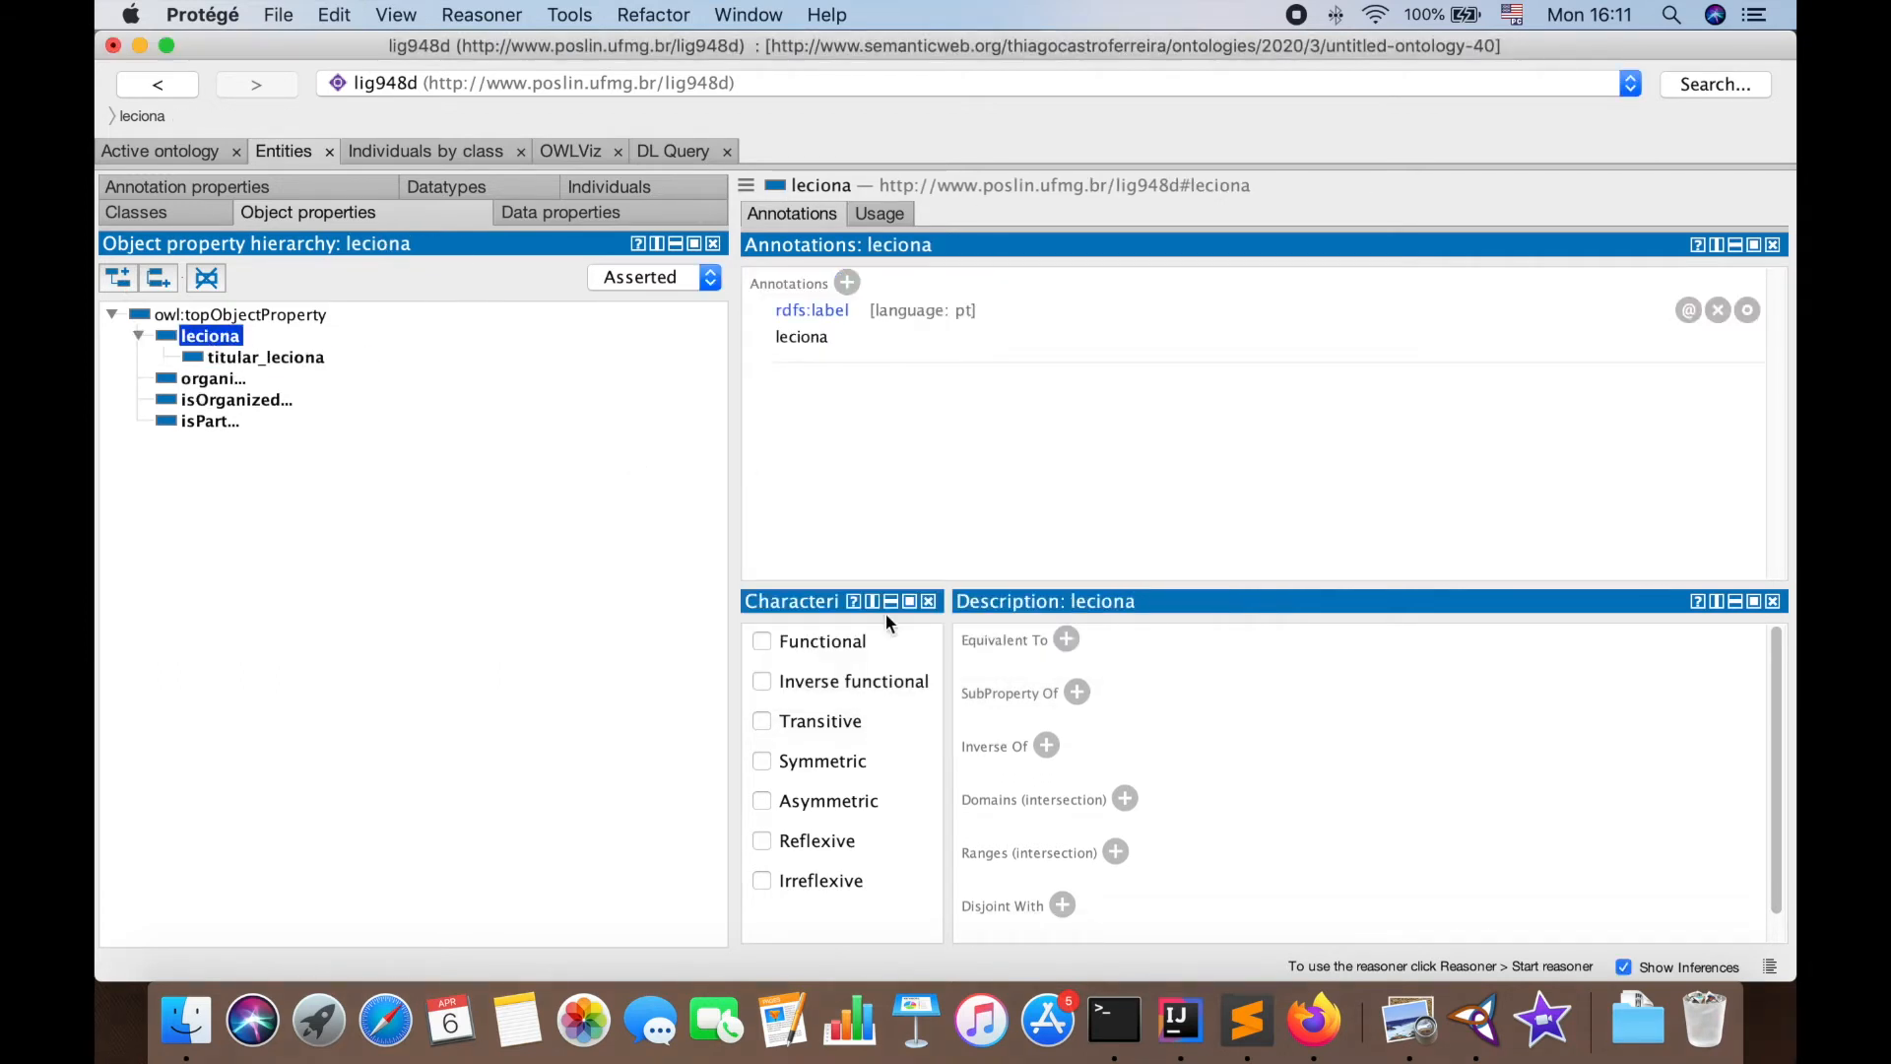
left_click(1124, 799)
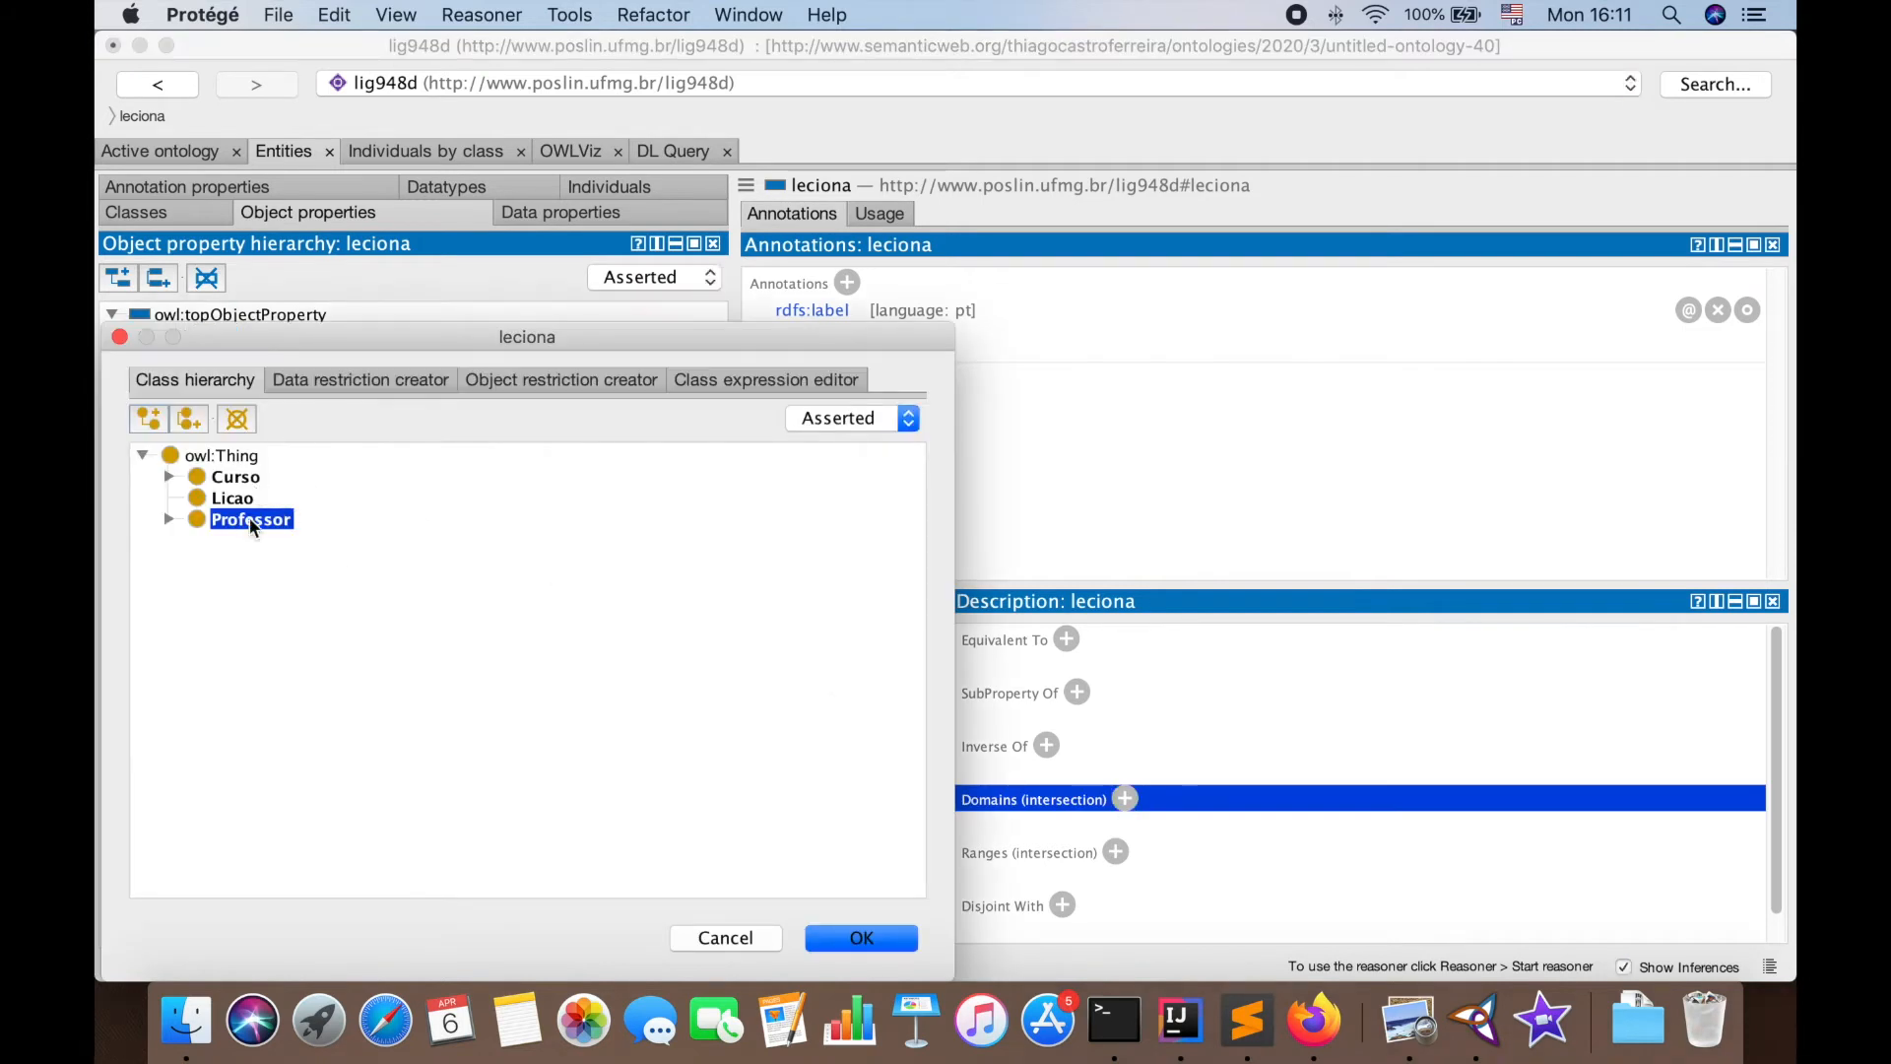
left_click(871, 938)
left_click(1114, 879)
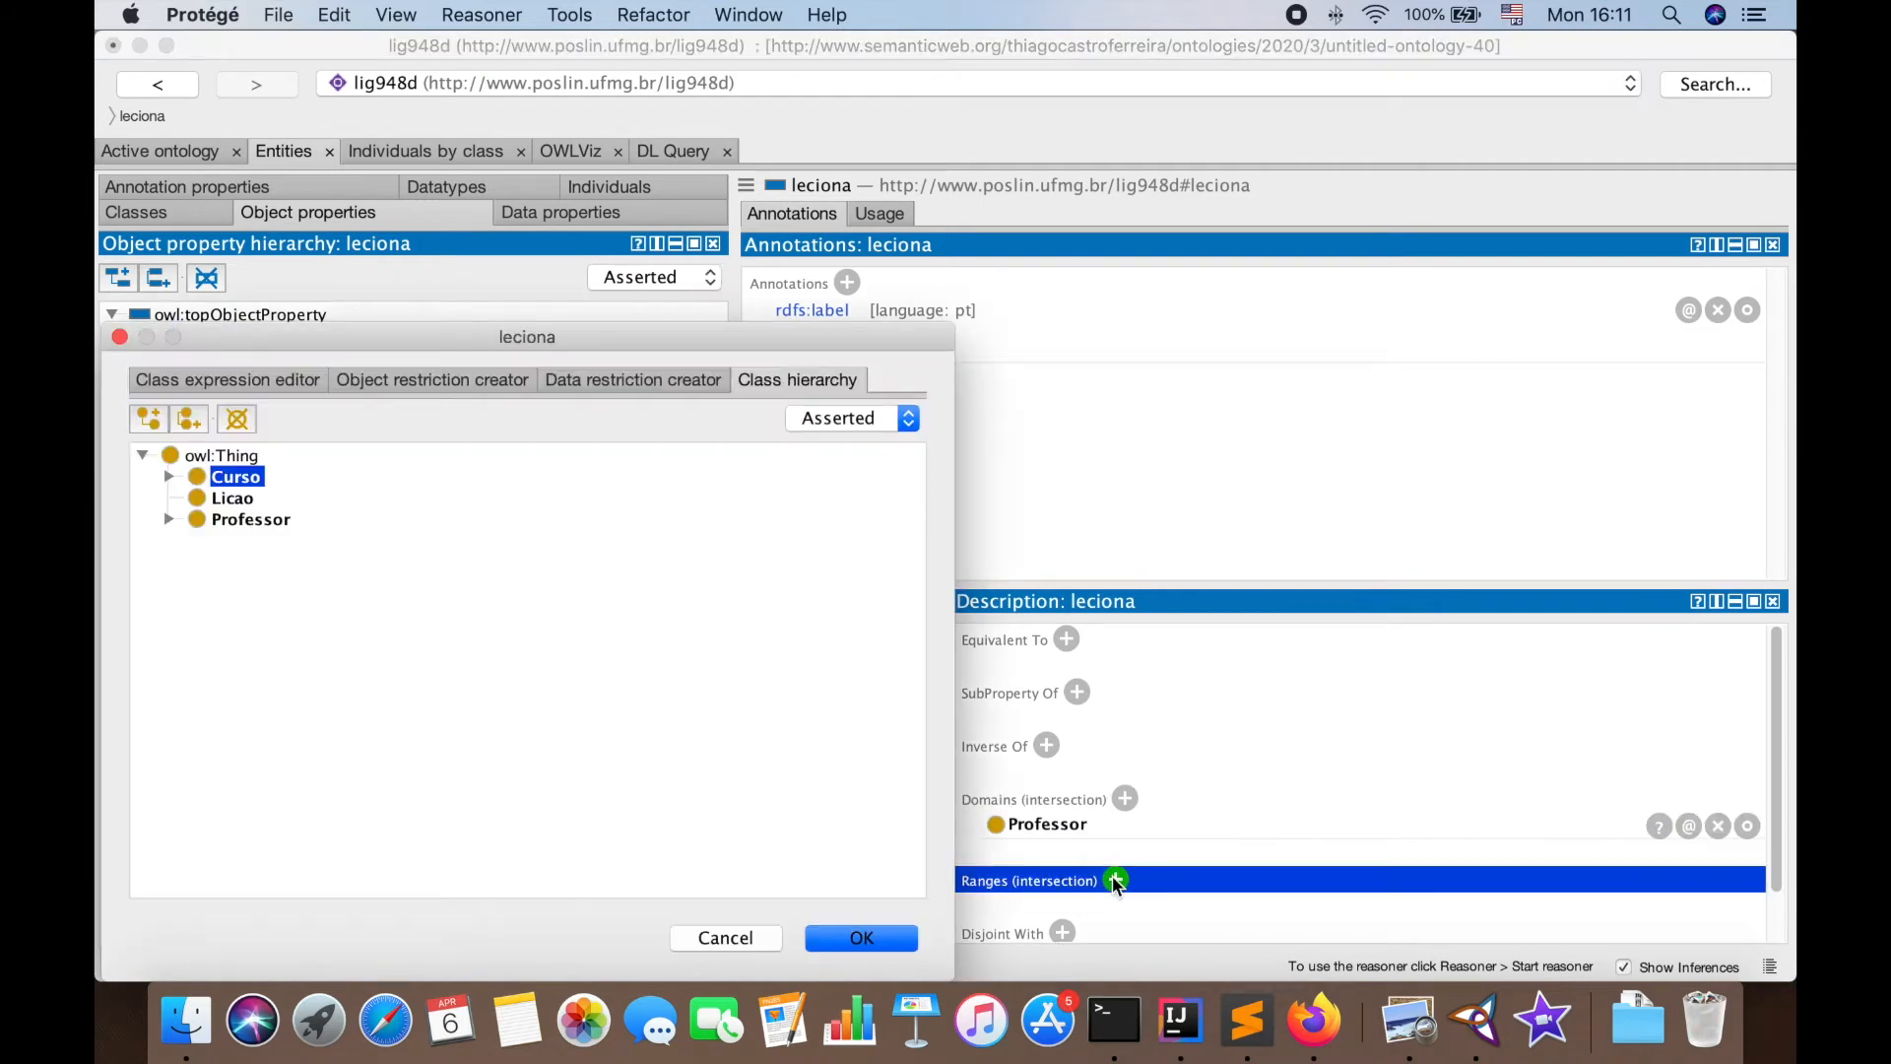
left_click(862, 937)
Set ProfessorTitular as the domain and Curso as the range of the titular_leciona property
left_click(258, 359)
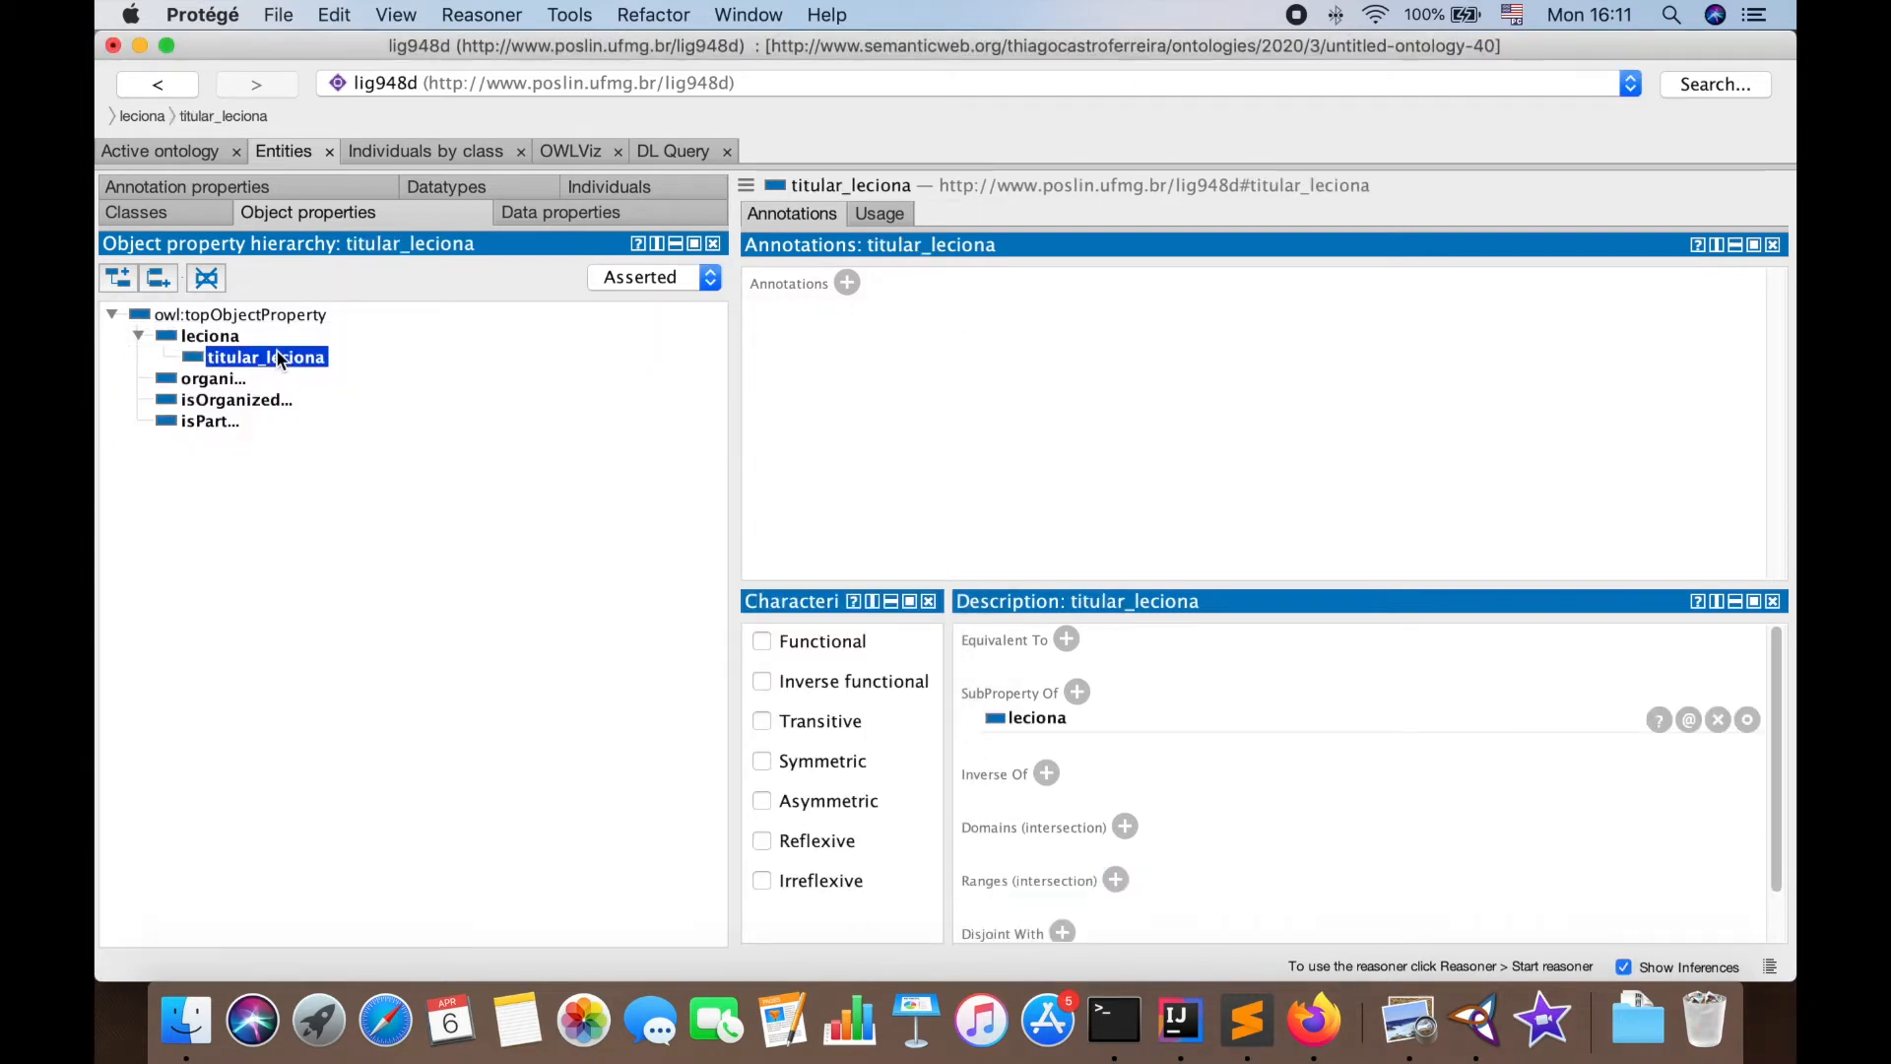
left_click(1124, 827)
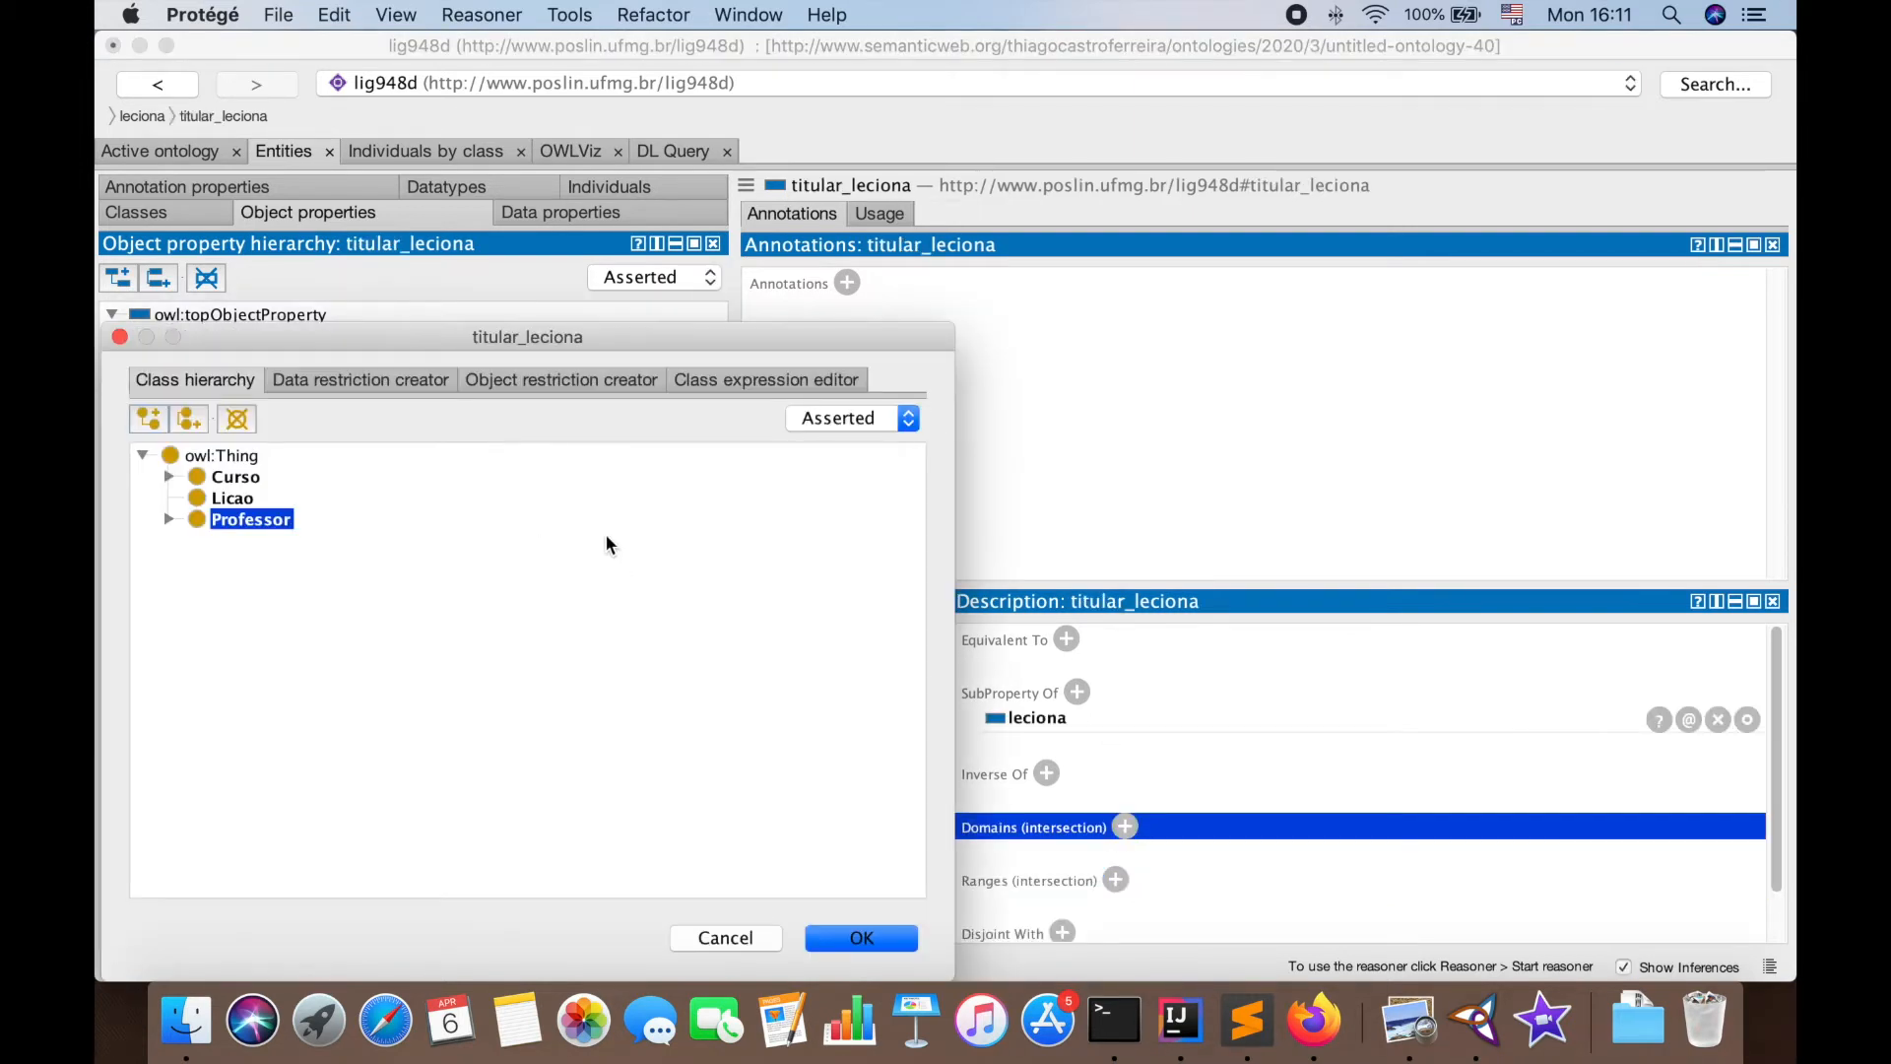
left_click(168, 519)
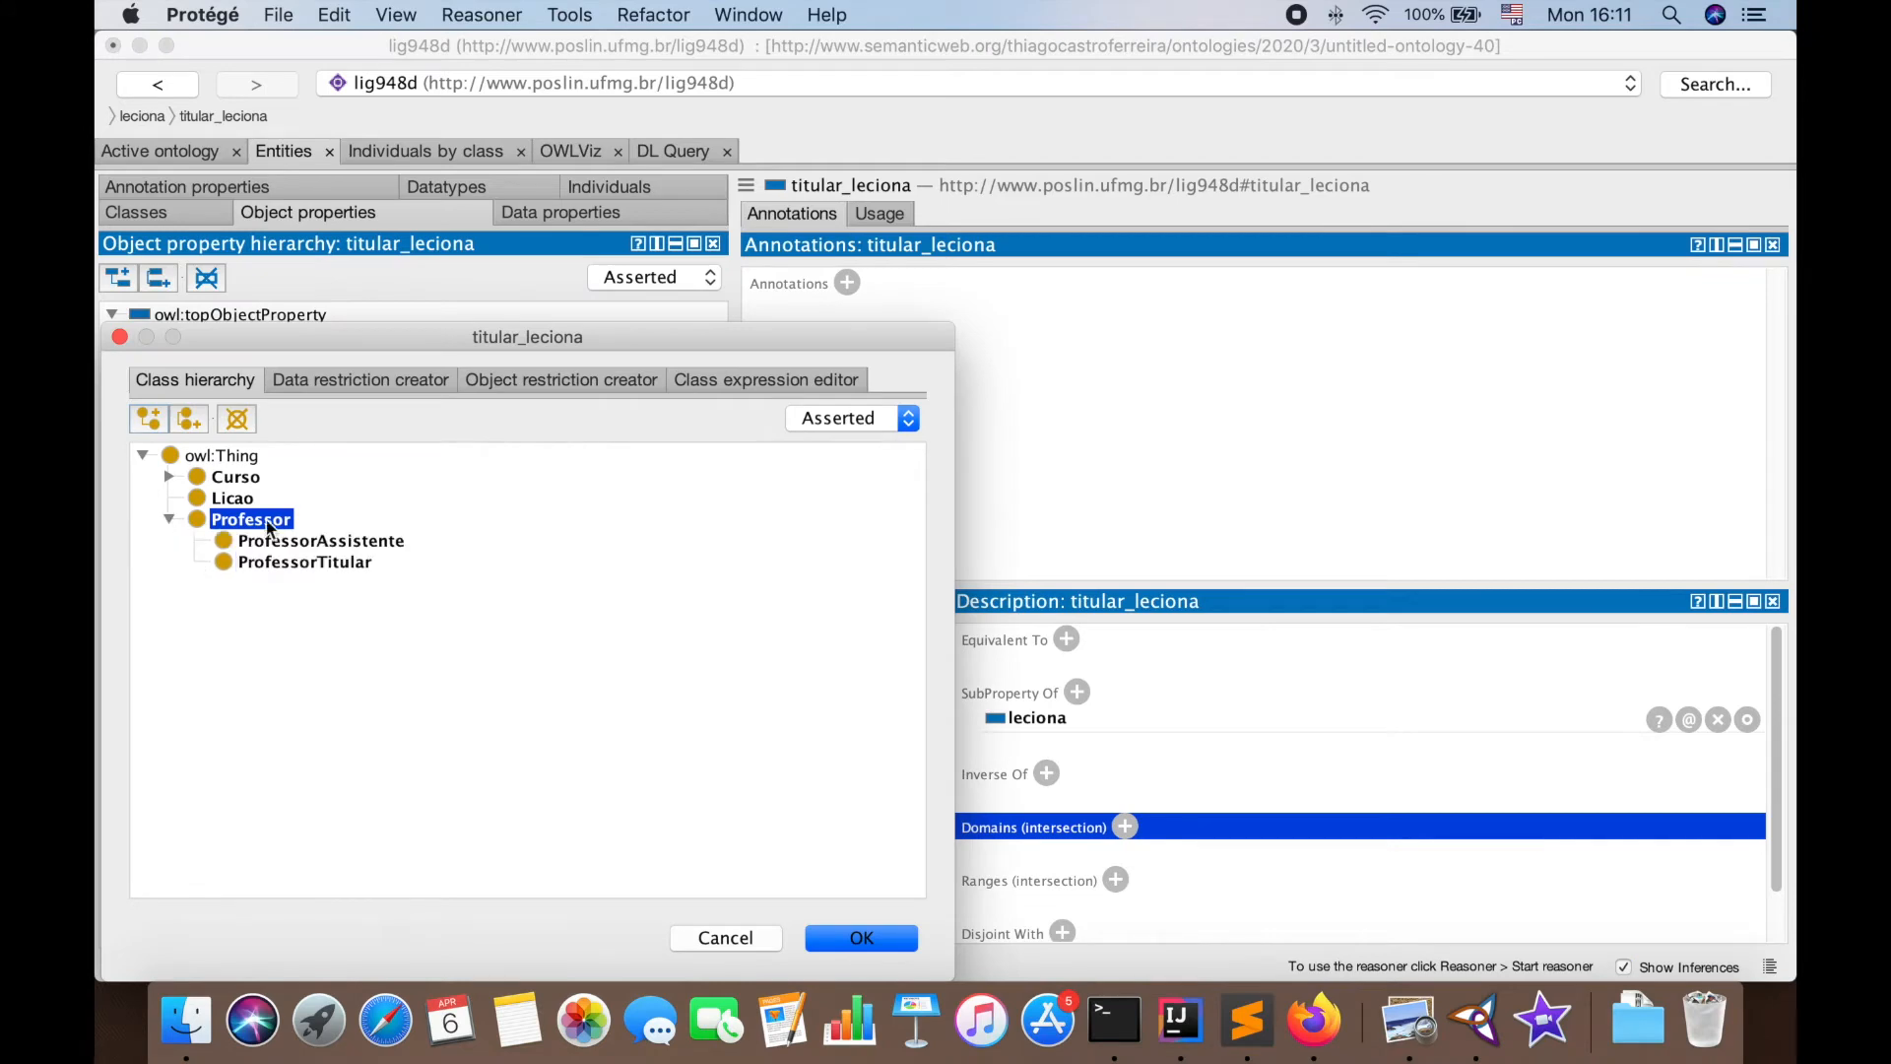
left_click(329, 562)
left_click(887, 938)
scroll(1148, 786, "down", 3)
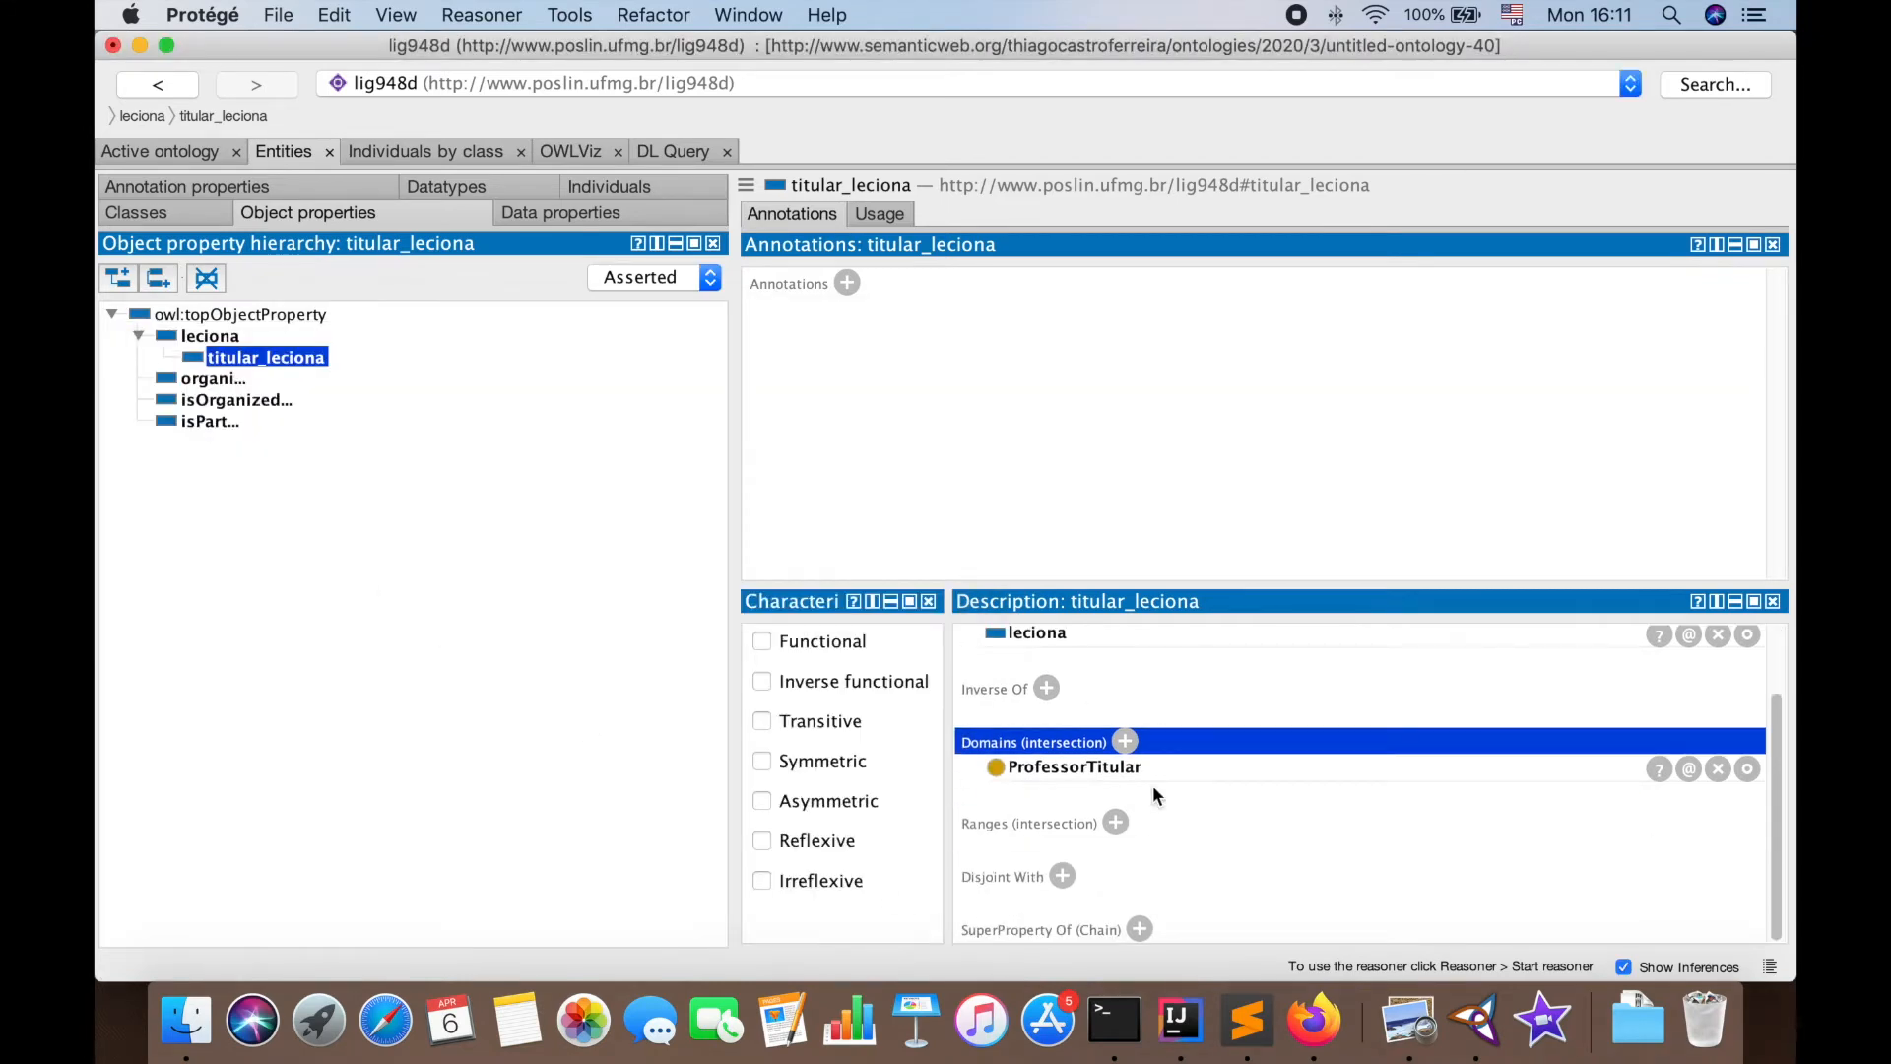
left_click(1115, 823)
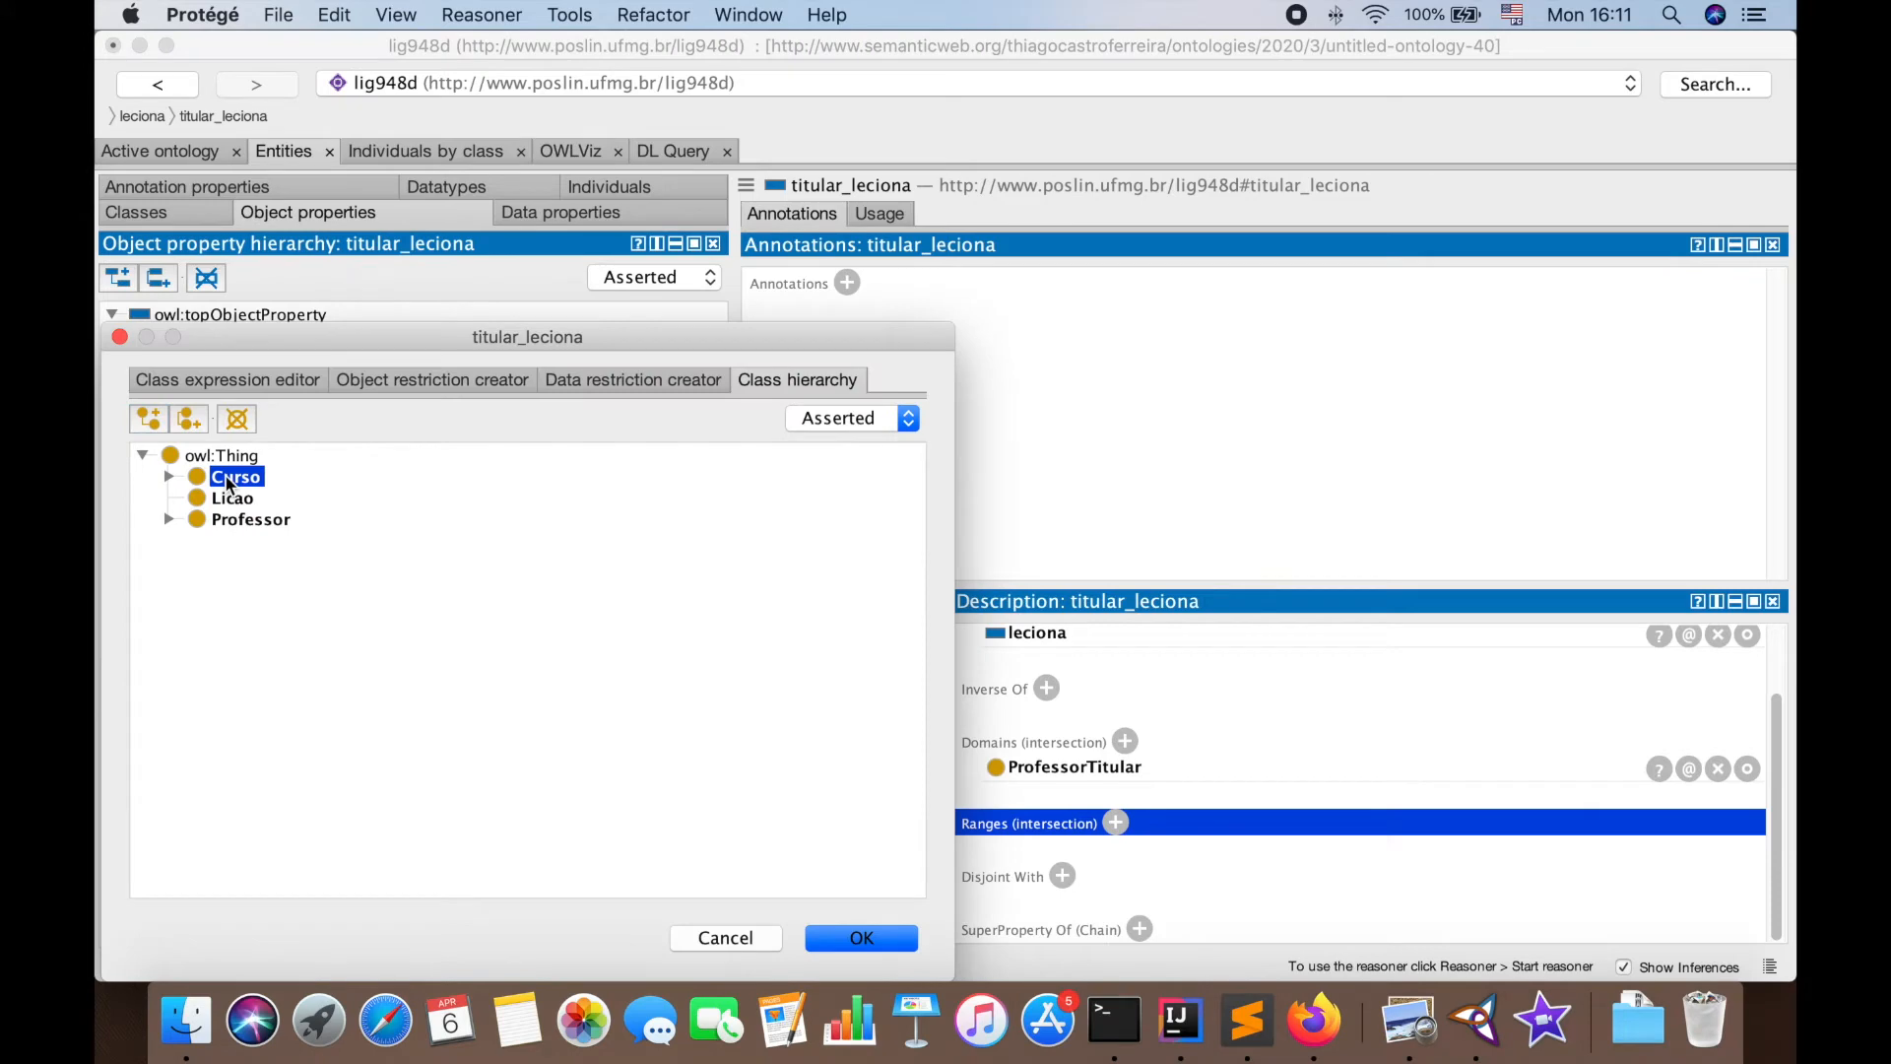
left_click(867, 937)
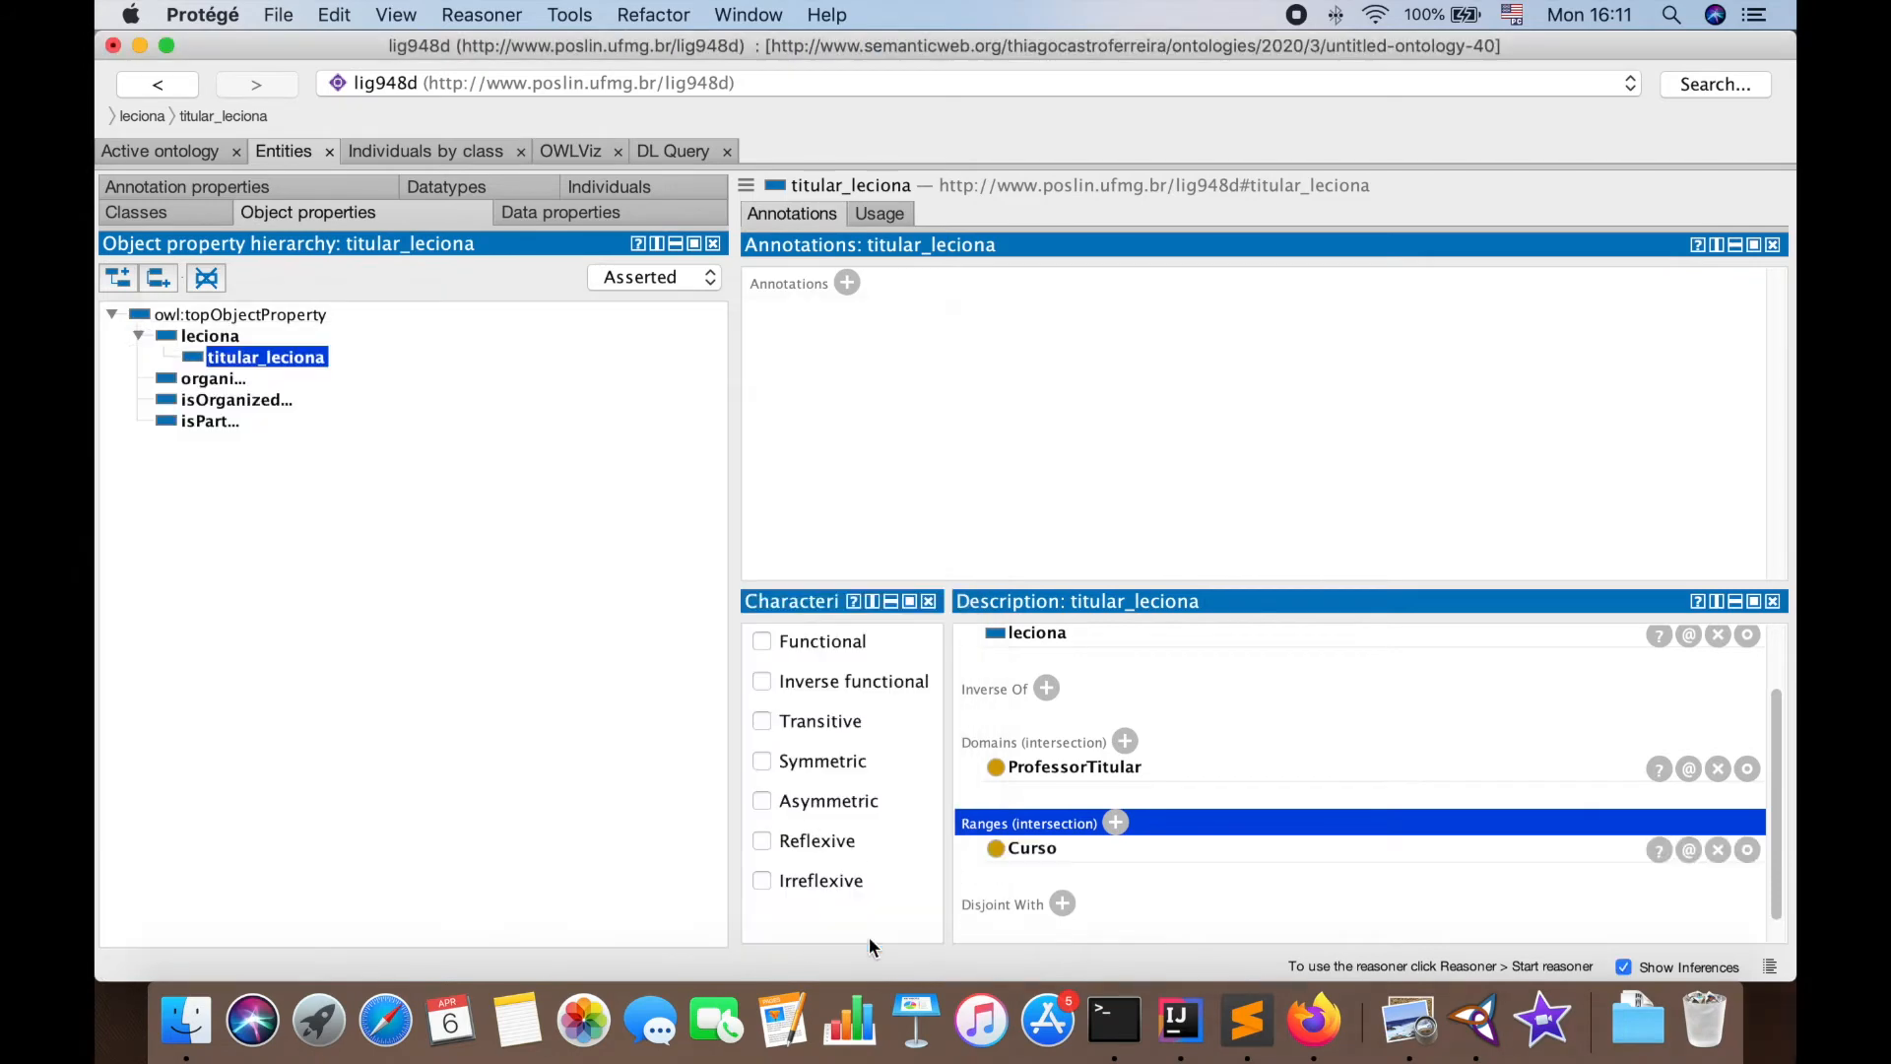
Create an object property named assistente_leciona as a subproperty of leciona
left_click(233, 339)
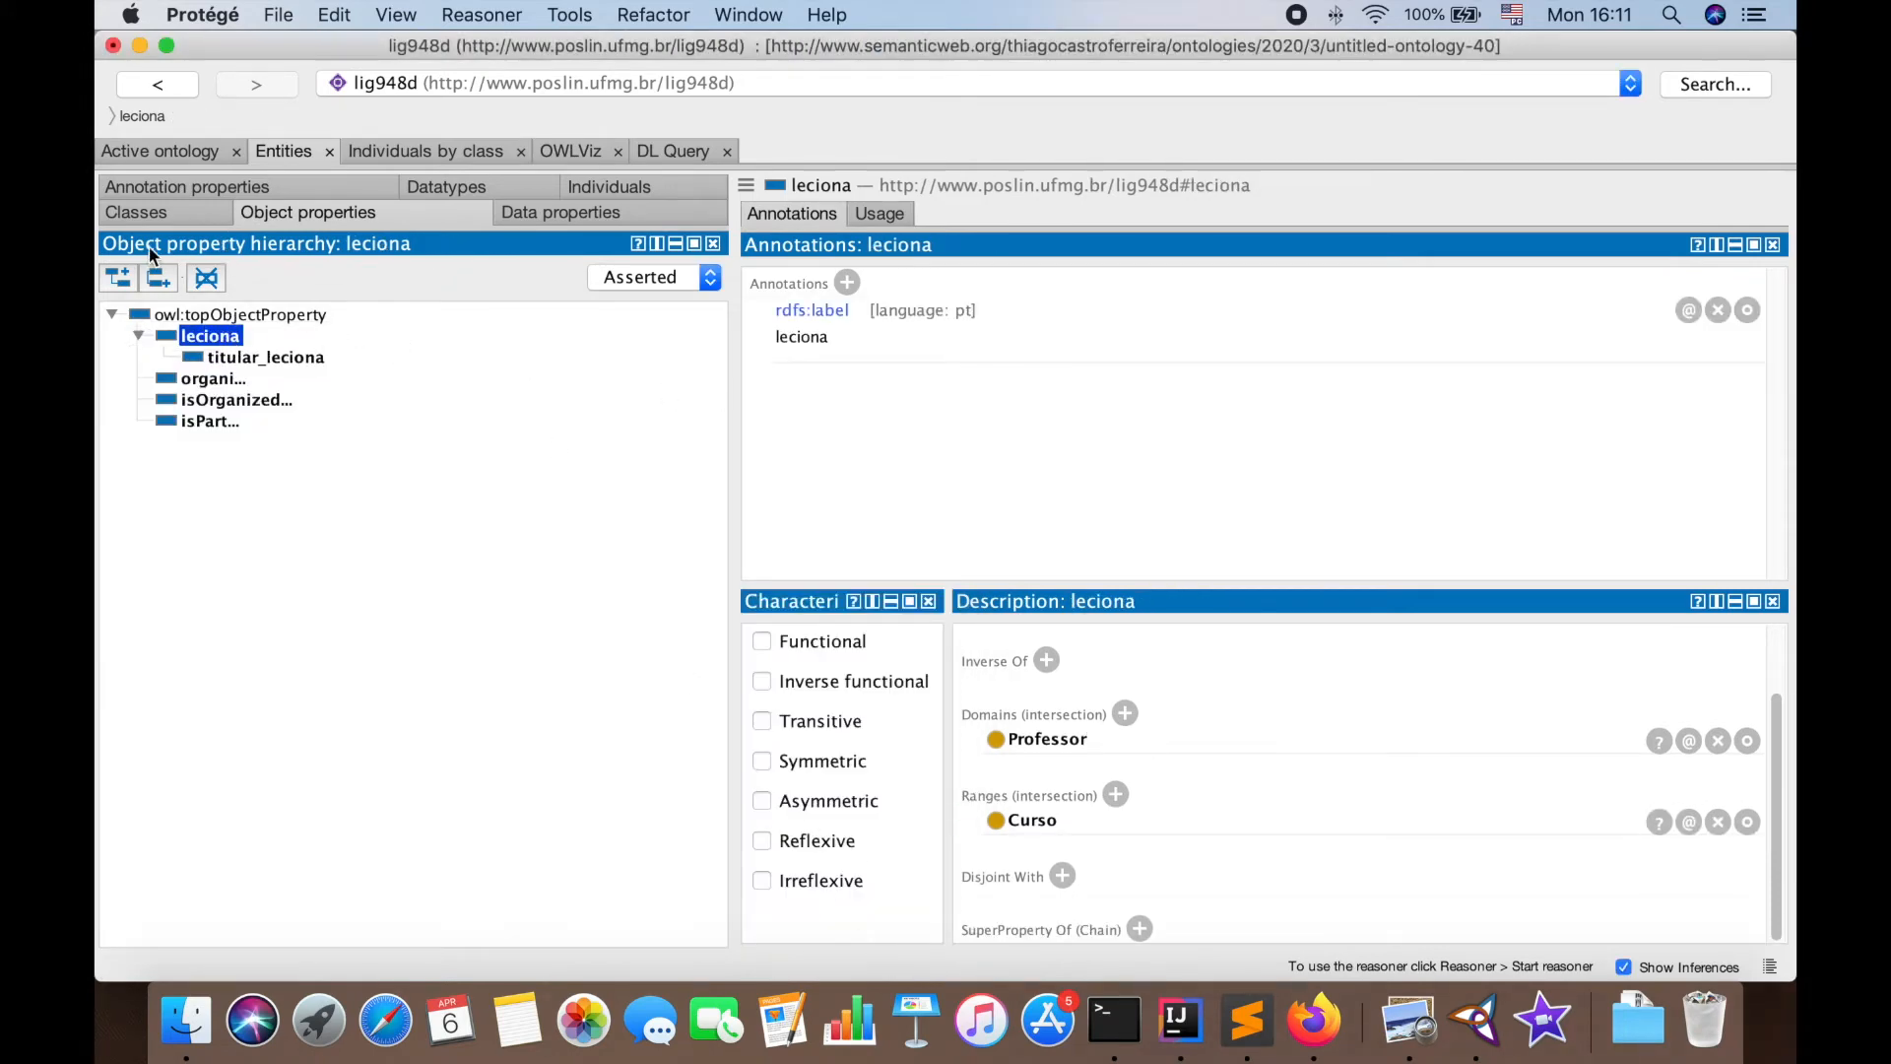
left_click(122, 279)
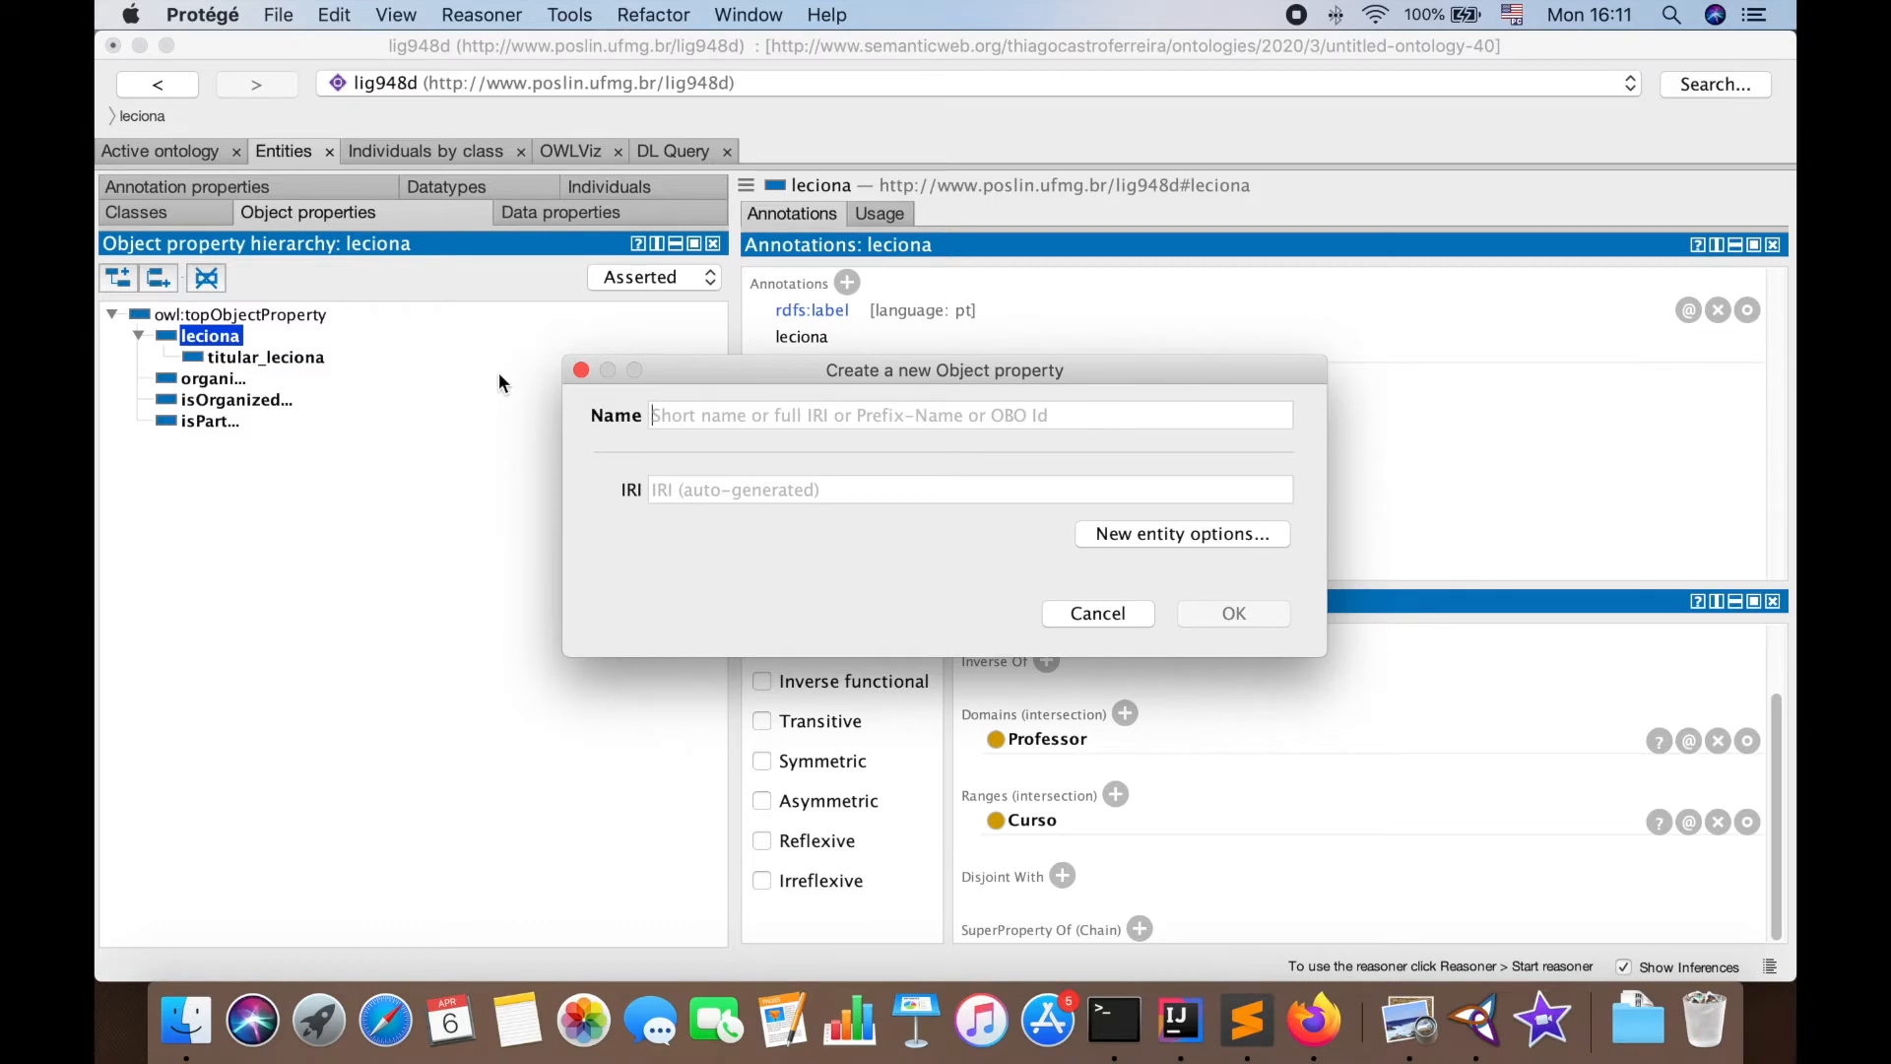
type("assistente")
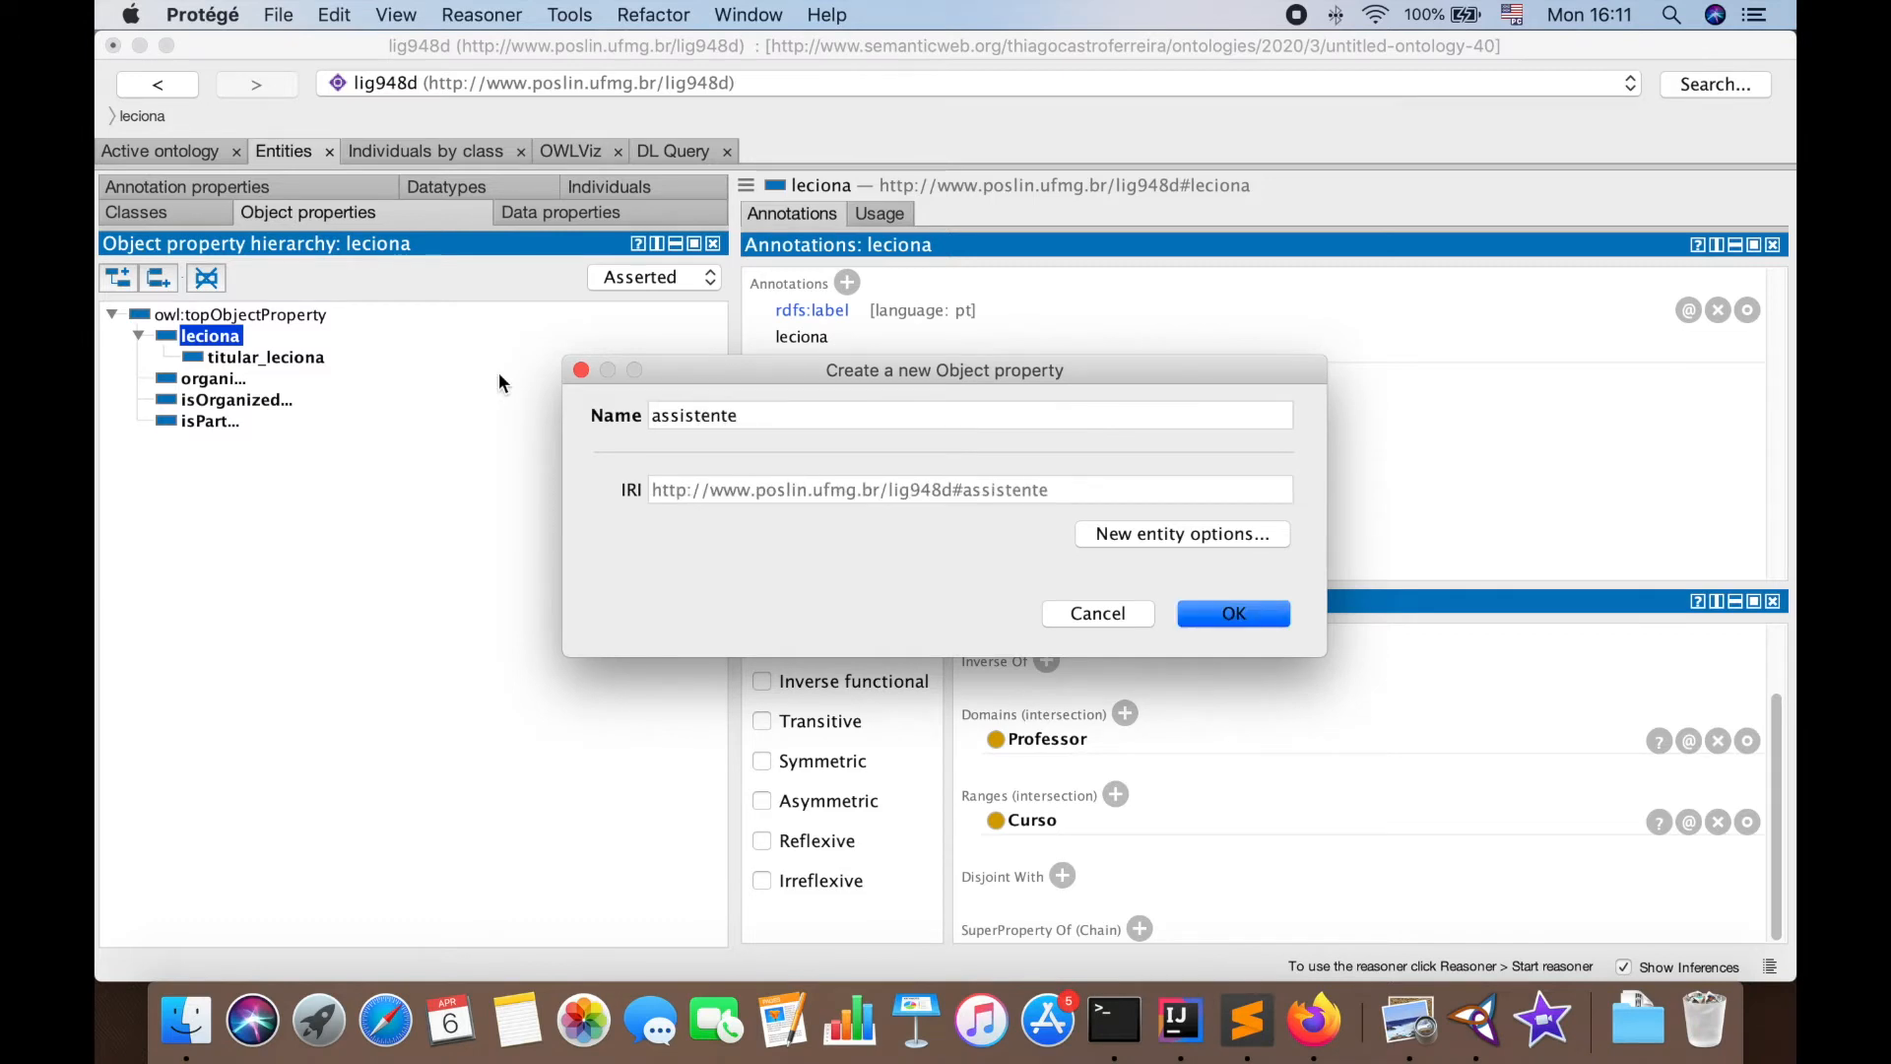
type(" leciona")
key("Left")
key("Left")
key("BackSpace")
type("_")
key("Return")
Give the assistente_leciona property the rdfs:label "assistente leciona" with language pt
type("assistente")
type(" lecona")
key("BackSpace")
key("BackSpace")
key("BackSpace")
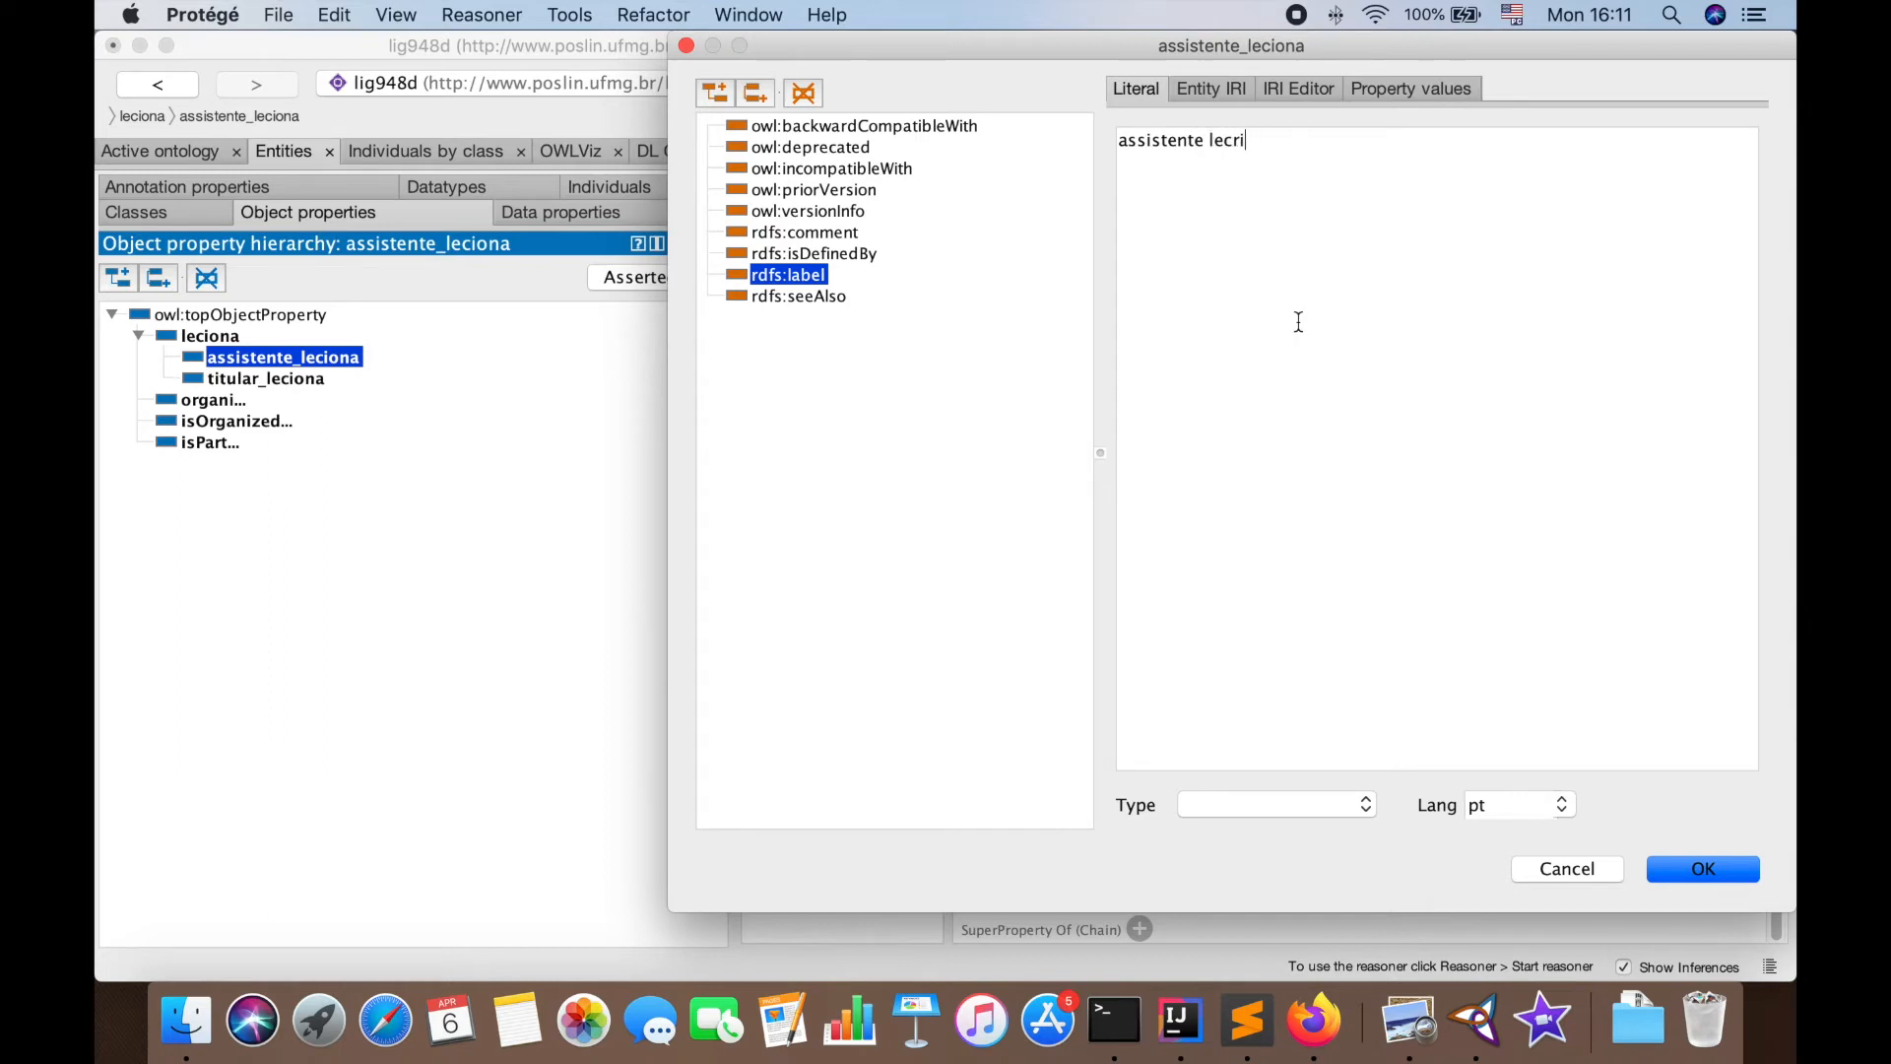
type("ion")
Add the Portuguese rdfs:comment "Propriedade que define a relação entre professores assistentes e cursos de laboratório." to assistente_leciona
left_click(829, 233)
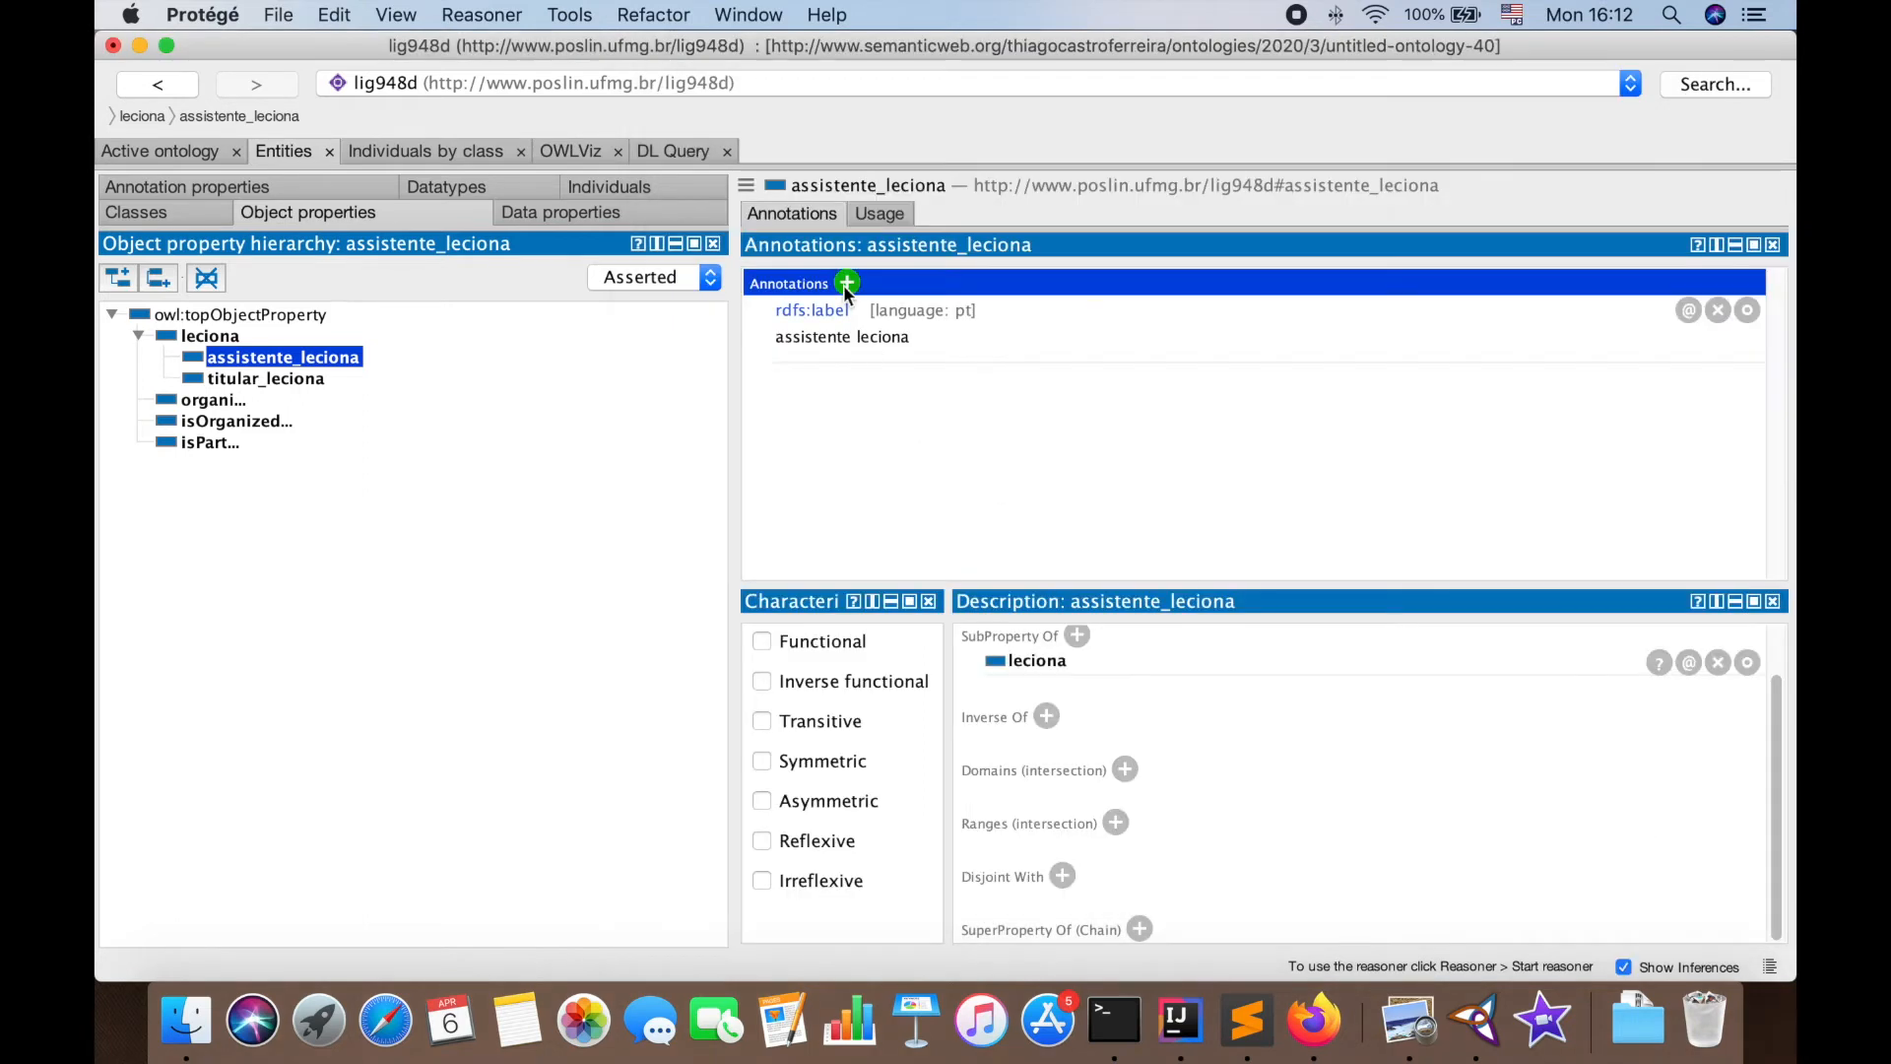
left_click(847, 283)
type("Propriedade que defin")
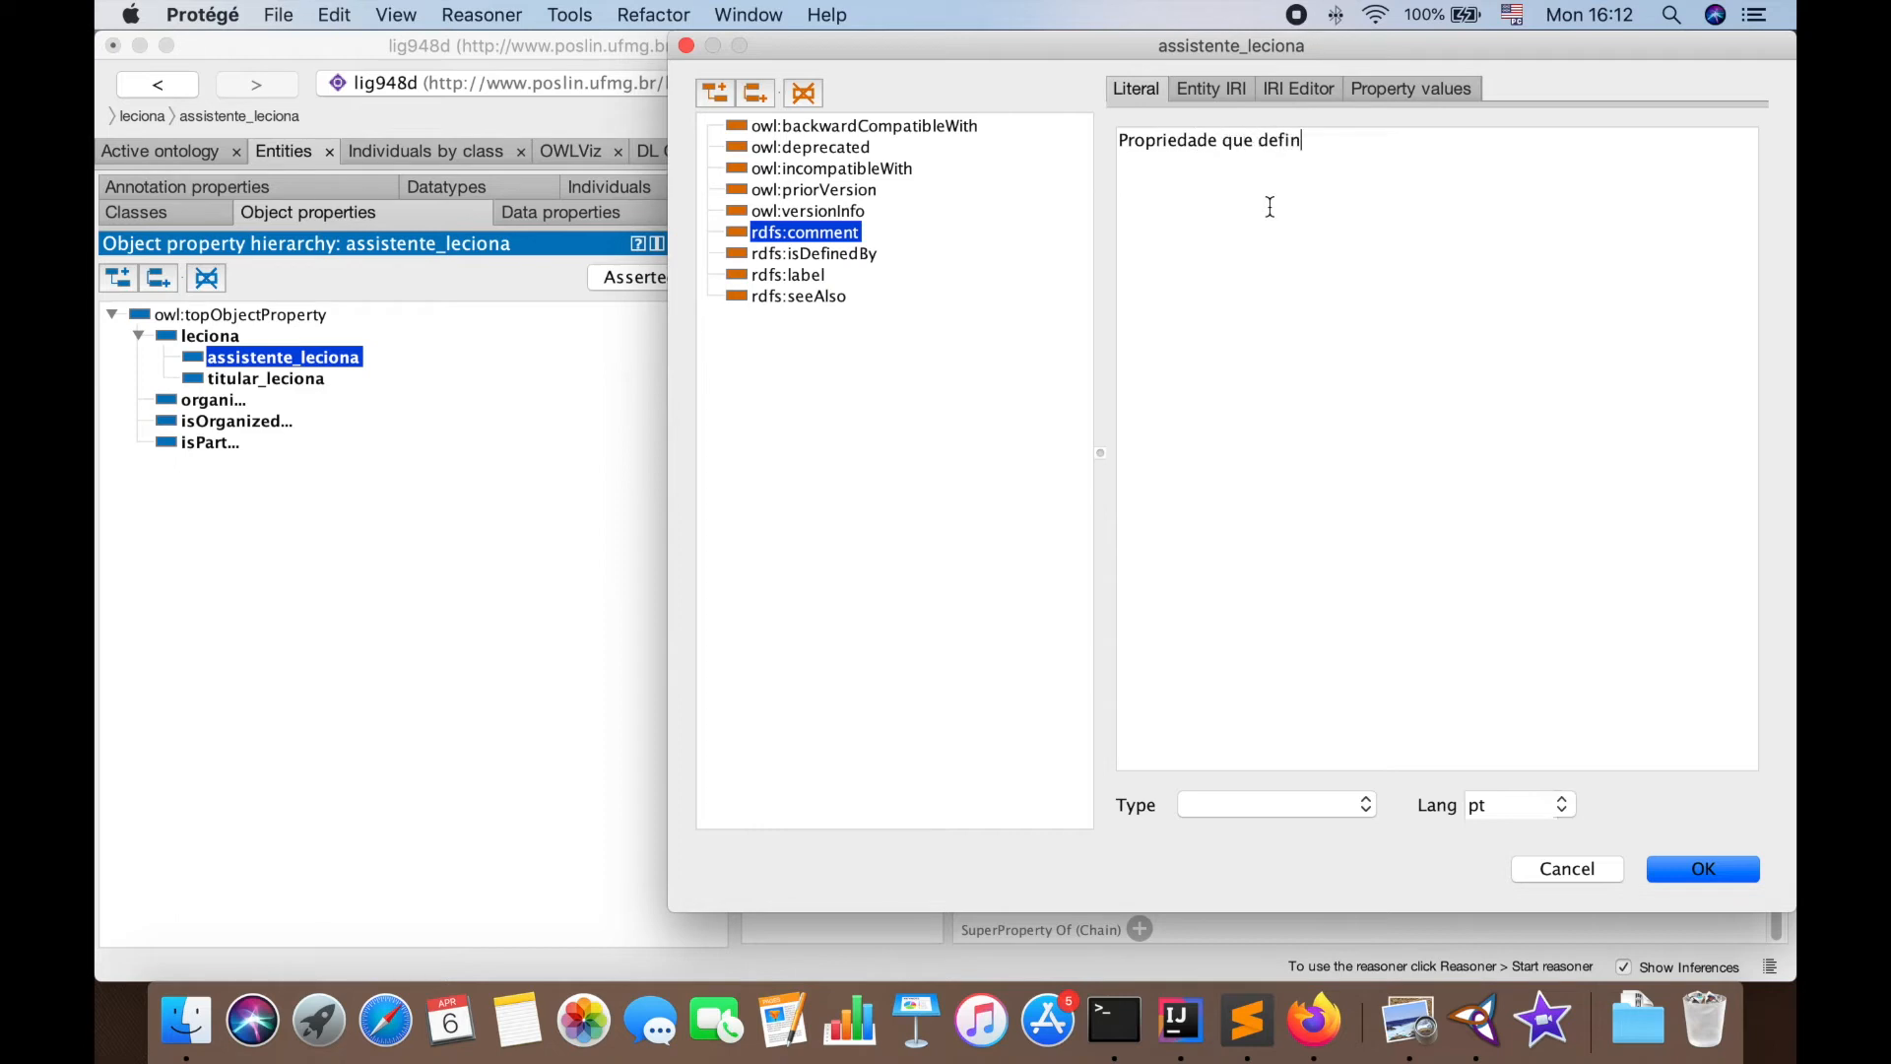
type("e a rel")
key("BackSpace")
key("BackSpace")
type("relação entre professores a")
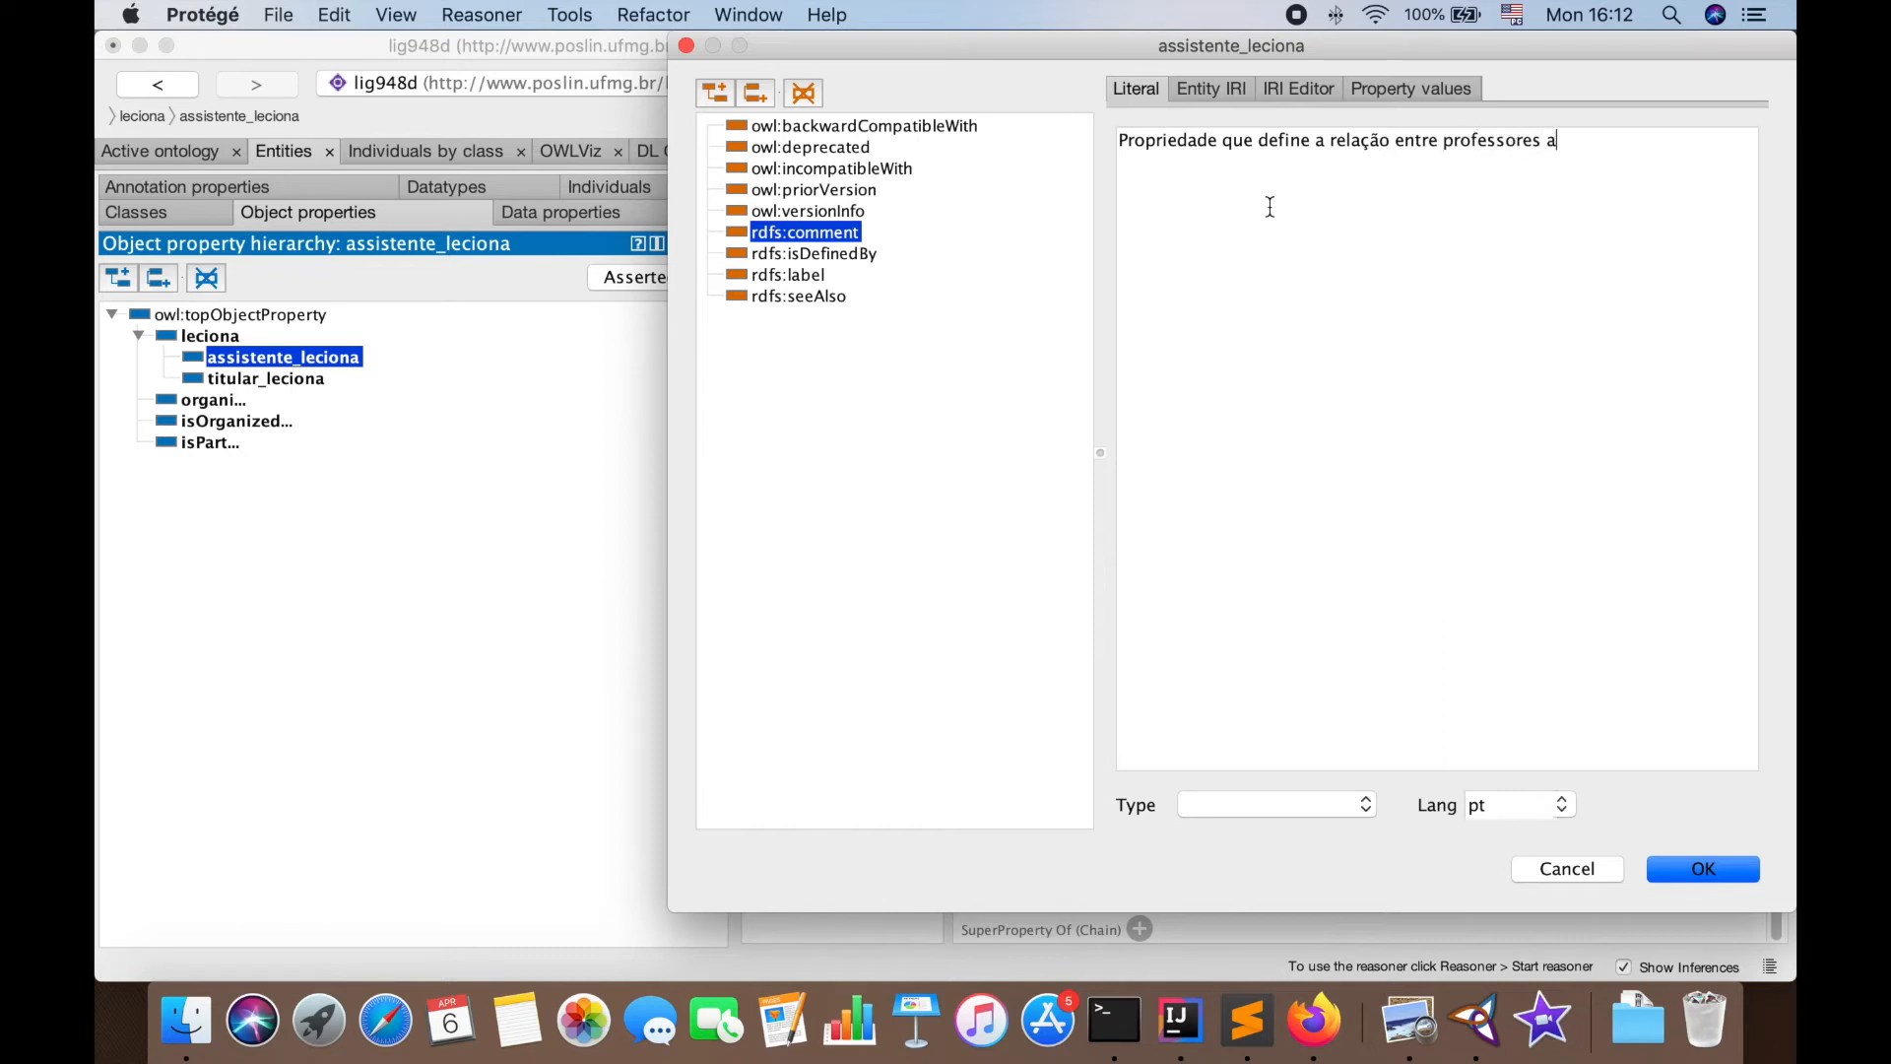
type("ssistentes e cursos de laboratório.")
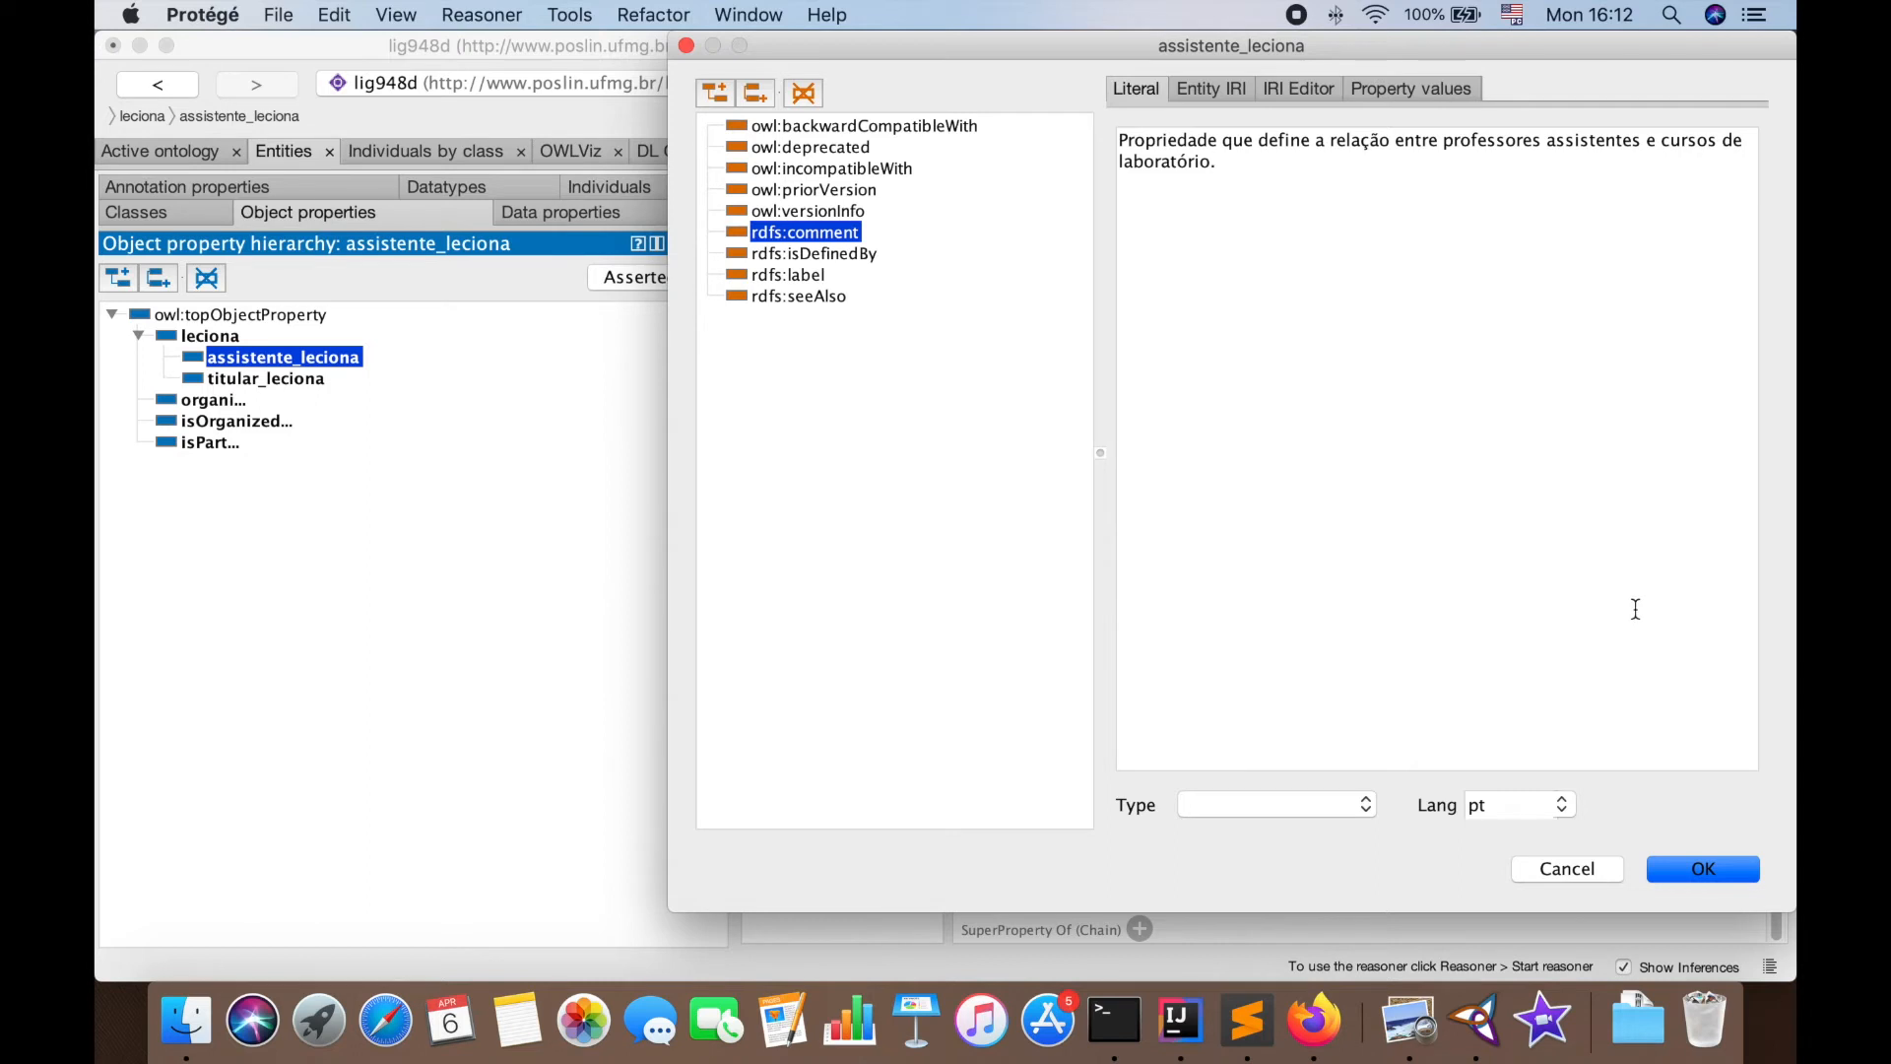
left_click(1703, 869)
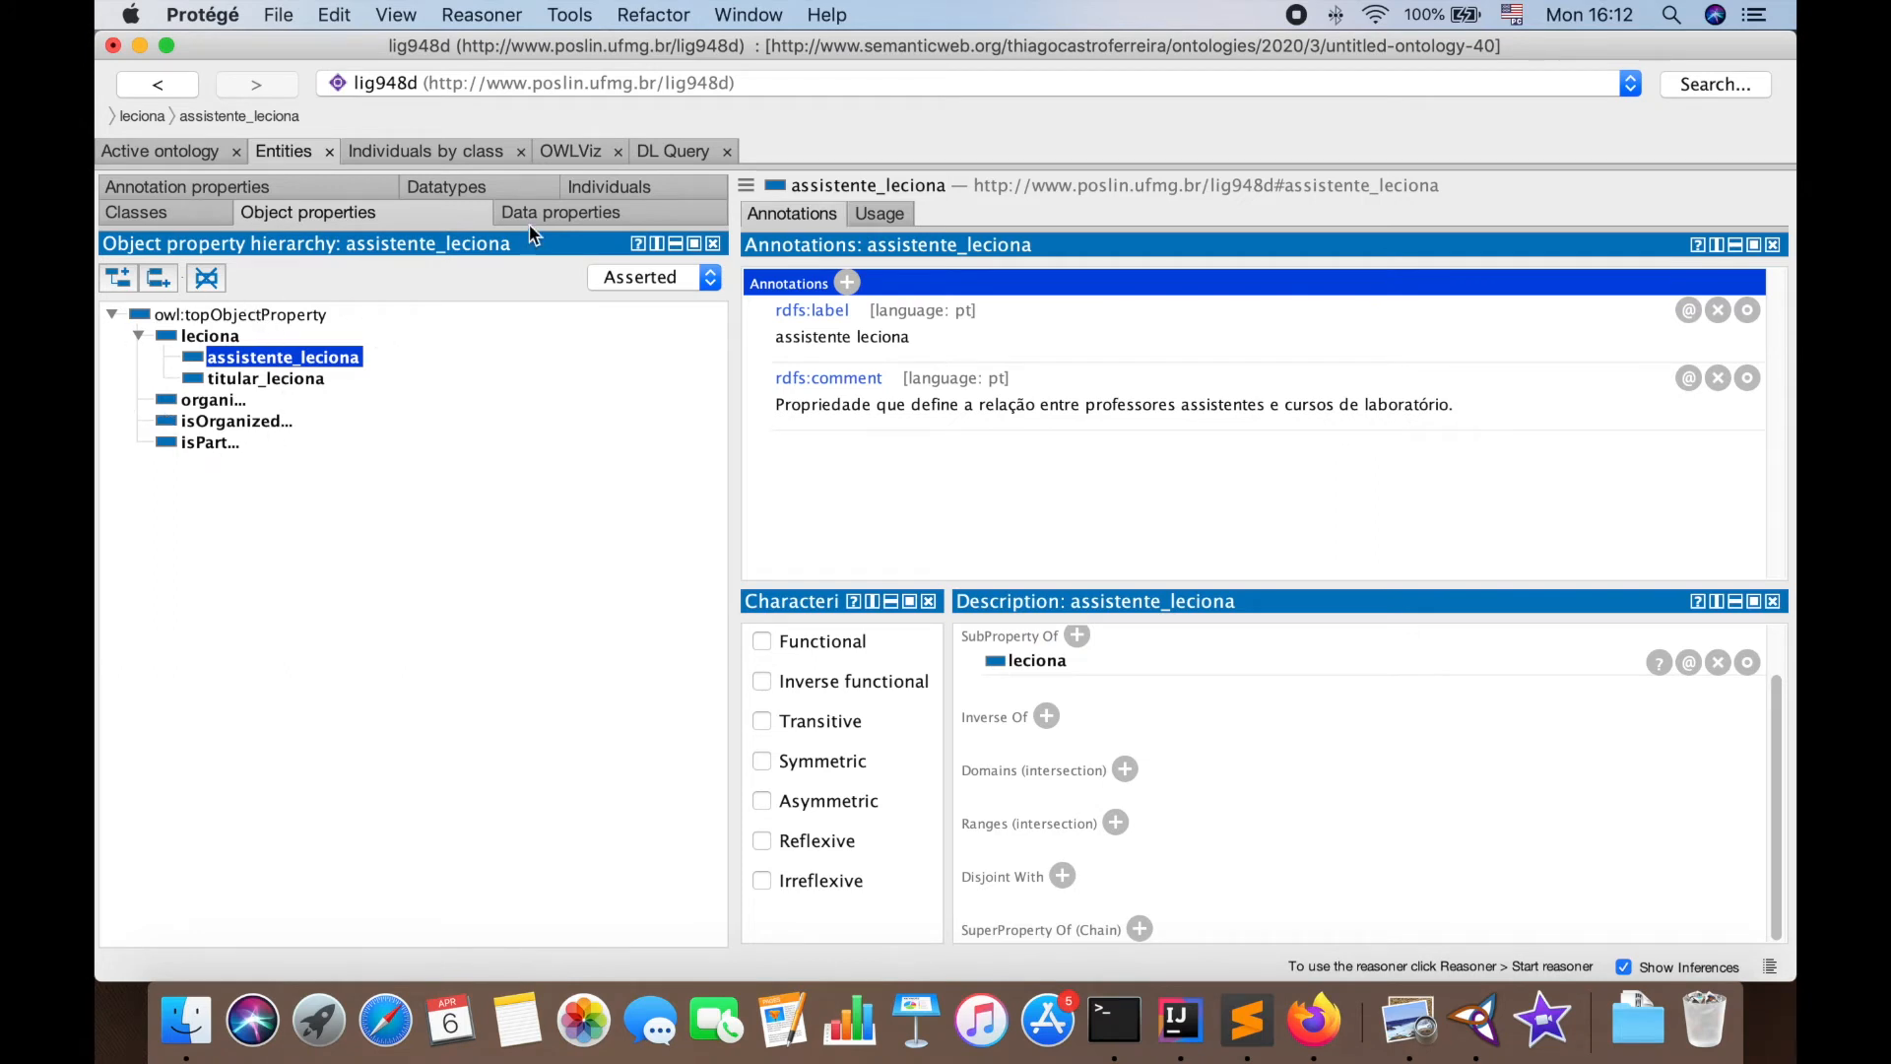
Look at the data property hierarchy, and read the planning document's Definir Propriedades, Definir Restrições and Criar Instâncias tables
left_click(553, 212)
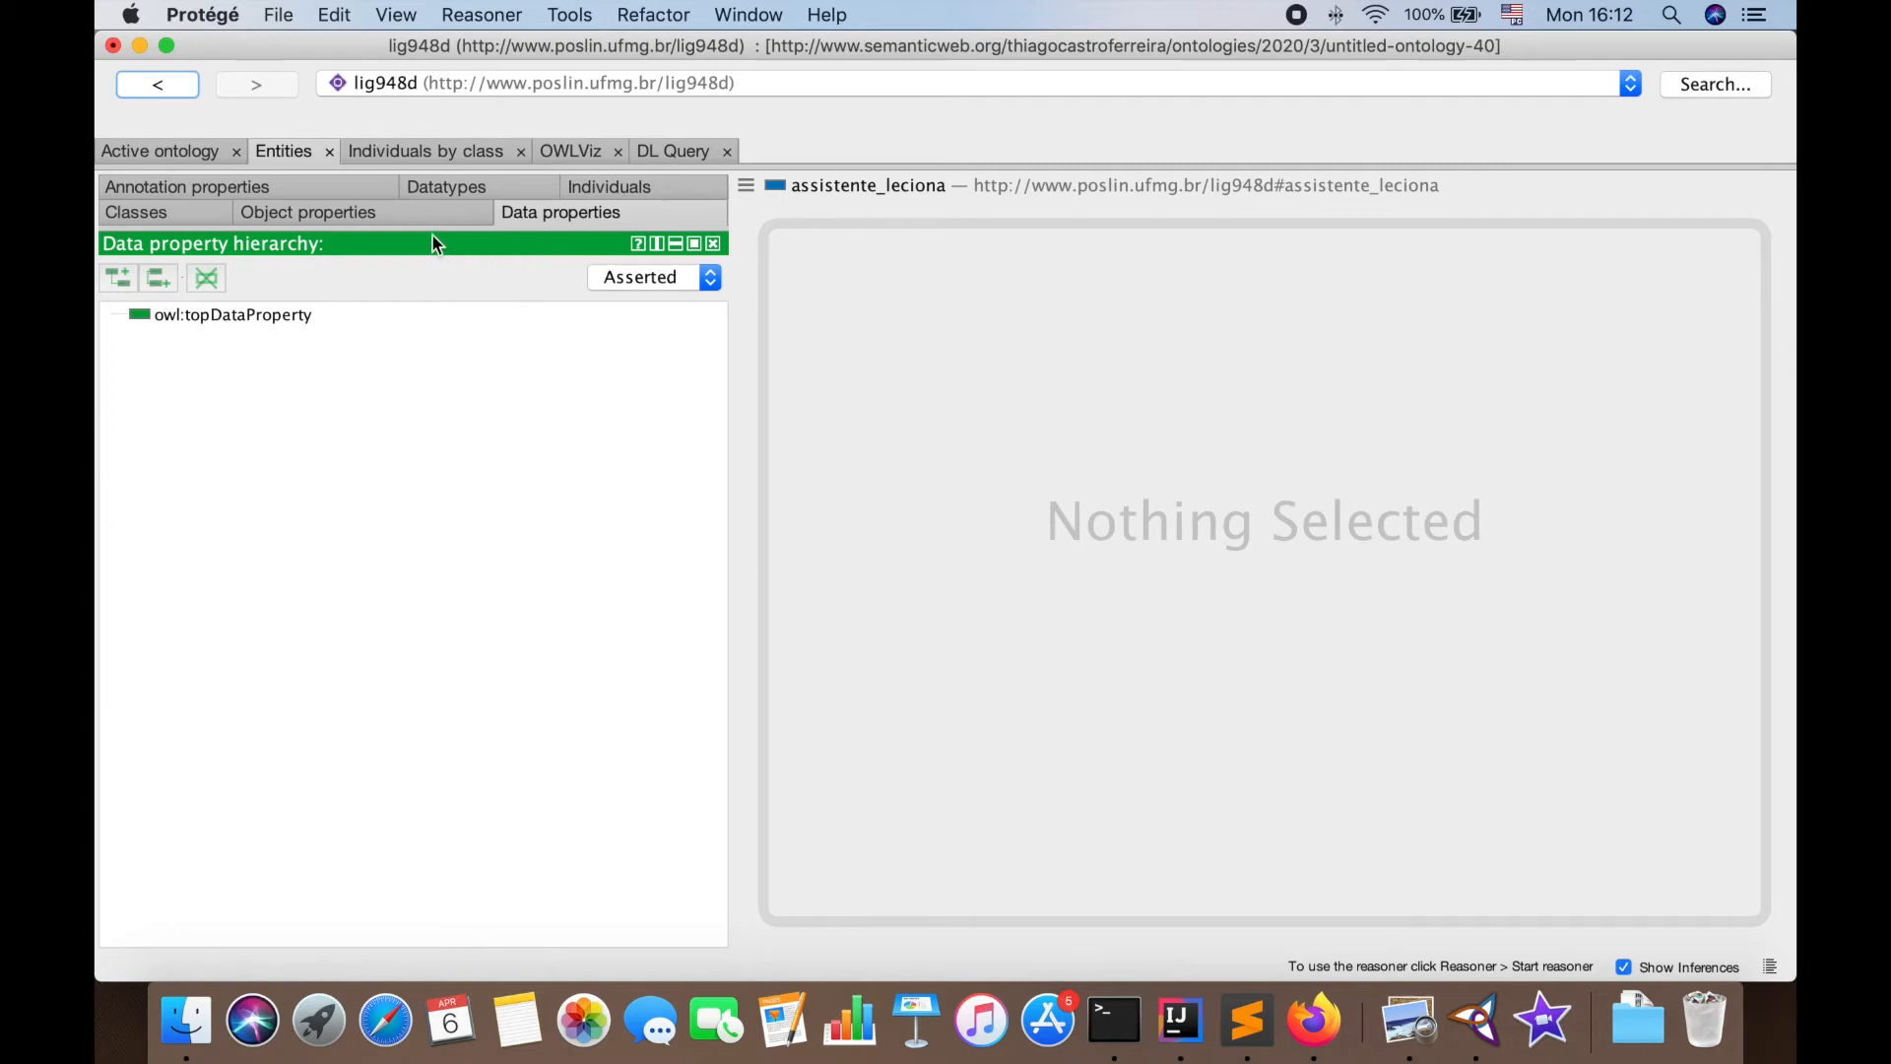
left_click(324, 219)
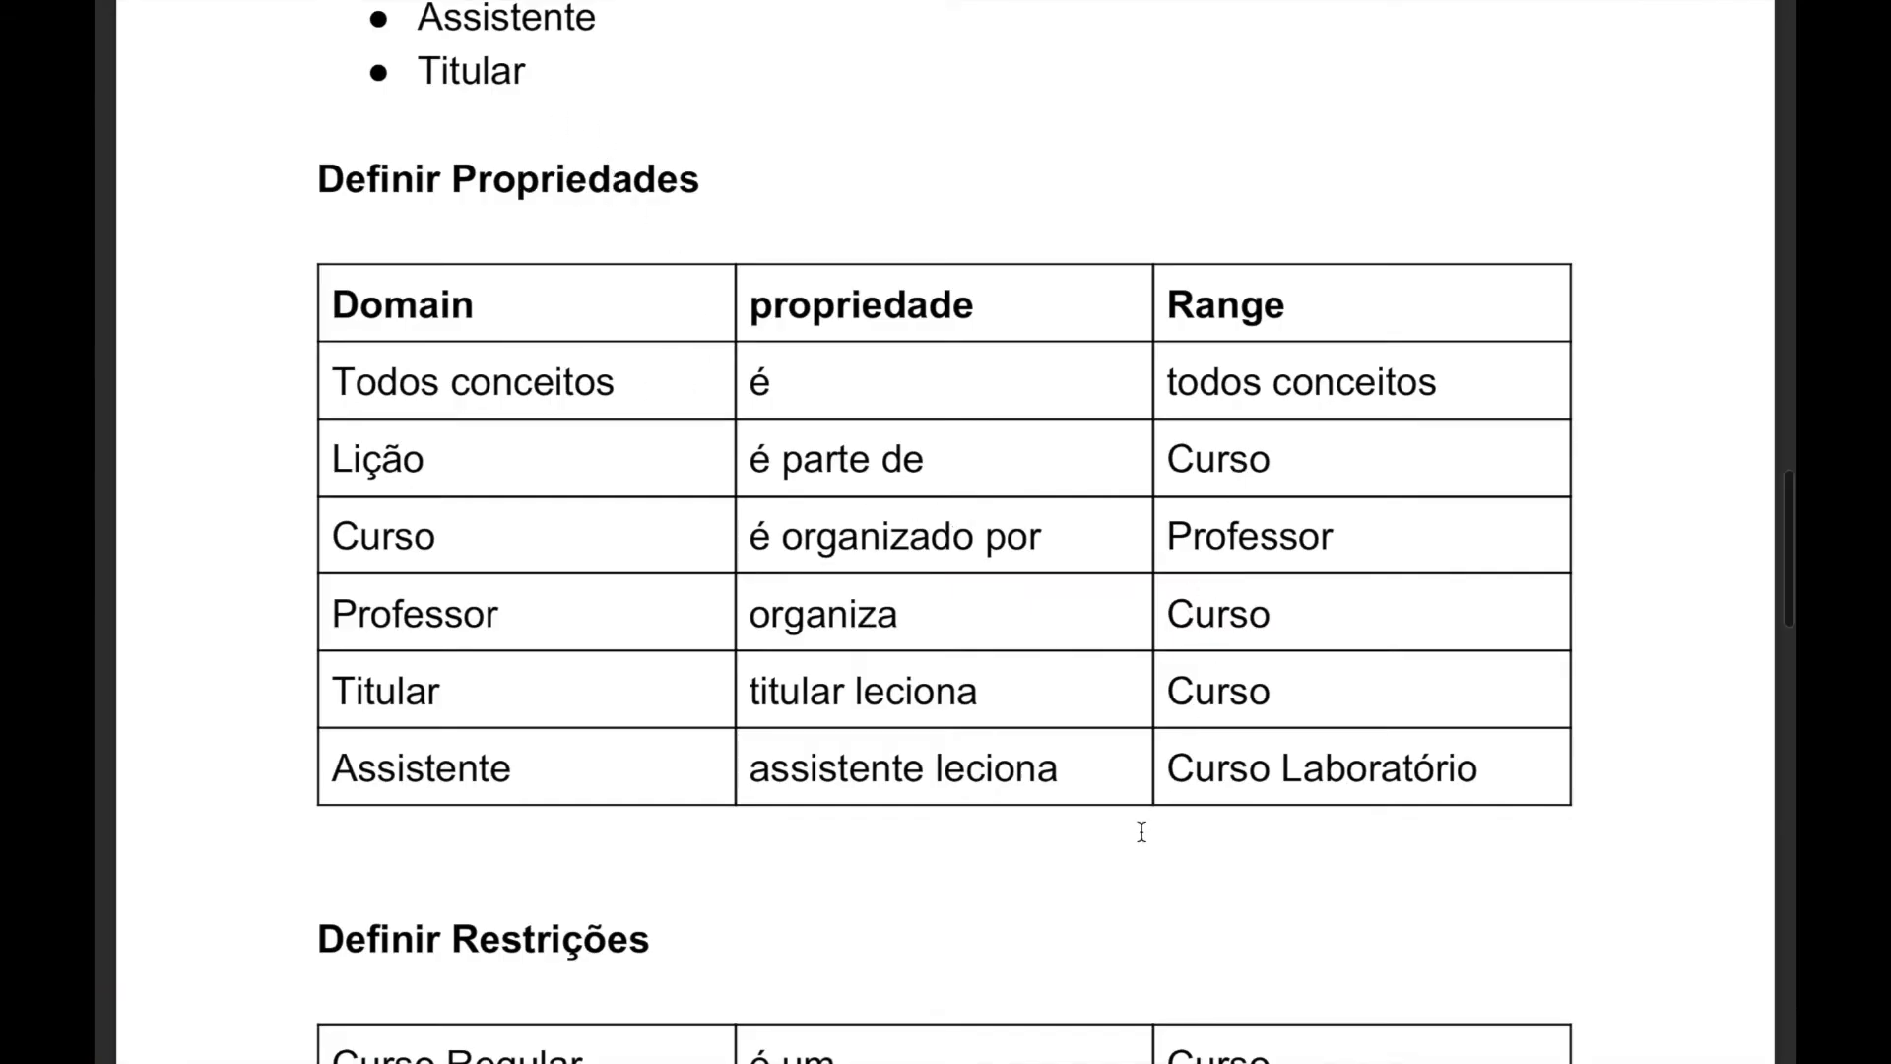
scroll(1141, 831, "down", 2)
scroll(1142, 833, "down", 5)
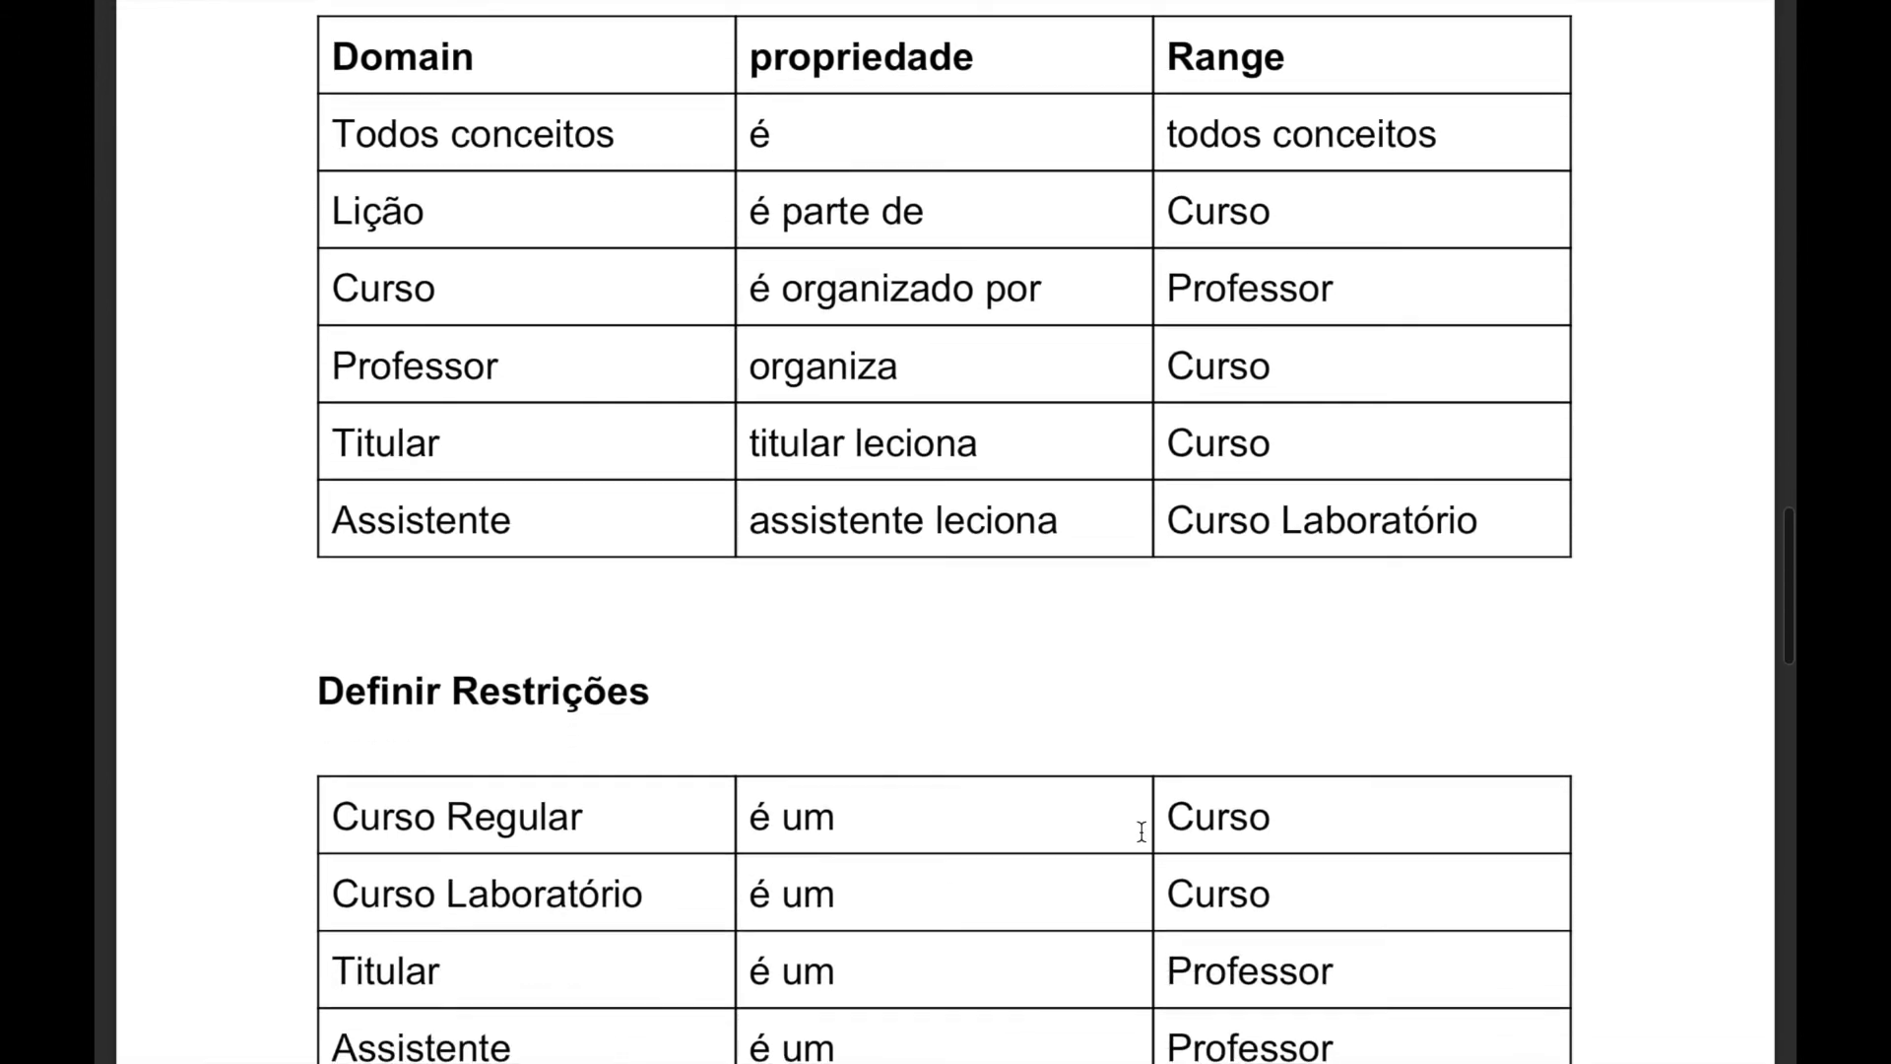
scroll(1142, 833, "down", 4)
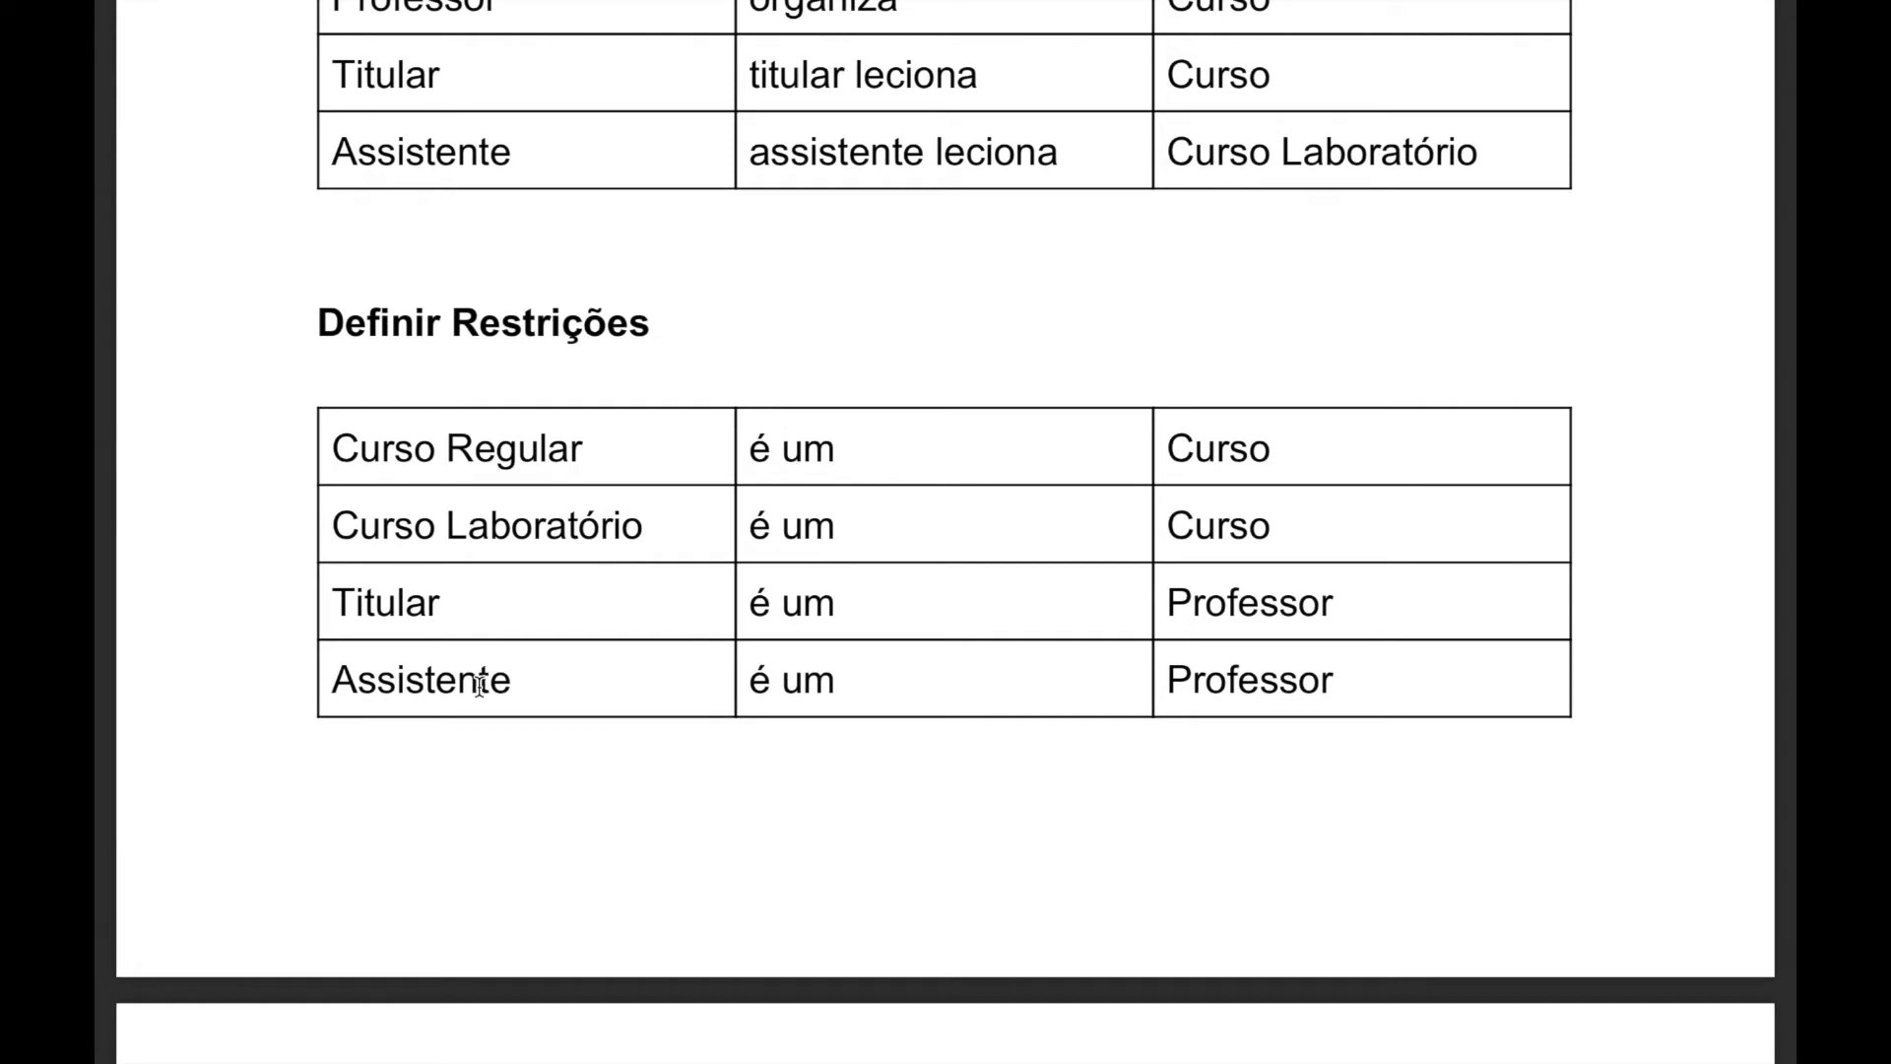
scroll(1275, 747, "down", 4)
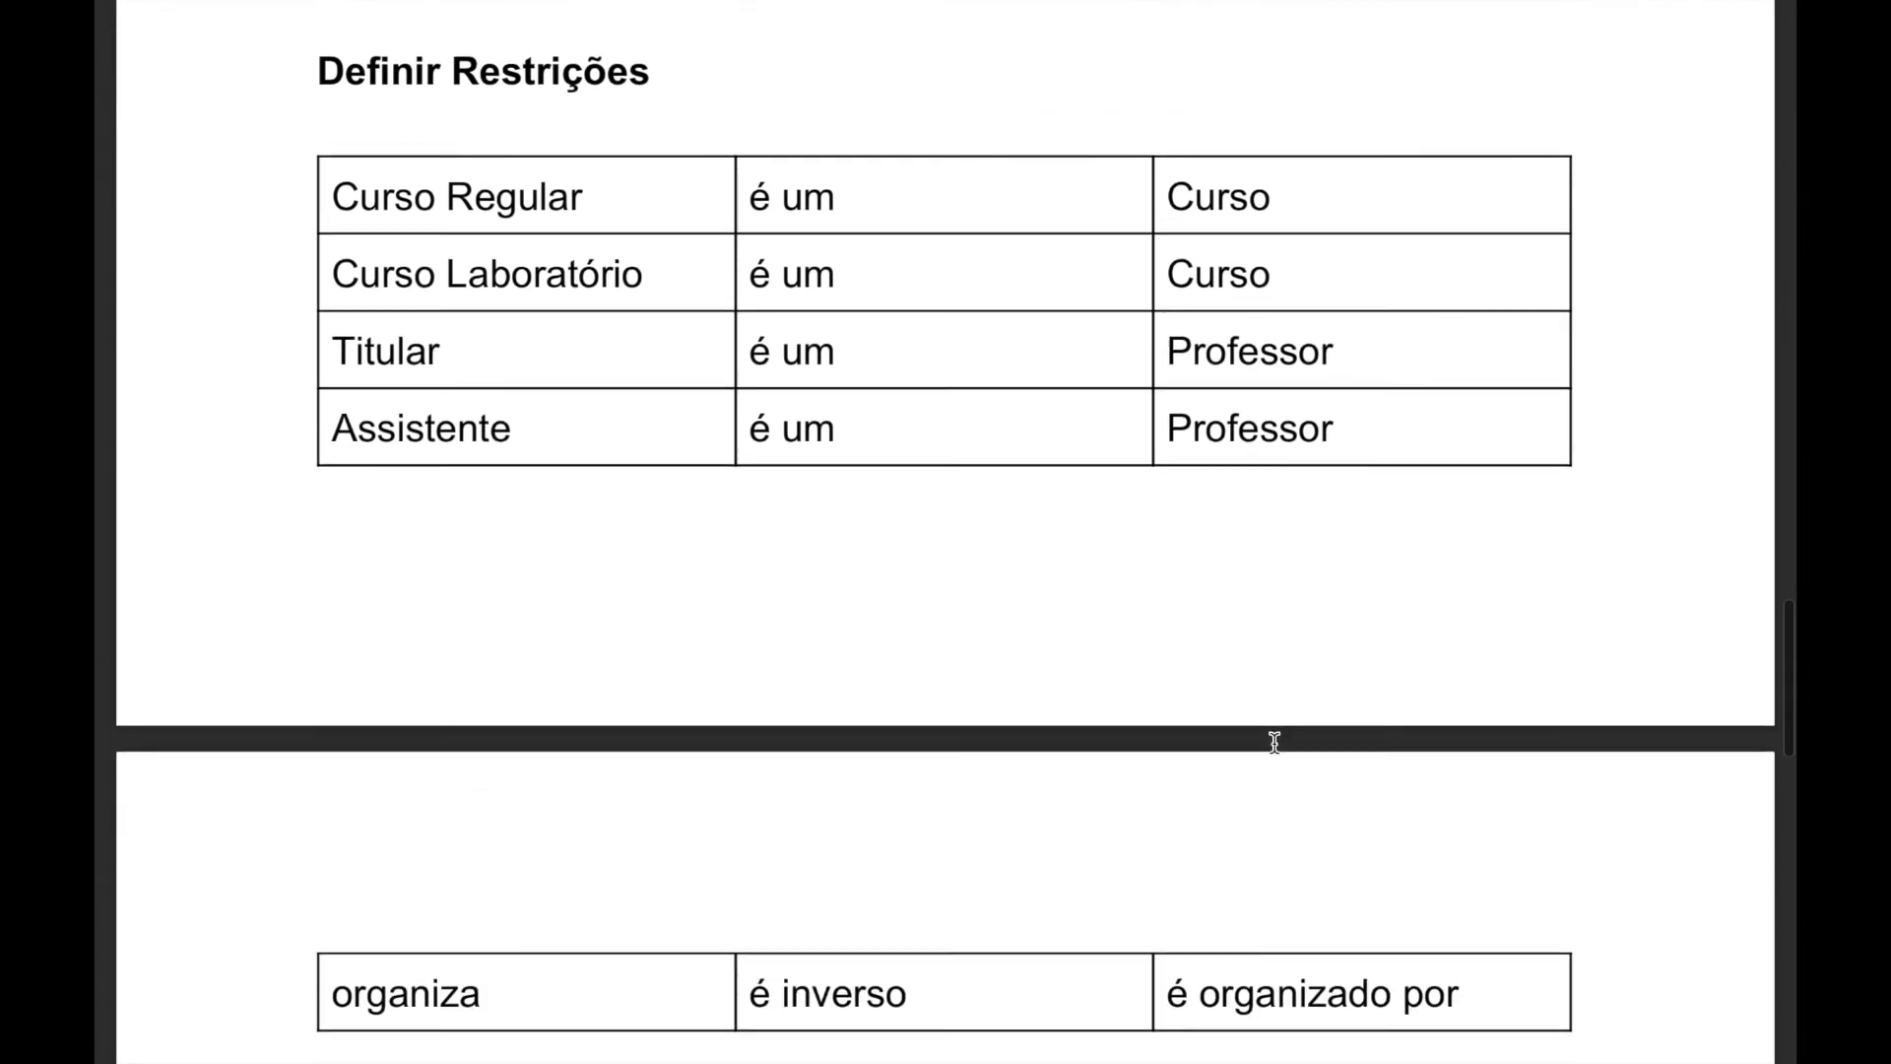
scroll(1274, 753, "down", 1)
scroll(690, 808, "down", 1)
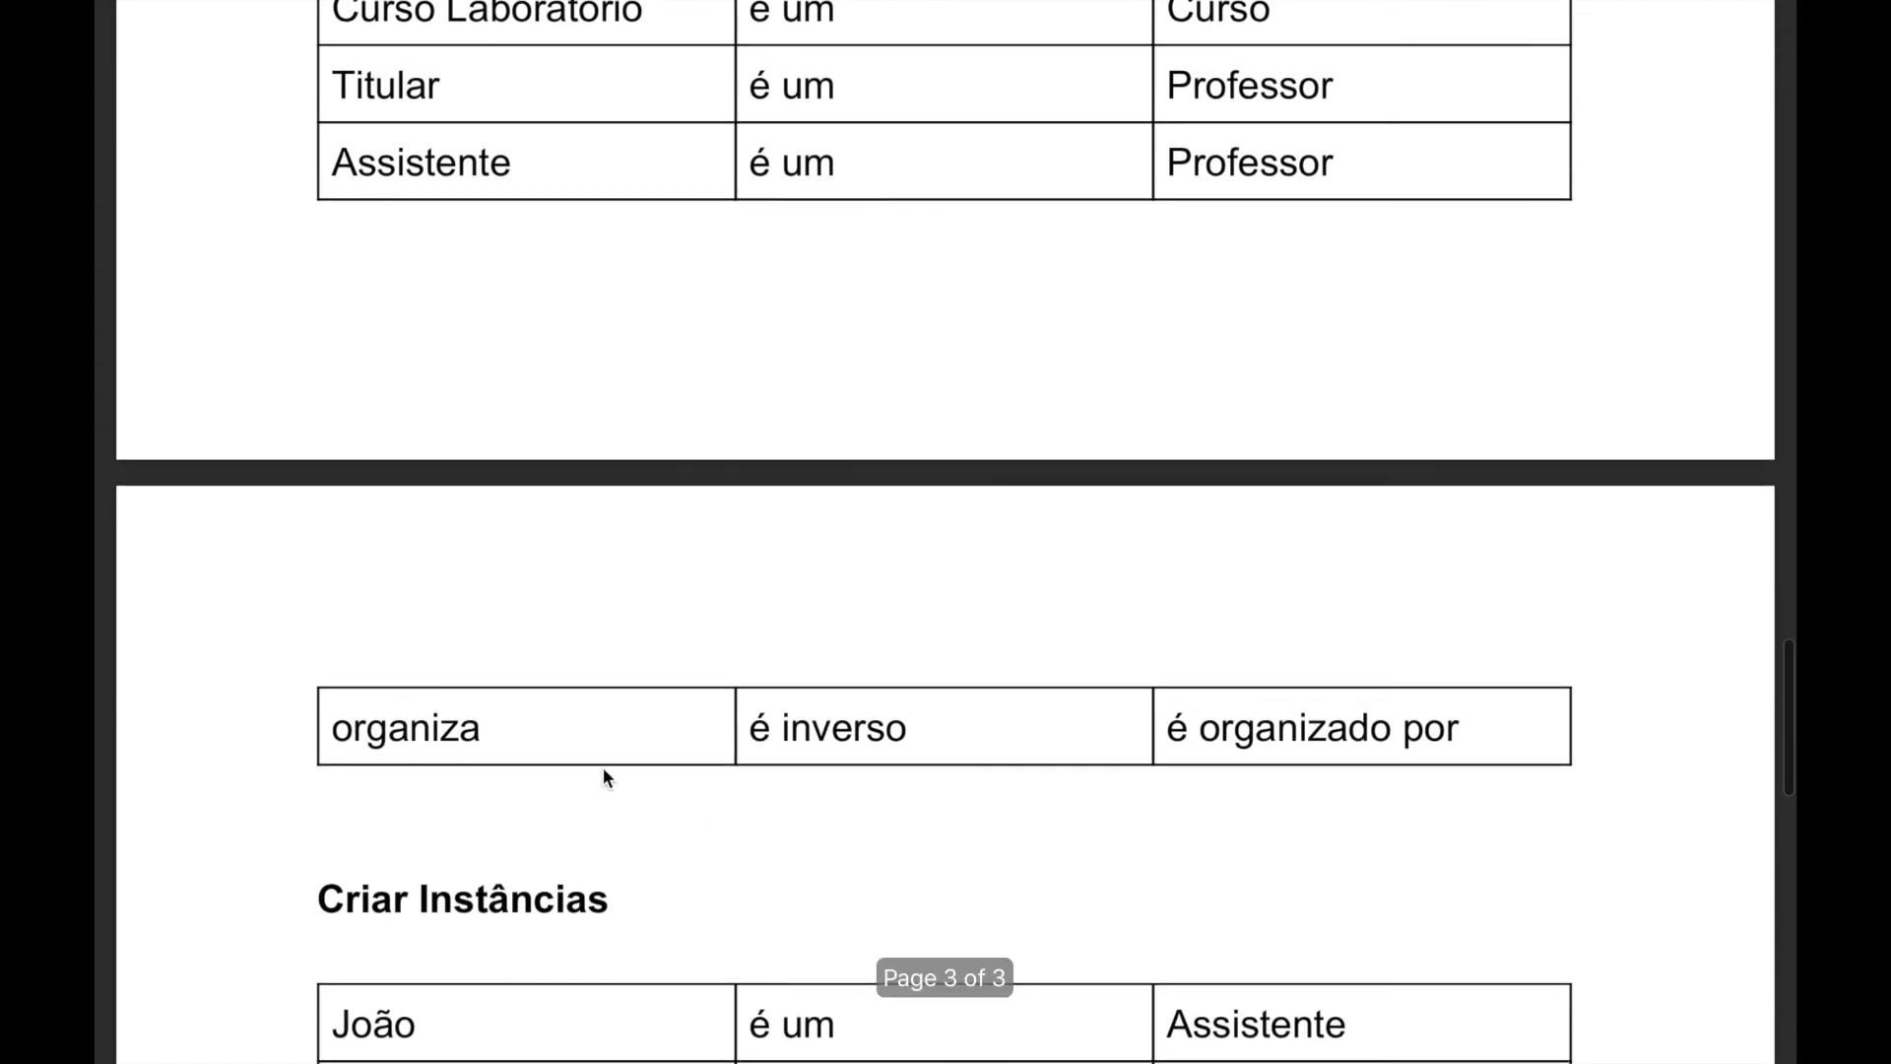
scroll(950, 808, "down", 2)
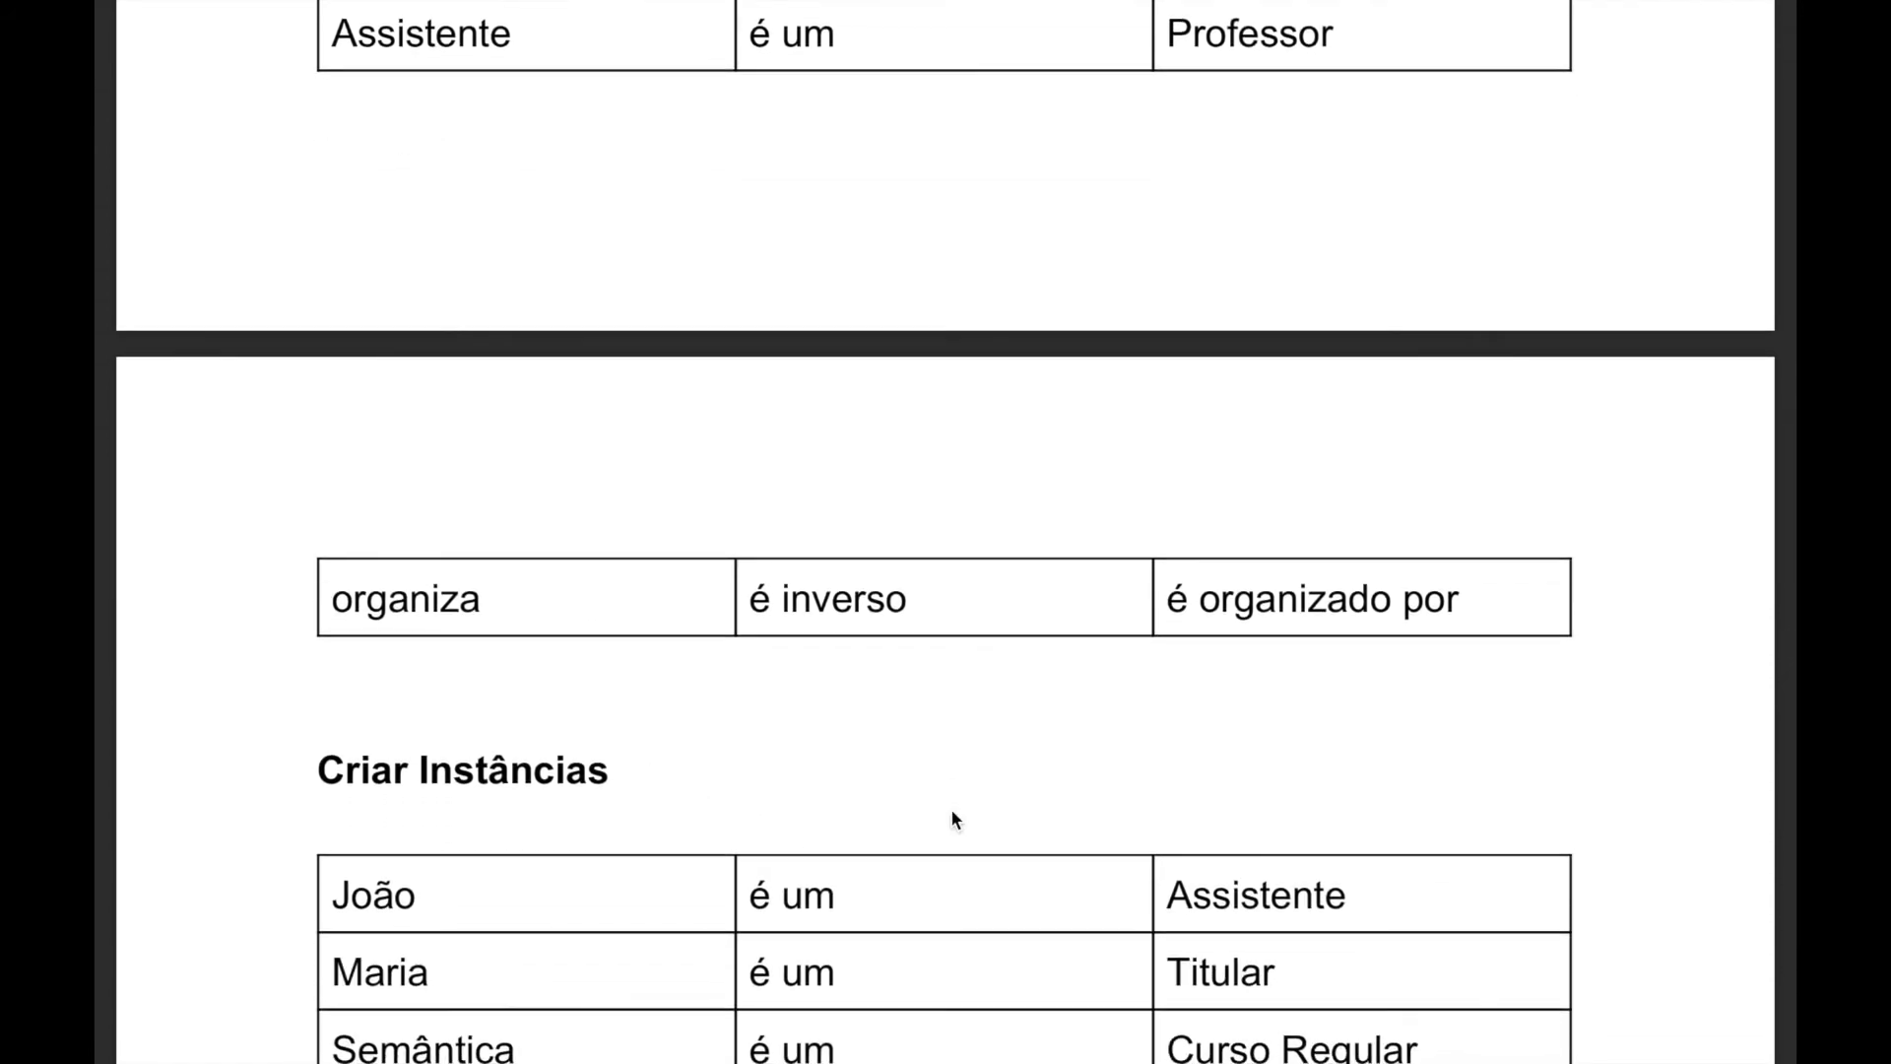
scroll(950, 808, "down", 1)
scroll(952, 819, "down", 5)
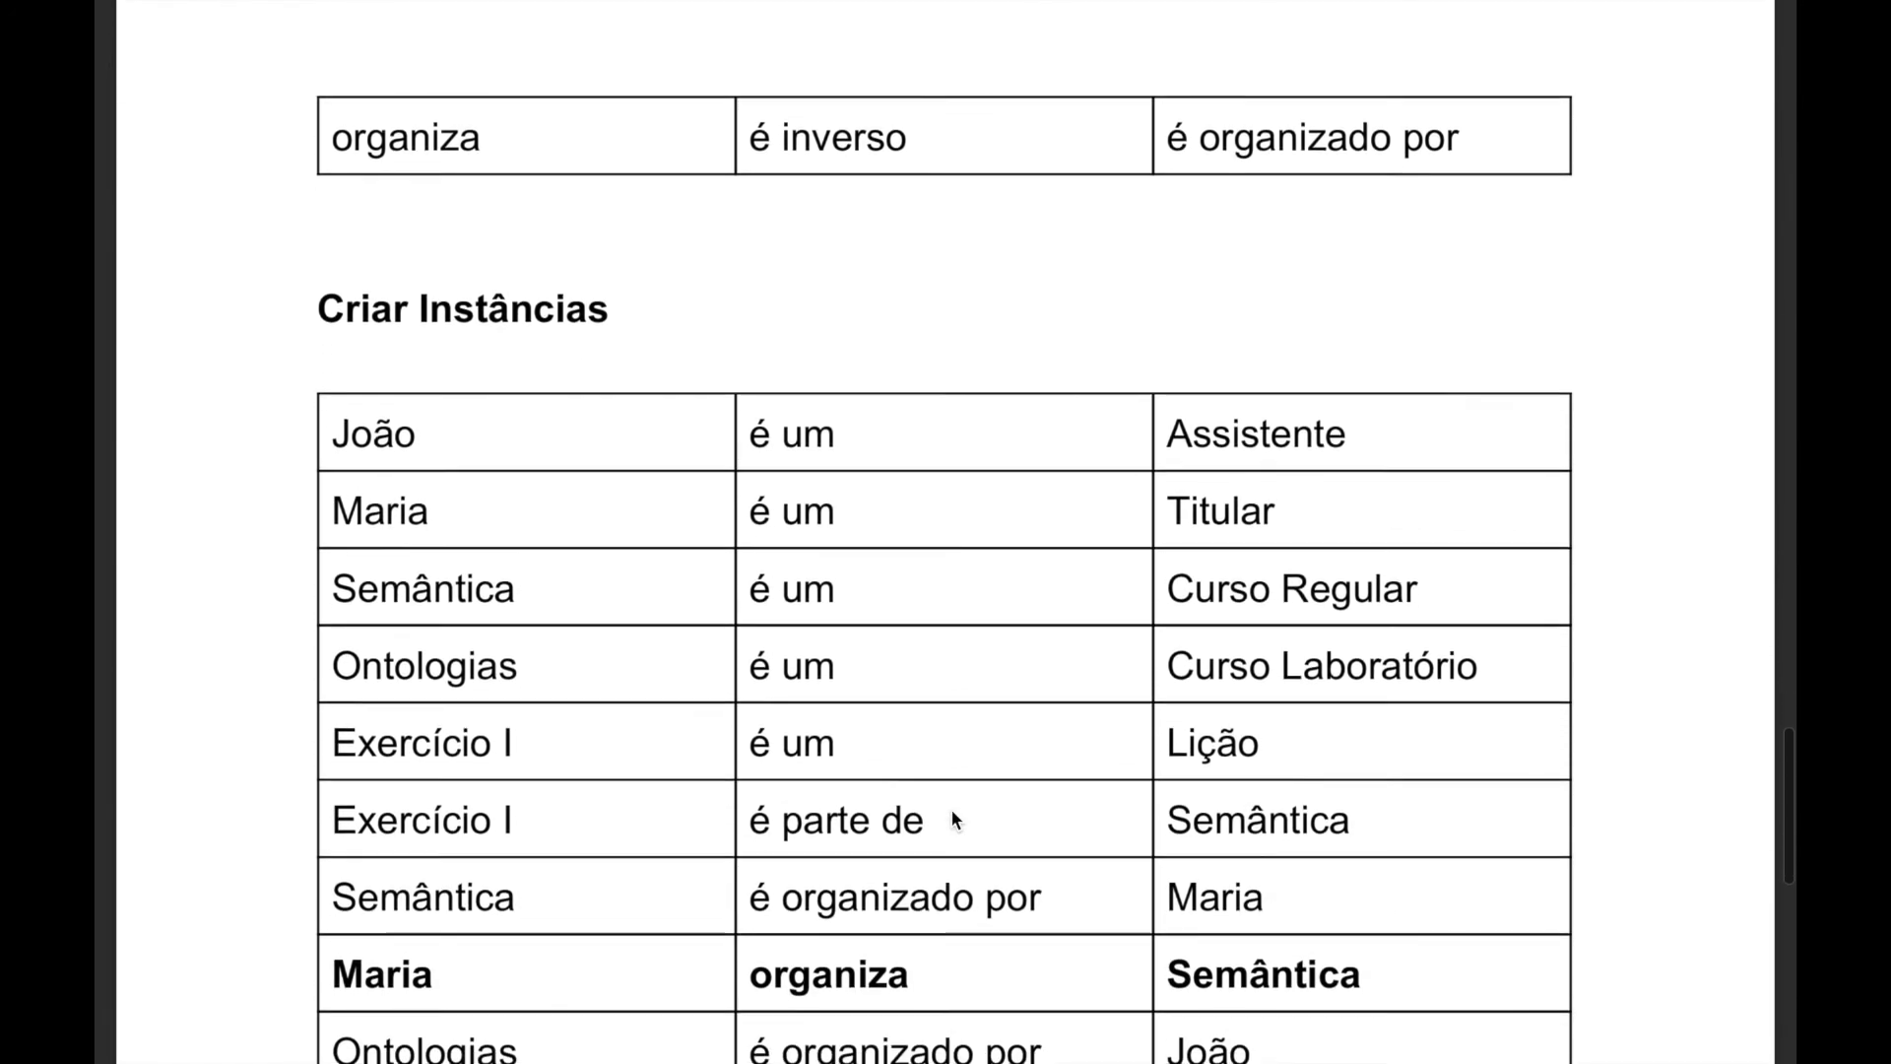
scroll(951, 818, "down", 1)
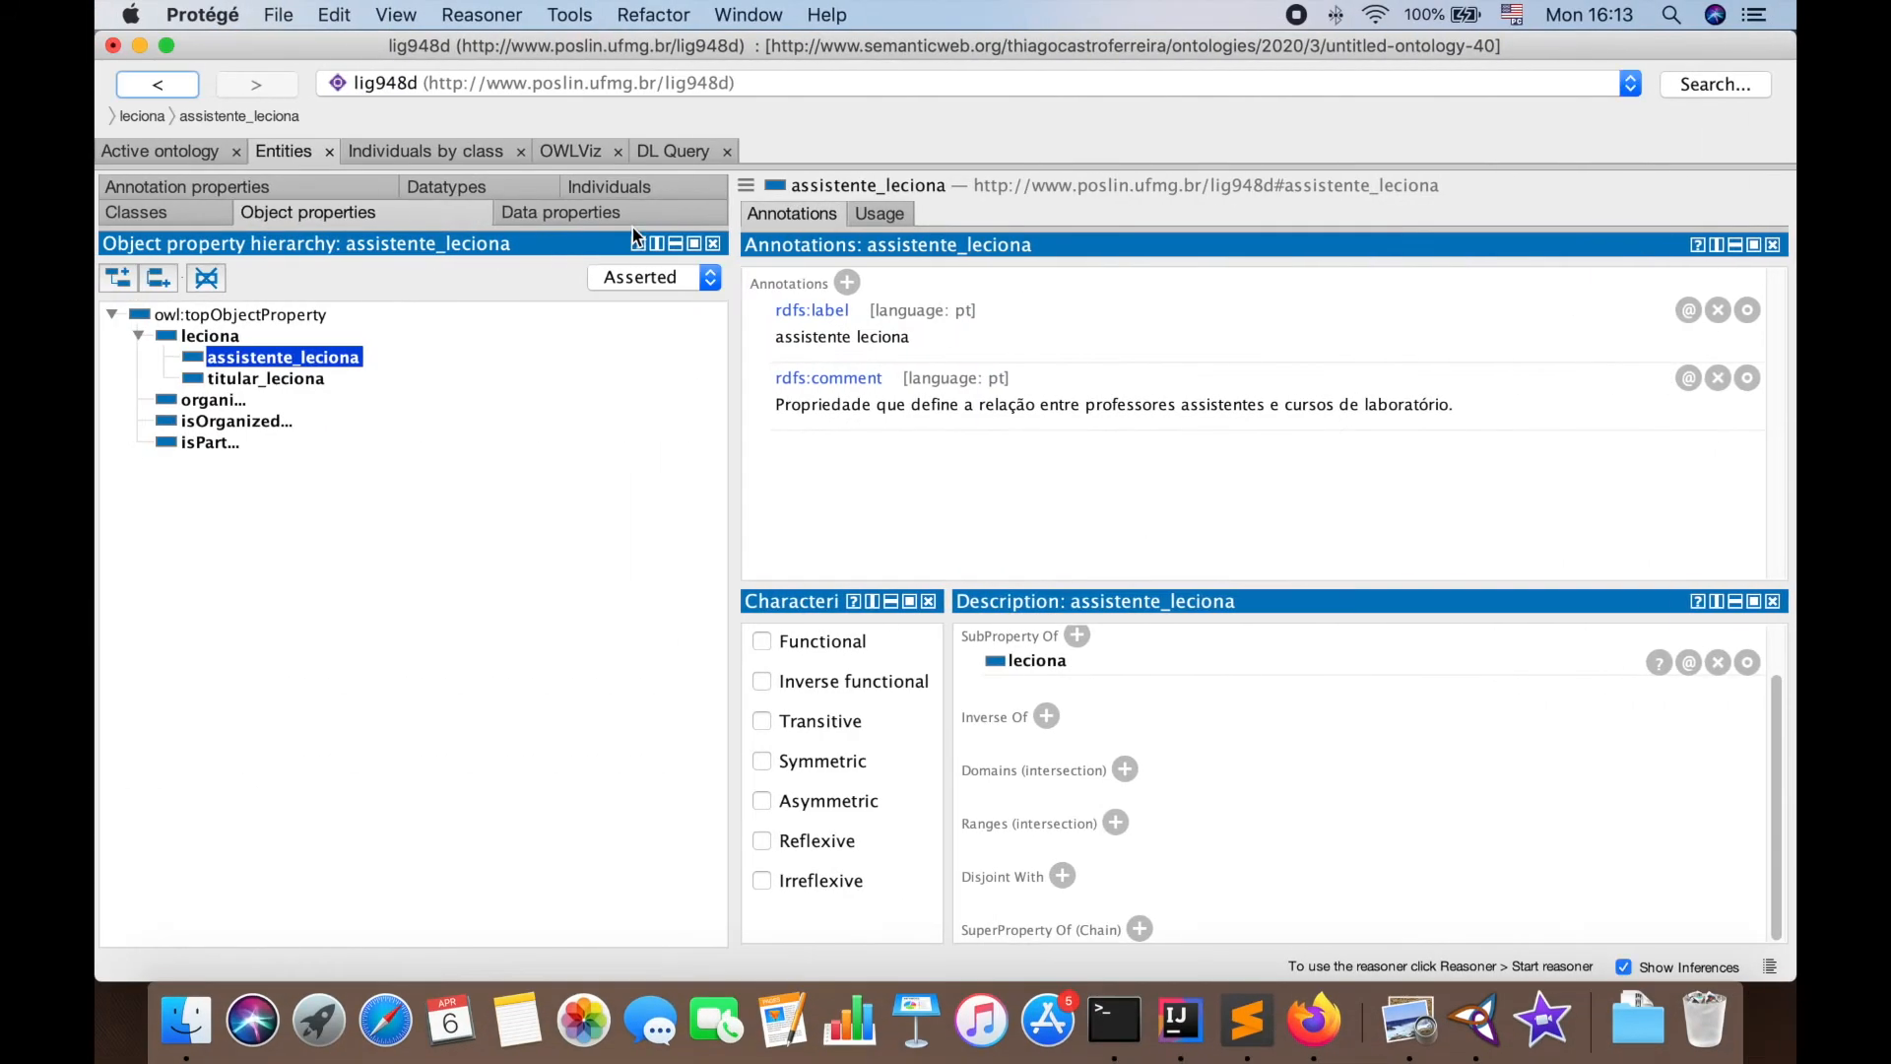
Create a named individual for the assistant professor, using the first name from the planning table, and assign it the type ProfessorAssistente
left_click(599, 188)
left_click(118, 274)
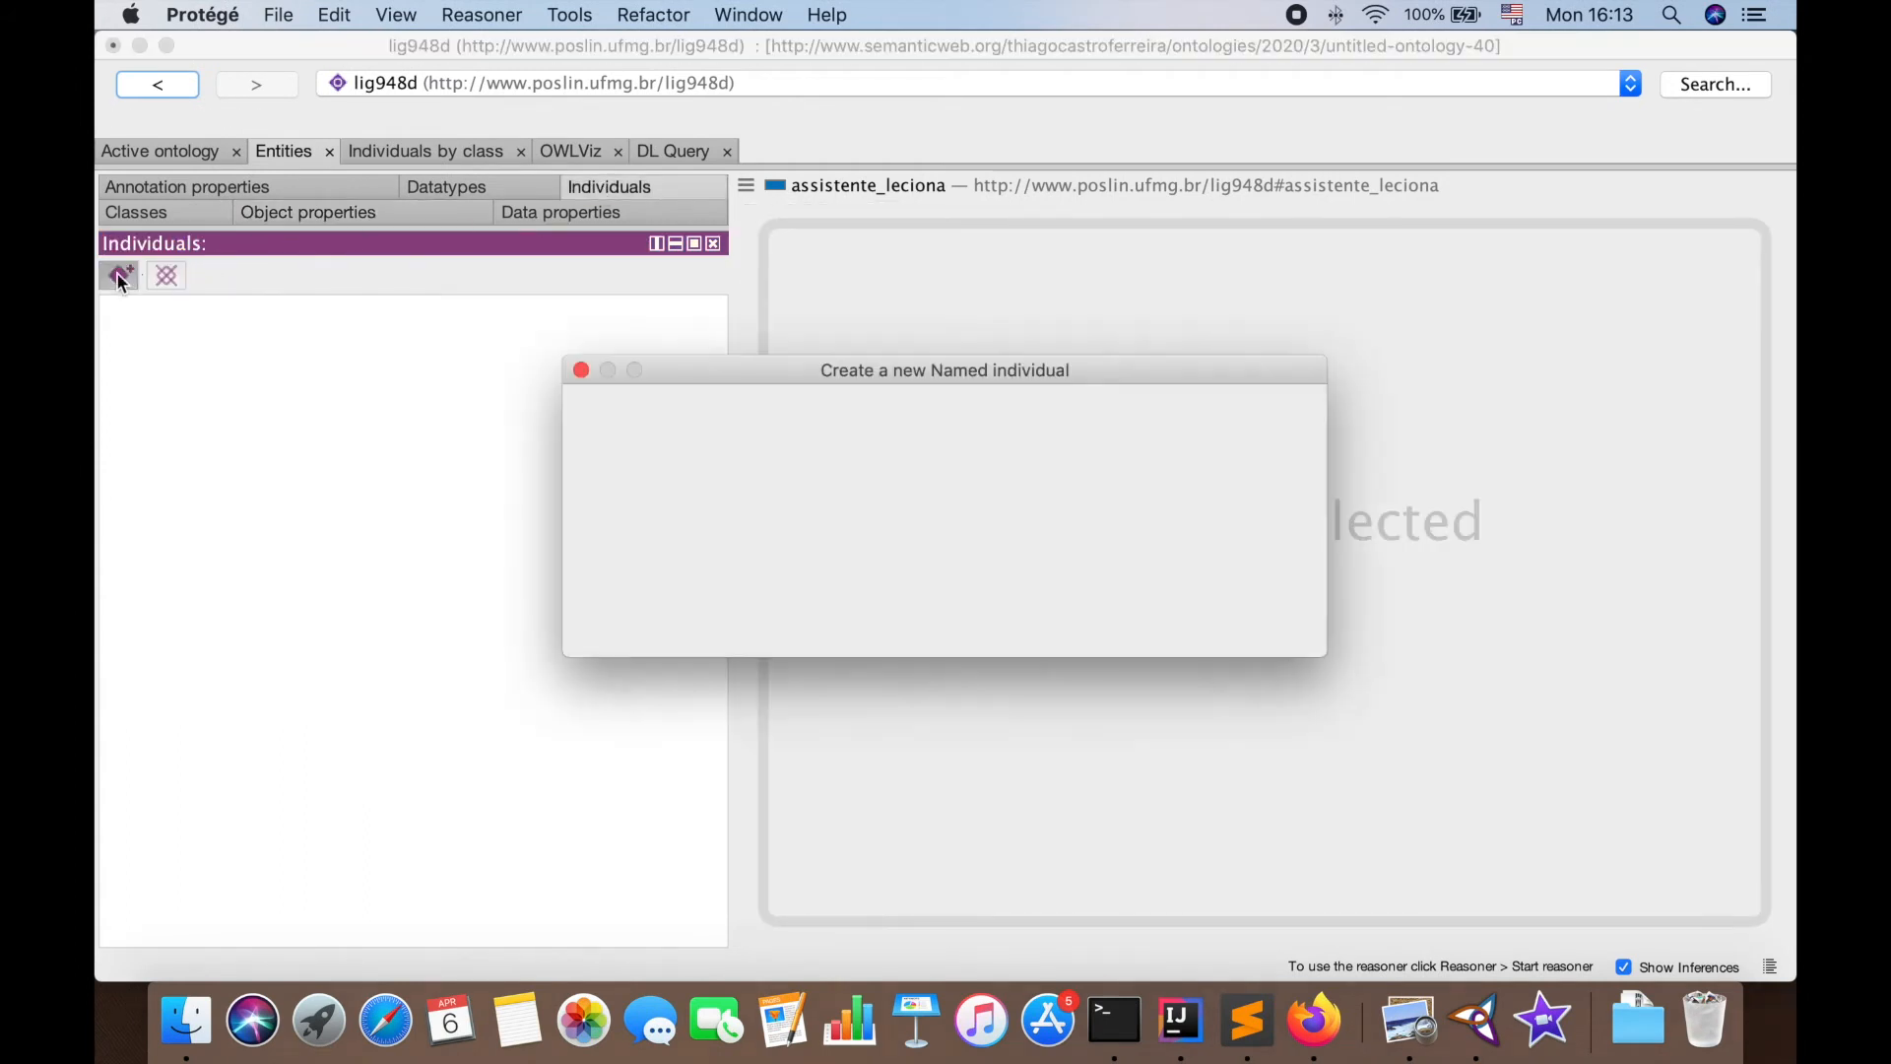
type("Jo˜")
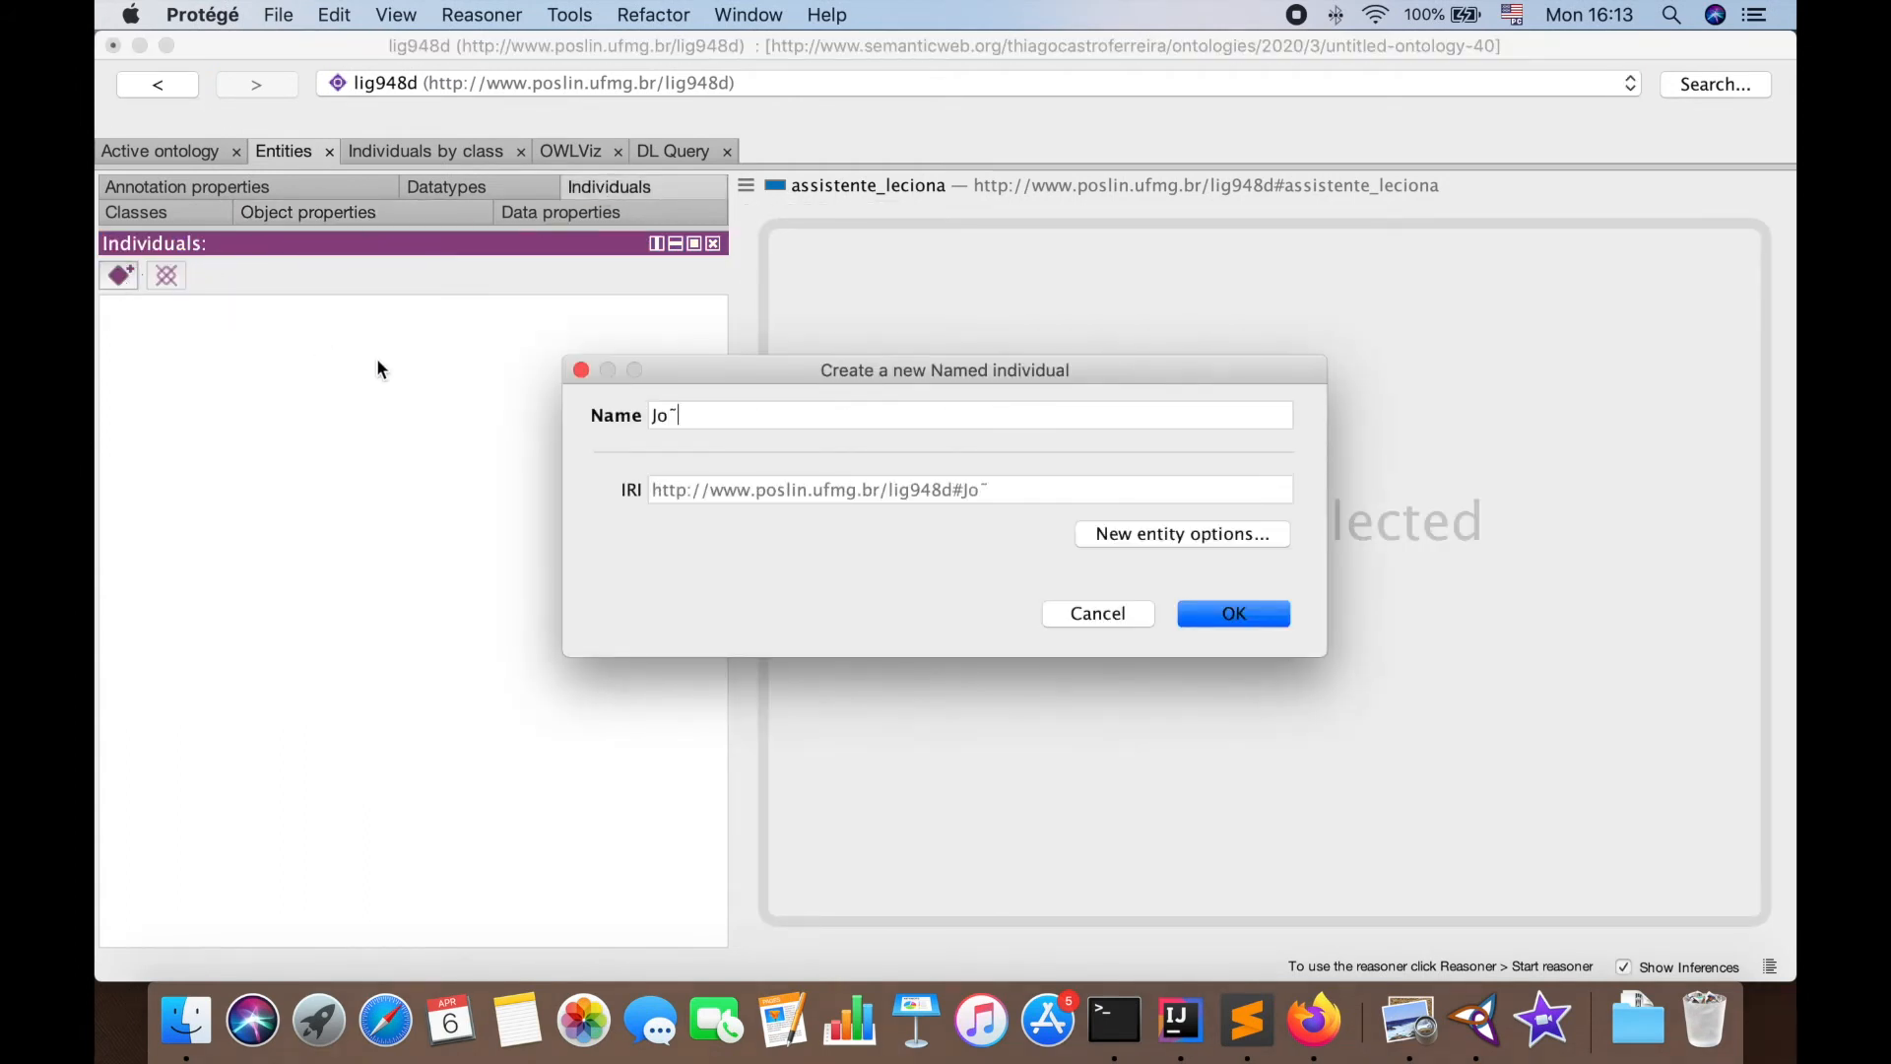
type("ão")
key("Return")
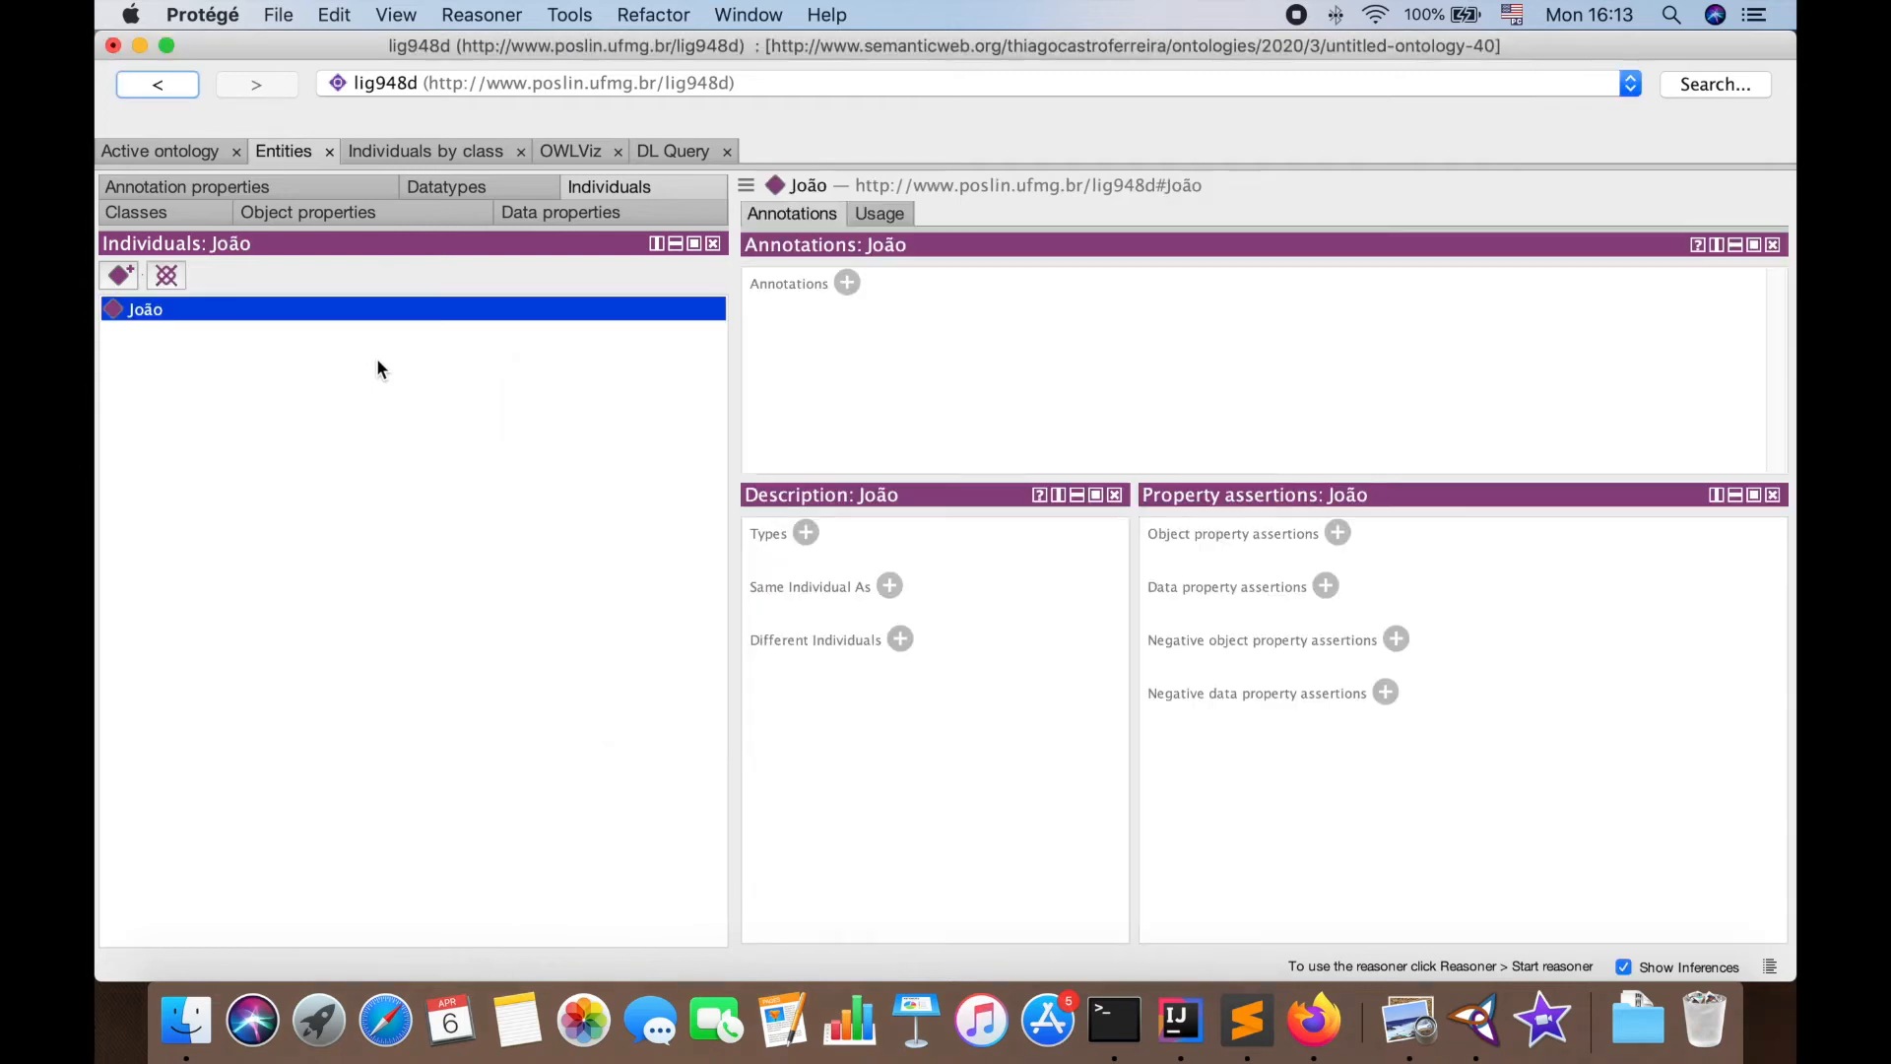
left_click(802, 532)
left_click(550, 456)
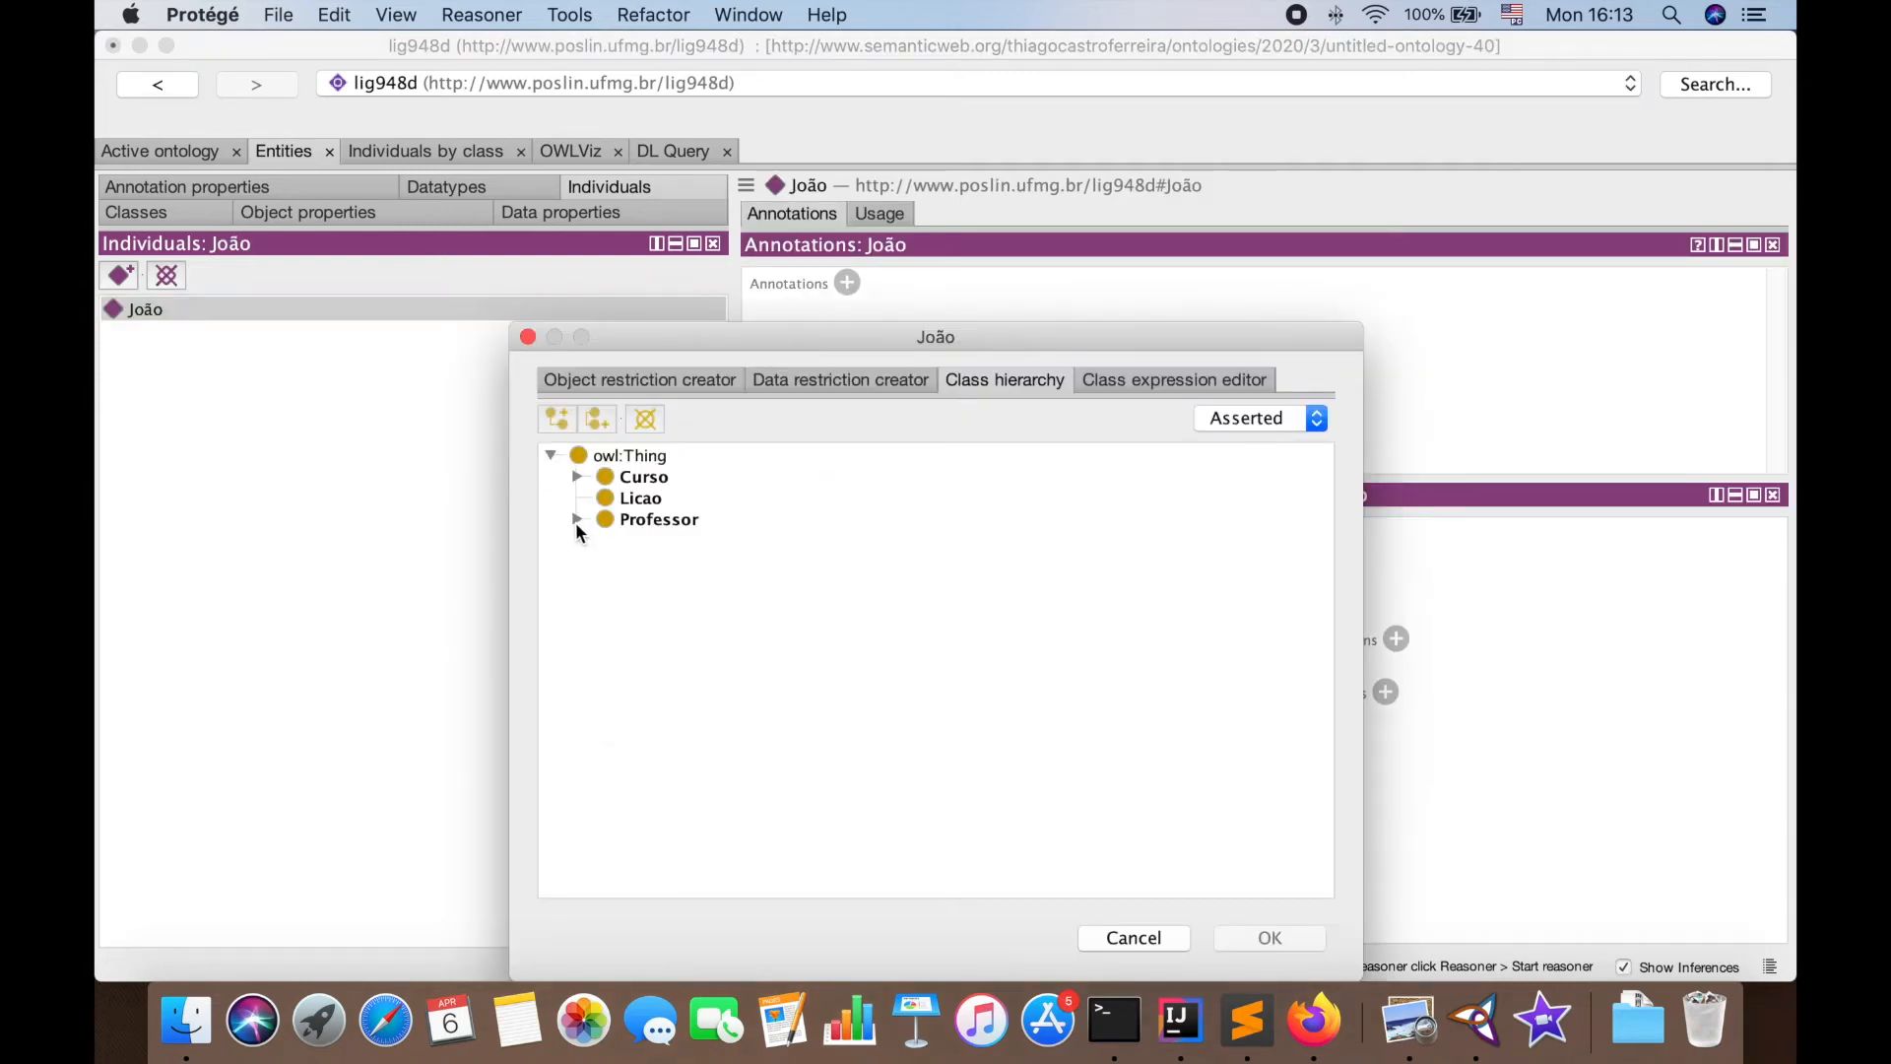
left_click(577, 520)
left_click(682, 543)
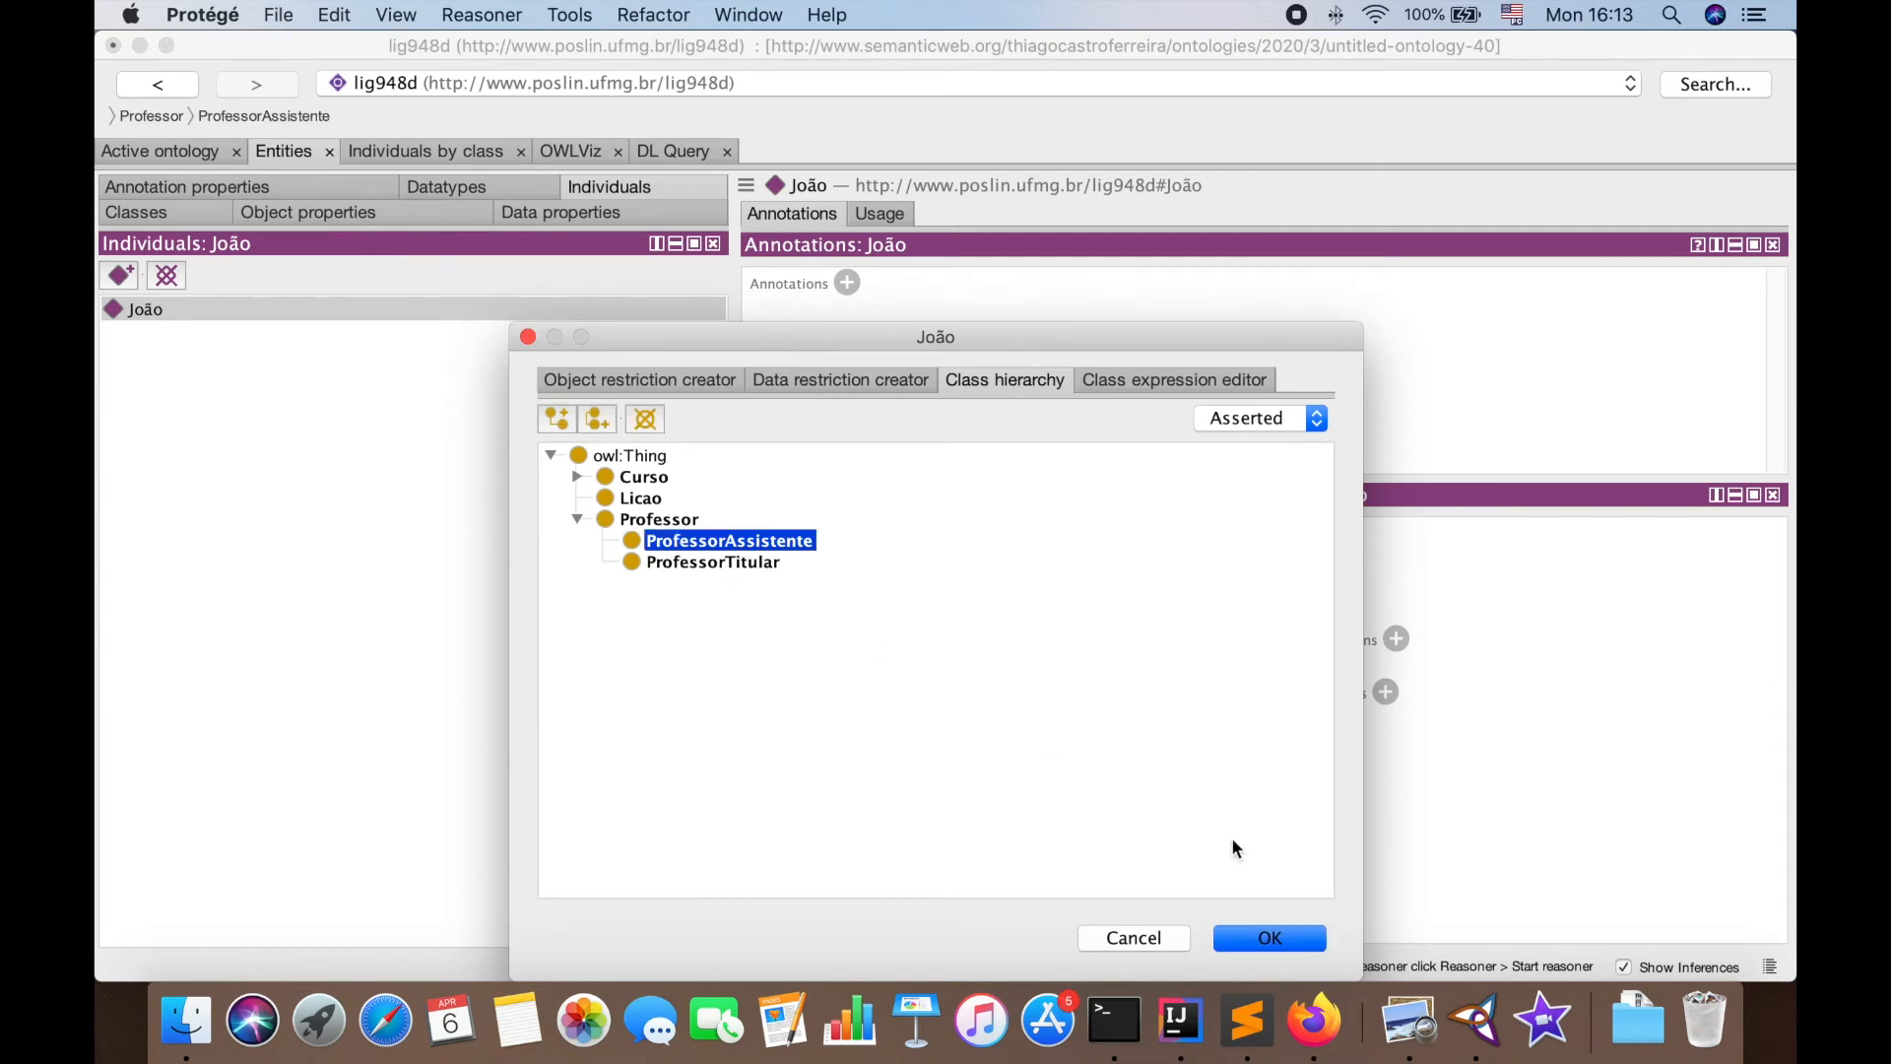
left_click(1268, 937)
Create a named individual for the titular professor, using the first name from the planning table, and assign it the type ProfessorTitular
left_click(119, 276)
type("Maria")
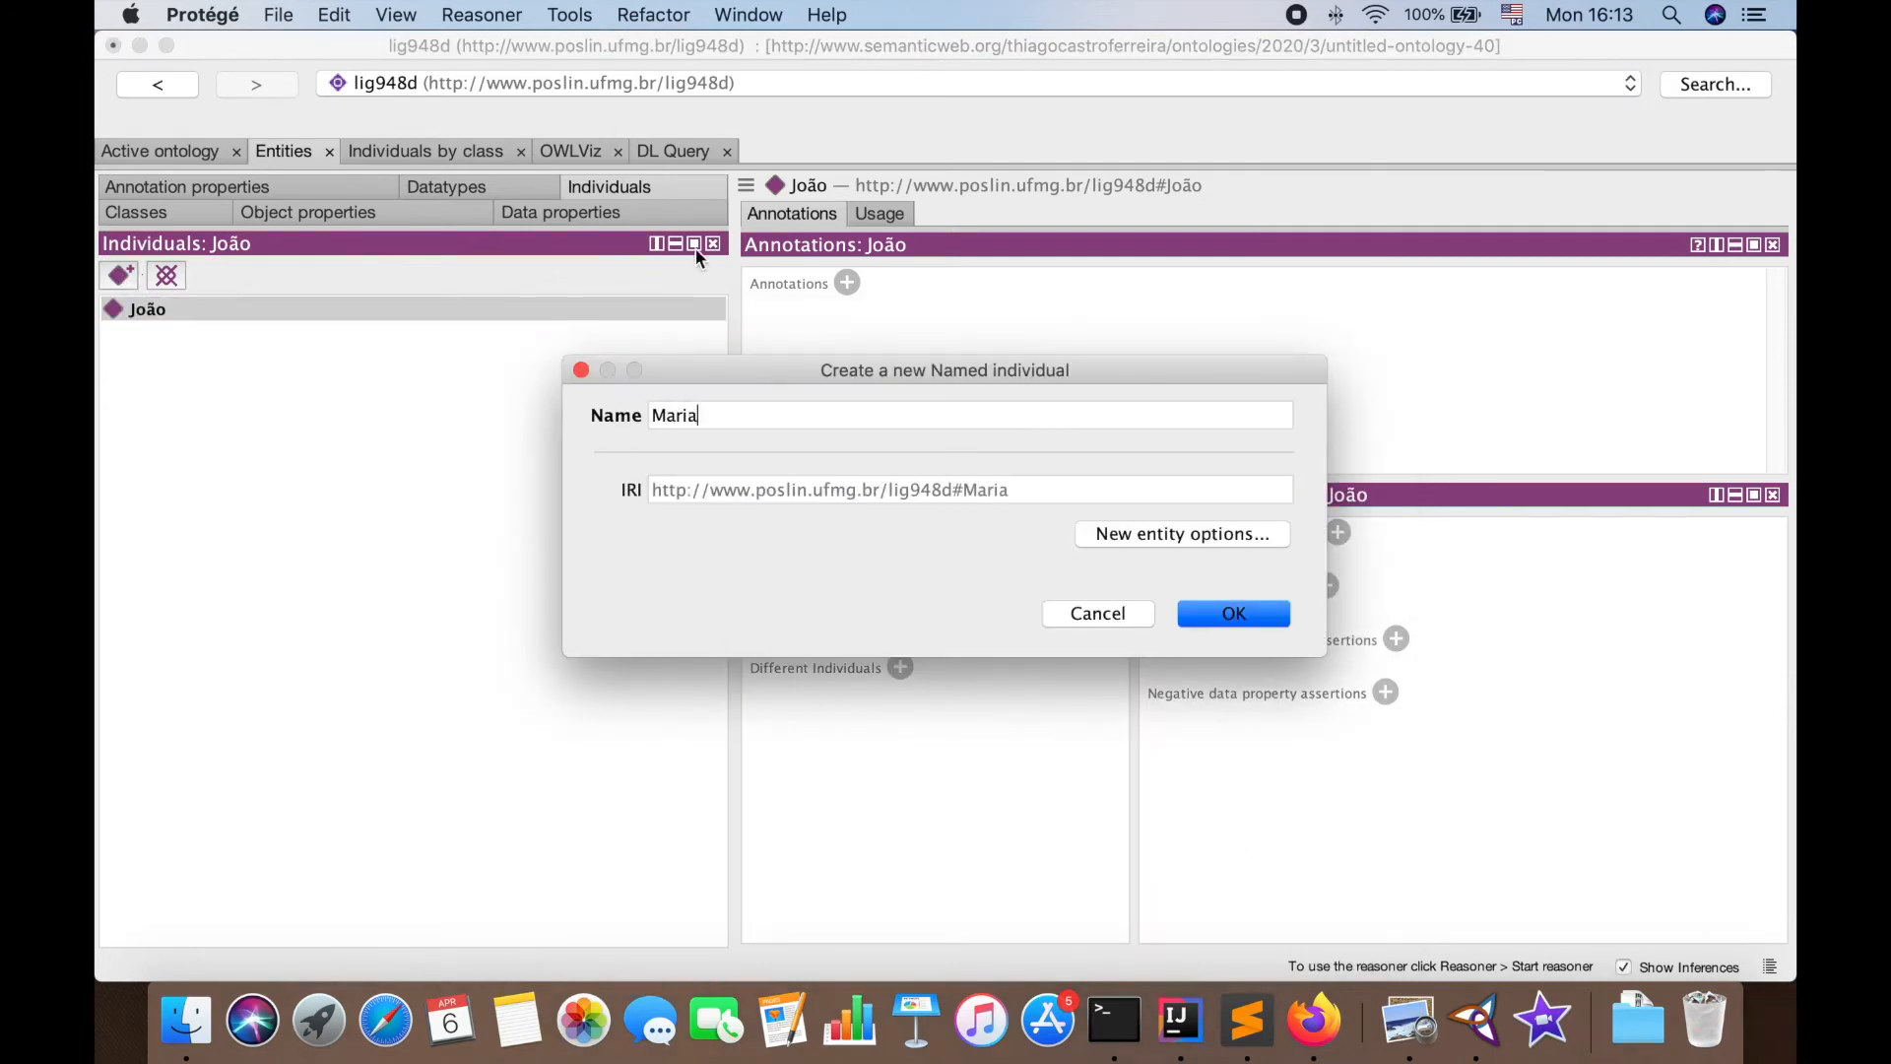
left_click(1237, 618)
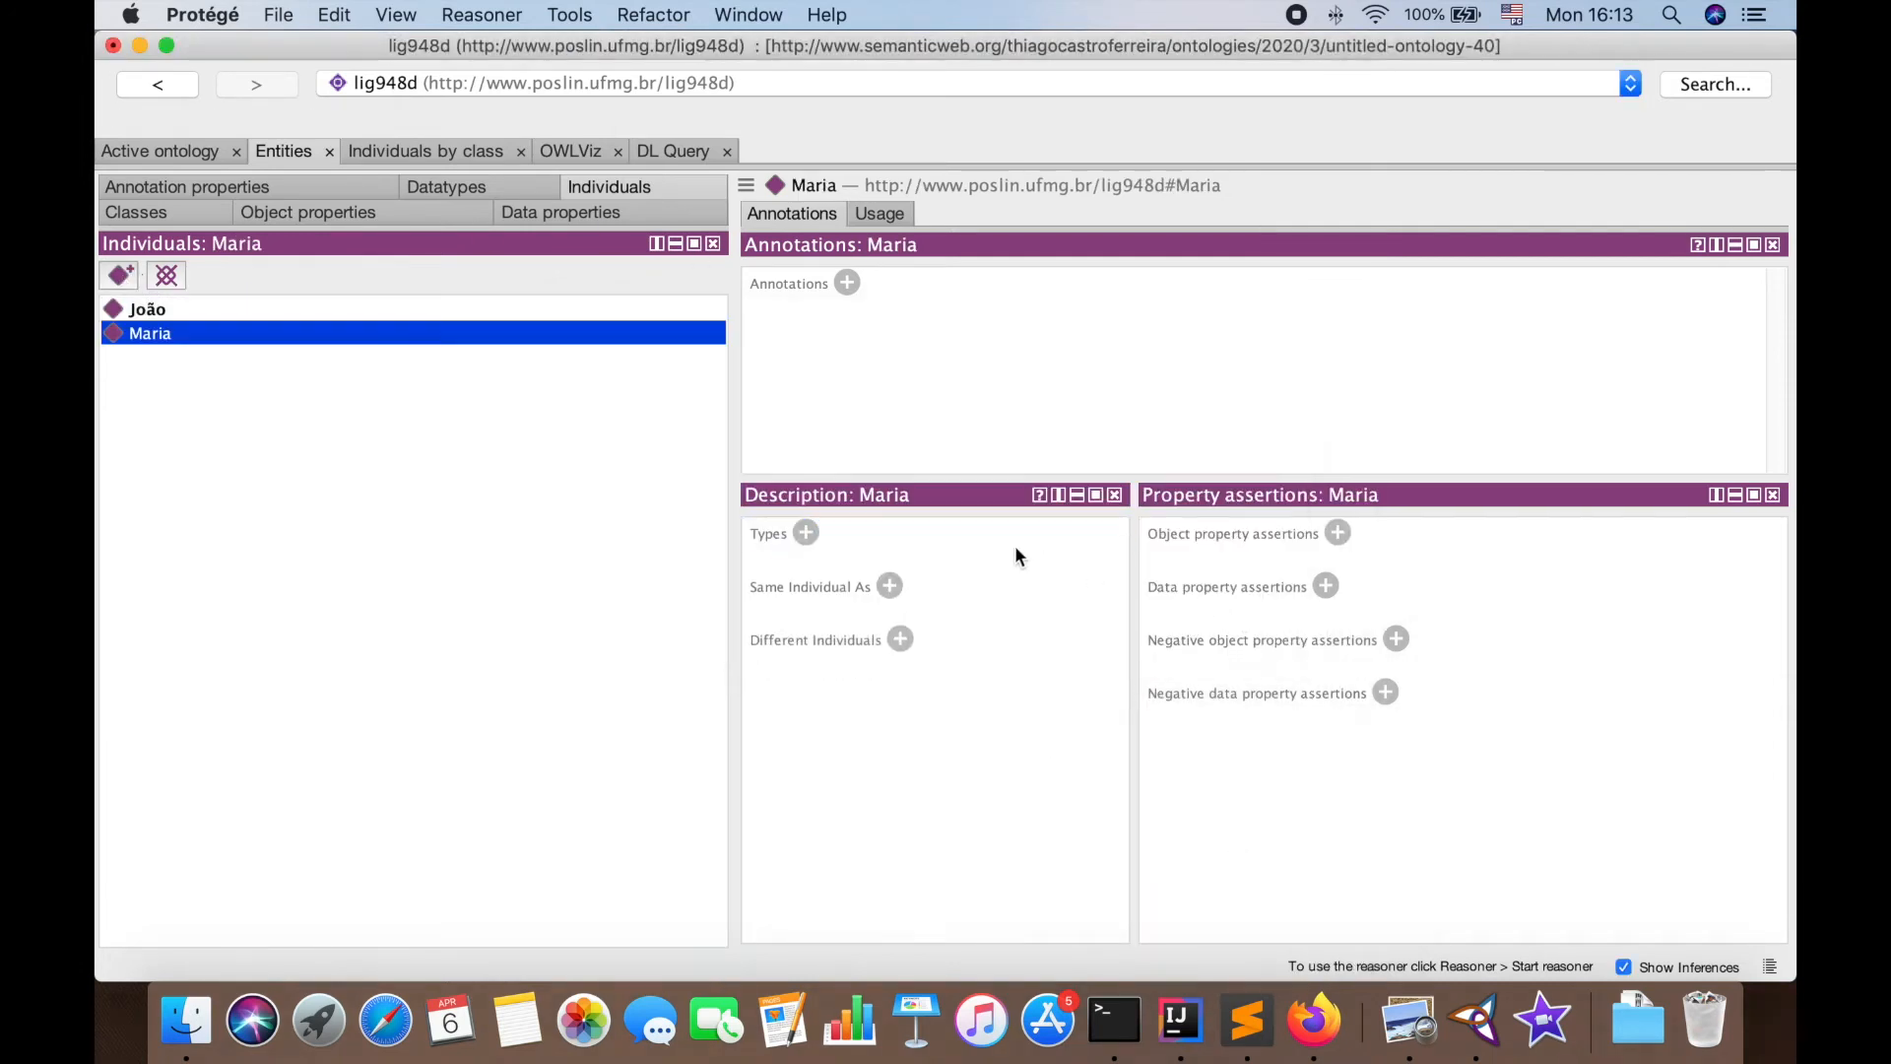
left_click(802, 535)
left_click(694, 569)
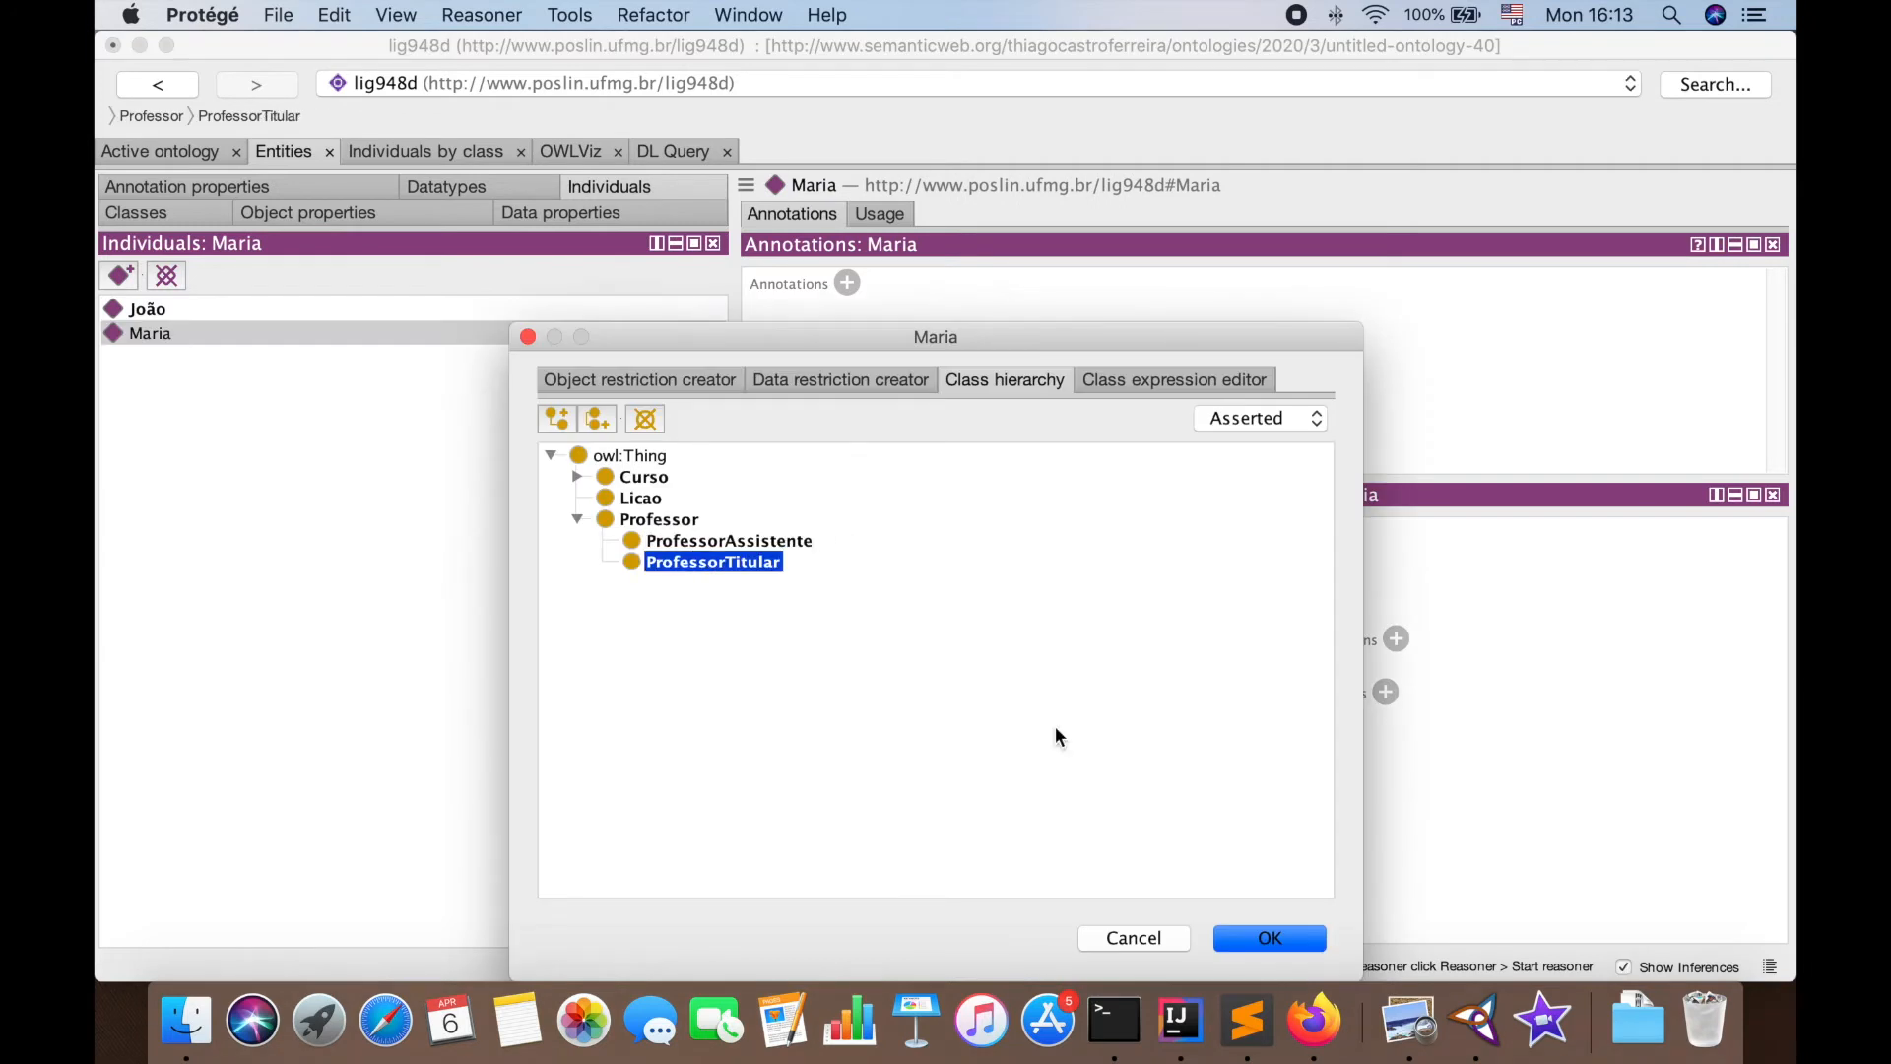
left_click(1270, 936)
left_click(146, 311)
left_click(150, 334)
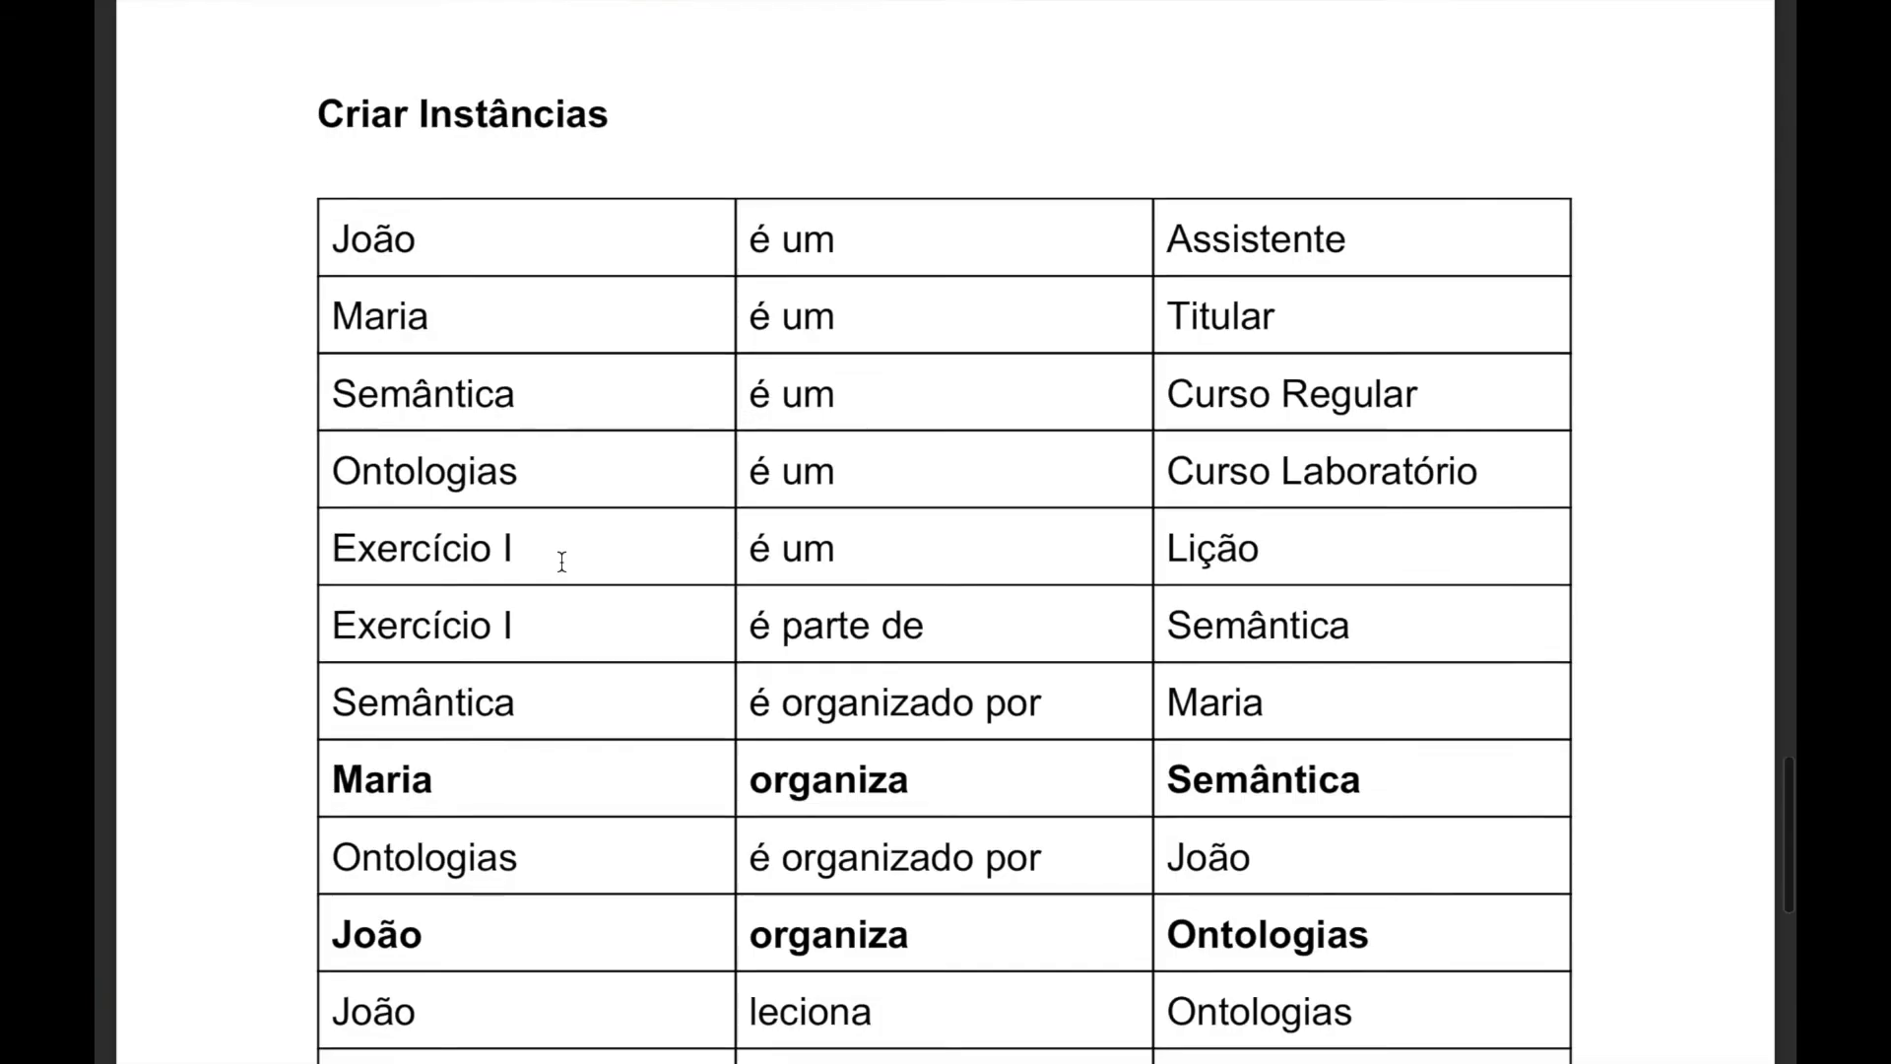
Following the planning document's Criar Instâncias table, create an individual named Semântica and assign it the type CursoRegular
scroll(561, 561, "down", 1)
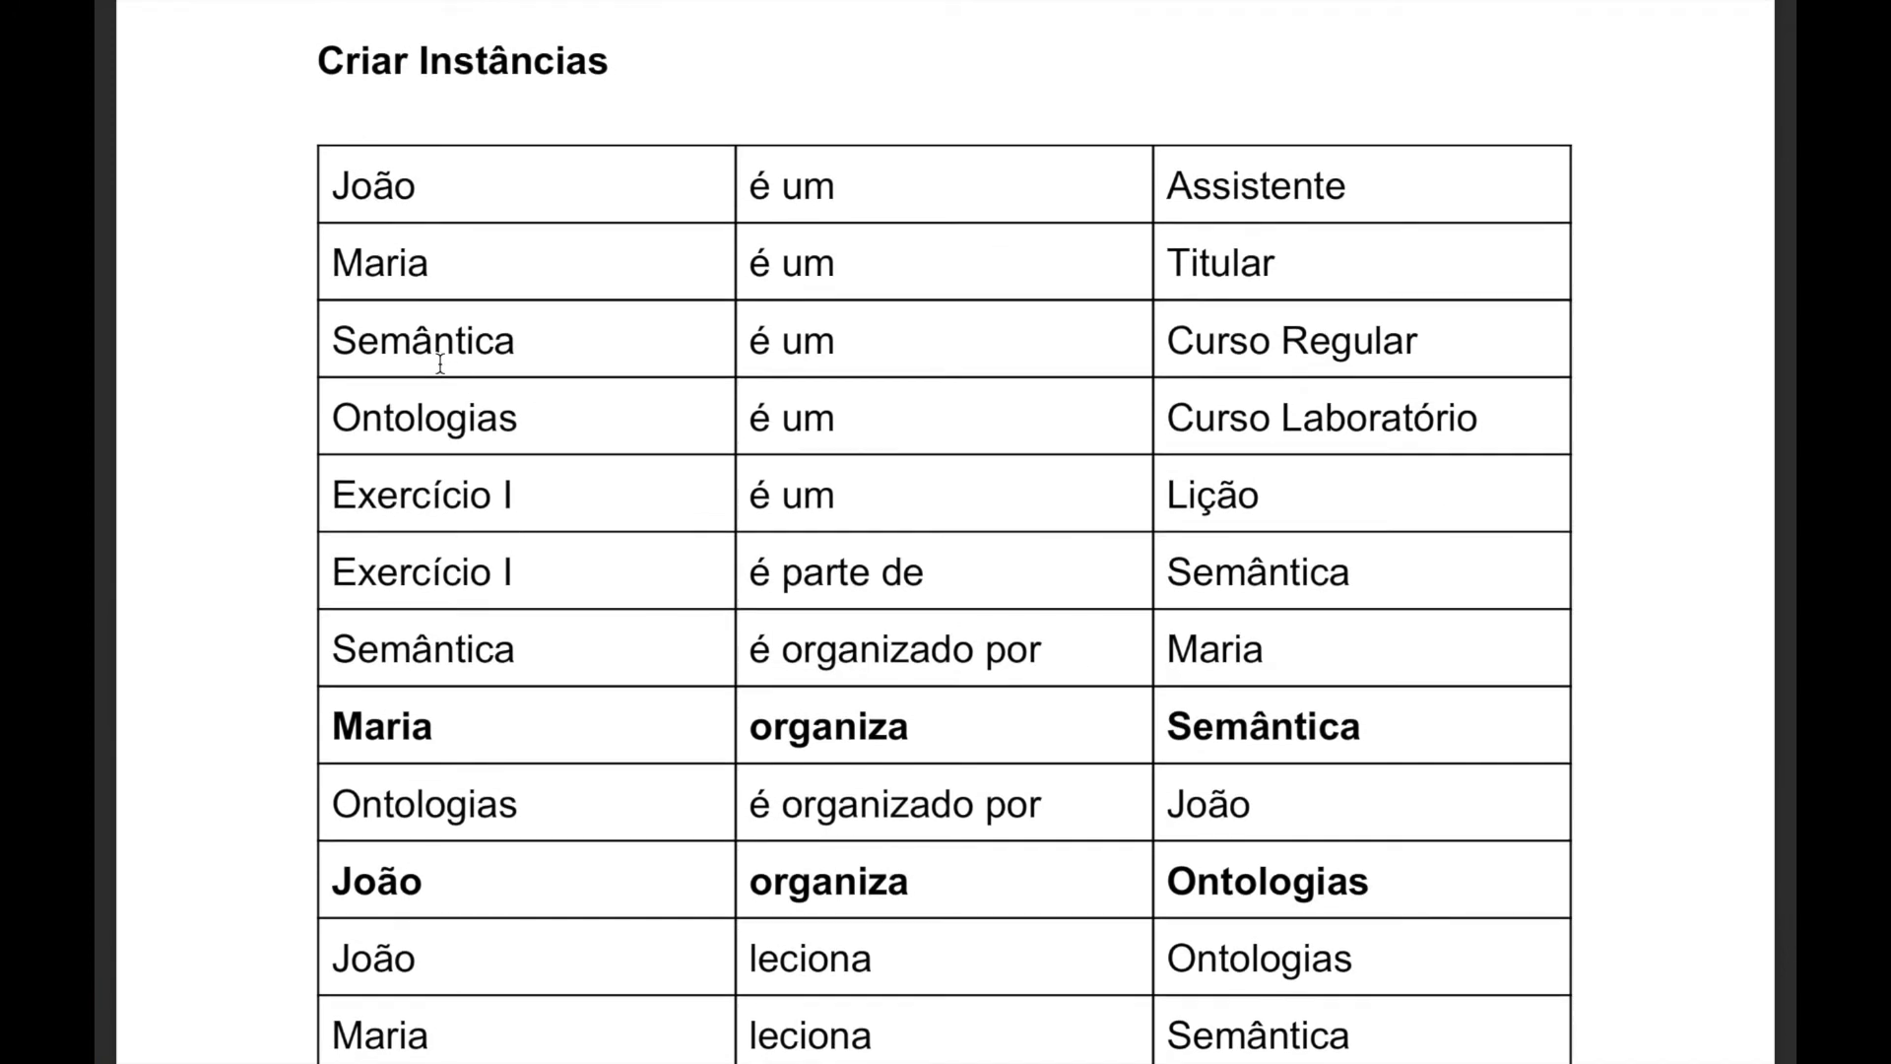
key("ctrl+Left")
left_click(120, 273)
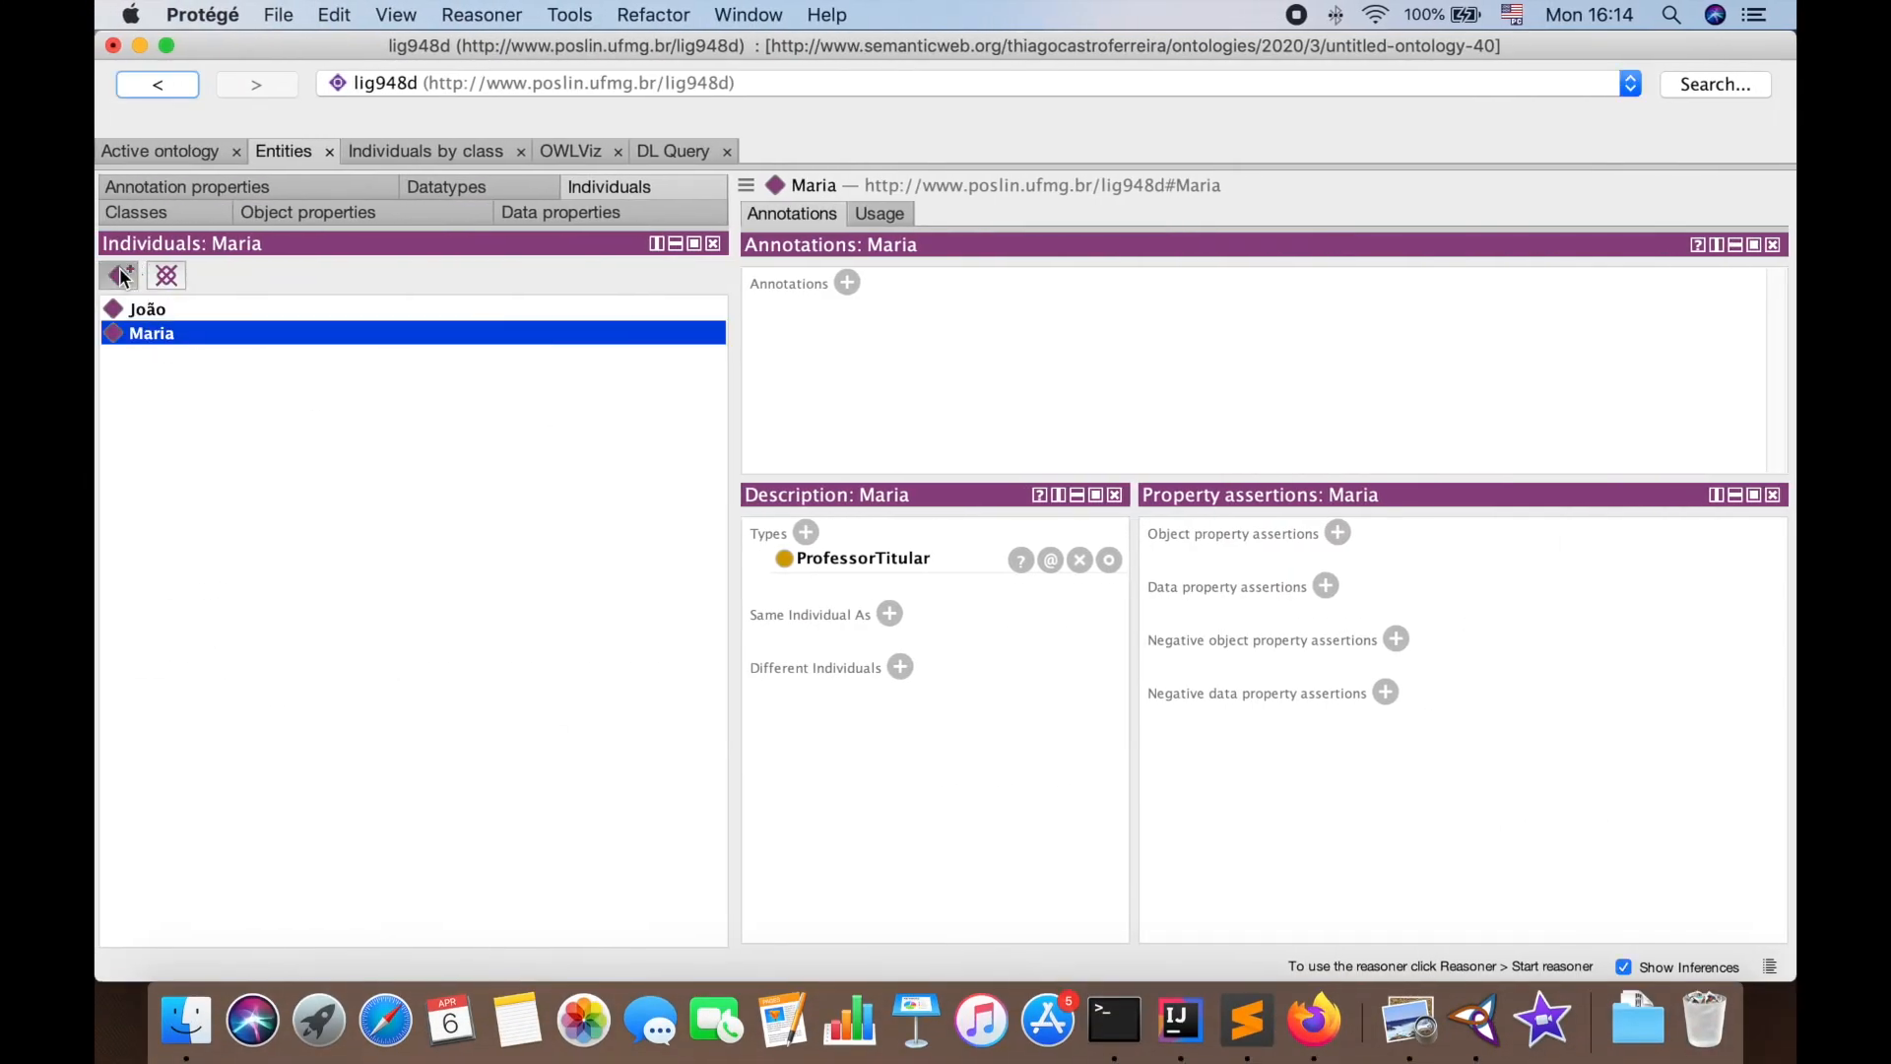
type("Sem")
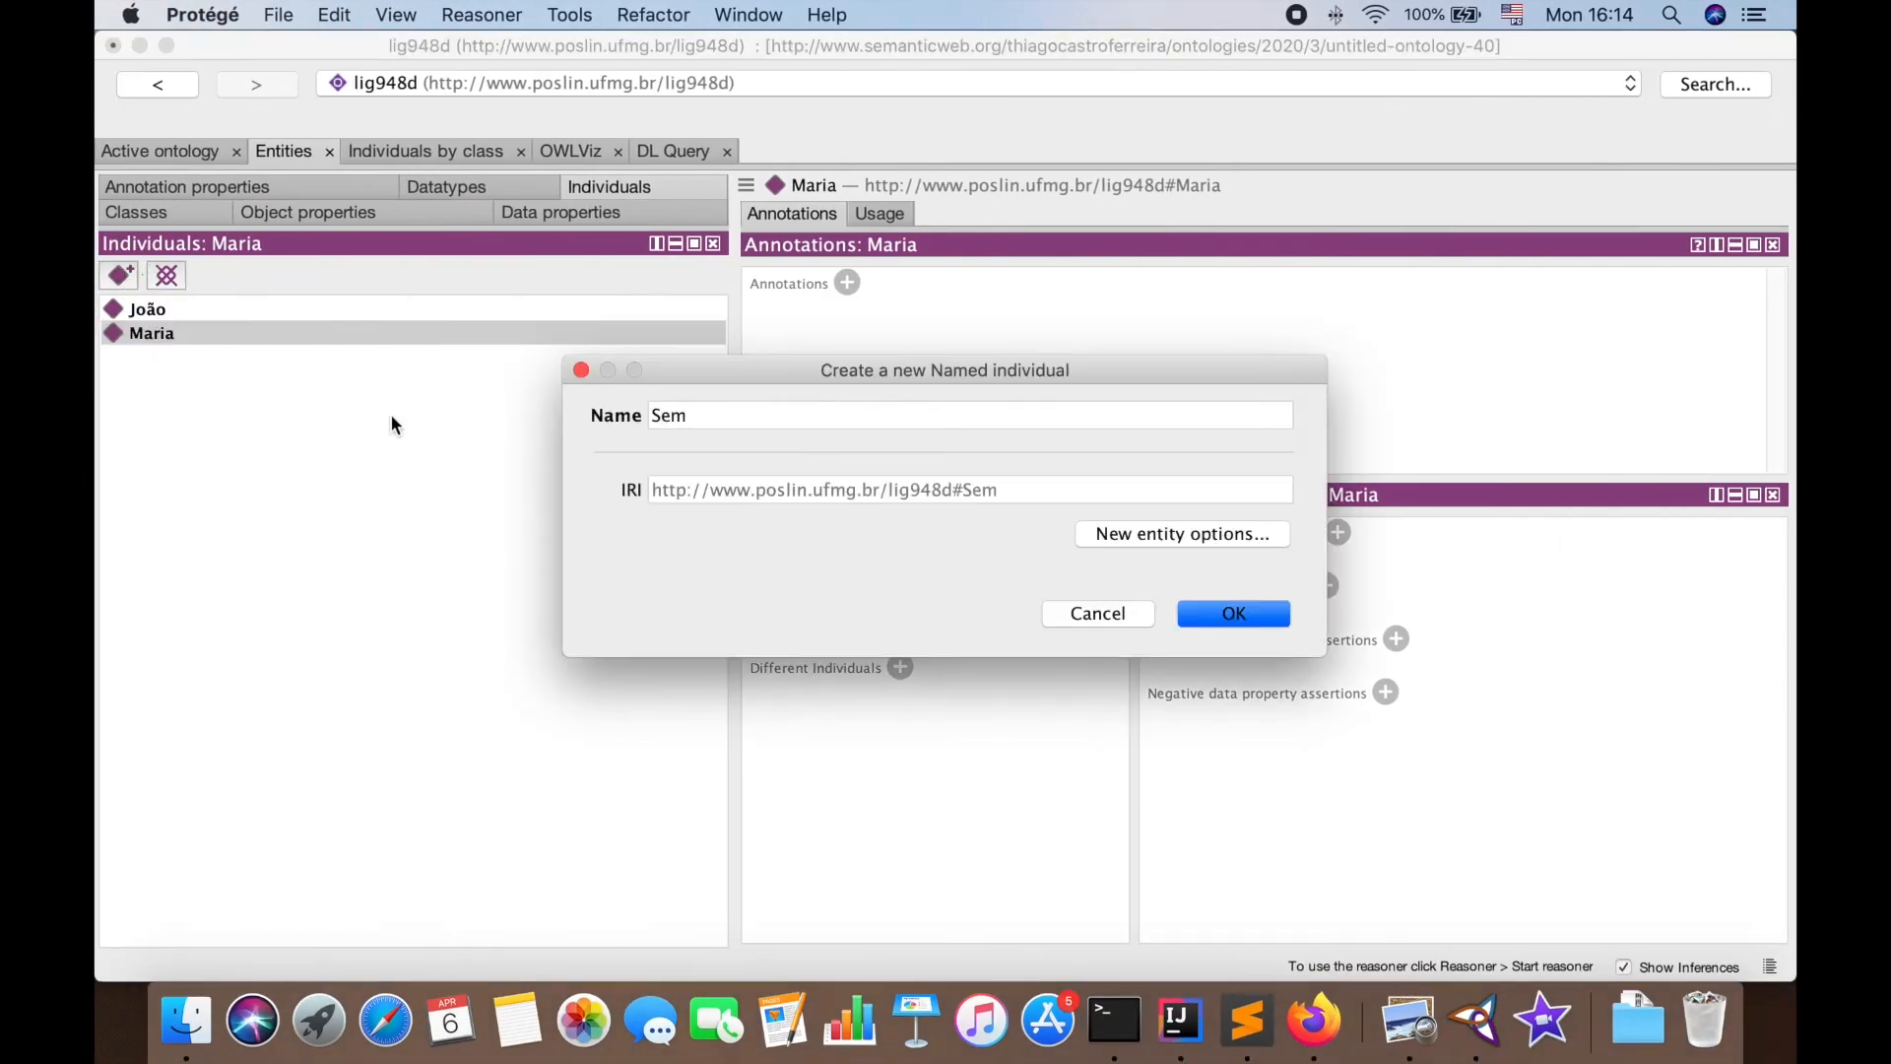
type("ântica")
left_click(1255, 618)
left_click(806, 533)
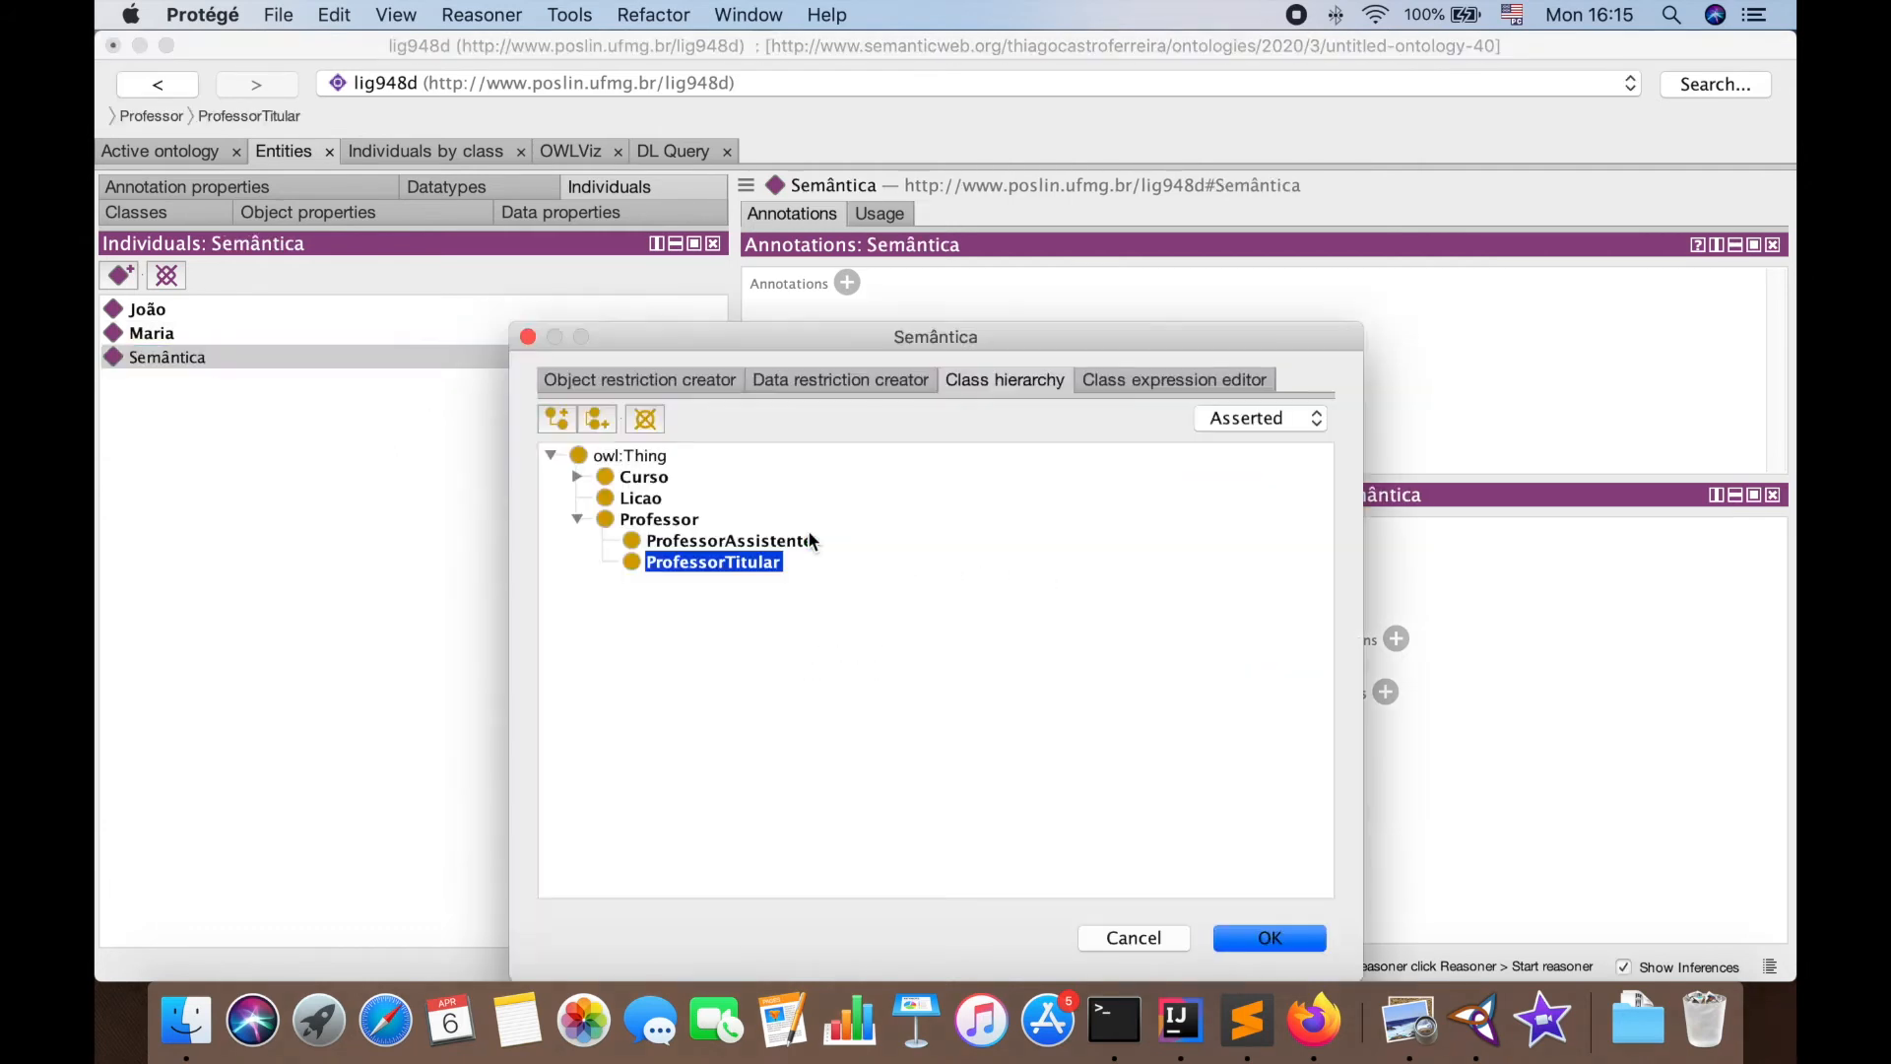
left_click(578, 477)
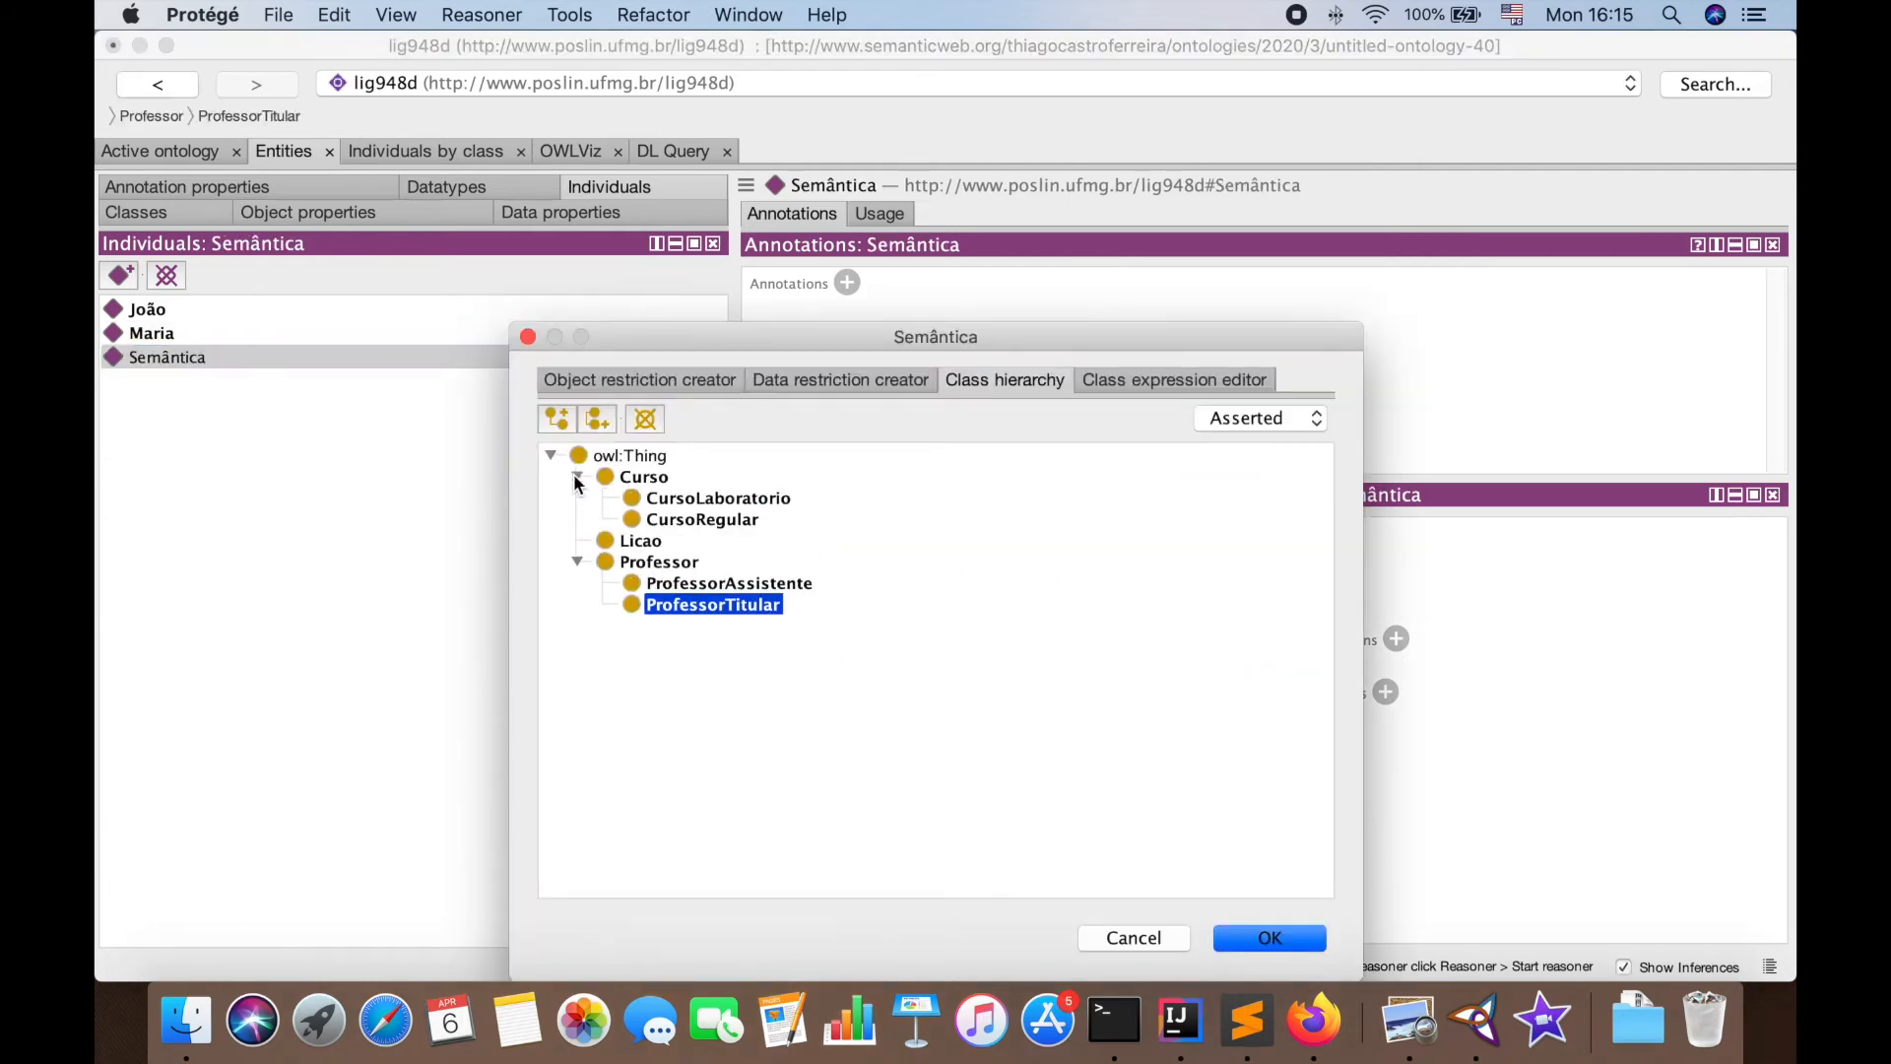
left_click(694, 520)
left_click(1270, 937)
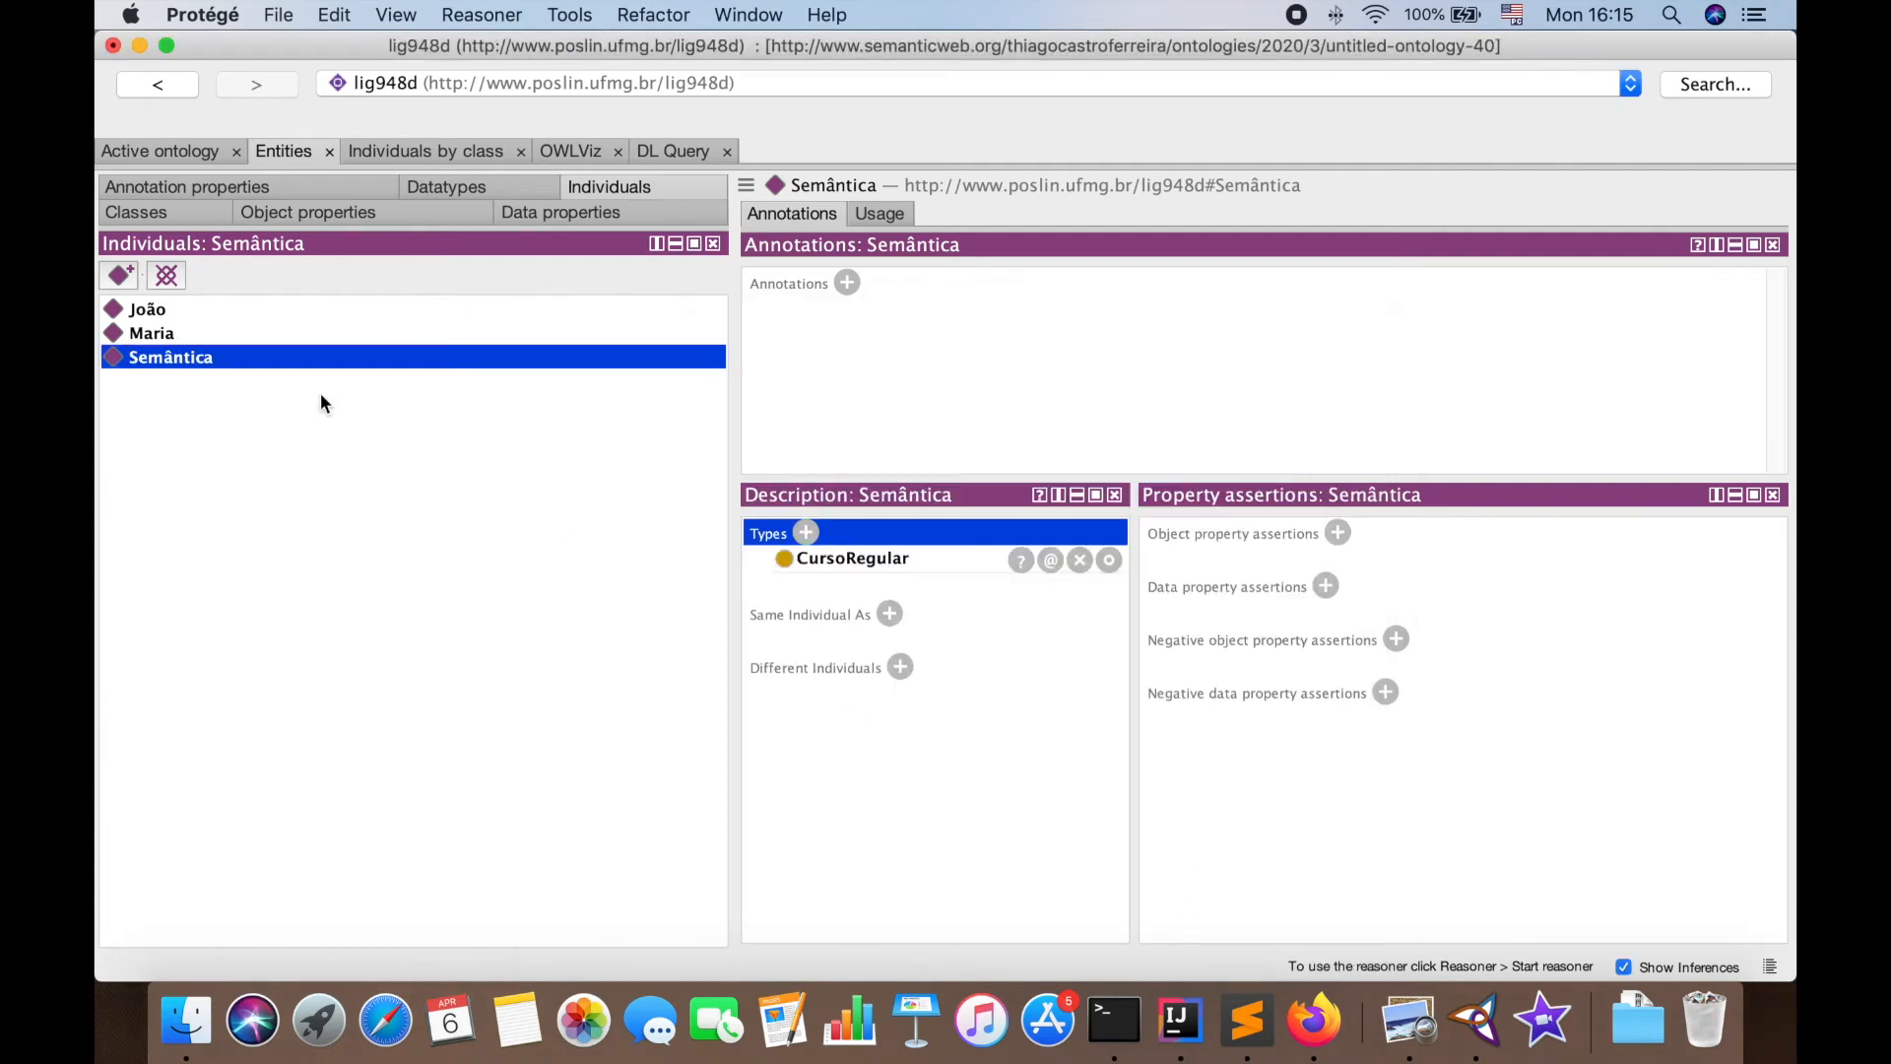
Create an individual named Ontologias and assign it the type CursoLaboratorio
left_click(122, 276)
type("Onto")
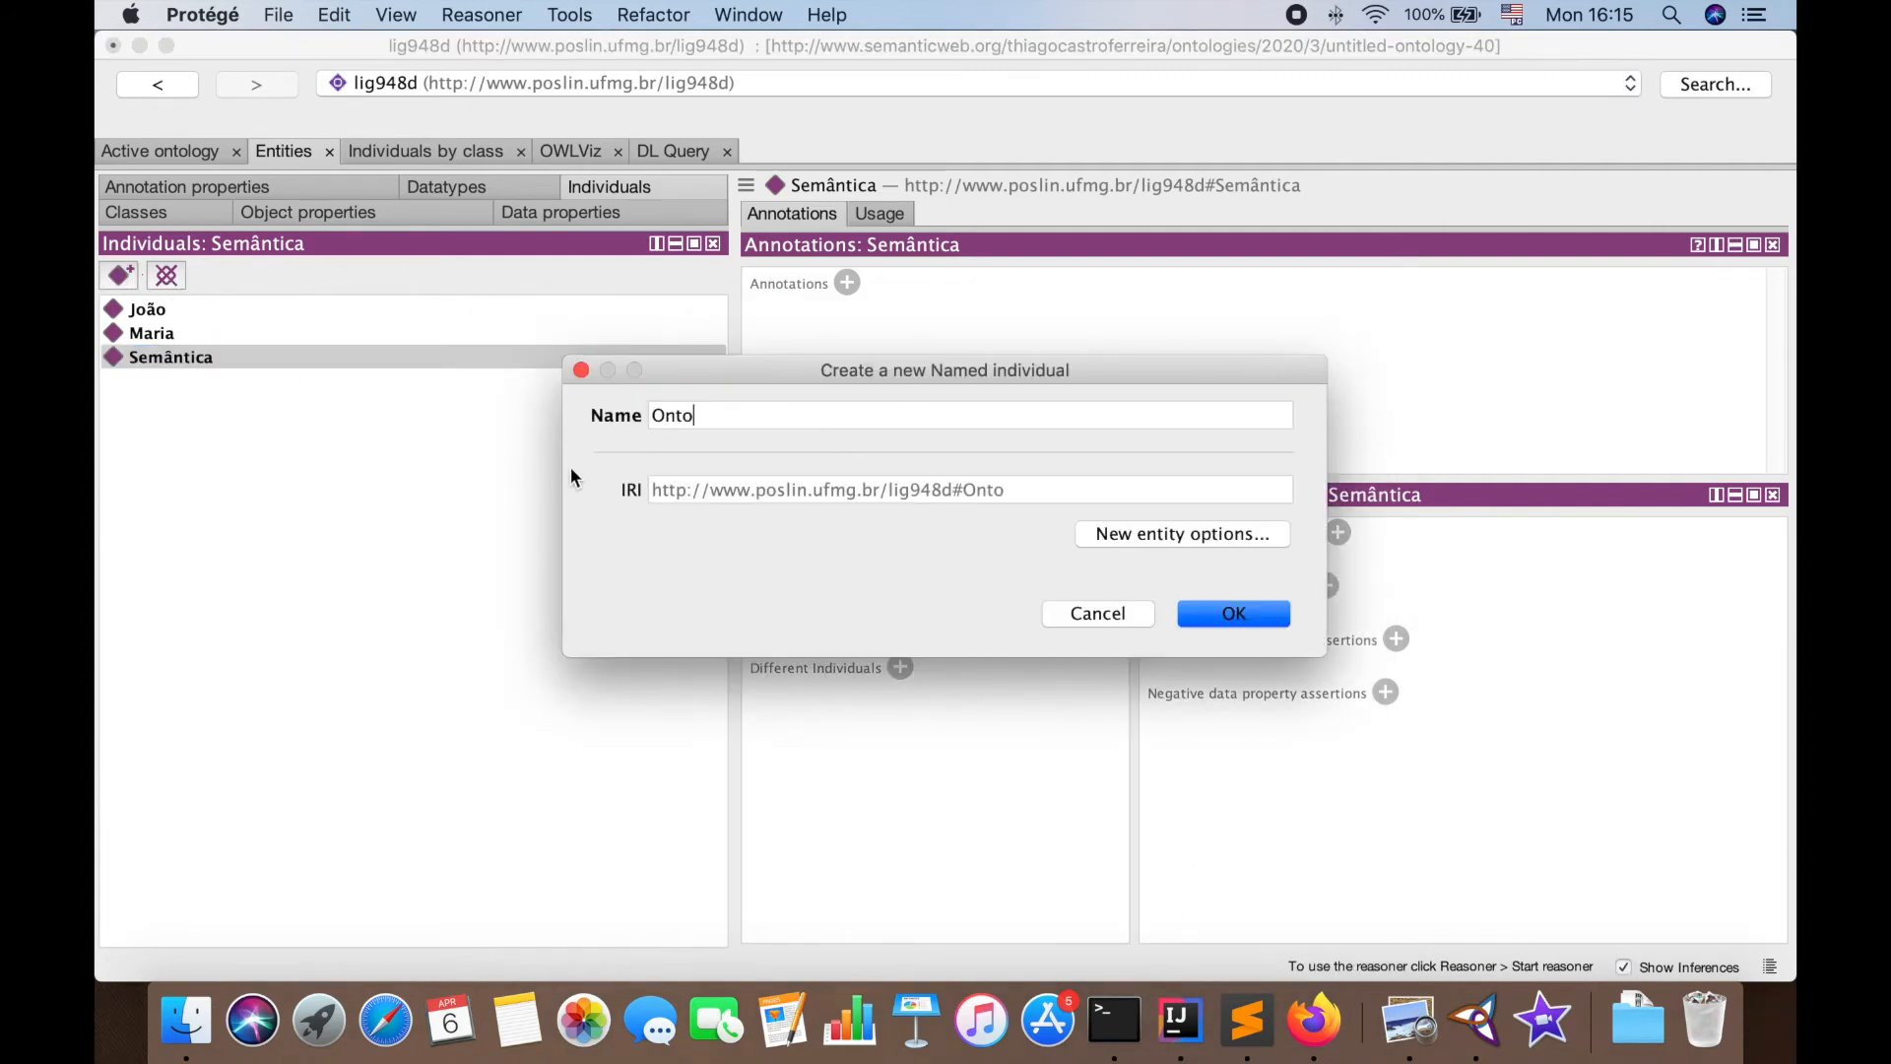
type("logias")
left_click(1243, 617)
left_click(806, 533)
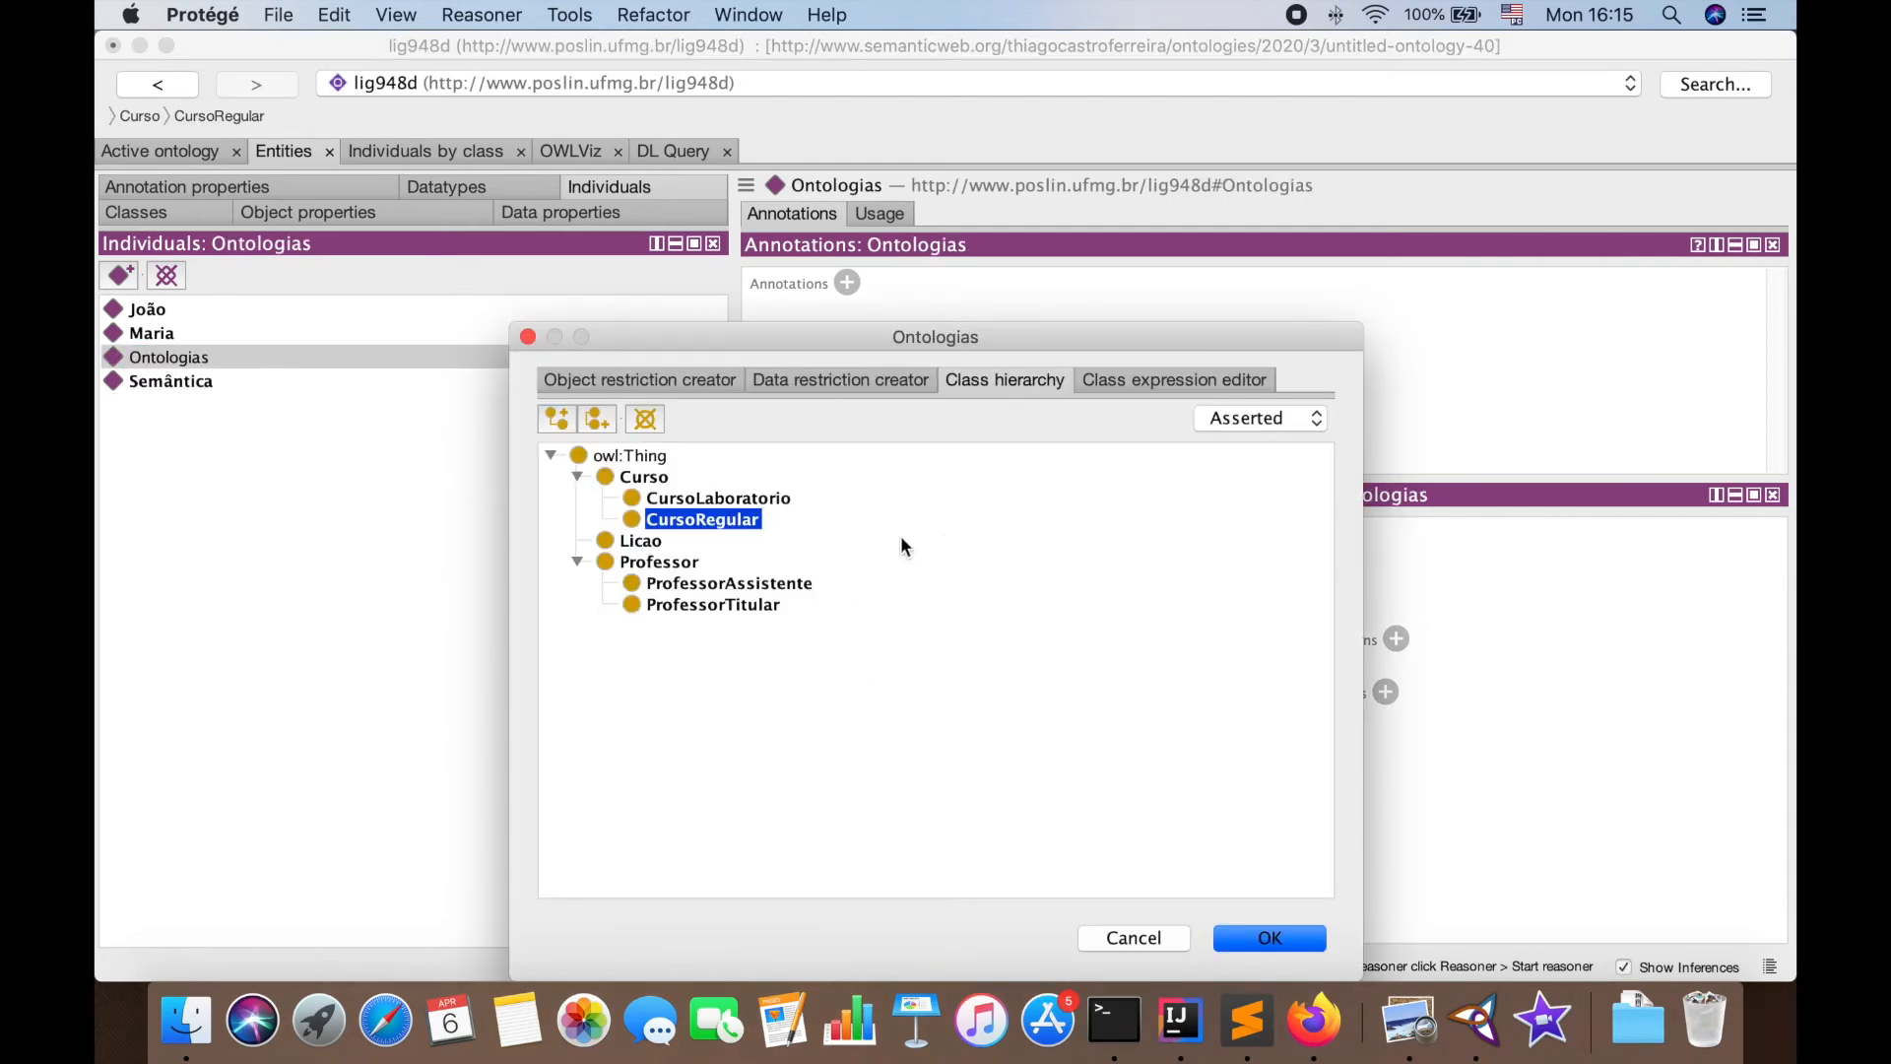
key("Up")
left_click(1247, 942)
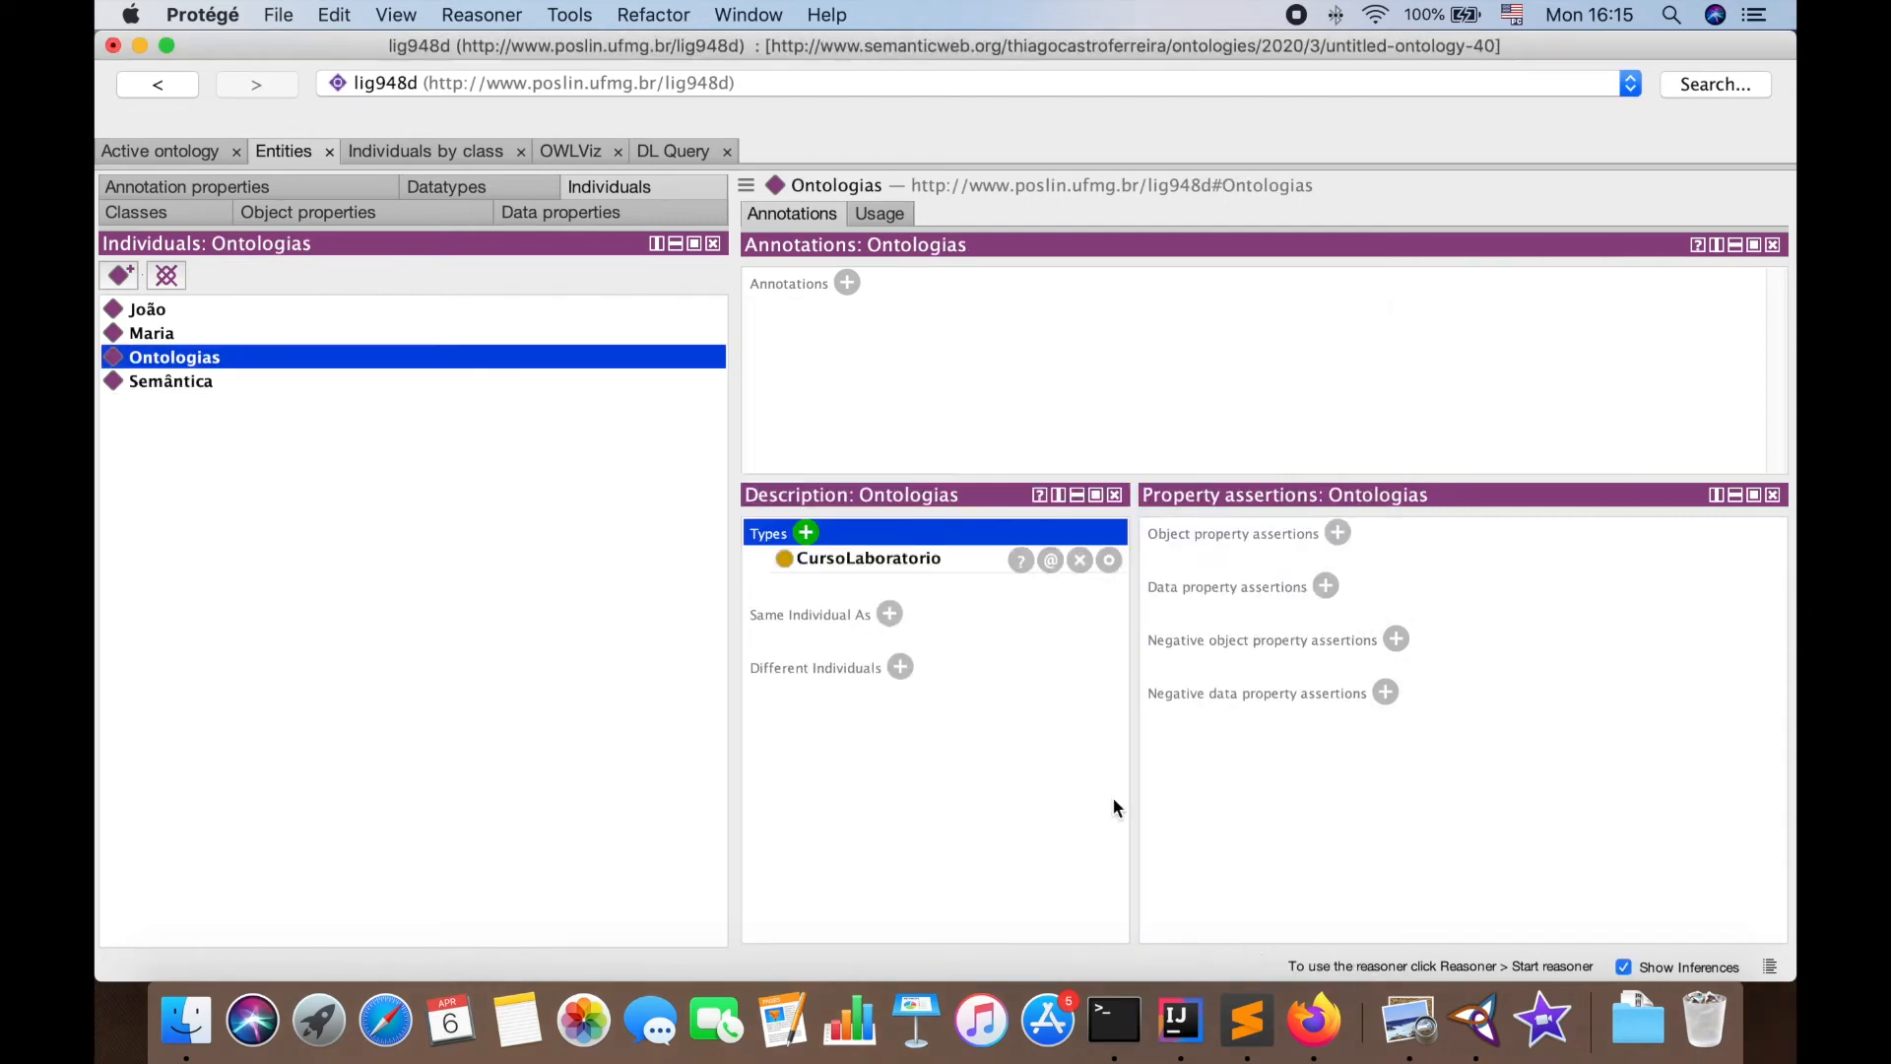
Check the planning table for the lesson instance, create an individual named ExercícioI and assign it the type Licao
key("ctrl+Right")
scroll(943, 507, "down", 1)
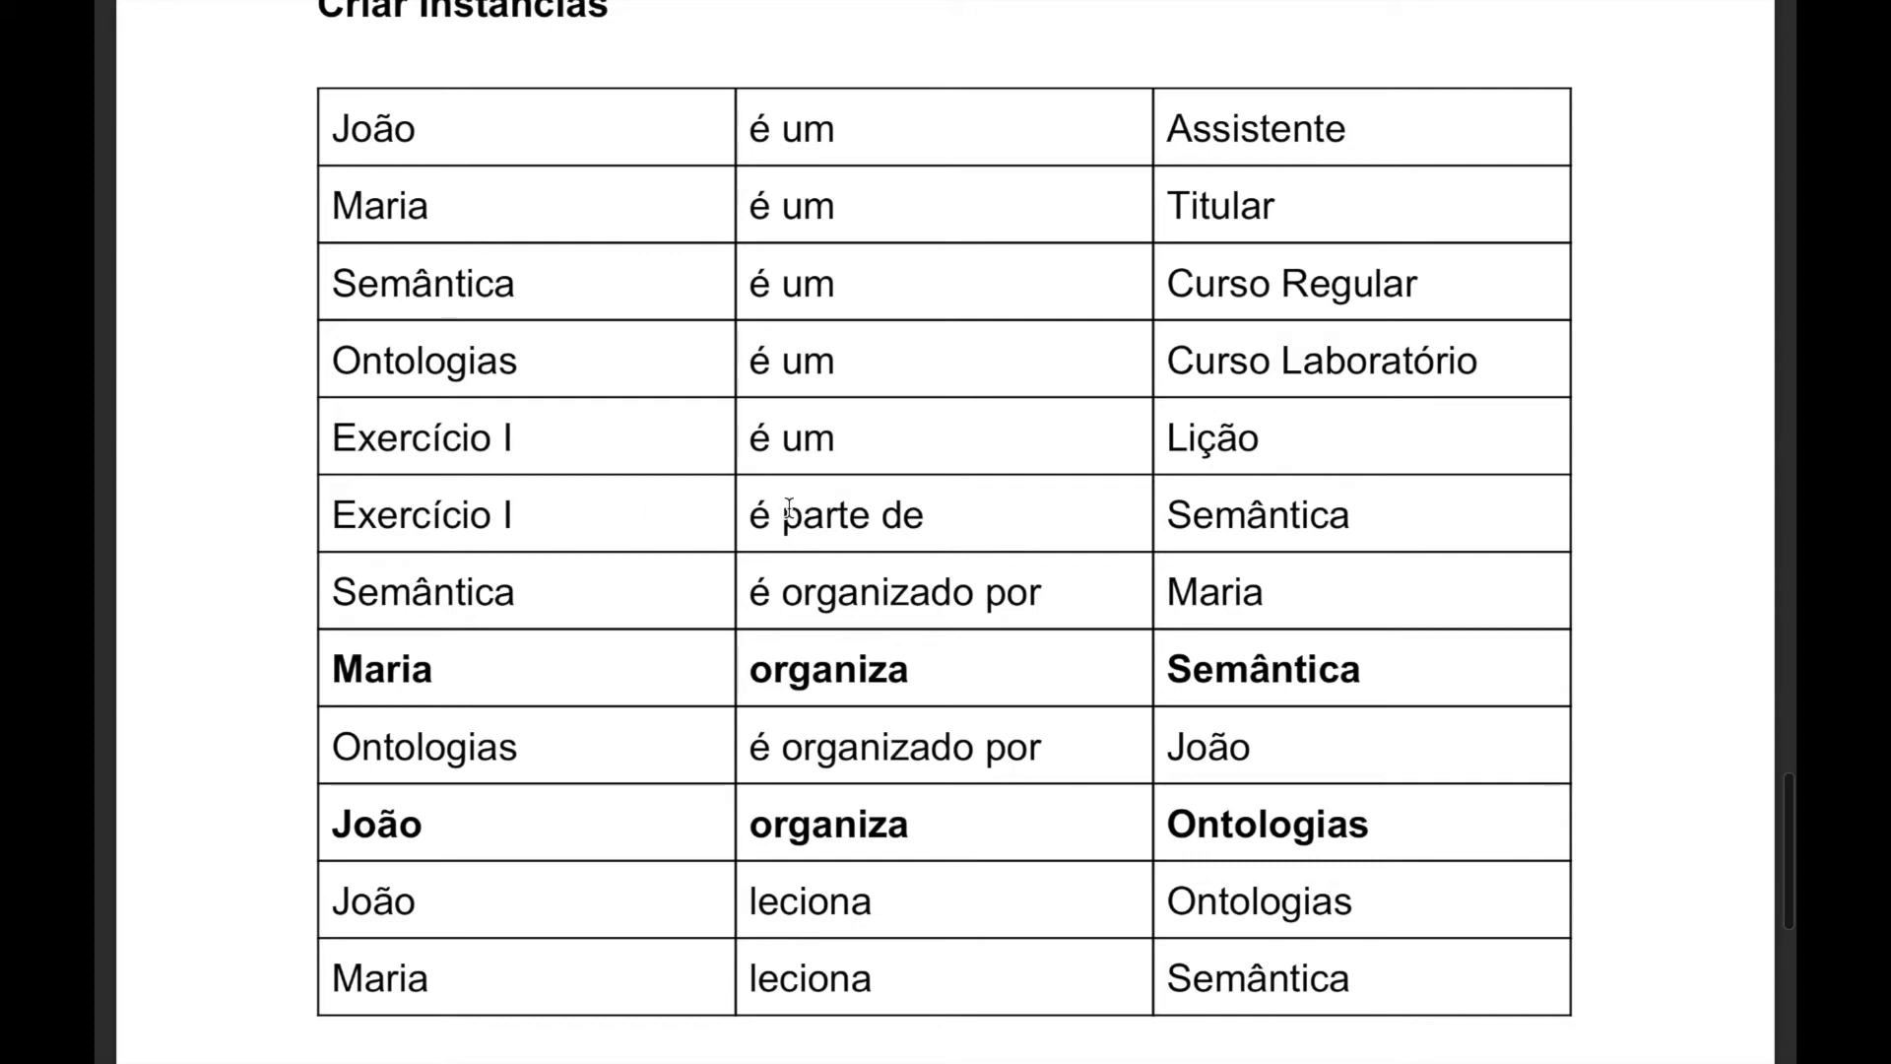
key("ctrl+Left")
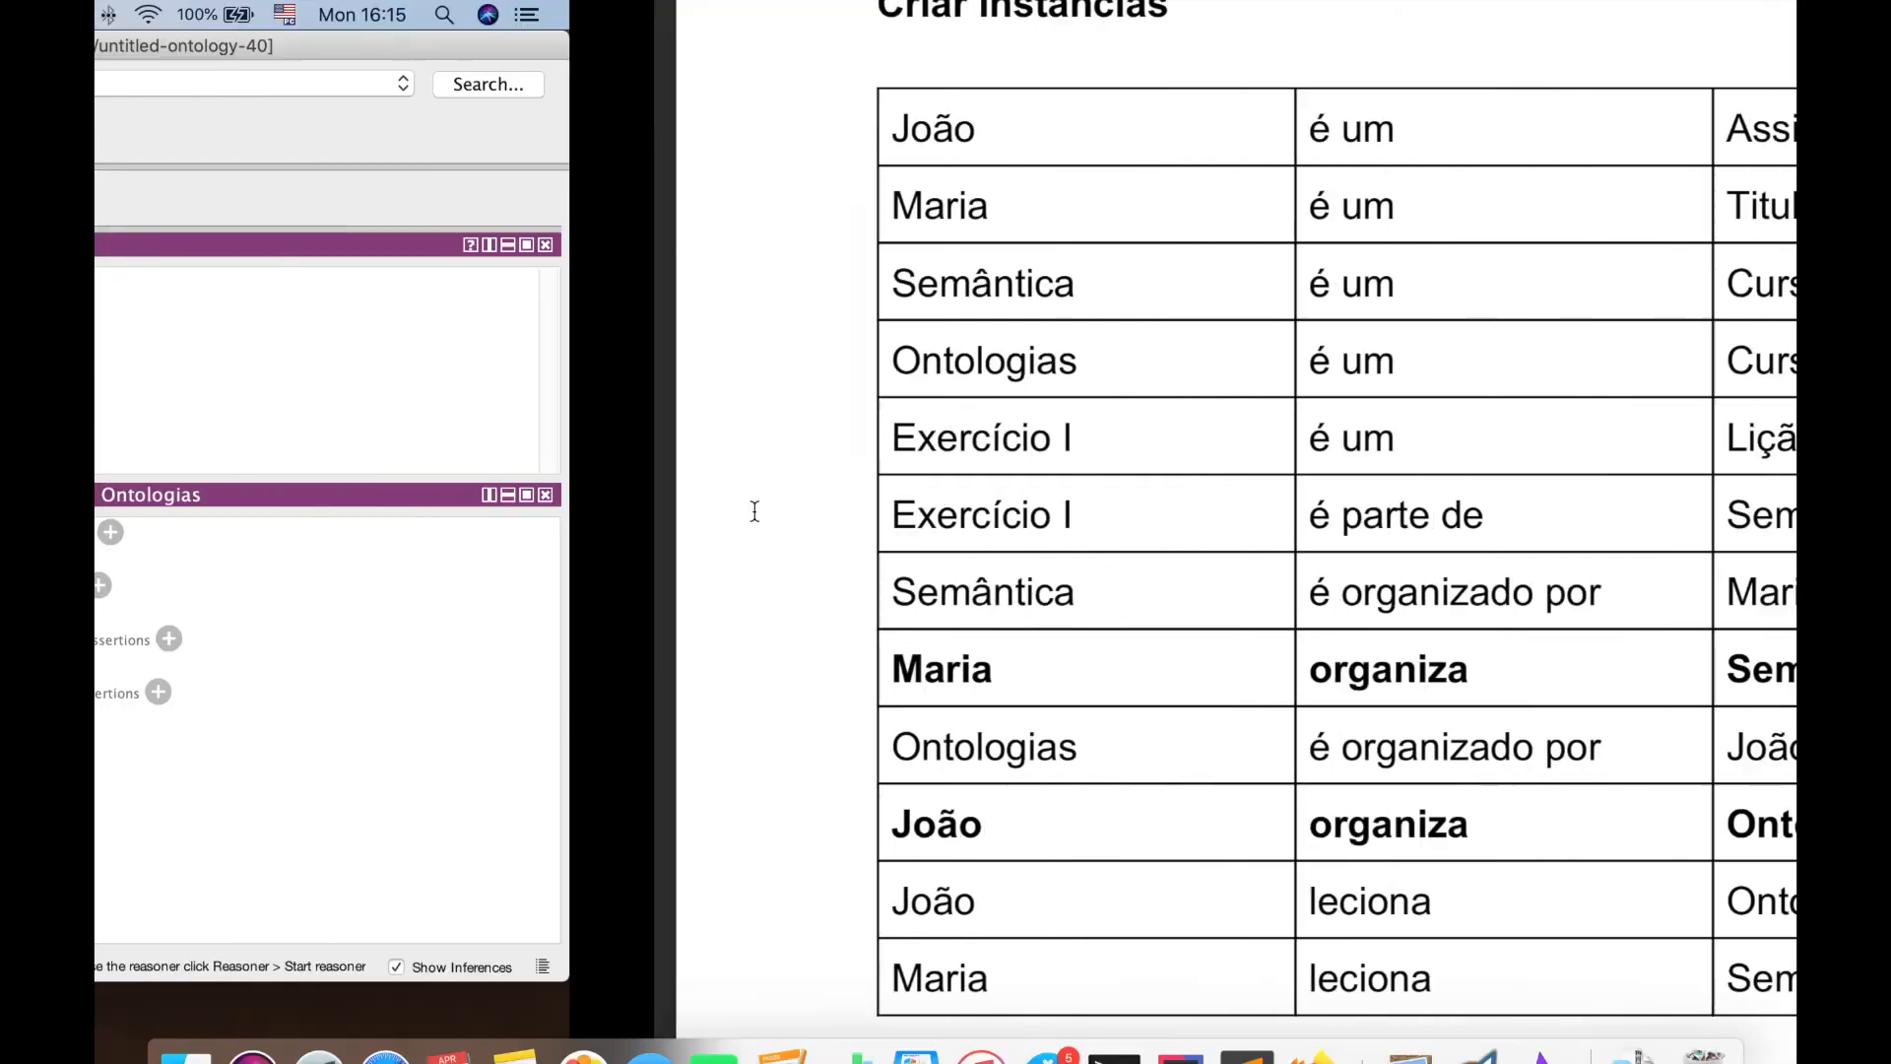
left_click(120, 275)
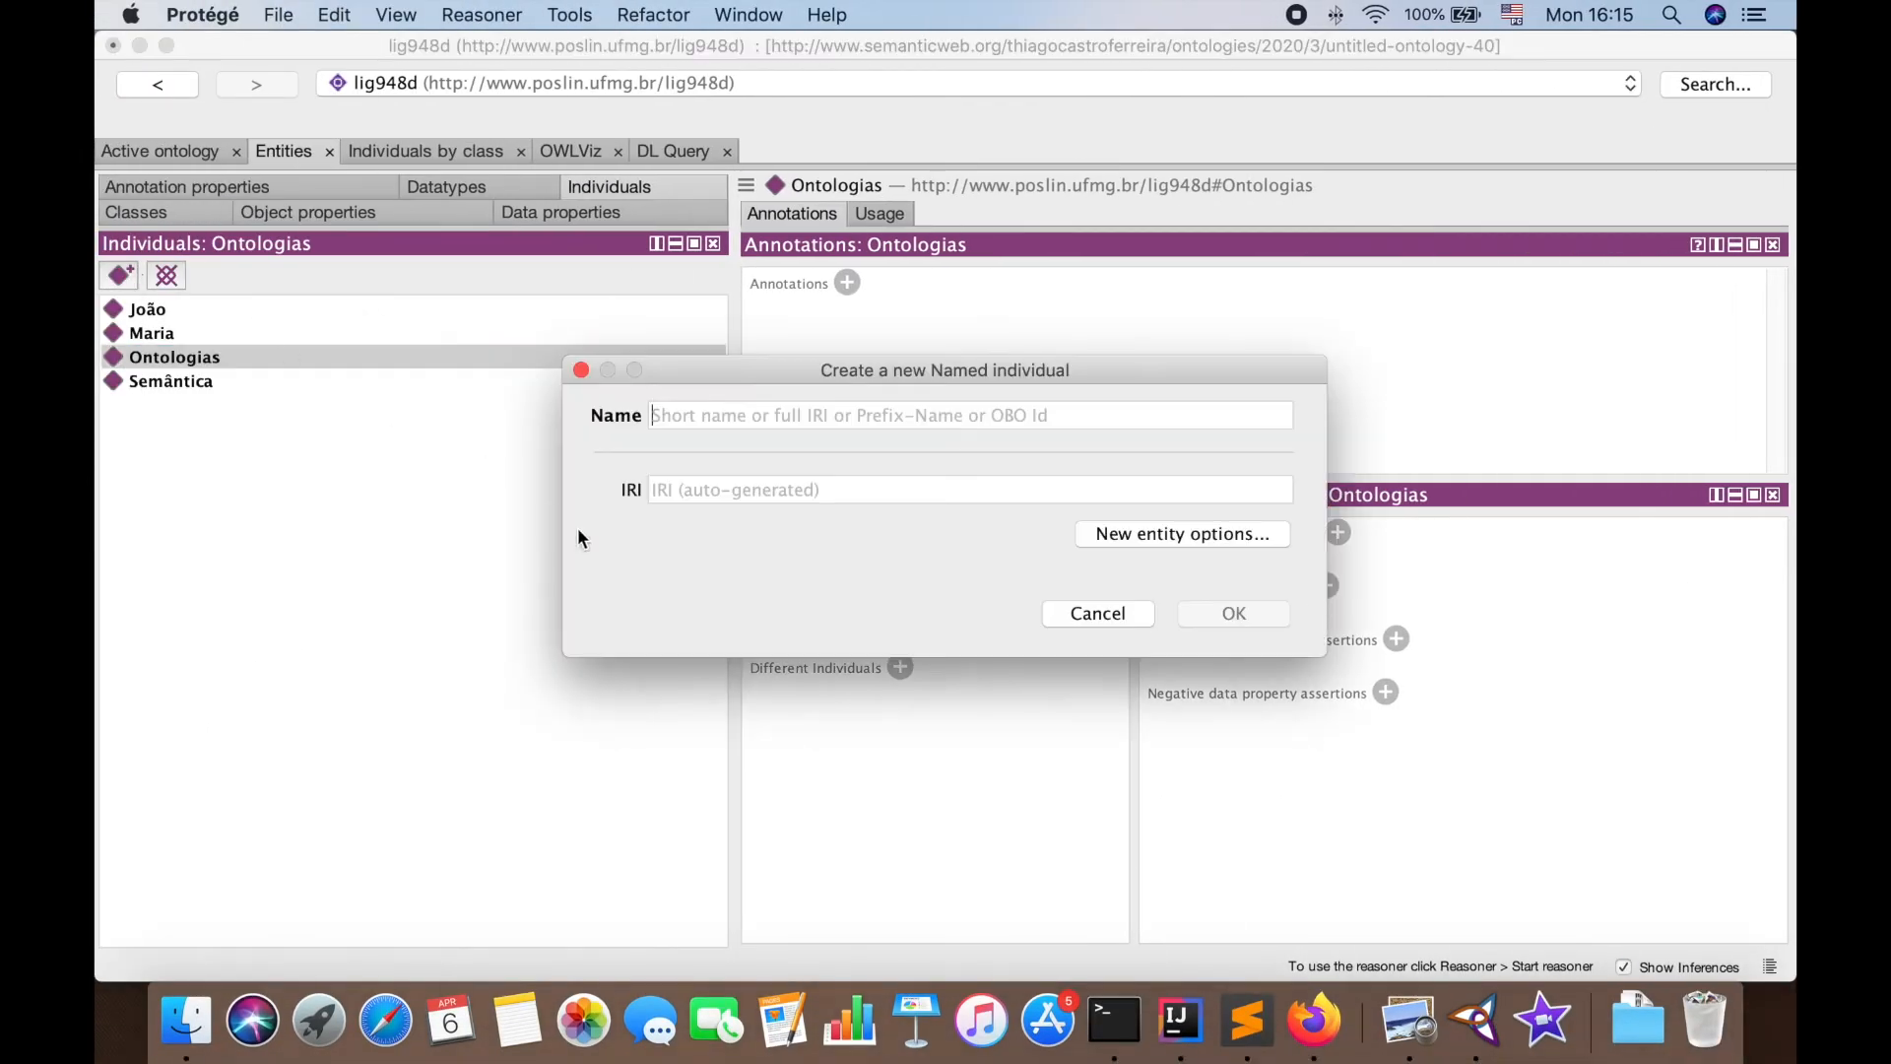
type("Exercii")
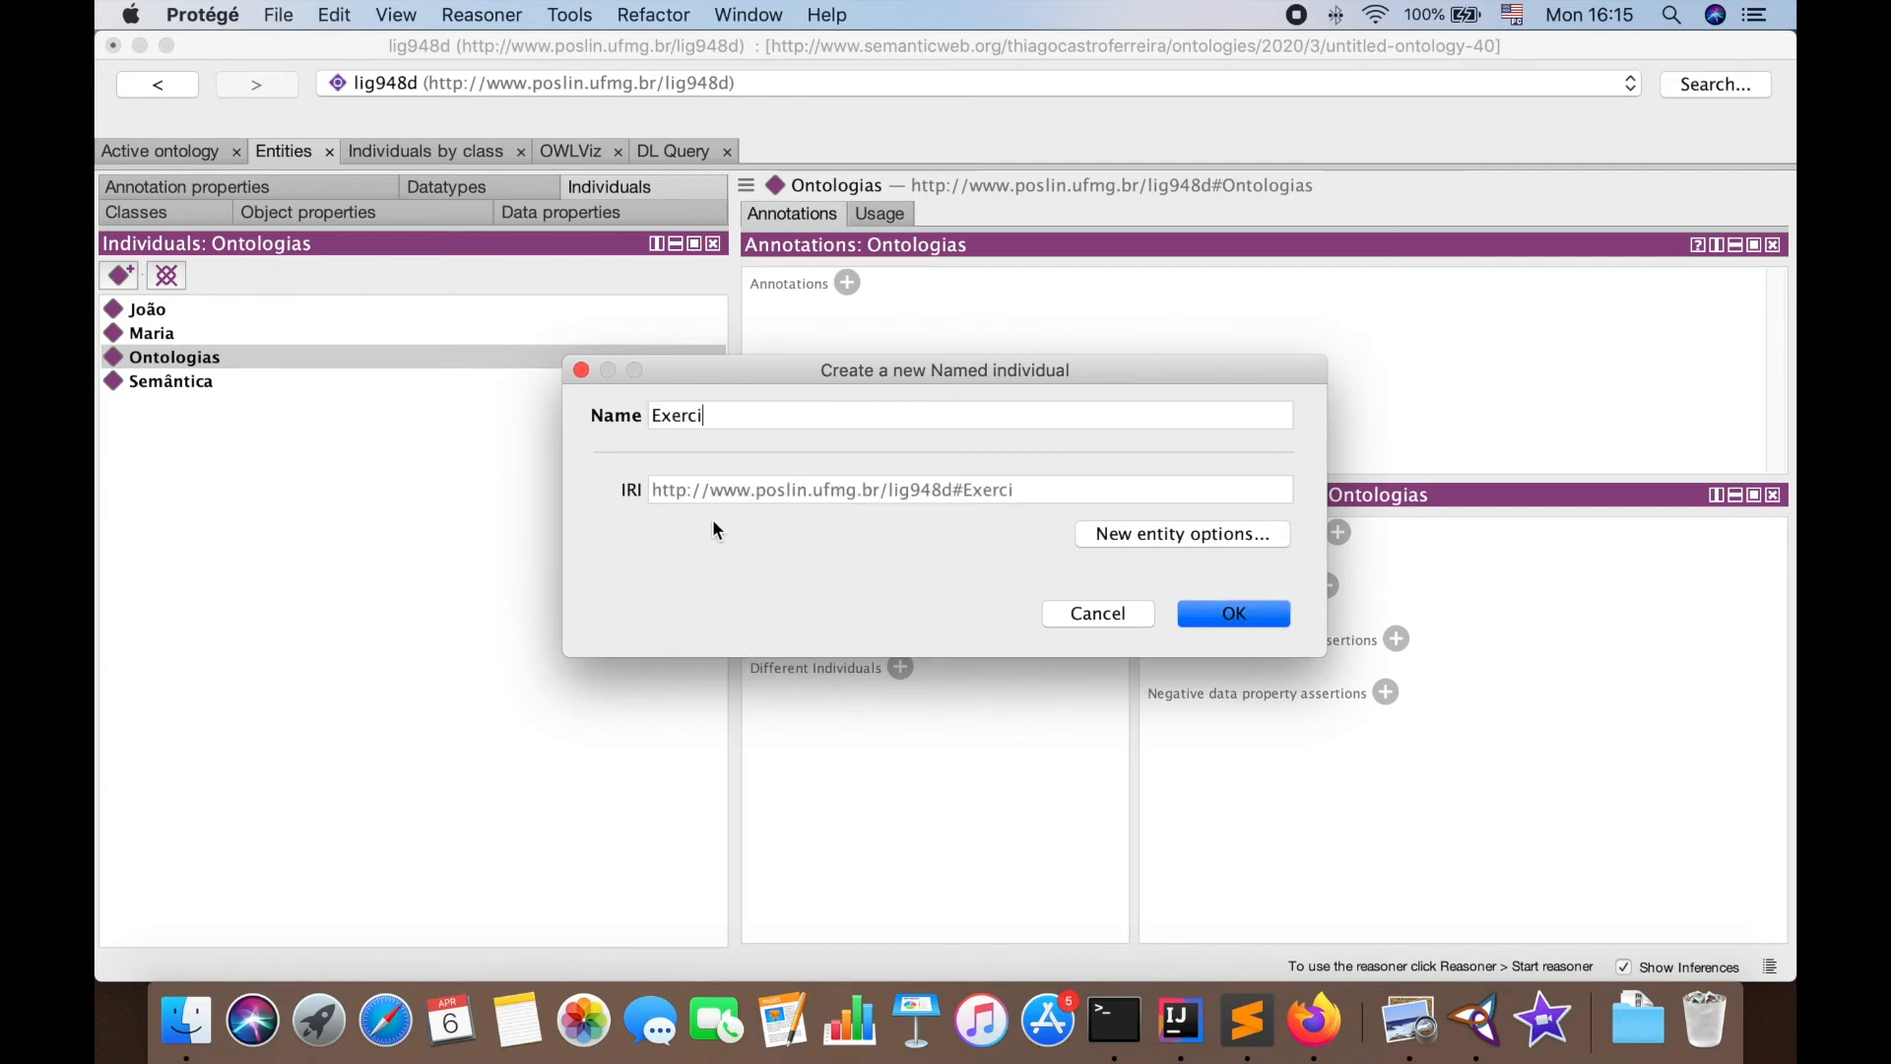
key("BackSpace")
key("BackSpace")
type("íciol")
key("Return")
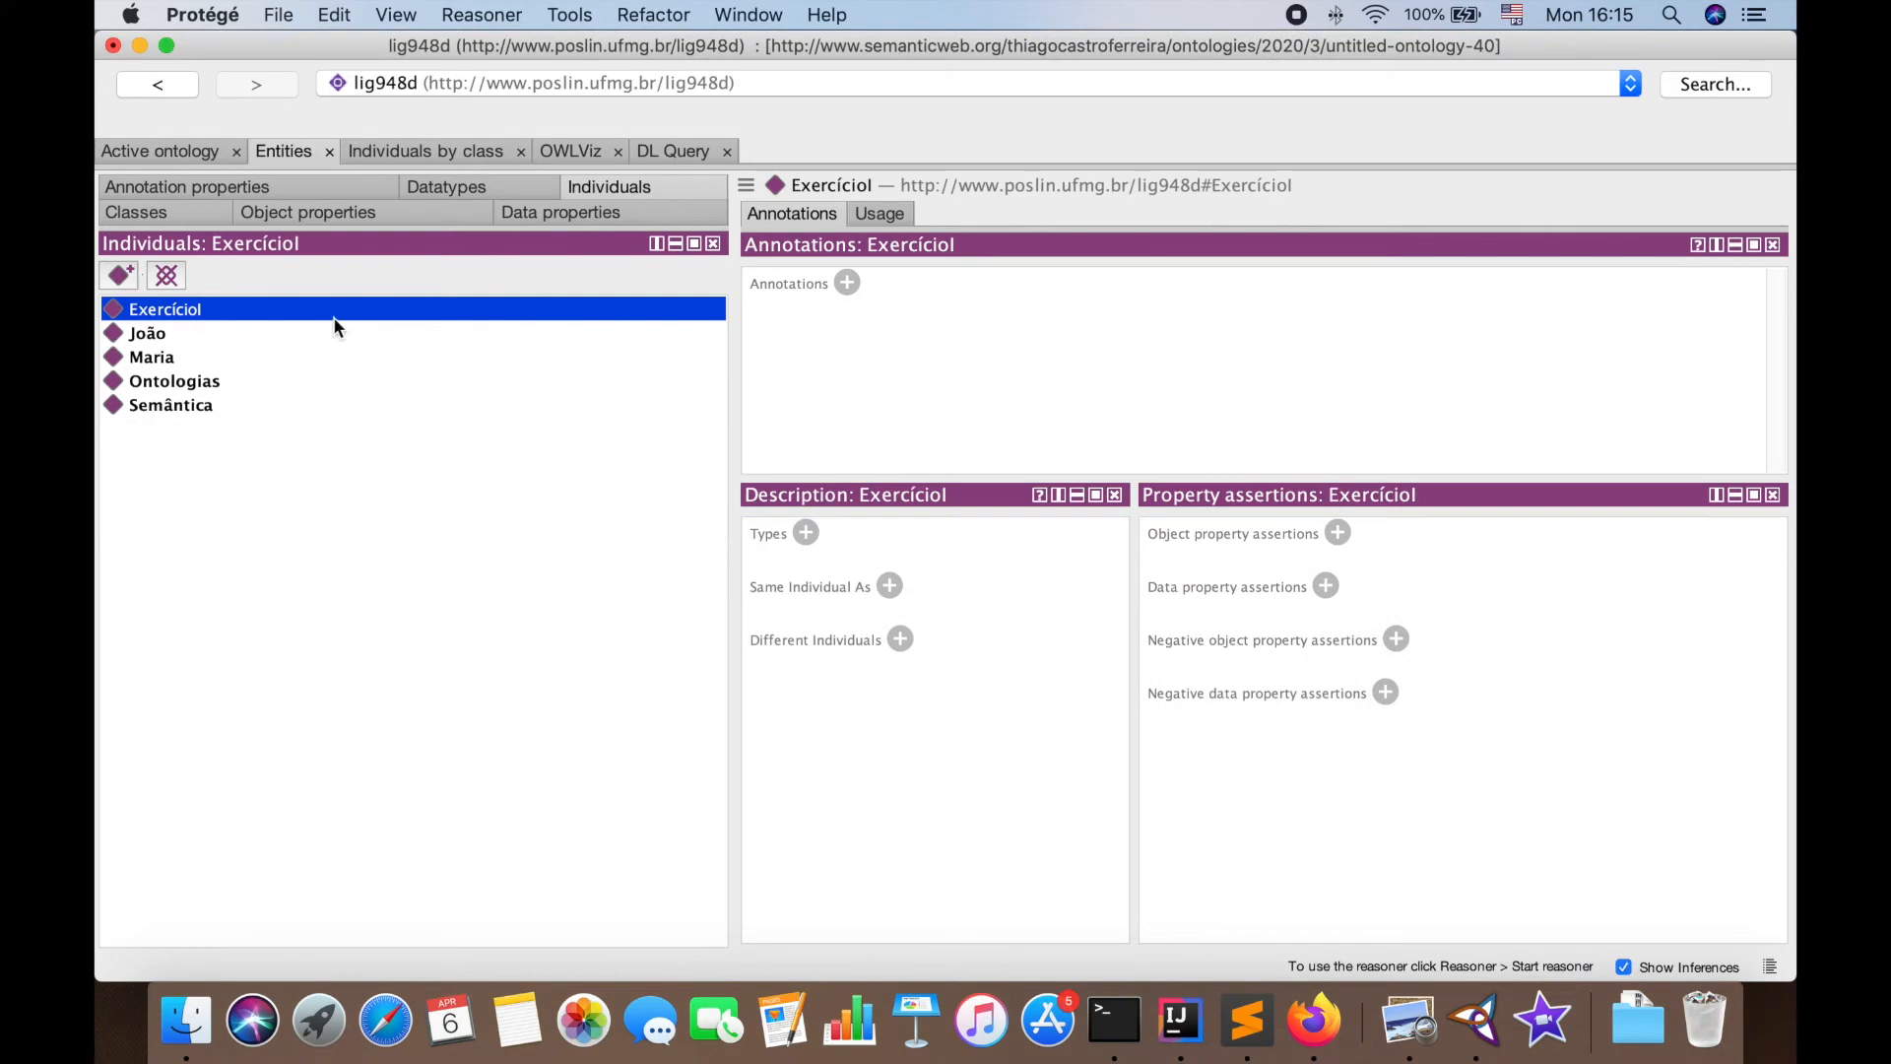
left_click(806, 533)
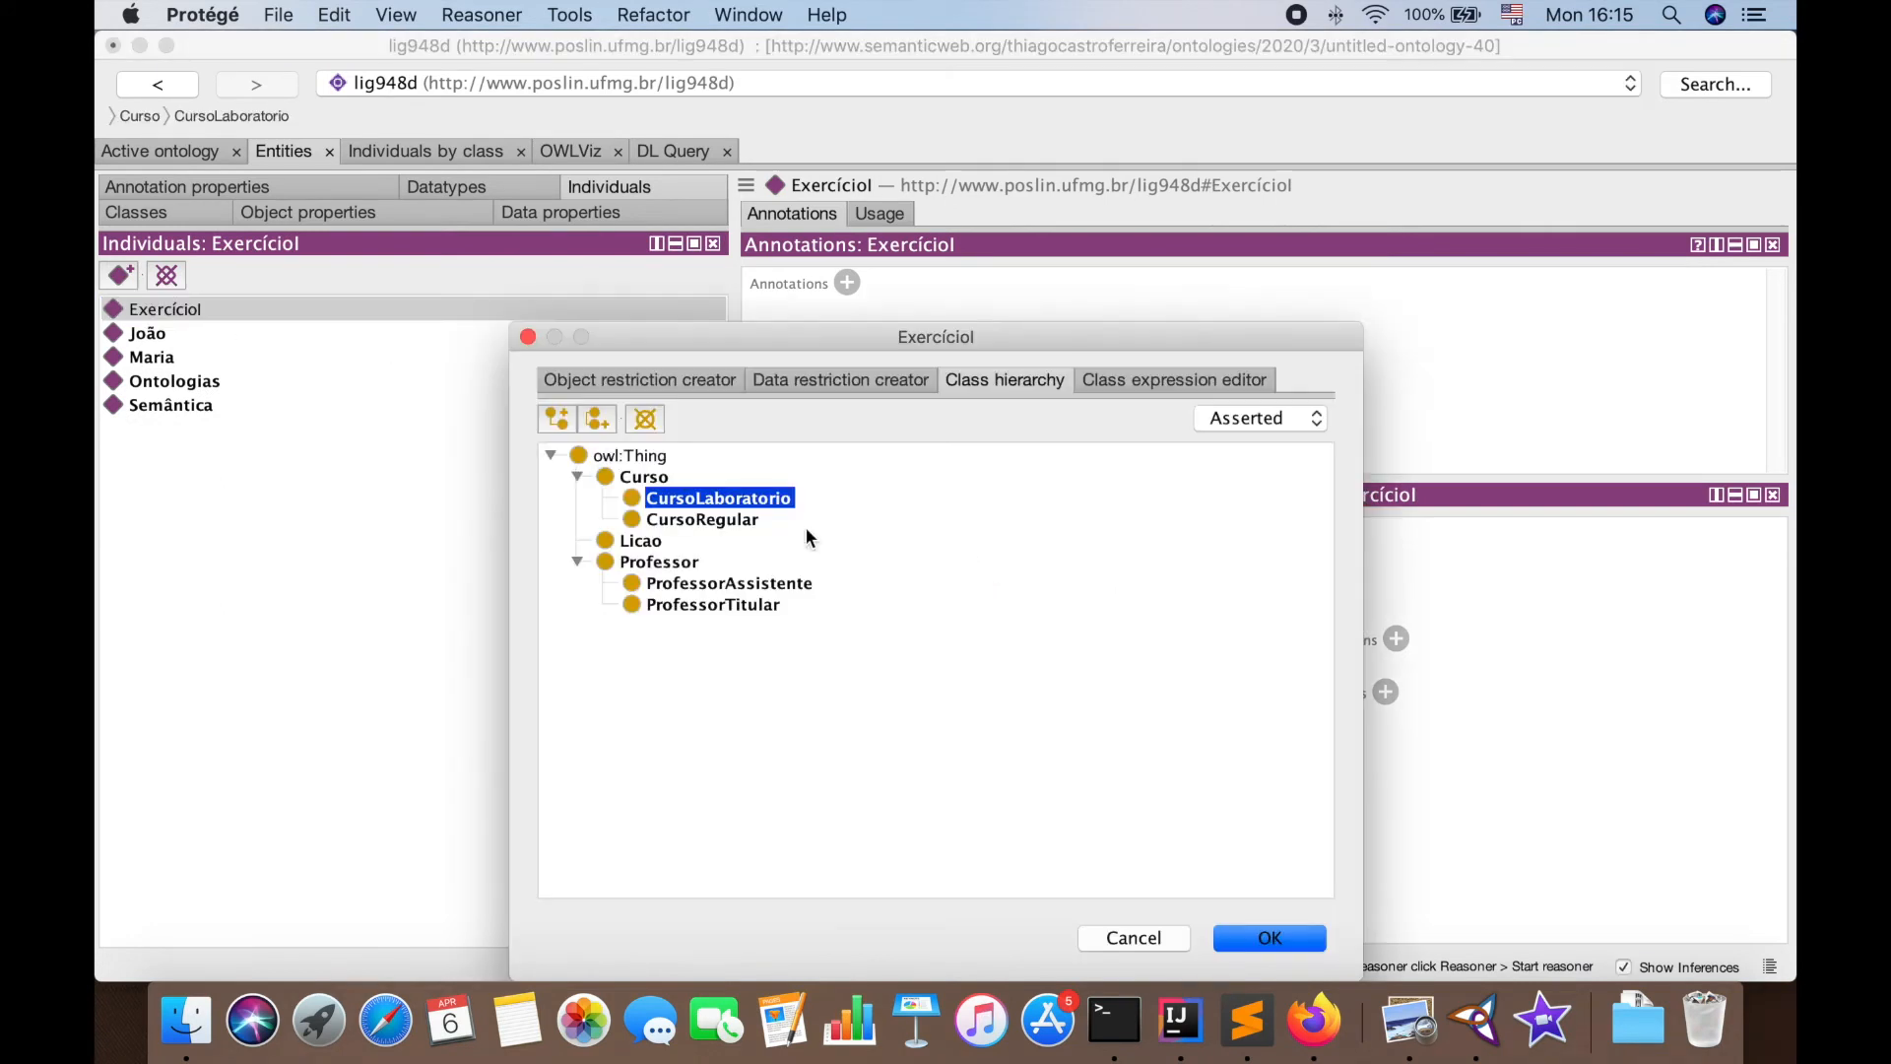
left_click(641, 542)
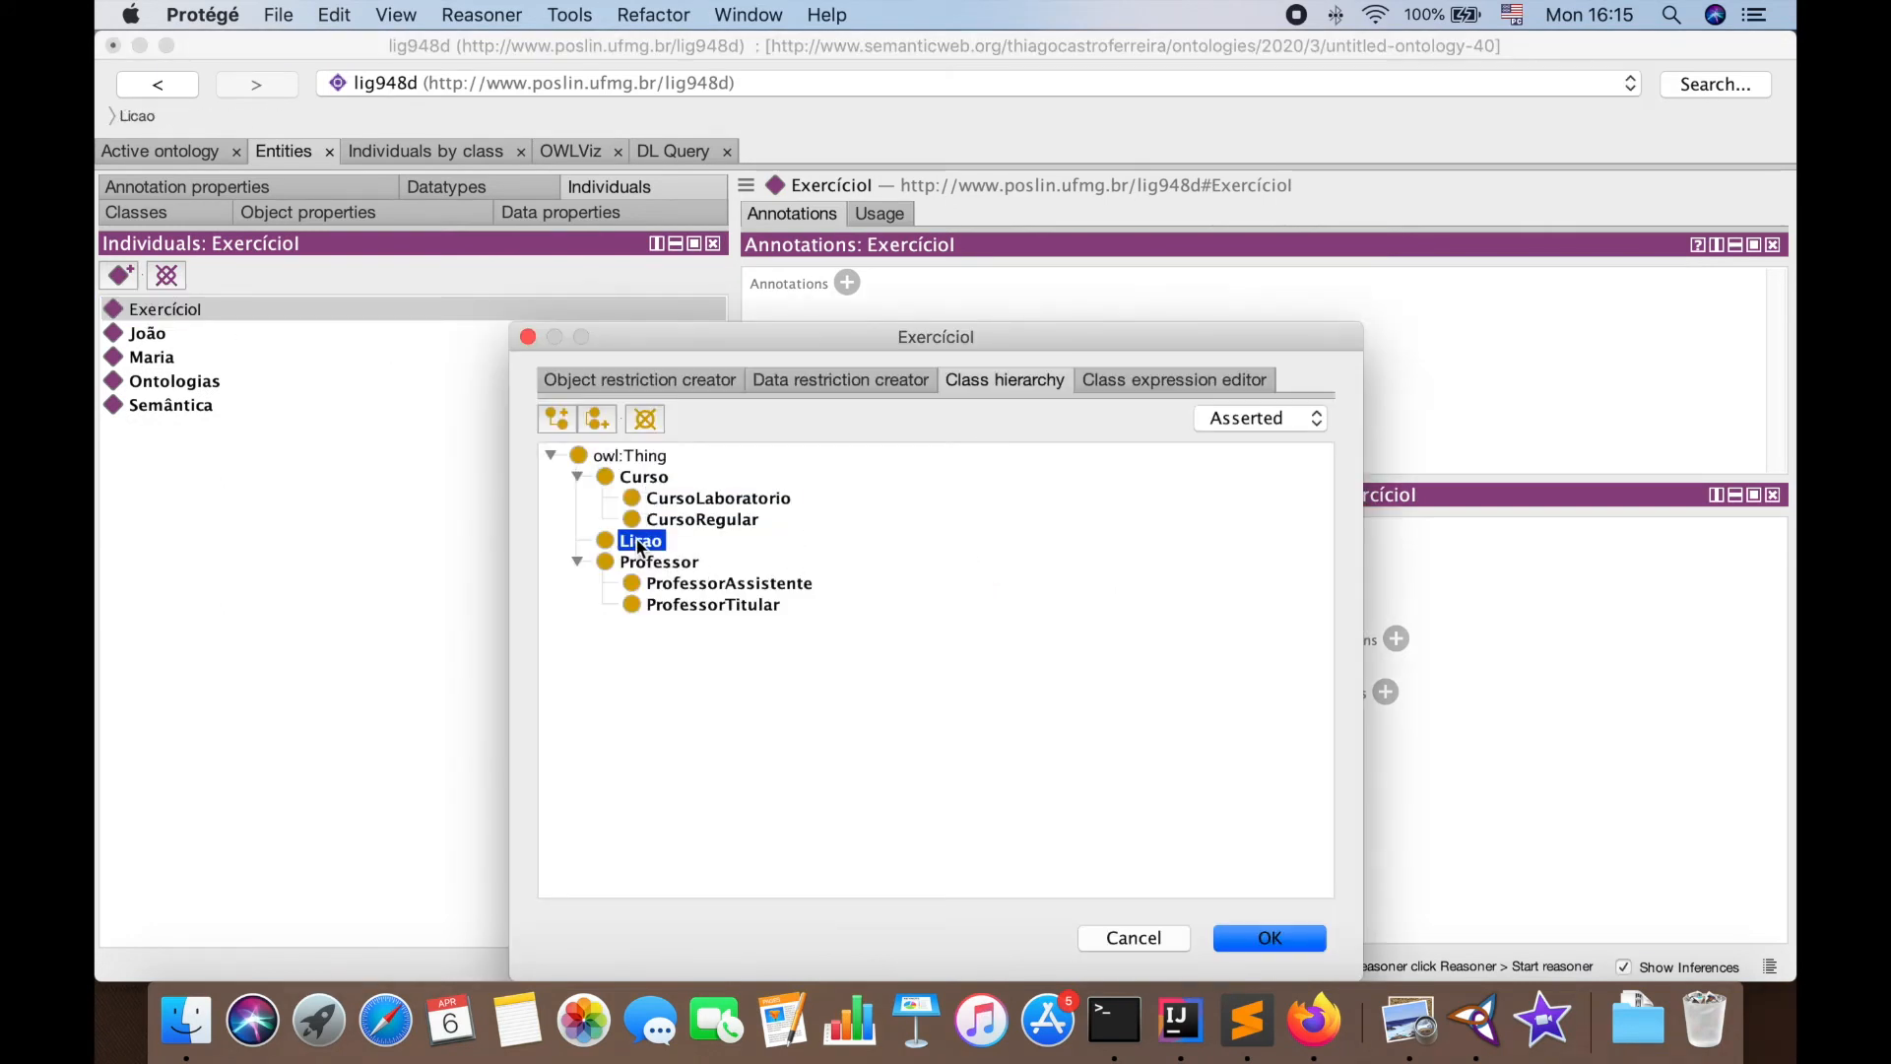
left_click(1246, 937)
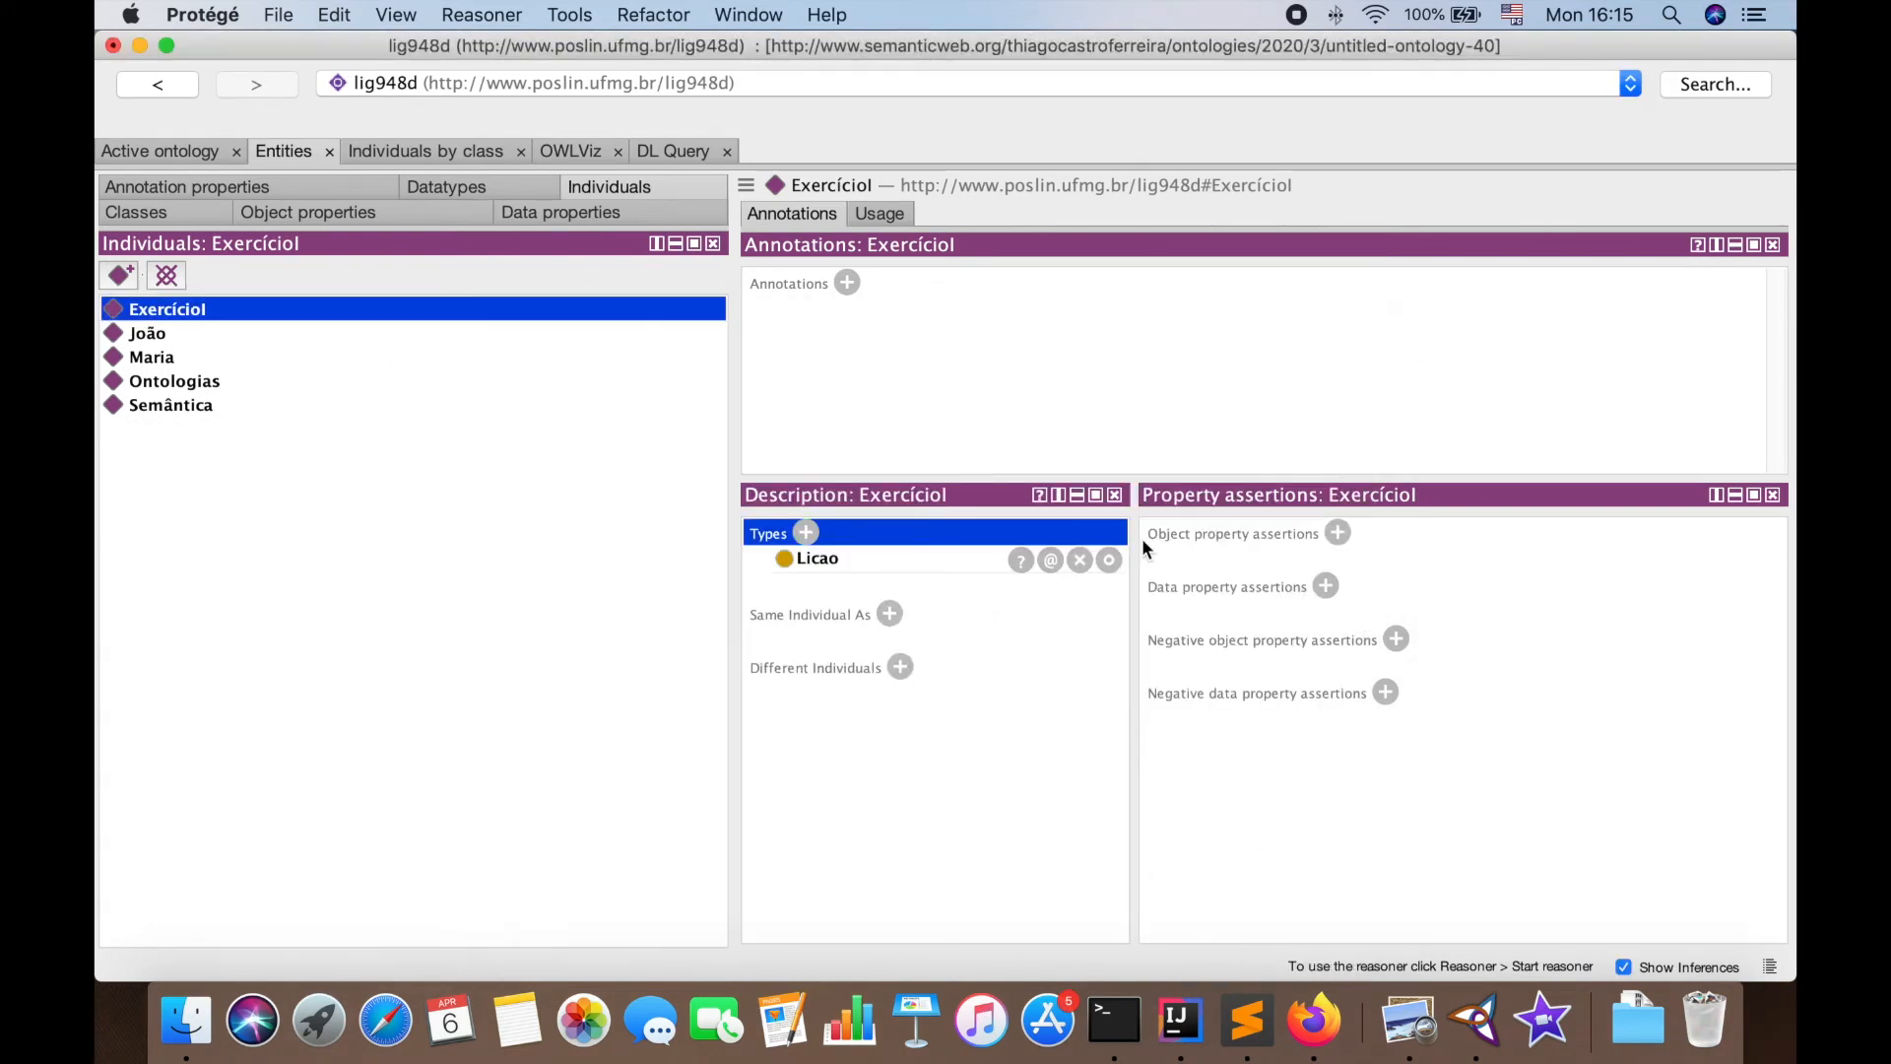
Add the object property assertion isPartOf Semântica to the ExercícioI individual, and return to the planning table
left_click(1338, 532)
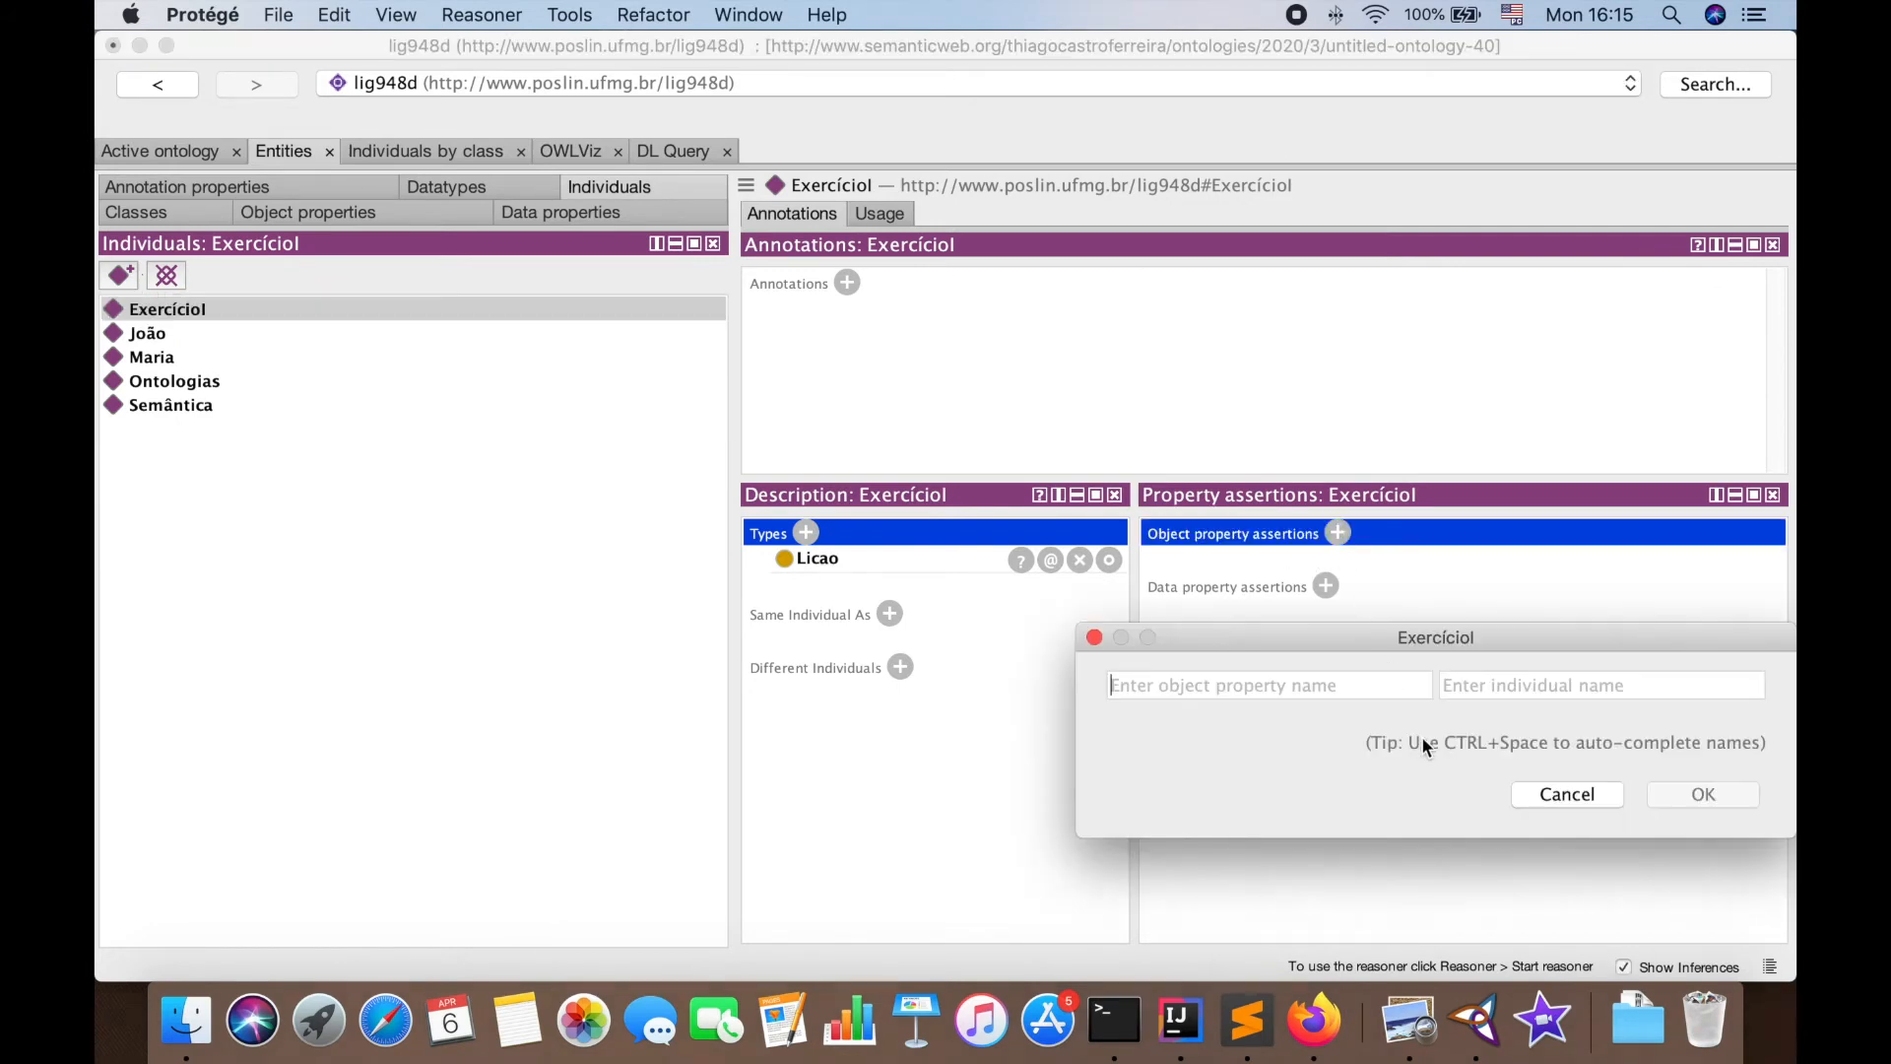
type("is")
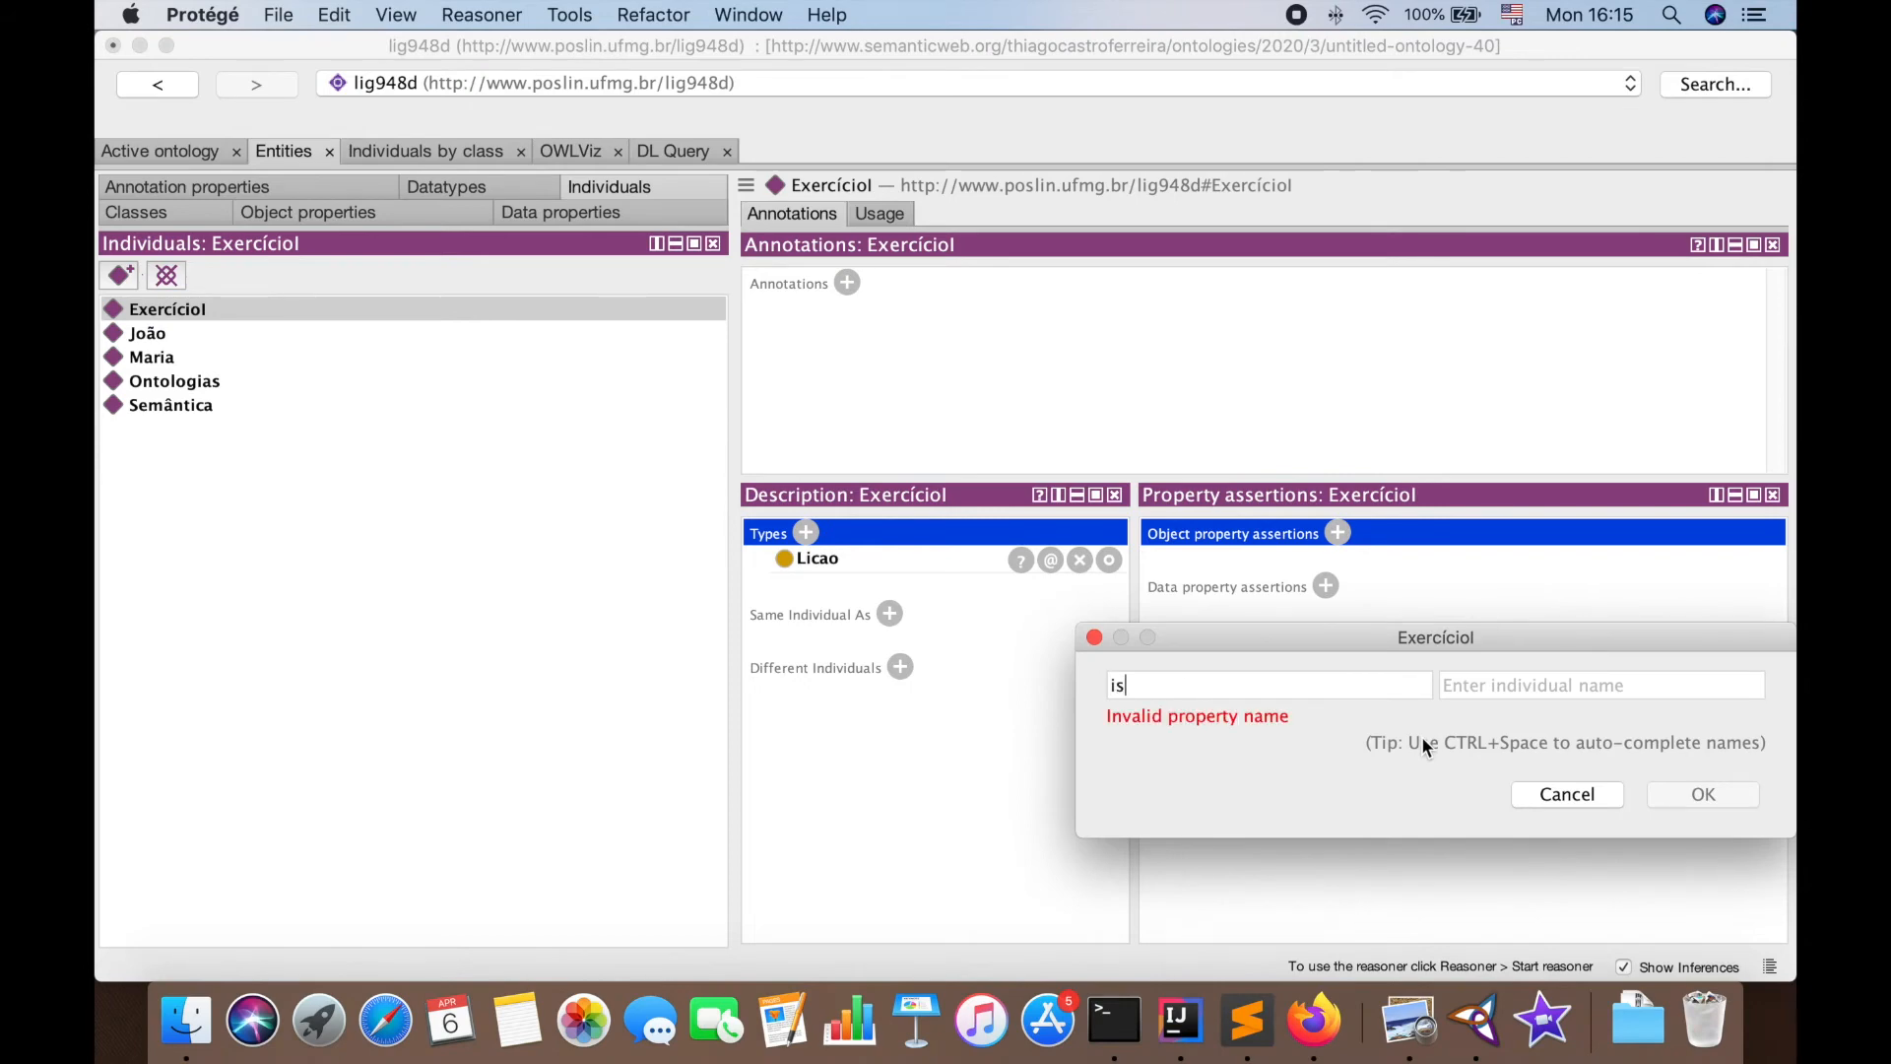
key("ctrl+space")
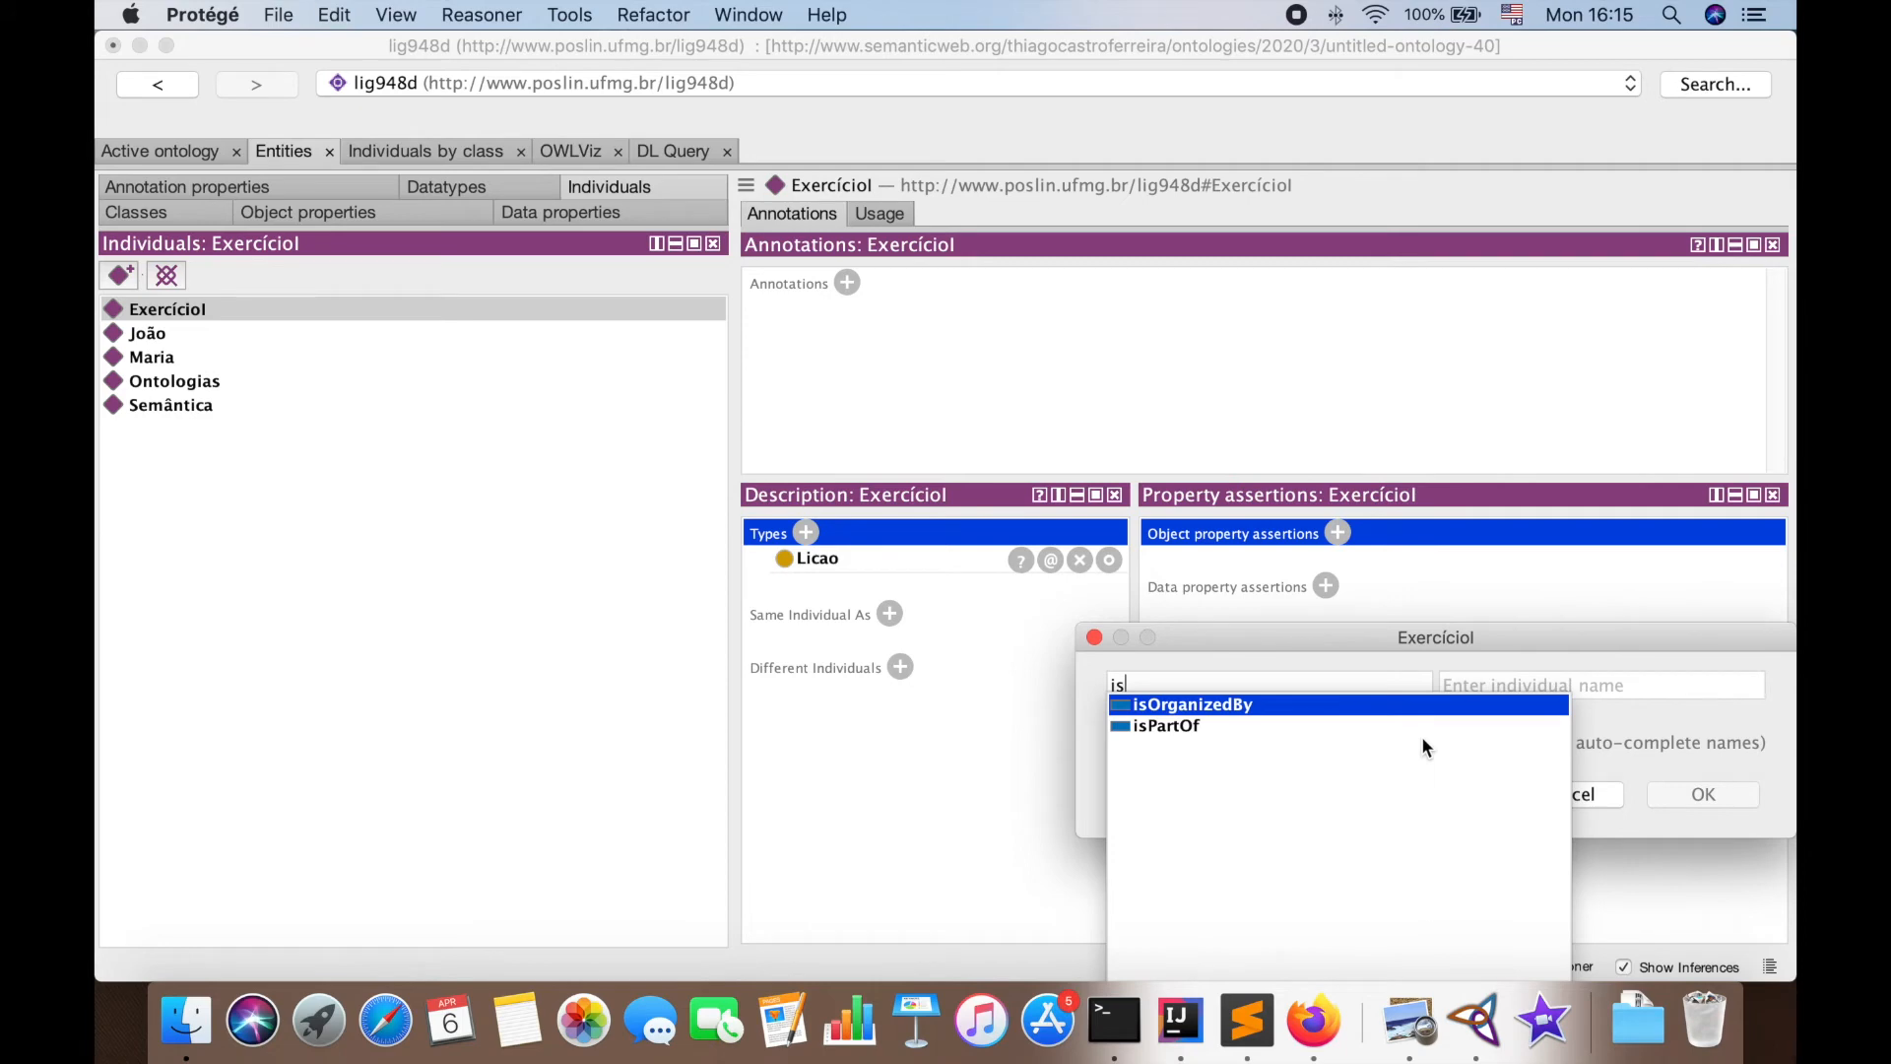
key("Down")
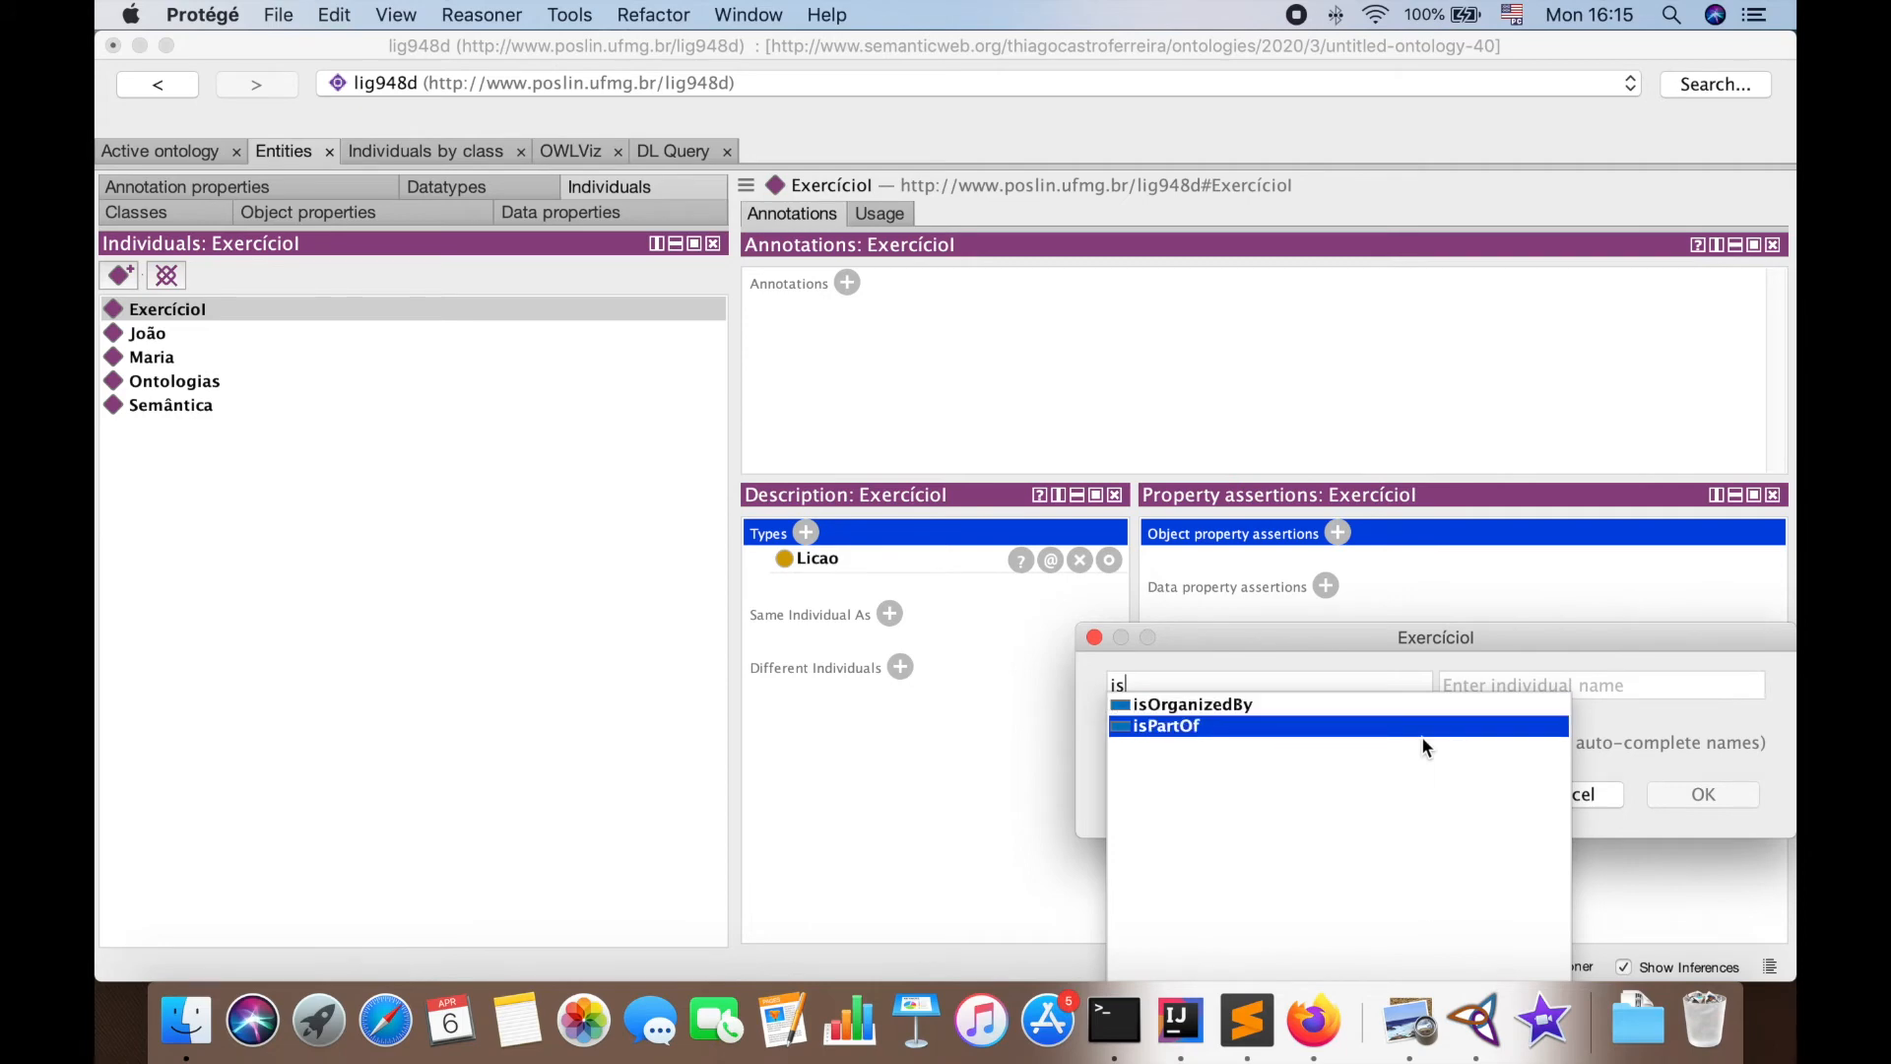
key("Return")
left_click(1545, 684)
type("Semântica")
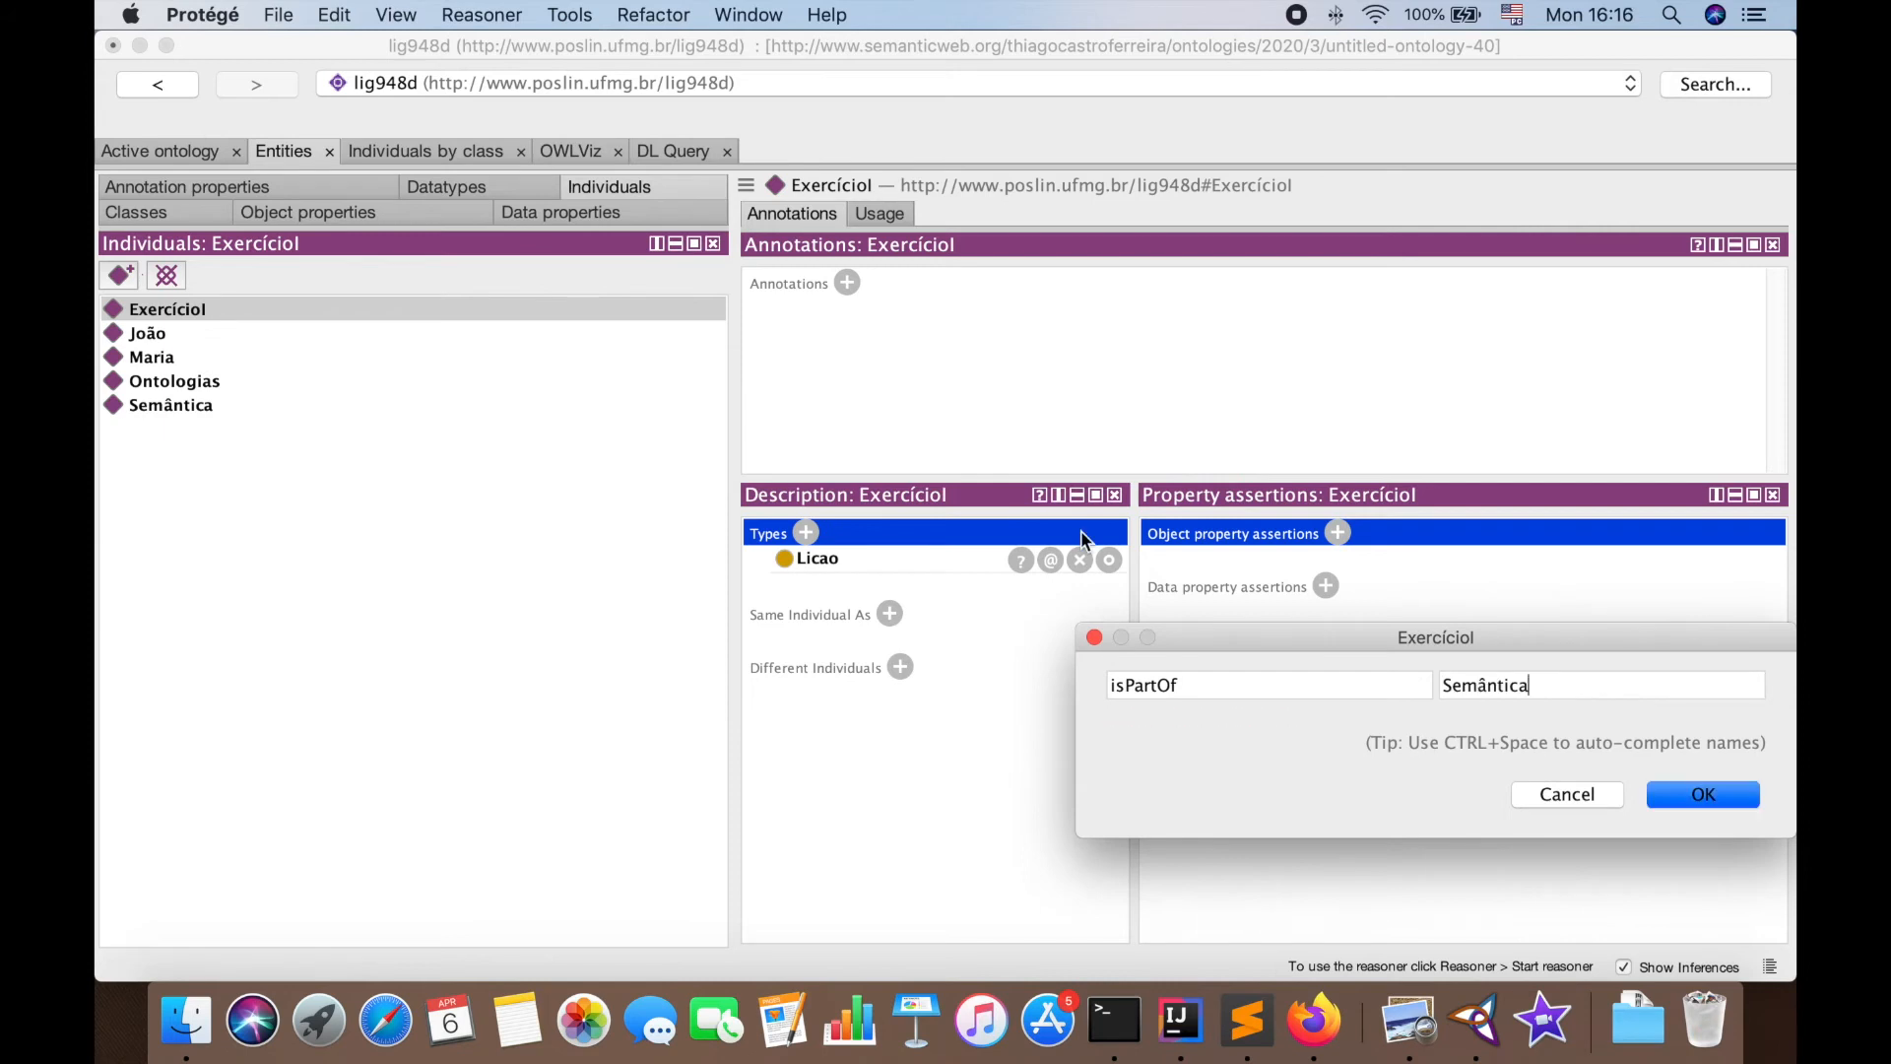
left_click(1691, 798)
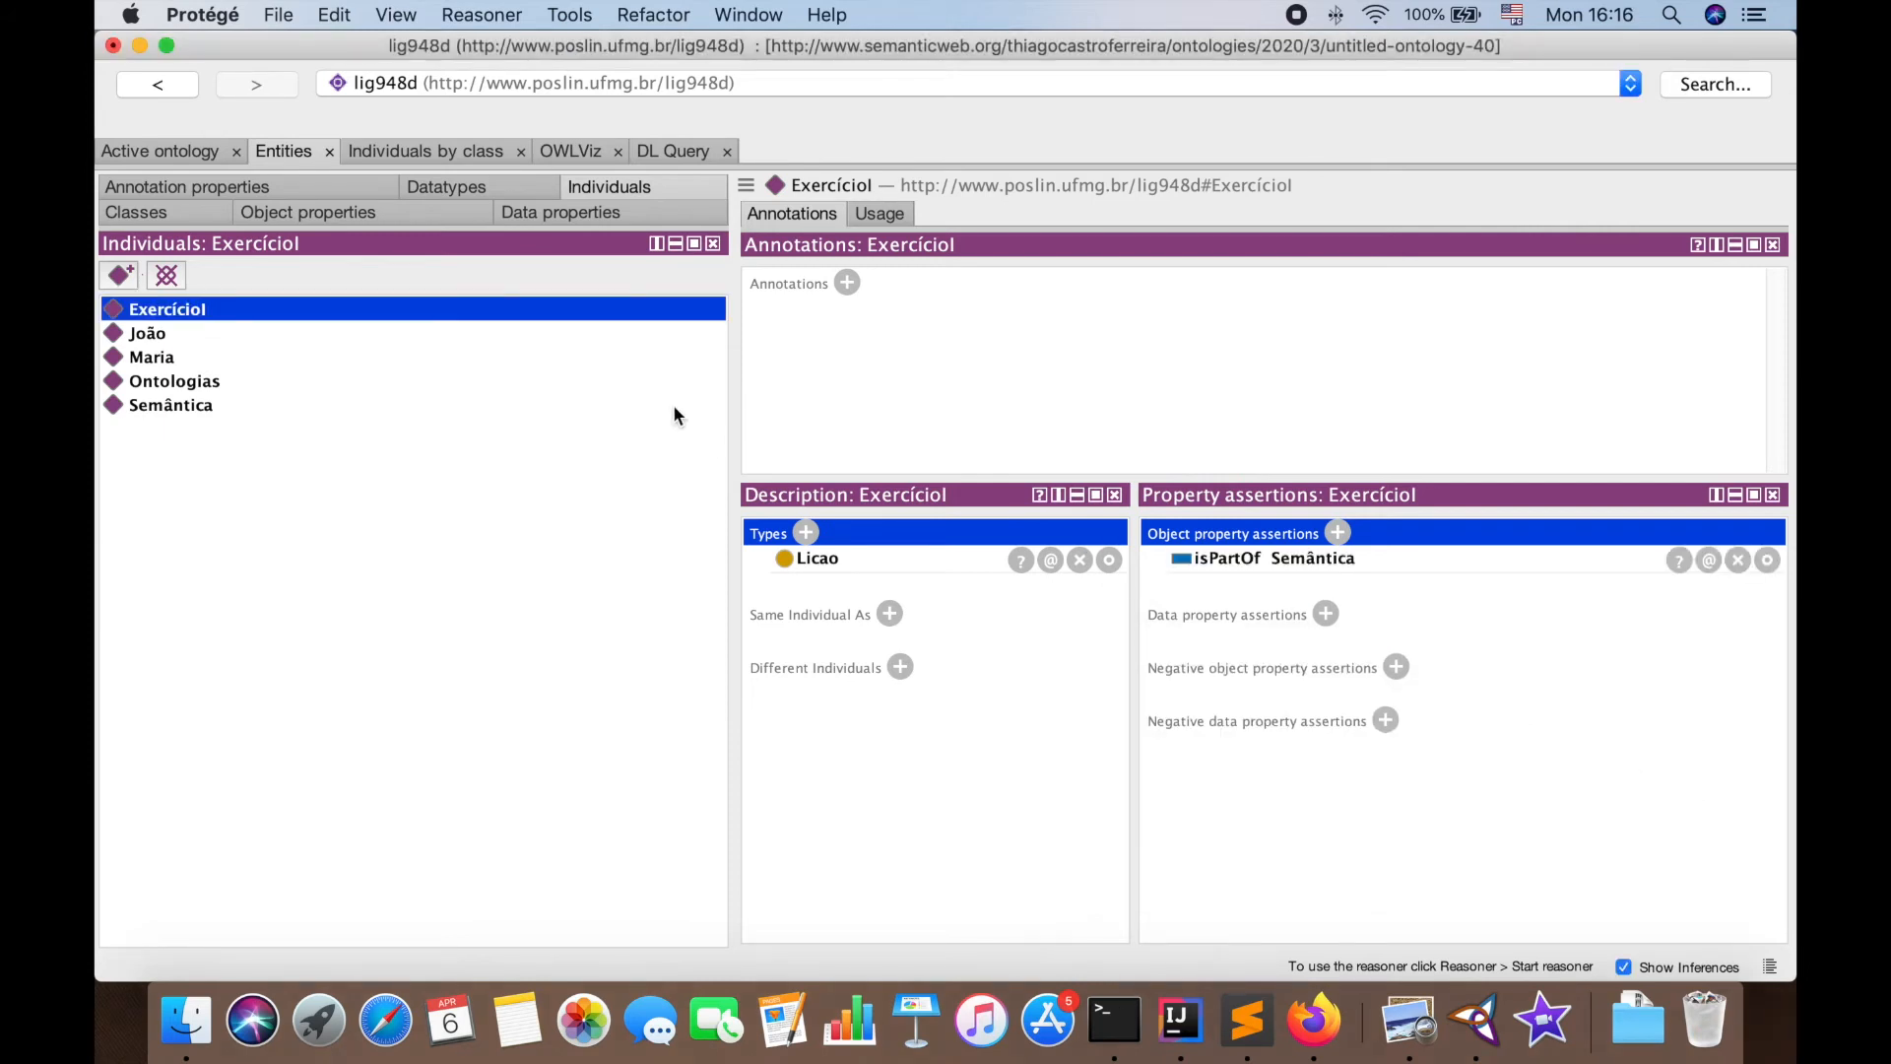
key("ctrl+Right")
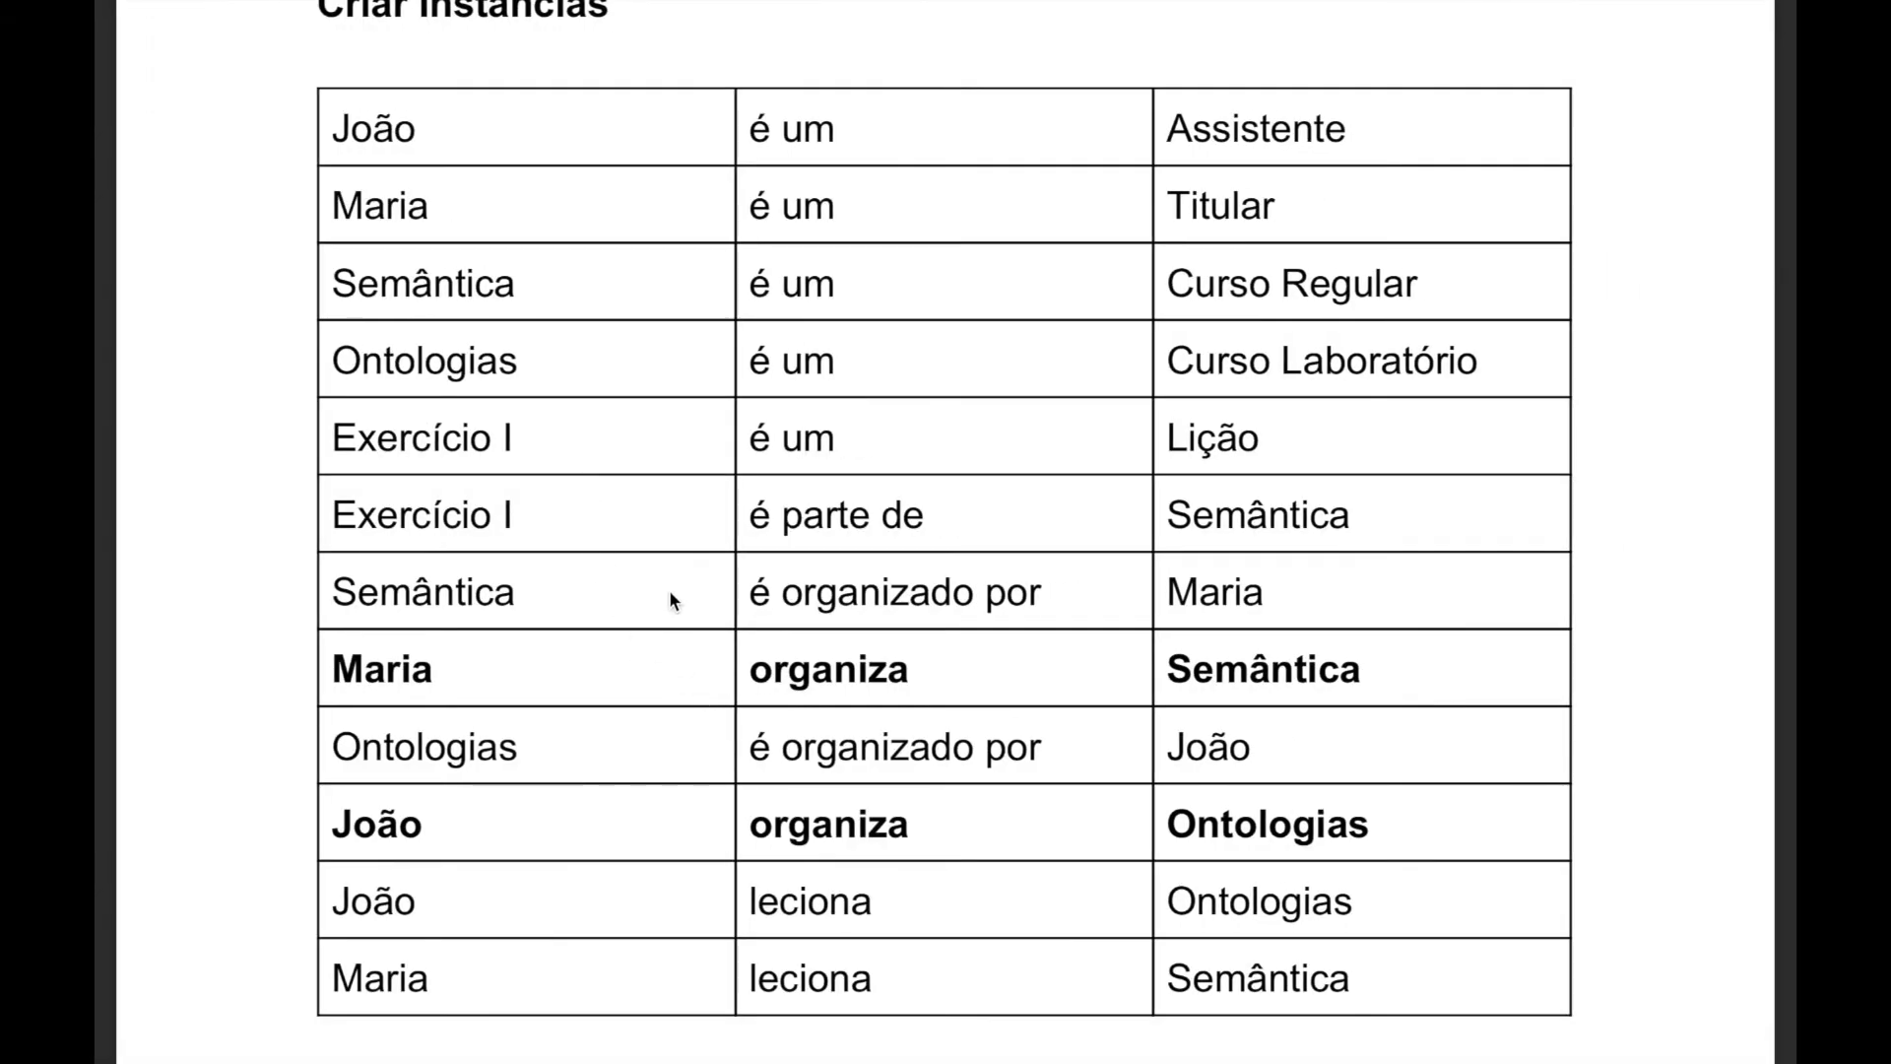